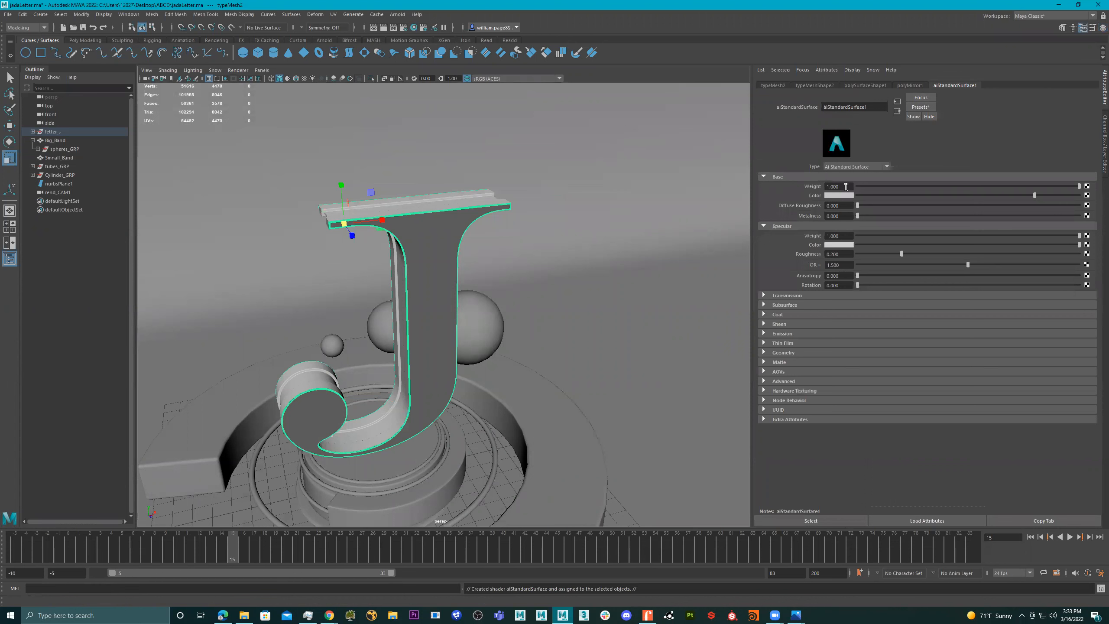
- Rename the letter front's aiStandardSurface material to letter_Gront
click(855, 108)
text(Ike)
key(BackSpace)
key(BackSpace)
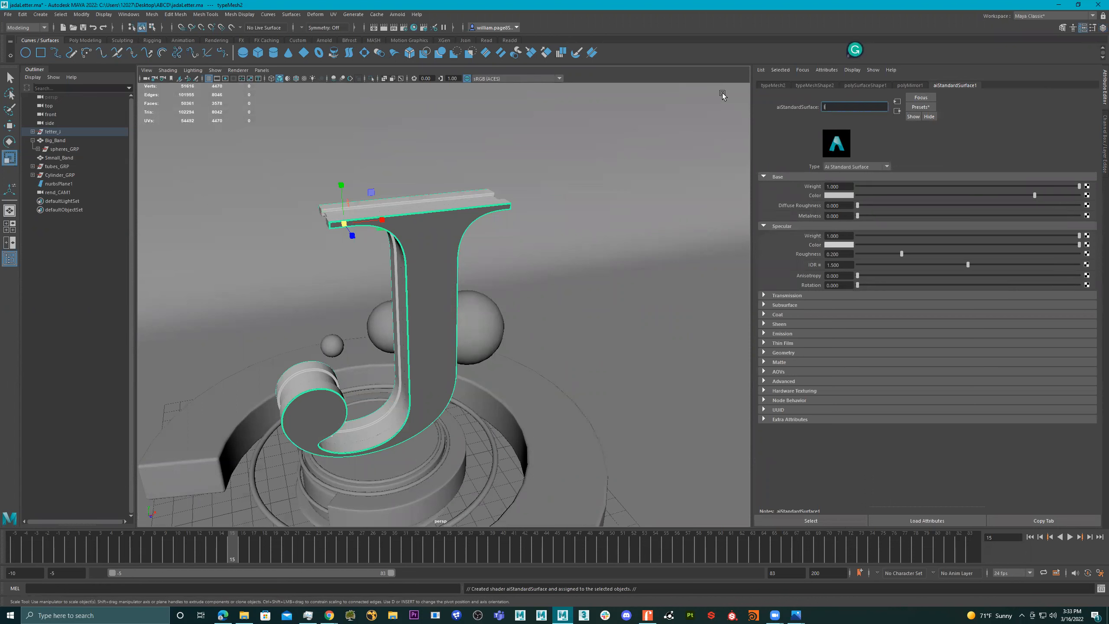
text(etter_Gront)
key(Return)
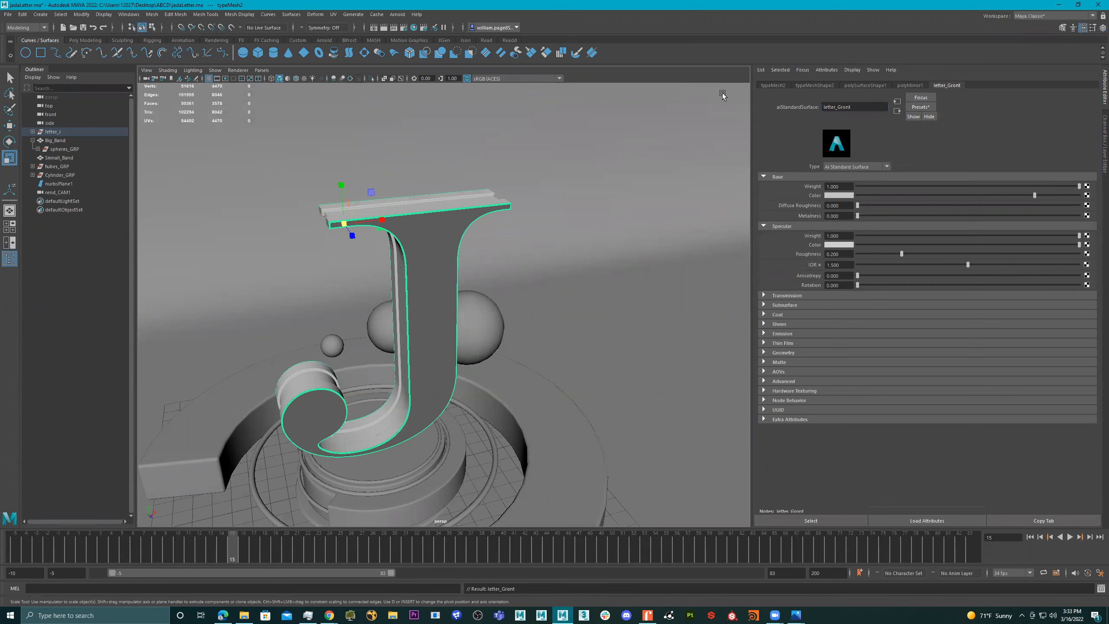
- Correct the mistyped first letter of "Gront" in the front material's name
alt+drag(556, 207, 544, 211)
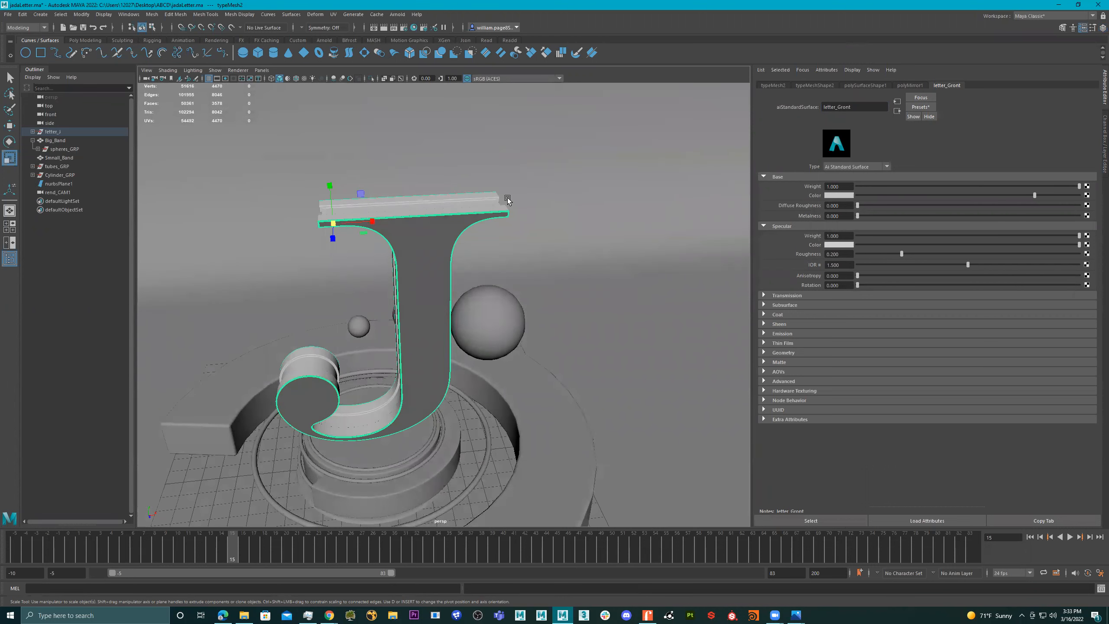
click(840, 107)
key(BackSpace)
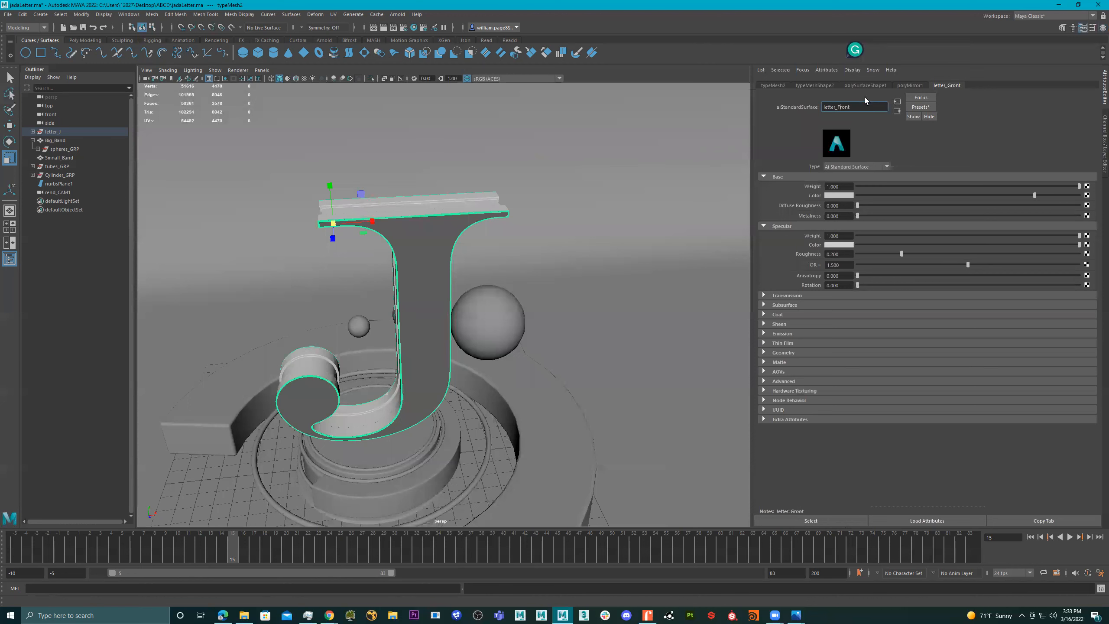
- Assign a new Arnold aiStandardSurface material to the middle body mesh of the letter J
click(411, 203)
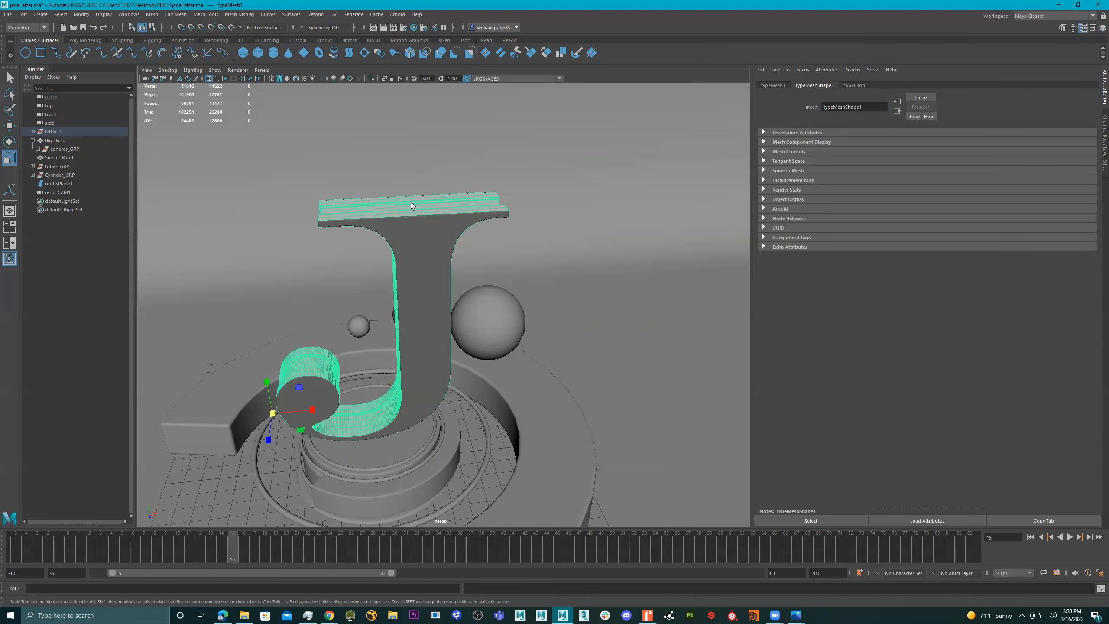
right_drag(411, 204, 409, 252)
click(399, 273)
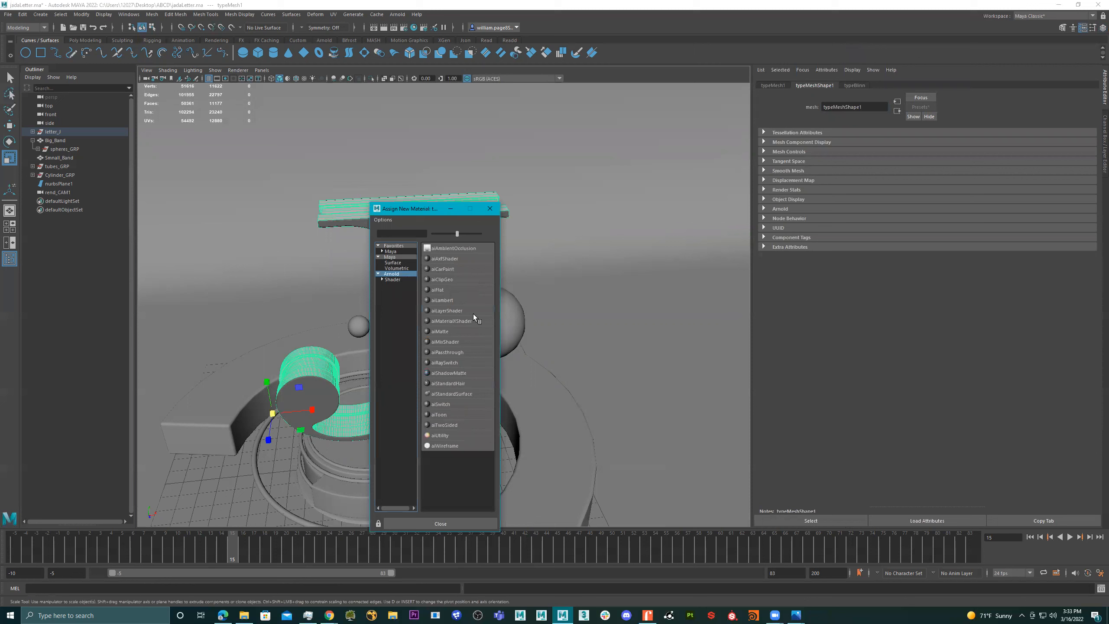
click(463, 394)
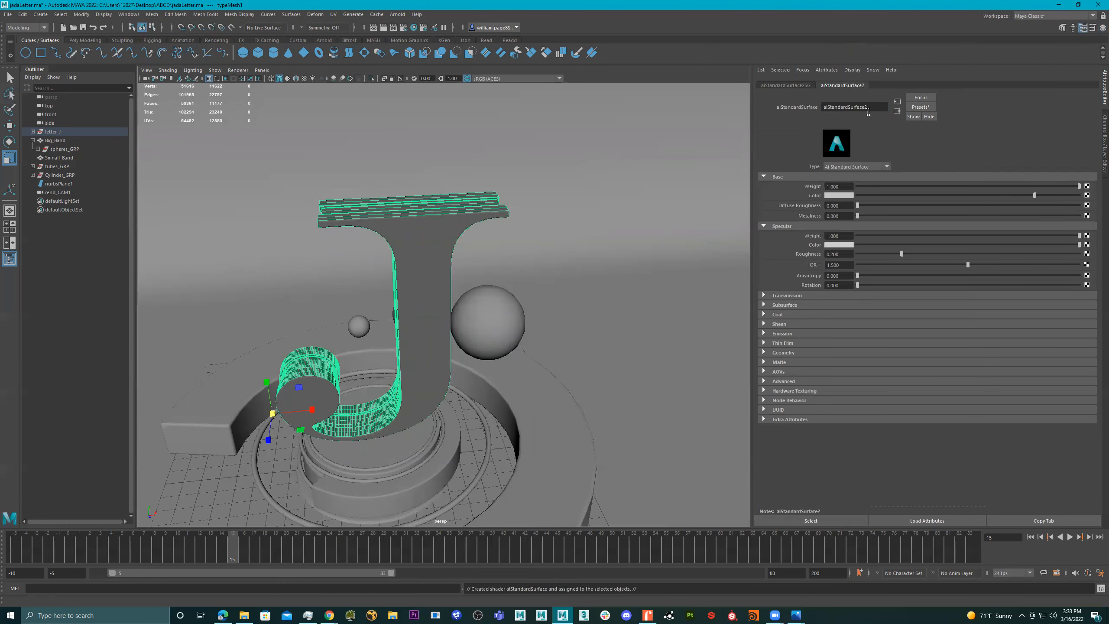
- Rename the letter body's new material to leter_Middle
text(let)
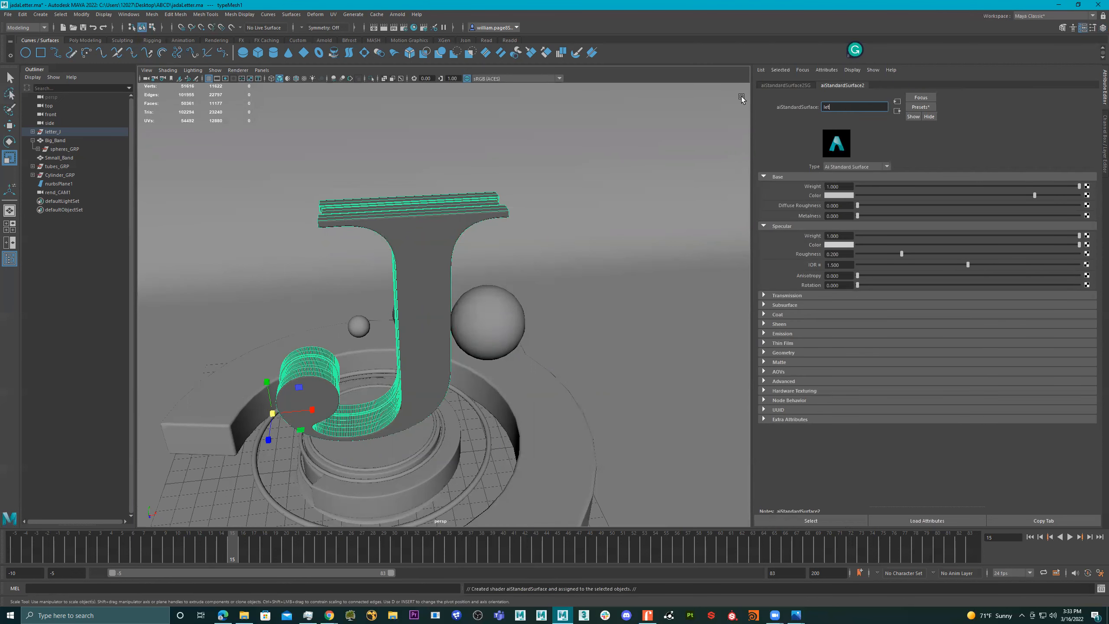
text(er_Middle)
key(Return)
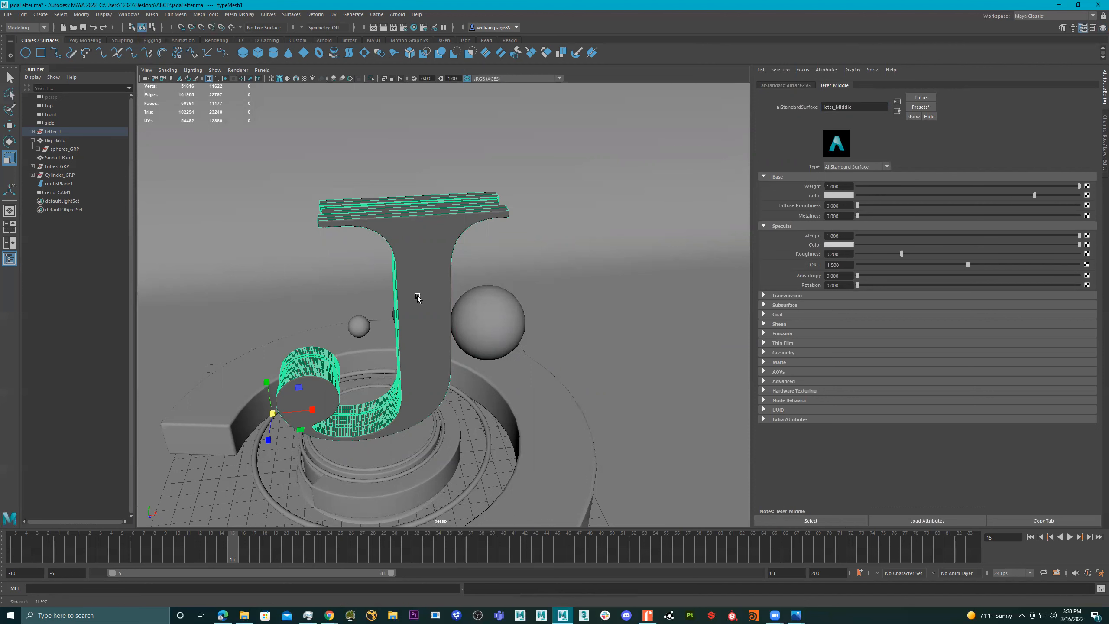
scroll(419, 302, down, 5)
drag(672, 163, 239, 527)
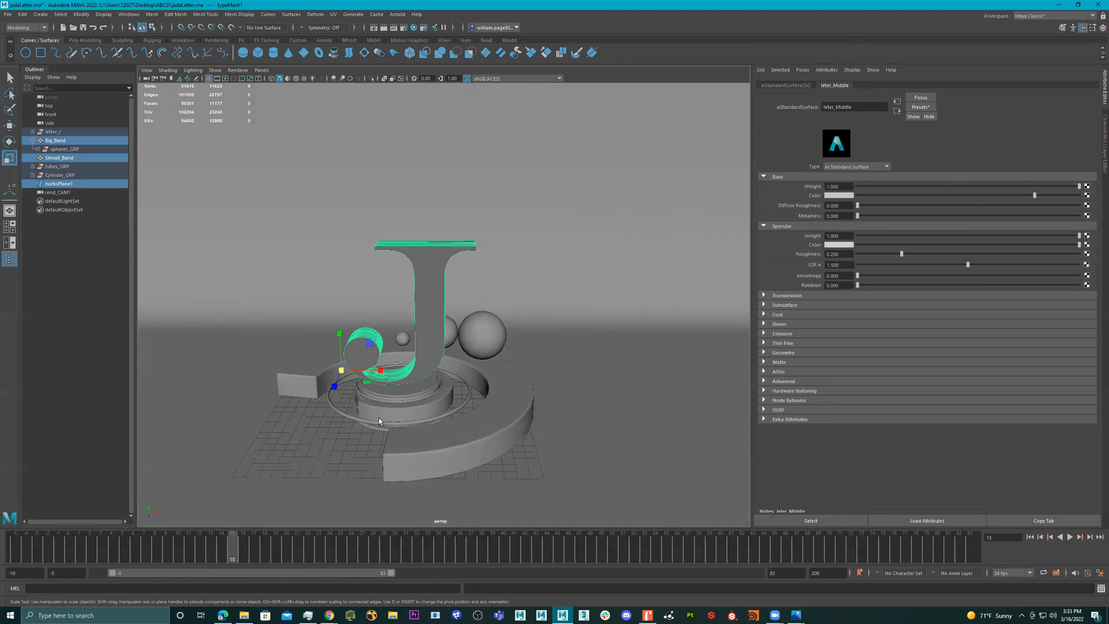
ctrl+drag(546, 199, 342, 279)
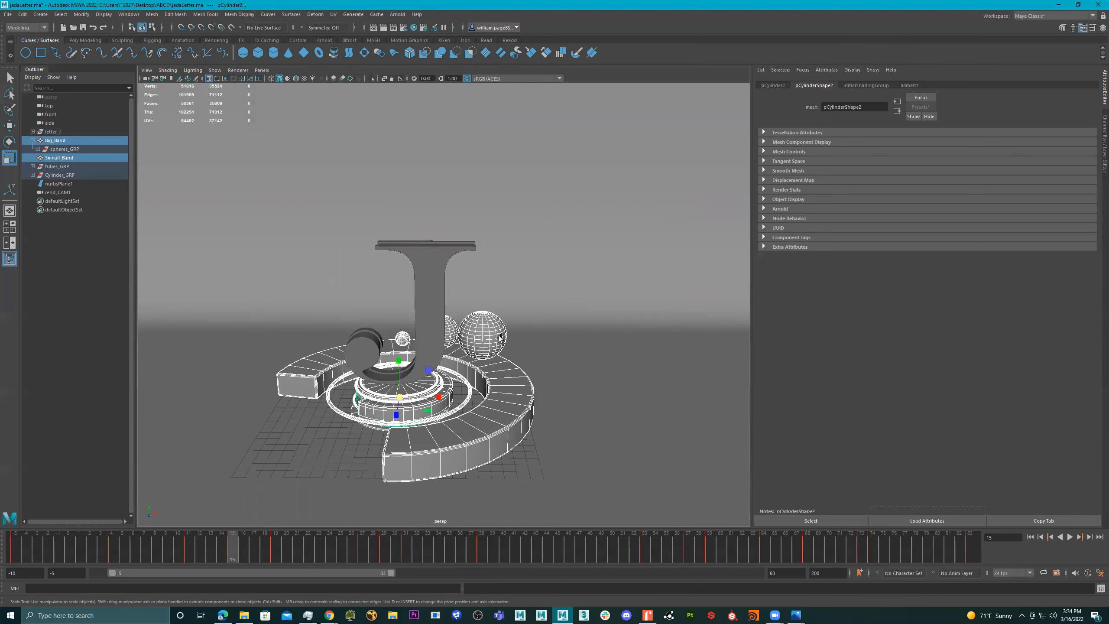
alt+drag(500, 337, 386, 341)
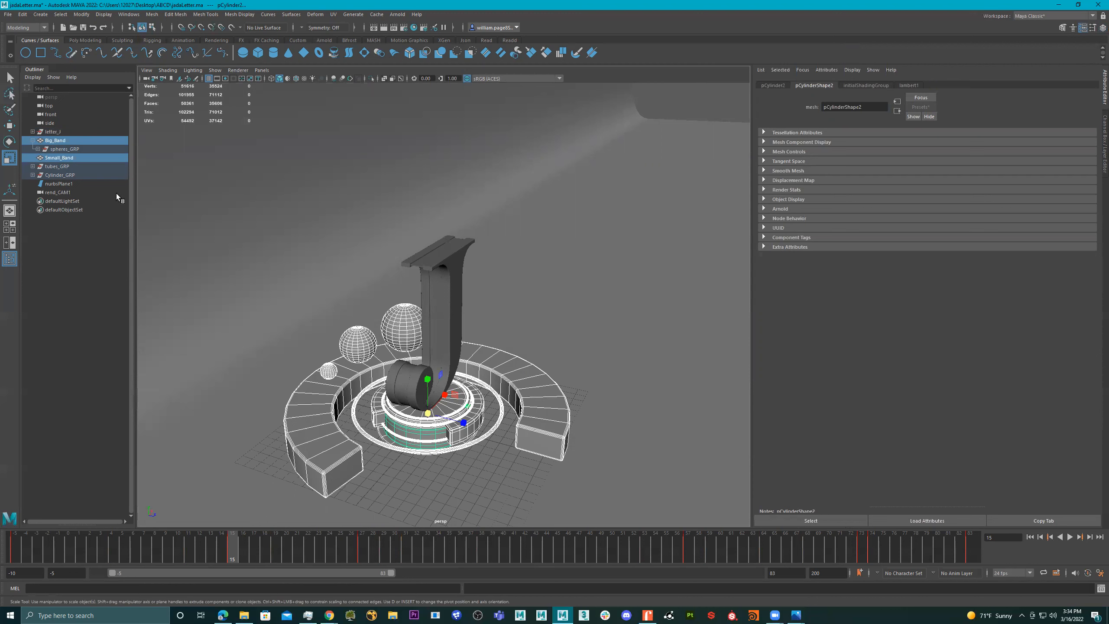
ctrl+click(68, 141)
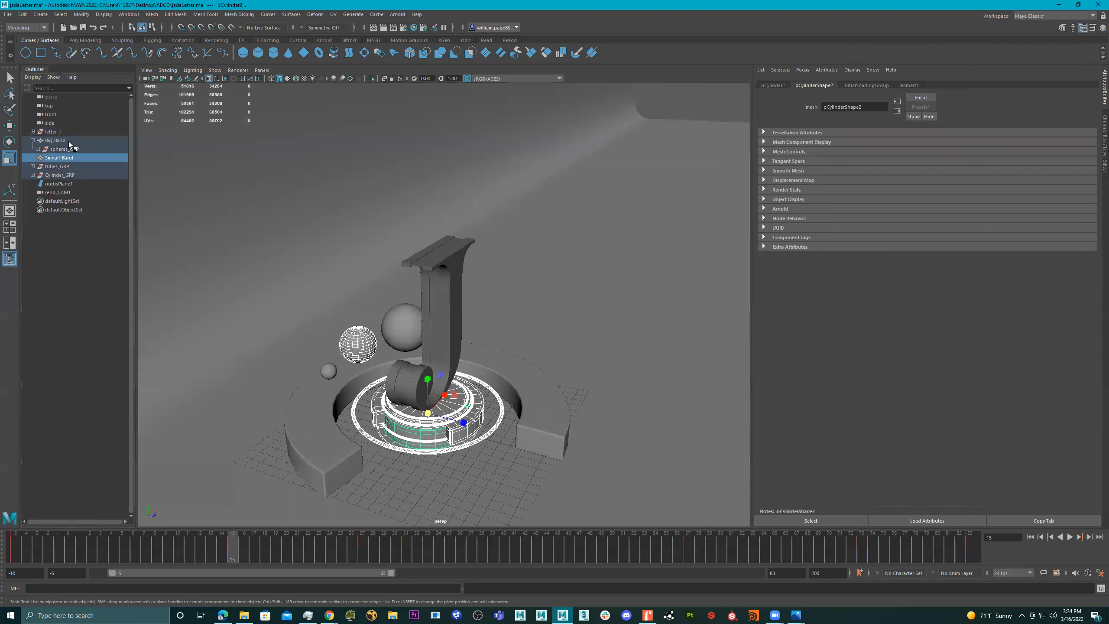
click(367, 354)
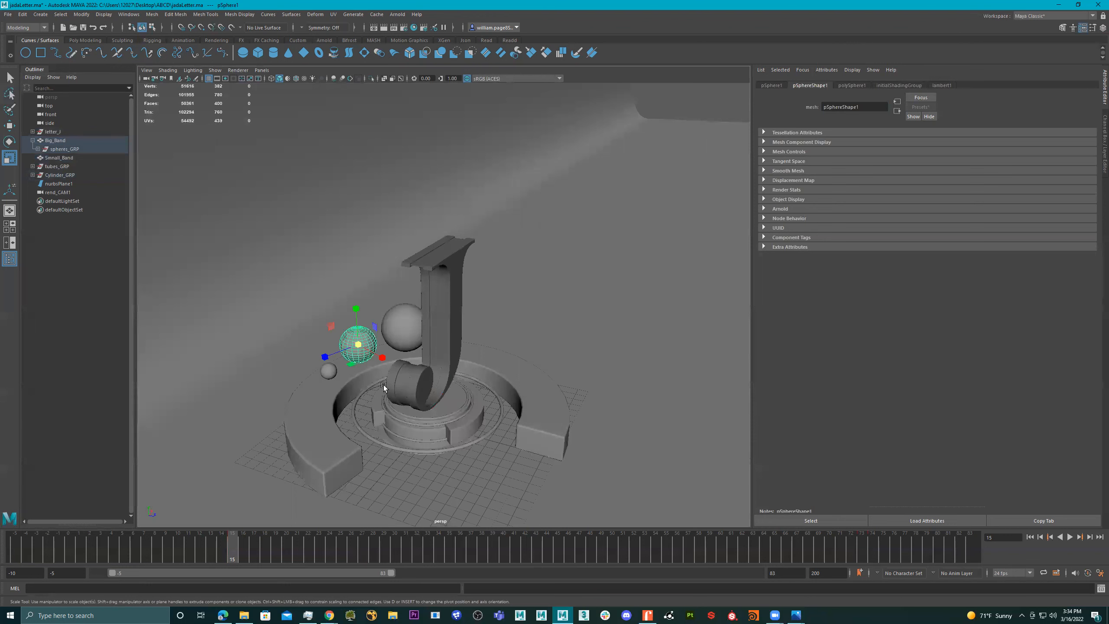
- Parent the letter, small band, tube and cylinder meshes under spheres_GRP, leaving out Big_Band and the backdrop plane
drag(579, 331, 321, 477)
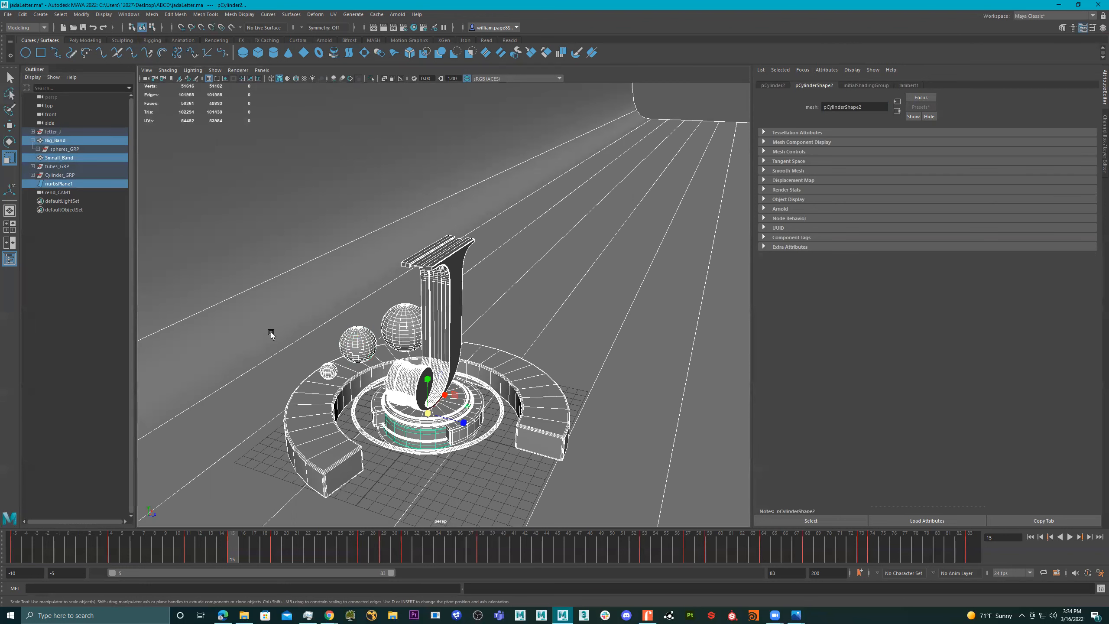
alt+drag(330, 333, 342, 305)
ctrl+drag(302, 318, 387, 342)
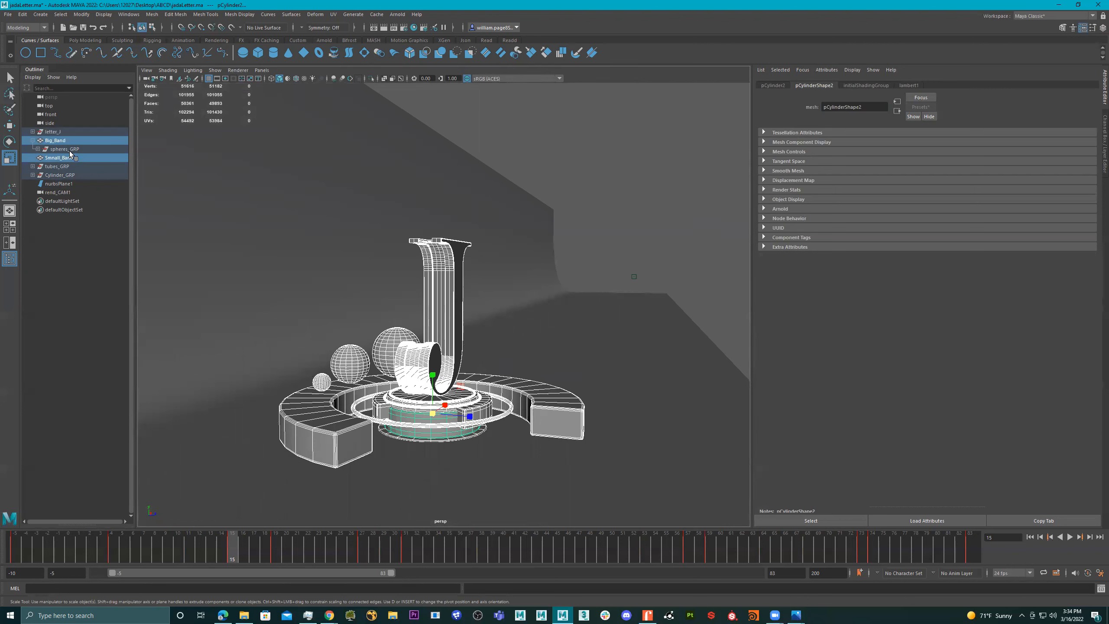
ctrl+click(61, 141)
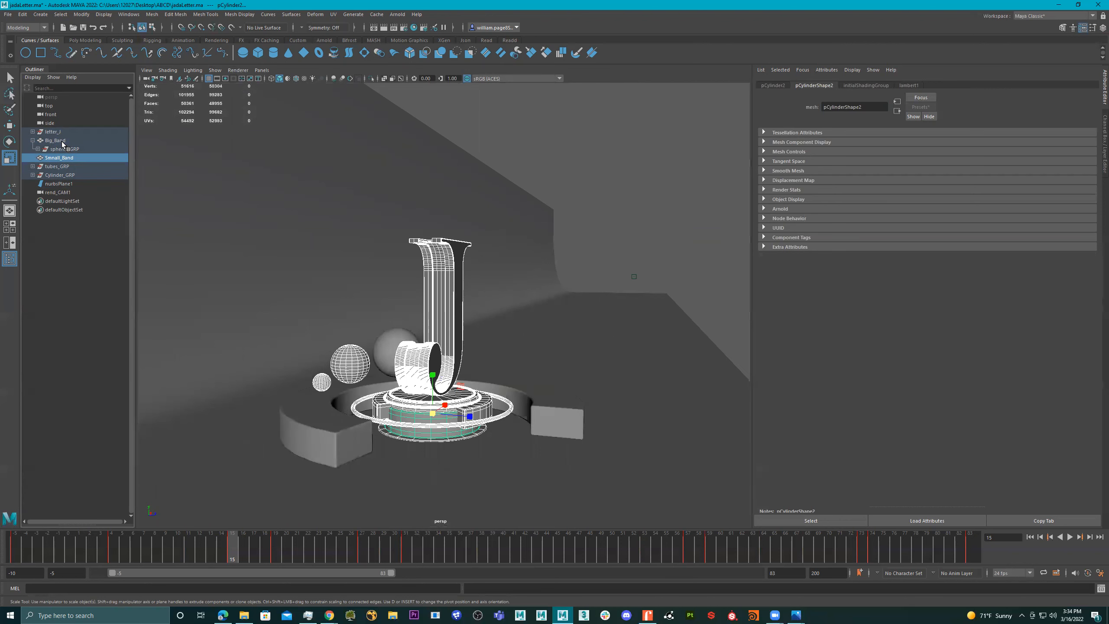
key(p)
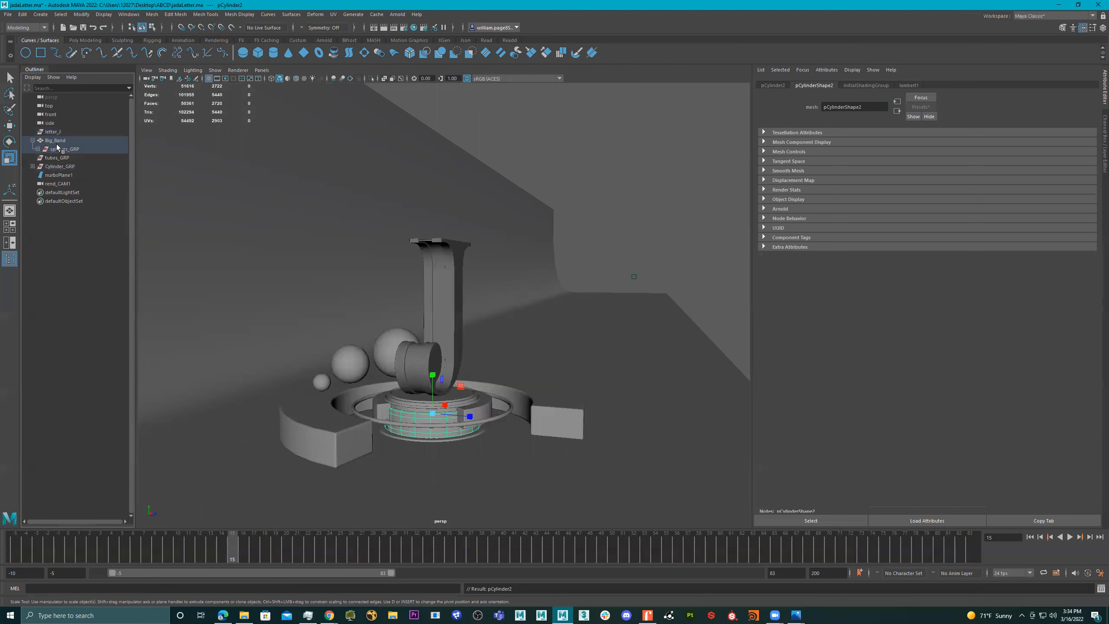
click(59, 141)
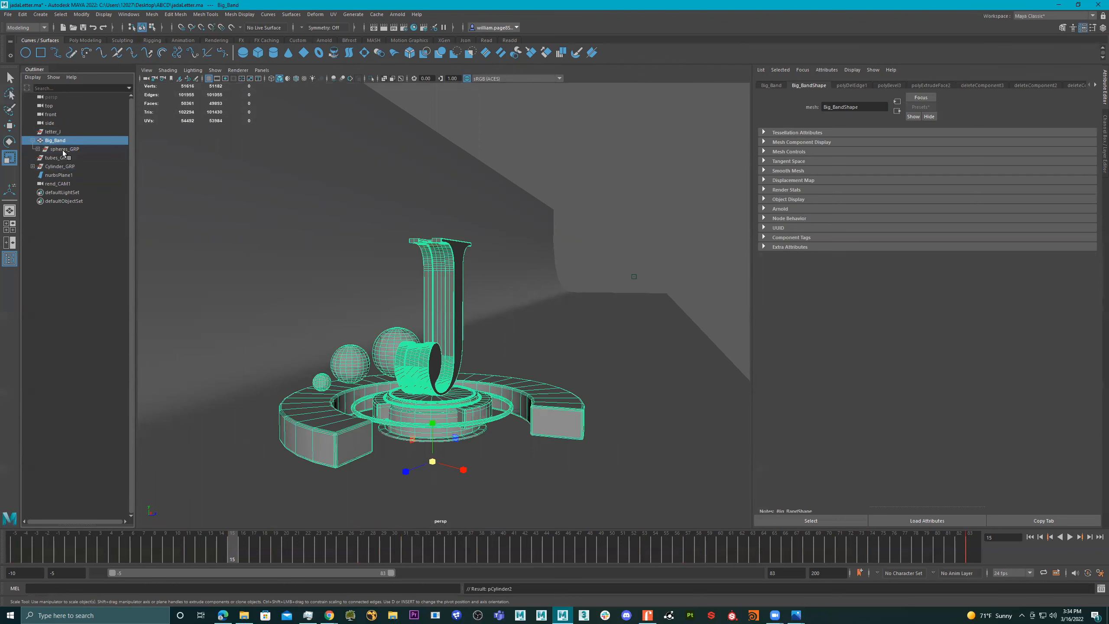
click(64, 149)
alt+drag(366, 364, 310, 408)
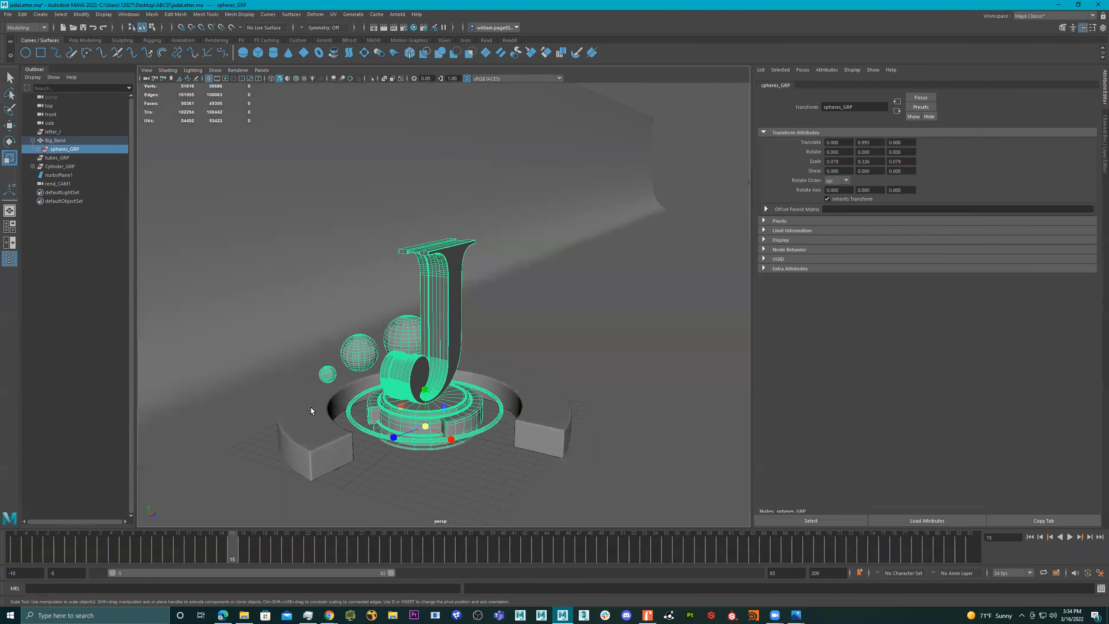
- Assign a new Arnold aiStandardSurface material to all faces of Big_Band only
click(315, 406)
scroll(345, 391, up, 3)
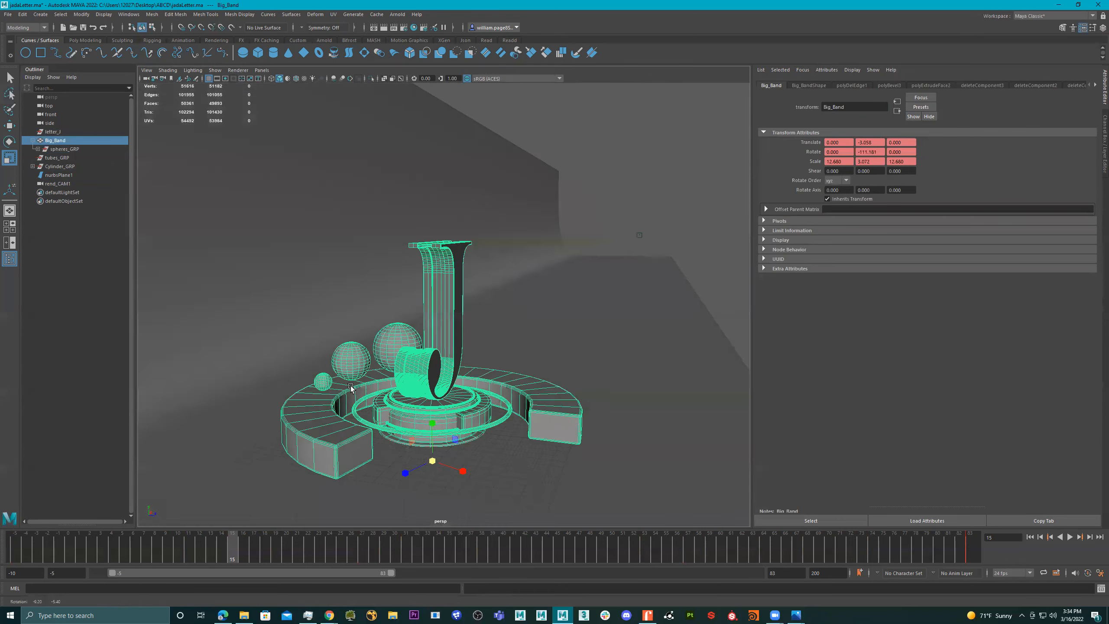
scroll(527, 398, up, 3)
alt+drag(531, 358, 510, 382)
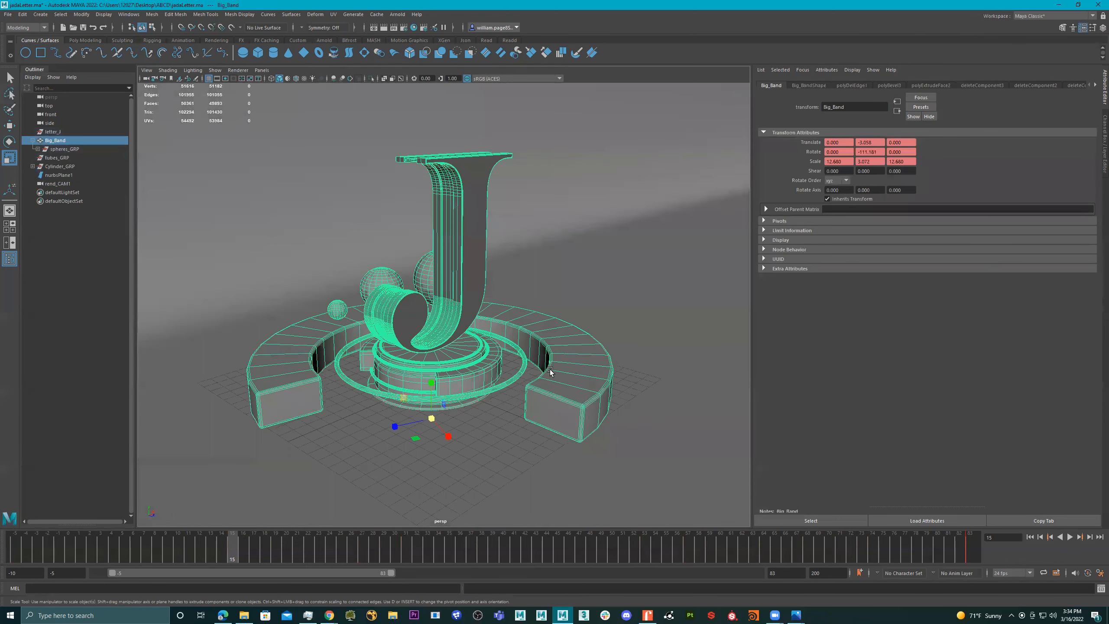
right_drag(298, 360, 315, 552)
double_click(292, 354)
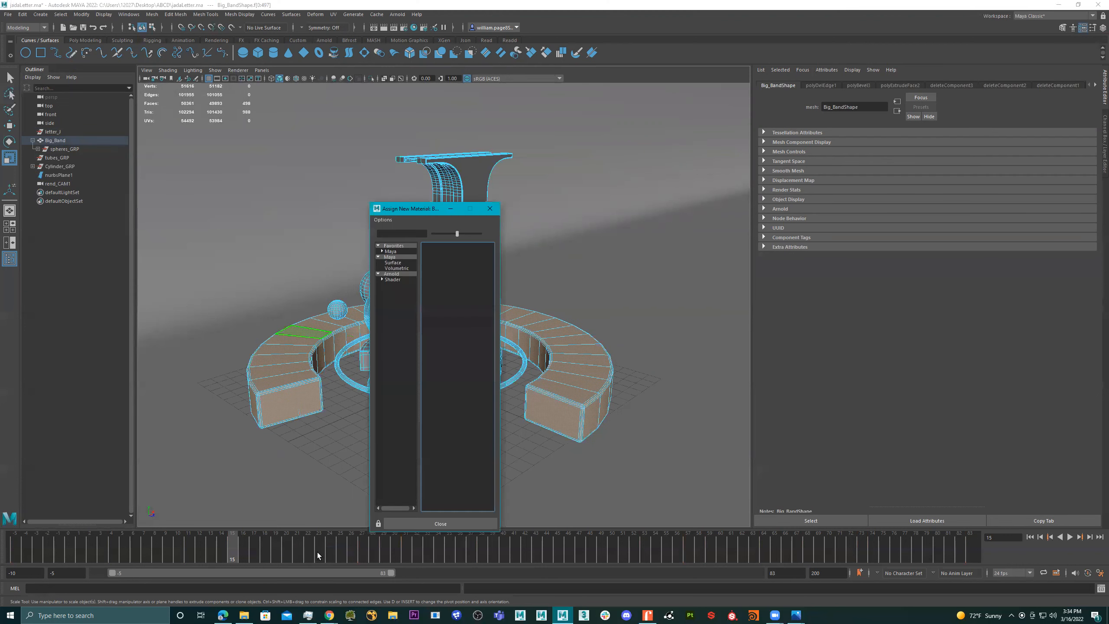
click(412, 275)
click(460, 394)
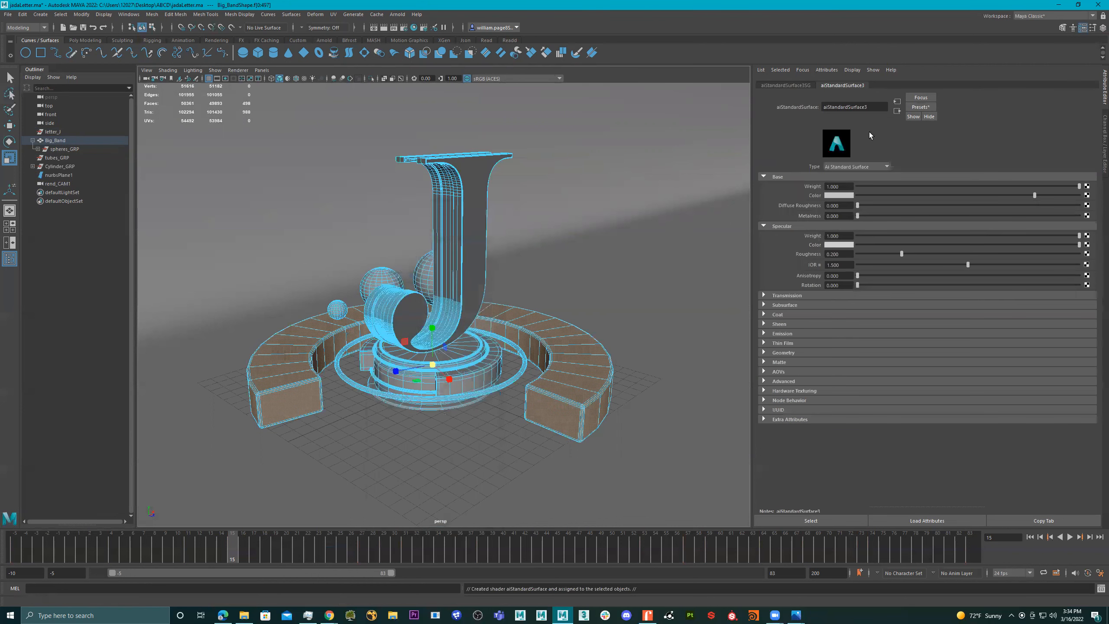
- Rename the large band's new material to BigBand
double_click(868, 107)
text(BigBand)
key(Return)
- Expand spheres_GRP and examine which meshes are nested inside it under Big_Band
scroll(472, 355, up, 1)
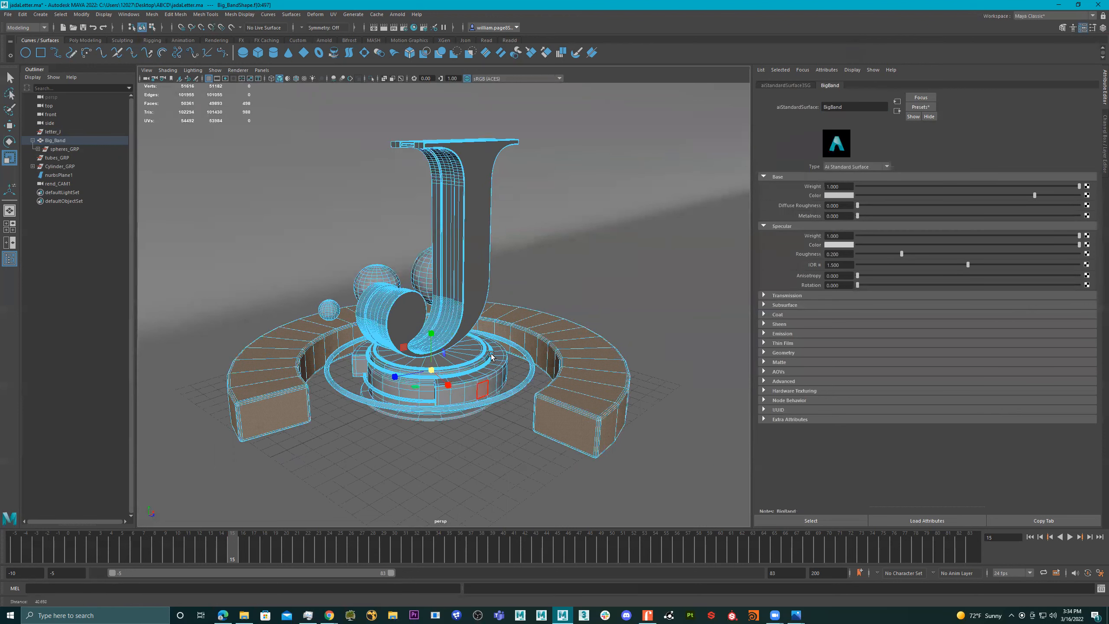
alt+drag(471, 355, 495, 336)
click(65, 149)
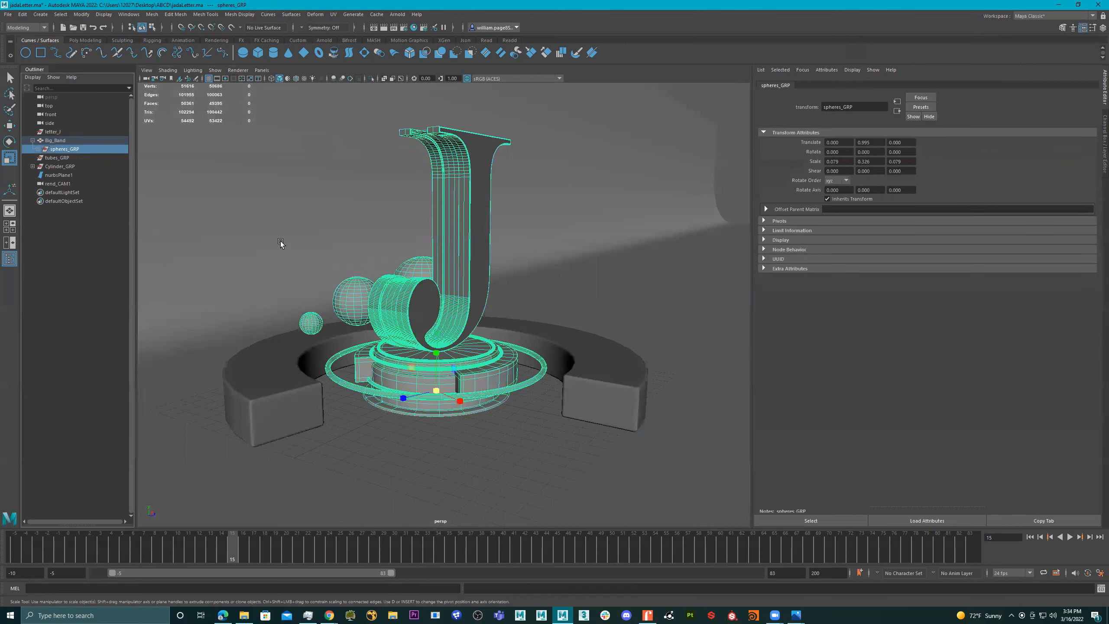
alt+drag(354, 261, 286, 259)
click(67, 142)
click(68, 151)
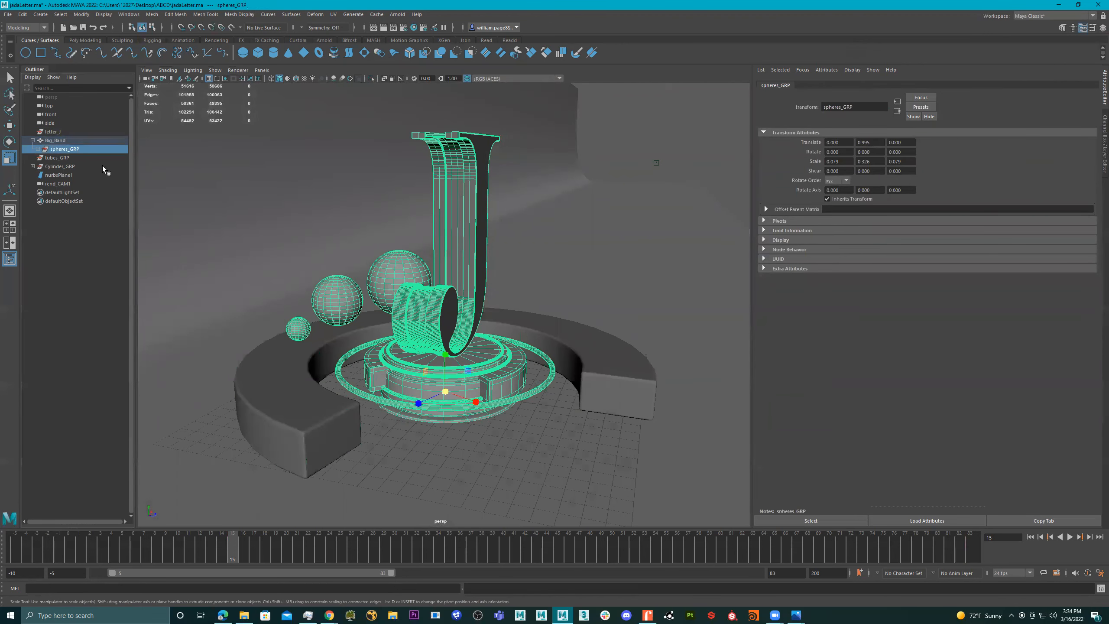
click(38, 150)
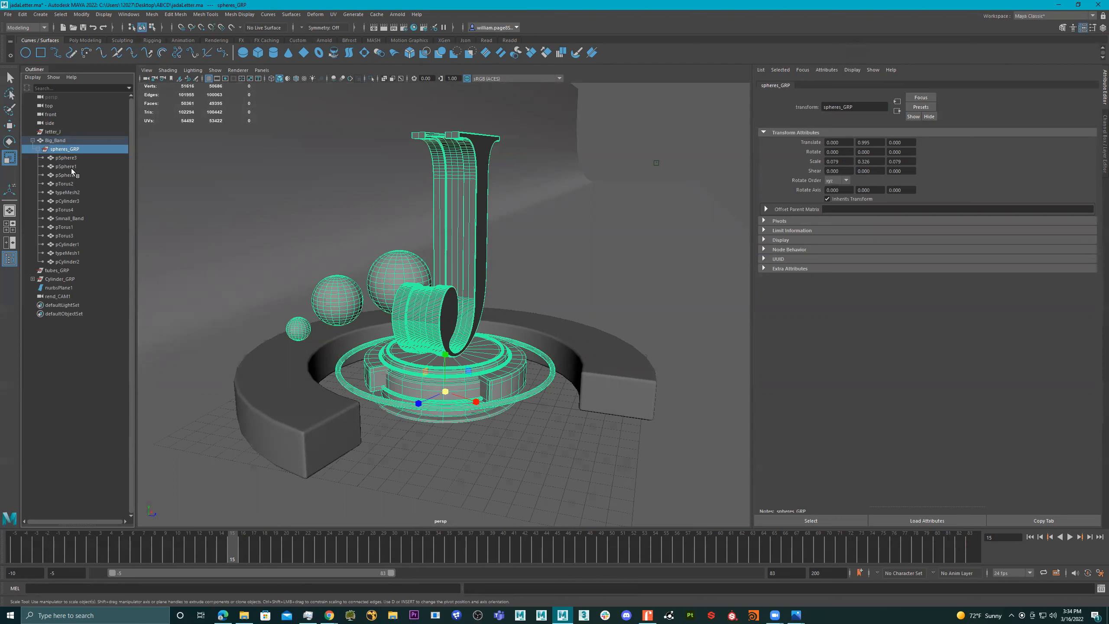
click(75, 156)
shift+click(76, 262)
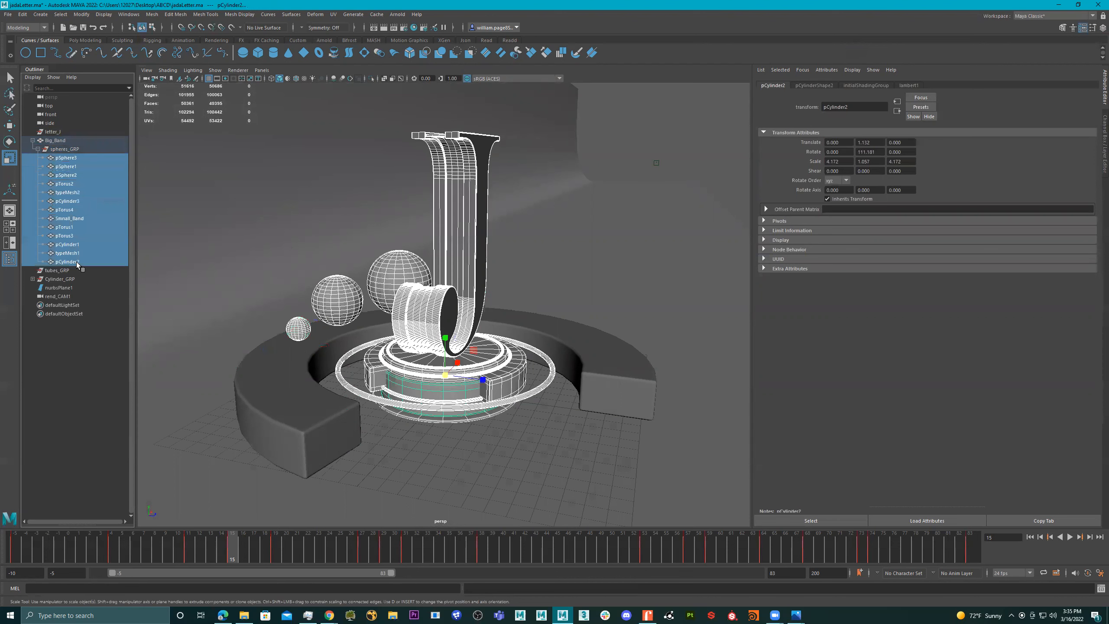
shift+click(74, 253)
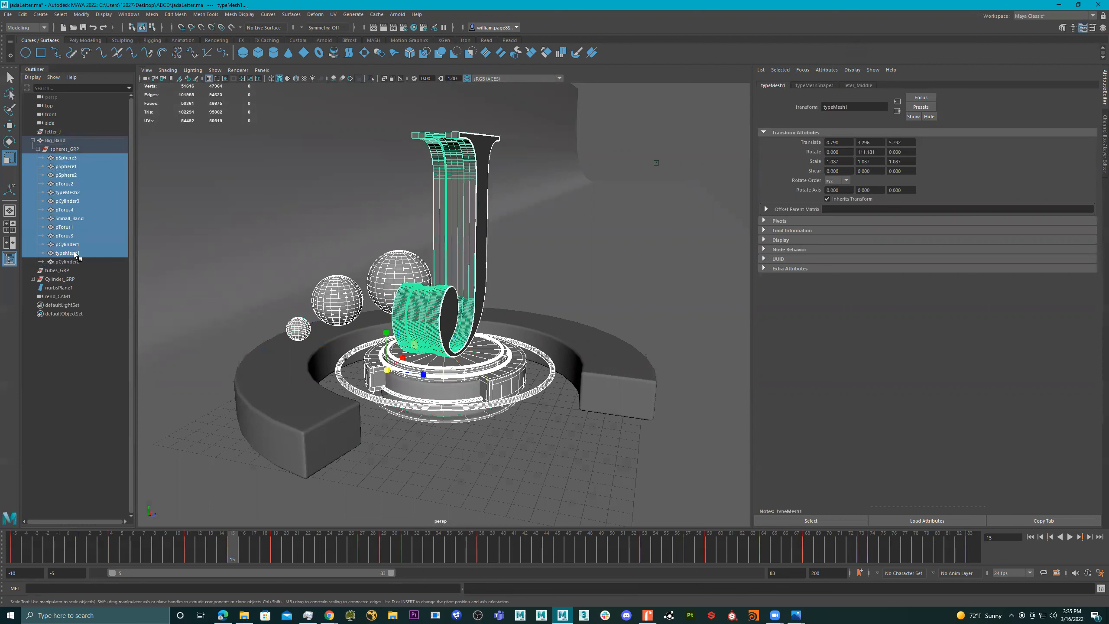
- Group the three spheres inside spheres_GRP and name the new group Spheres__GRP
drag(73, 160, 74, 179)
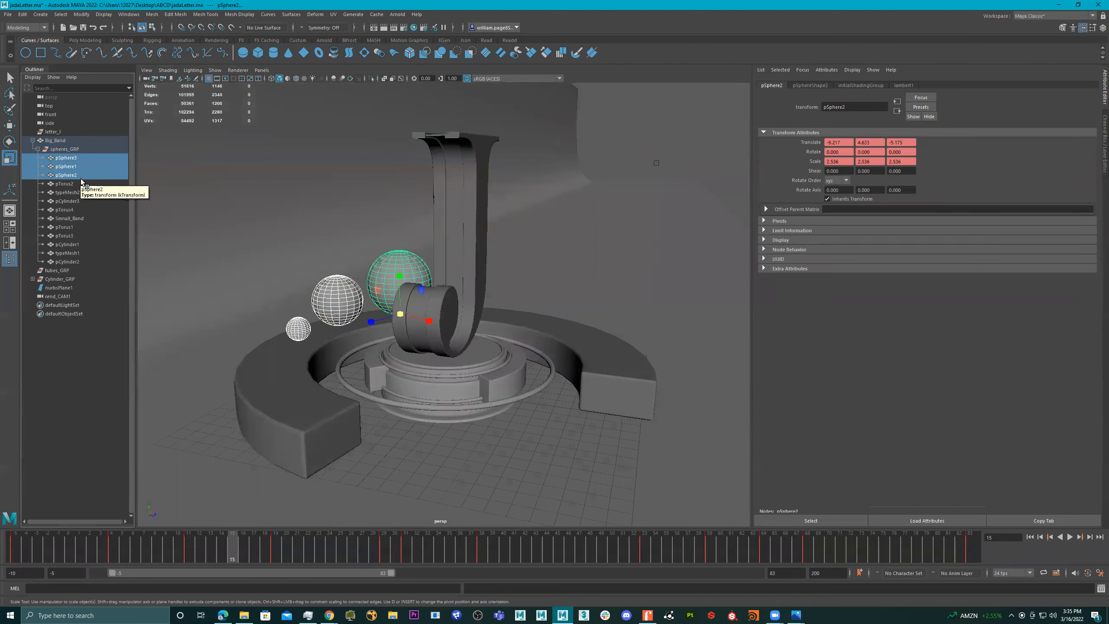
key(ctrl+g)
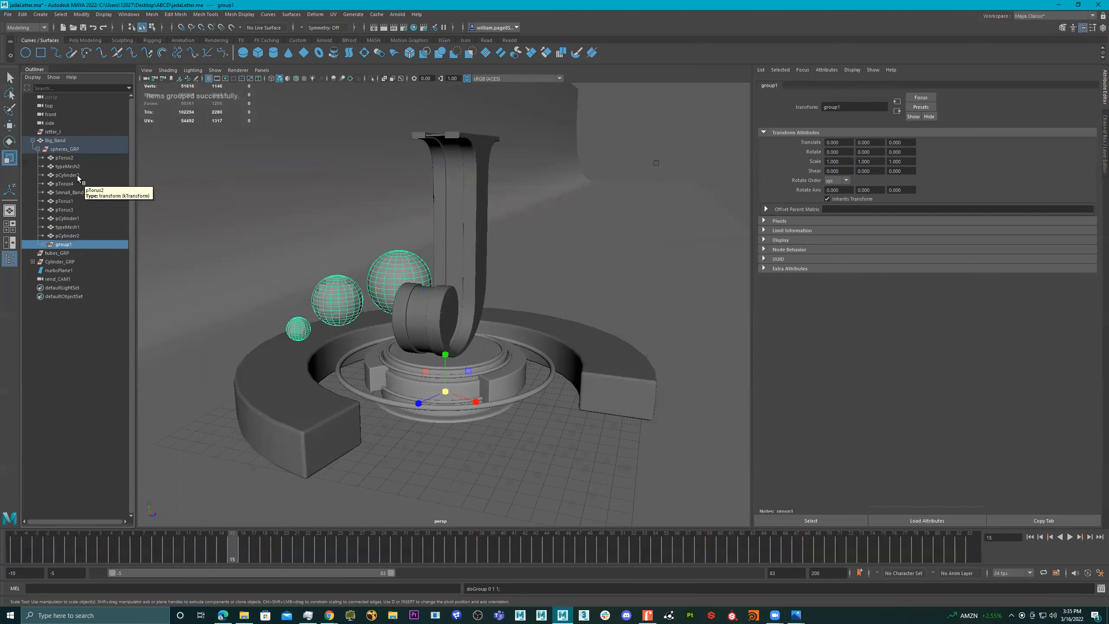
double_click(66, 245)
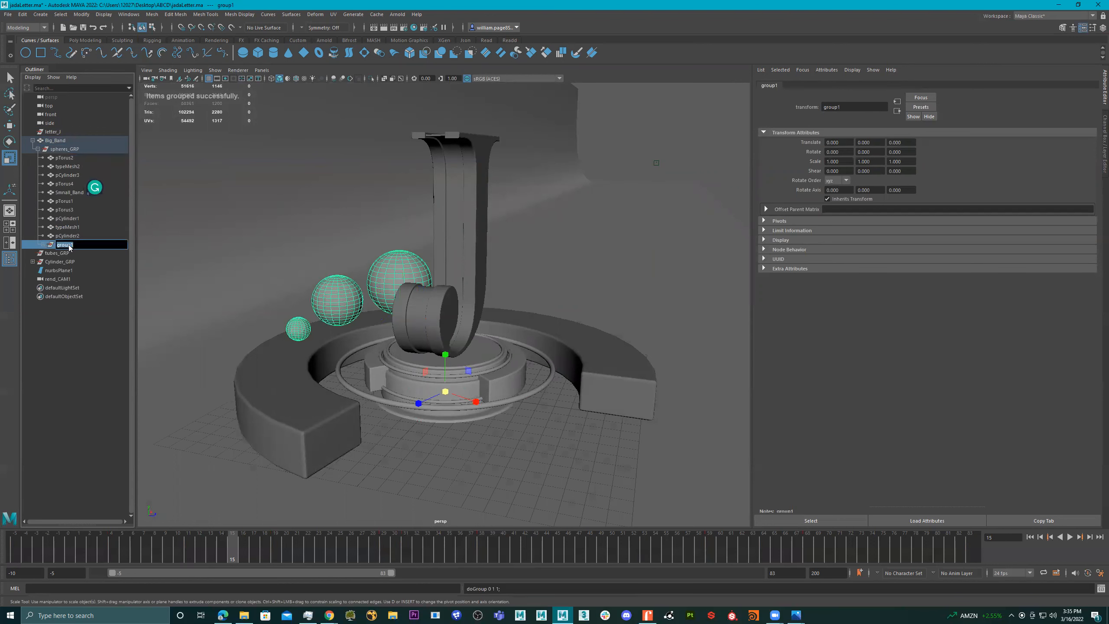
text(Spheres_)
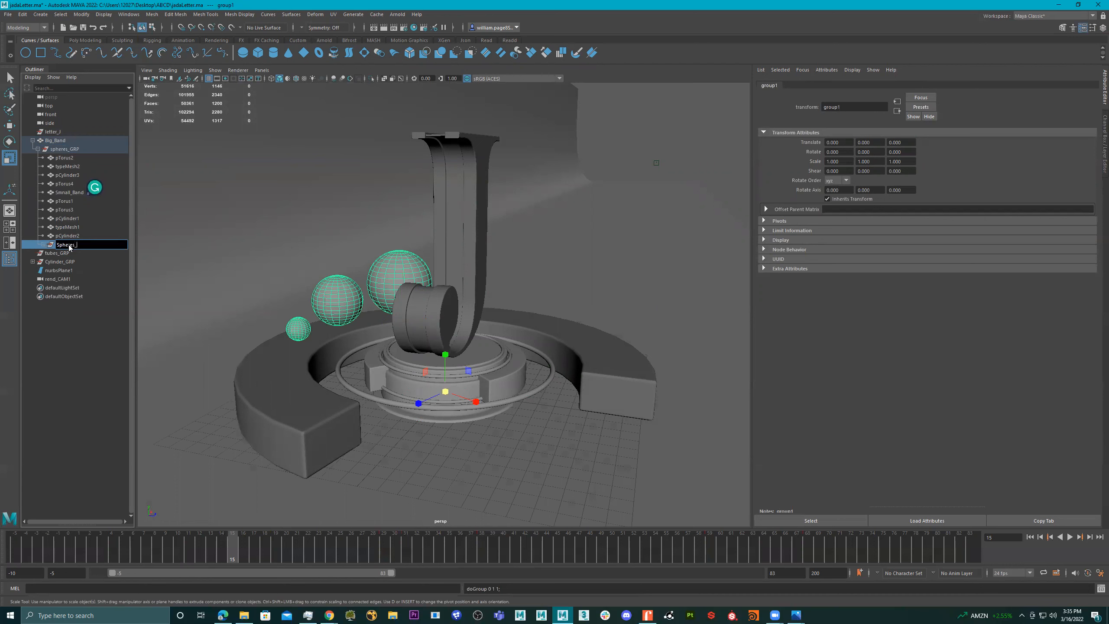
text(_GRP)
key(Return)
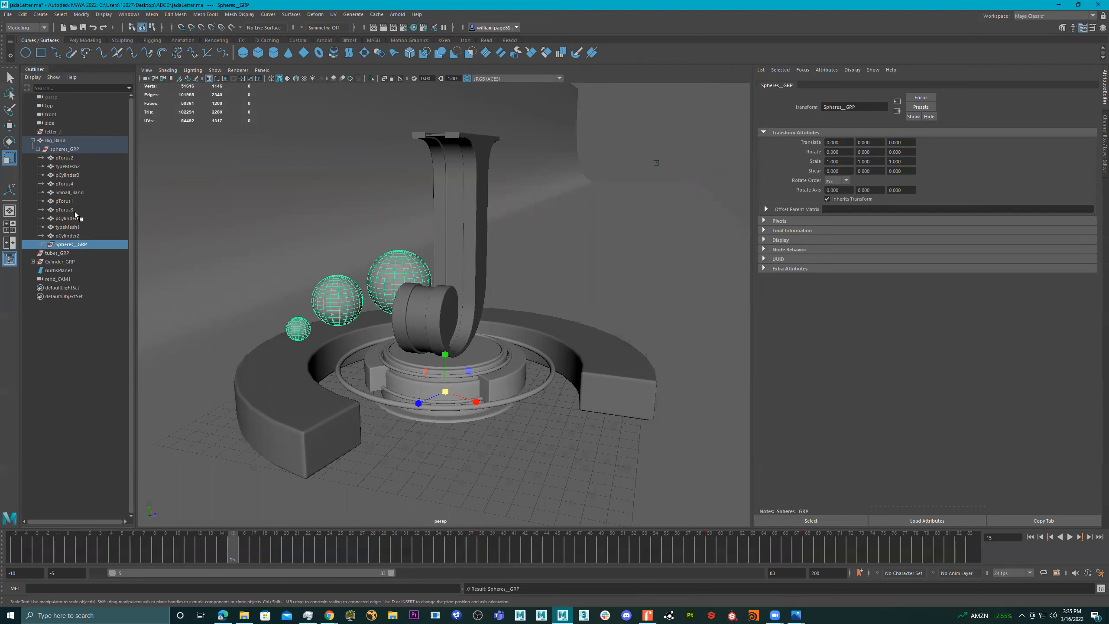
- Place Spheres__GRP directly under Big_Band and move spheres_GRP out to the top level of the scene hierarchy
drag(78, 246, 57, 141)
click(60, 158)
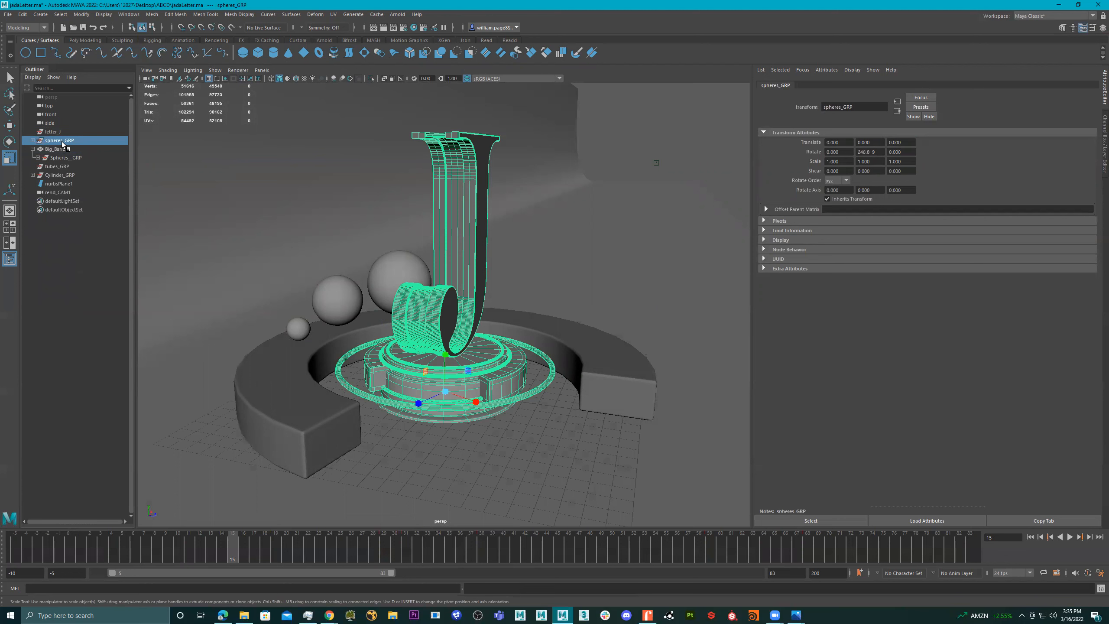
click(33, 141)
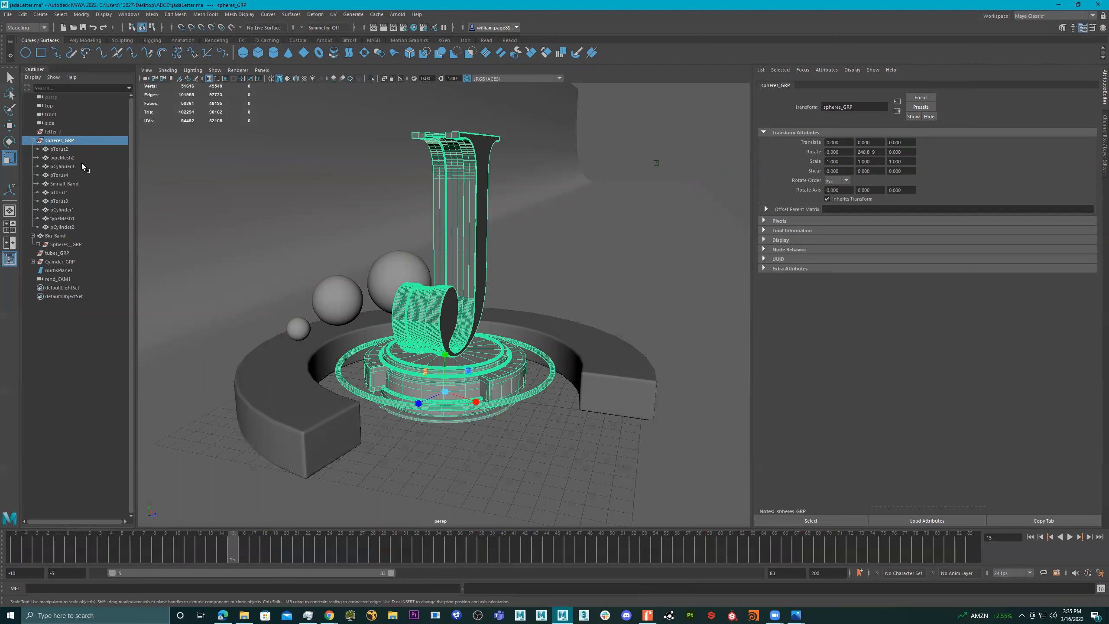
- Group typeMesh1 and typeMesh2 as Letter_J and move that group out of spheres_GRP to the top level
click(69, 225)
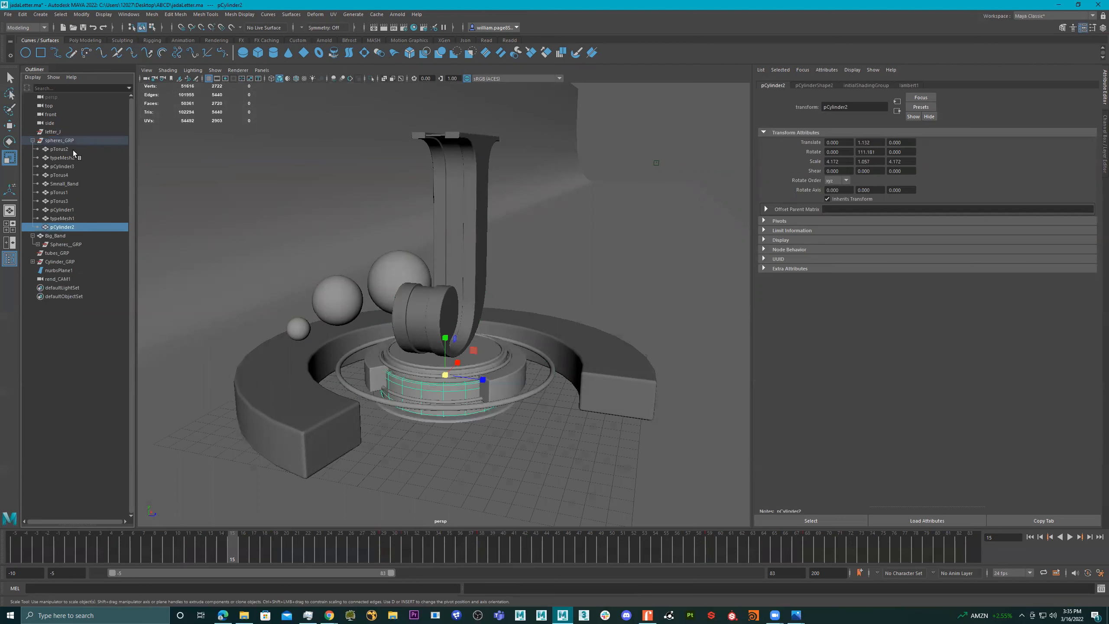
shift+click(59, 149)
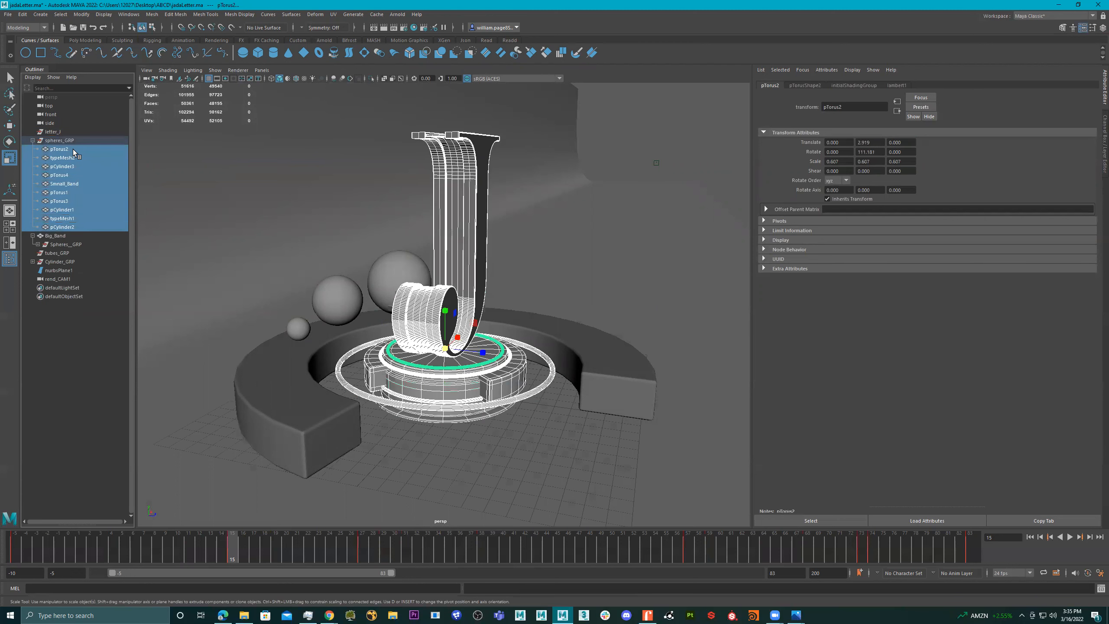
click(70, 227)
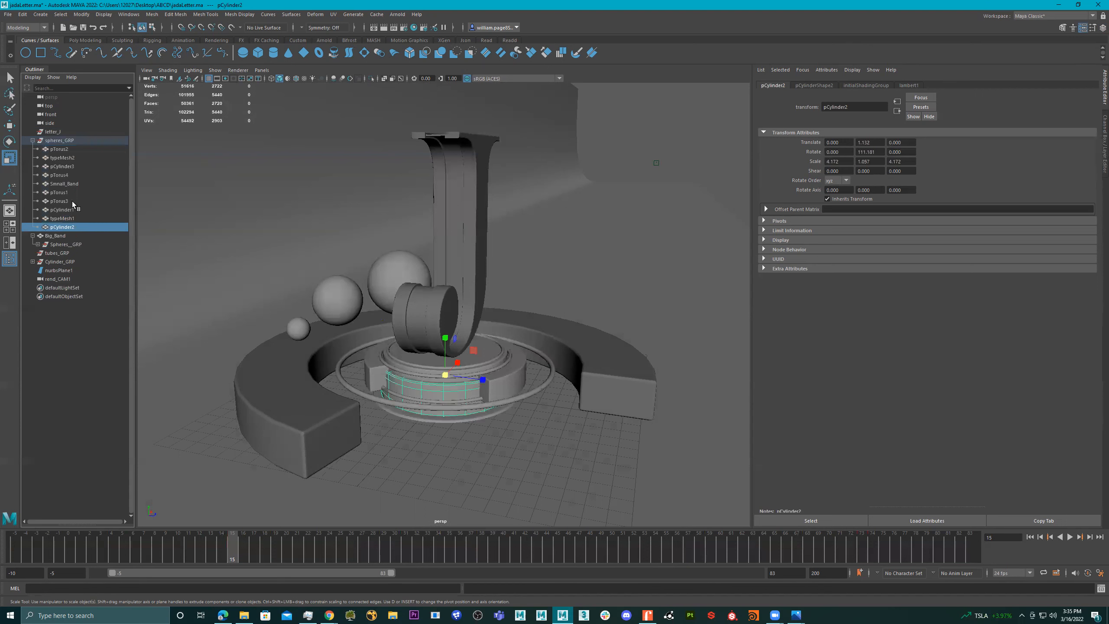
click(60, 132)
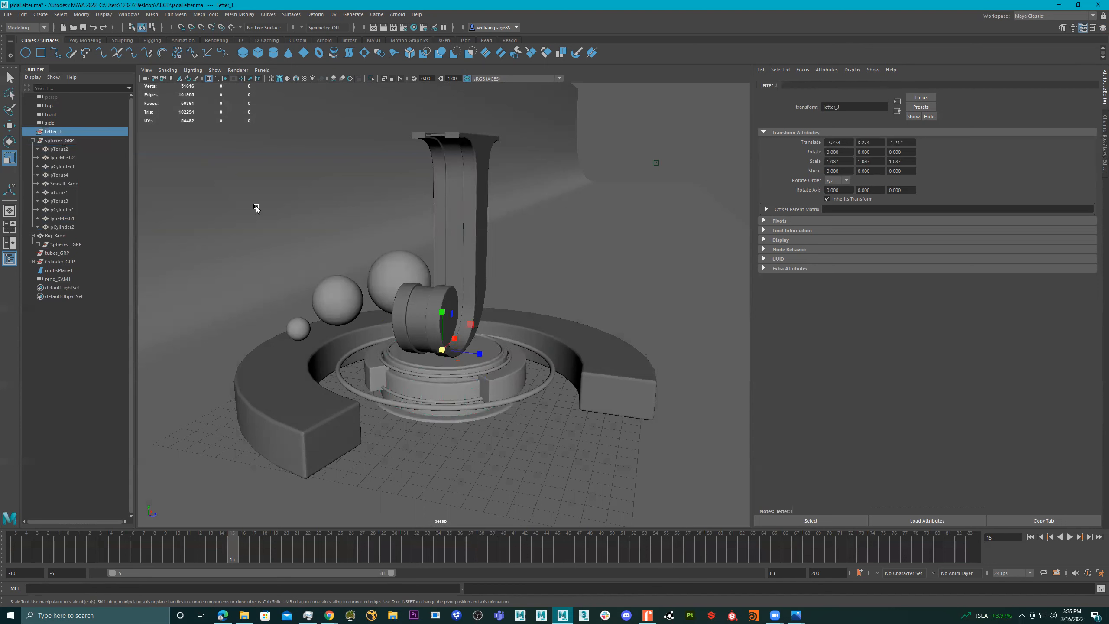
alt+drag(494, 207, 430, 224)
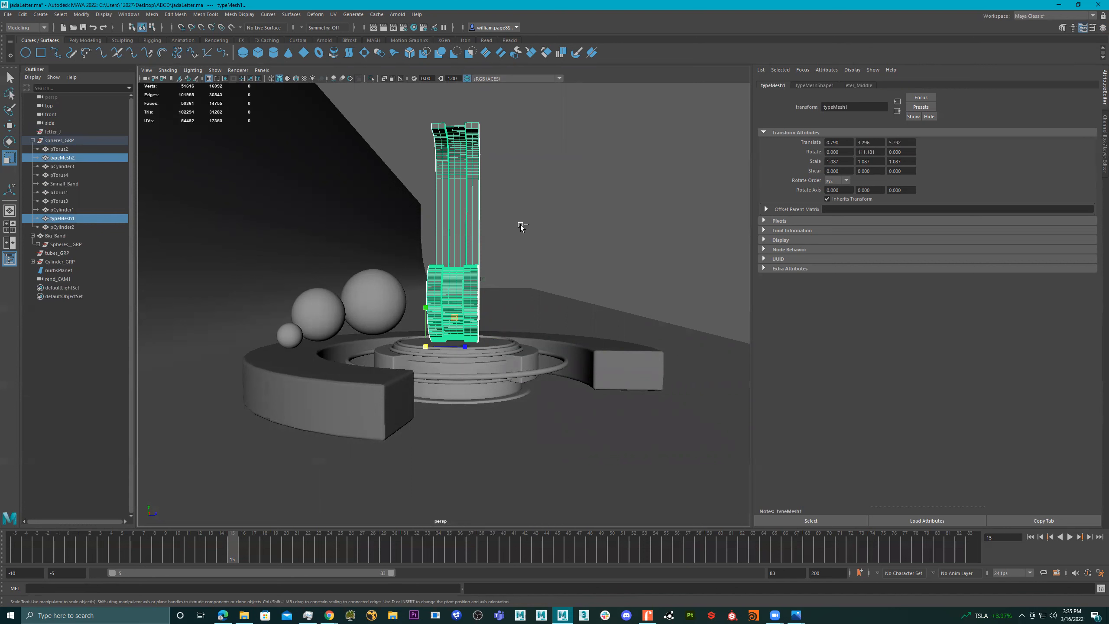
key(ctrl+g)
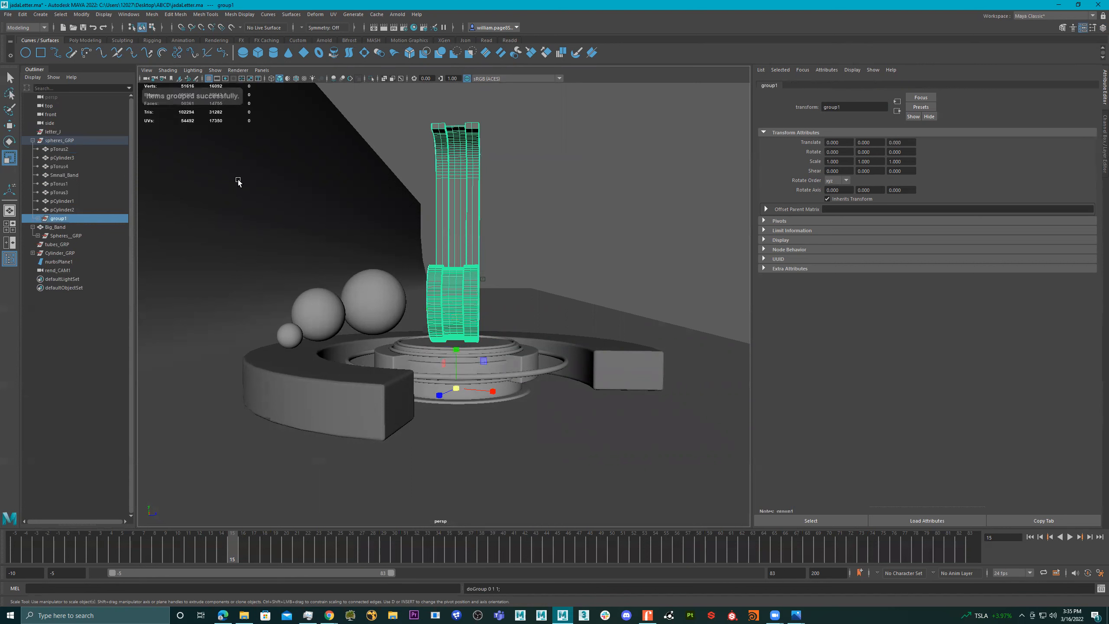
double_click(59, 219)
text(letter_J)
key(Return)
drag(65, 216, 65, 136)
click(33, 149)
- Rename the group of remaining base meshes, spheres_GRP, to platform_GRP
click(55, 149)
drag(55, 150, 61, 151)
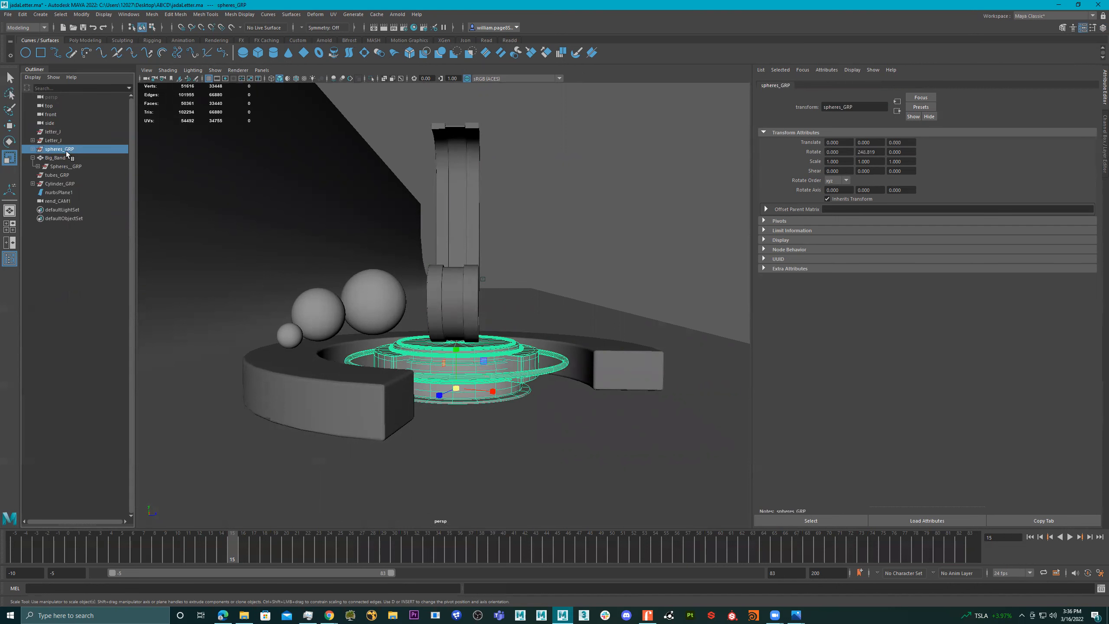
double_click(67, 150)
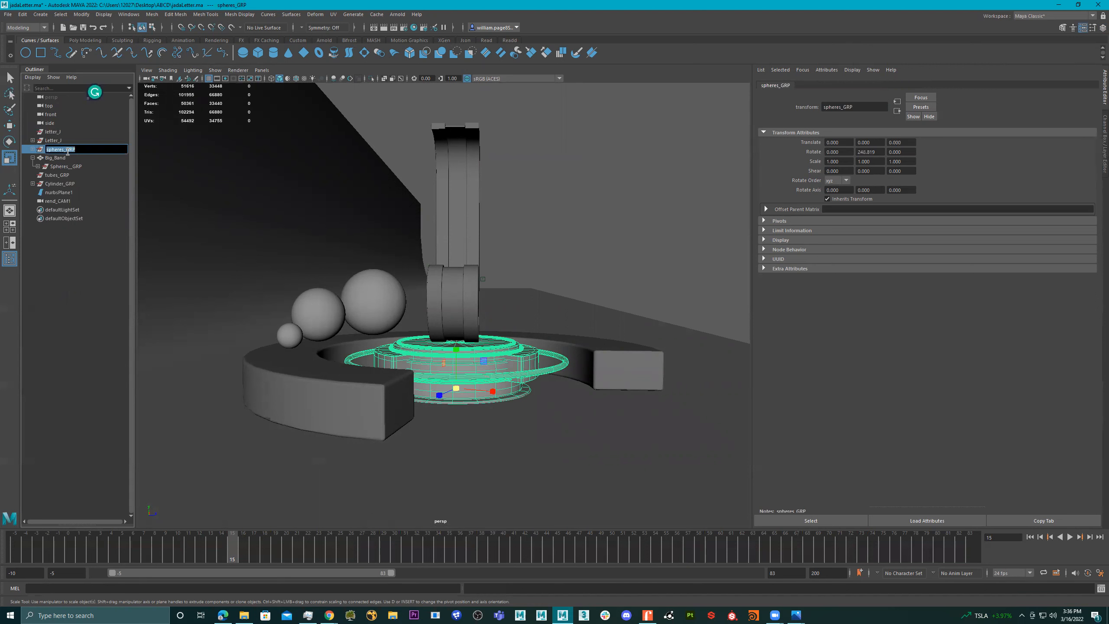
text(platform_G)
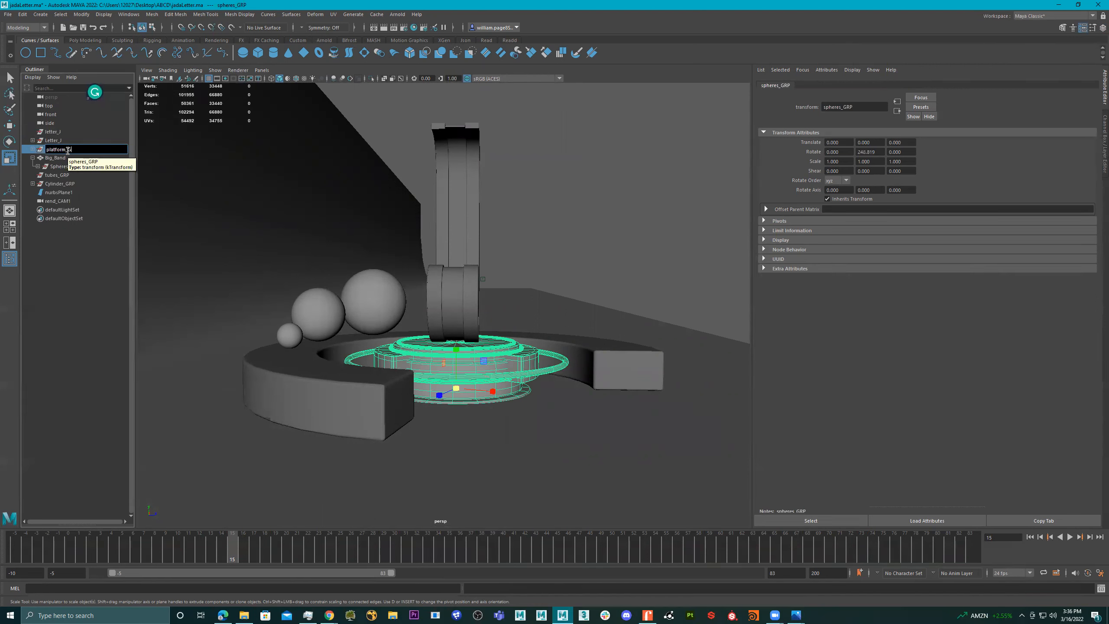
text(RP)
key(Return)
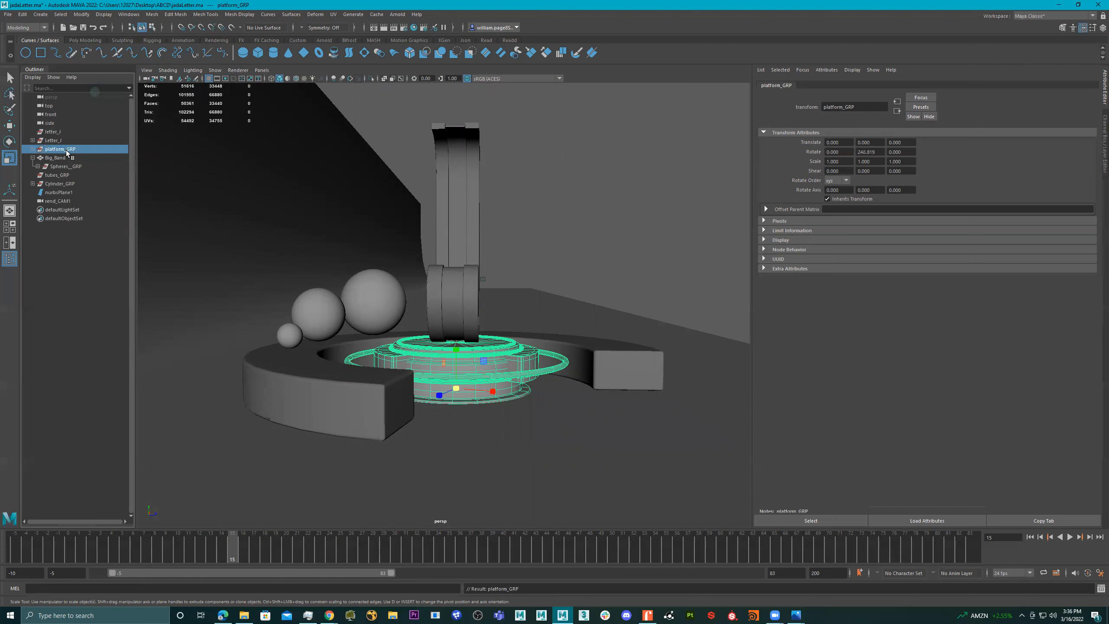
- Group pCylinder1, pCylinder2 and pCylinder3 together inside platform_GRP
click(32, 157)
click(54, 158)
click(53, 150)
click(33, 149)
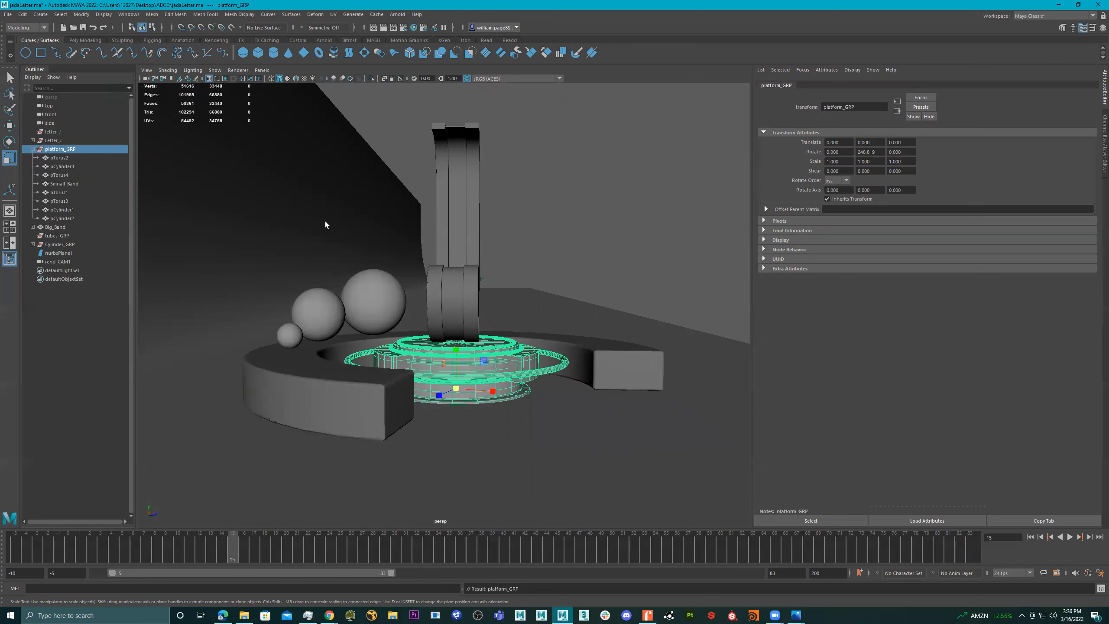
mouse_move(472, 301)
alt+mouse_down()
mouse_move(450, 310)
mouse_move(461, 315)
alt+mouse_up()
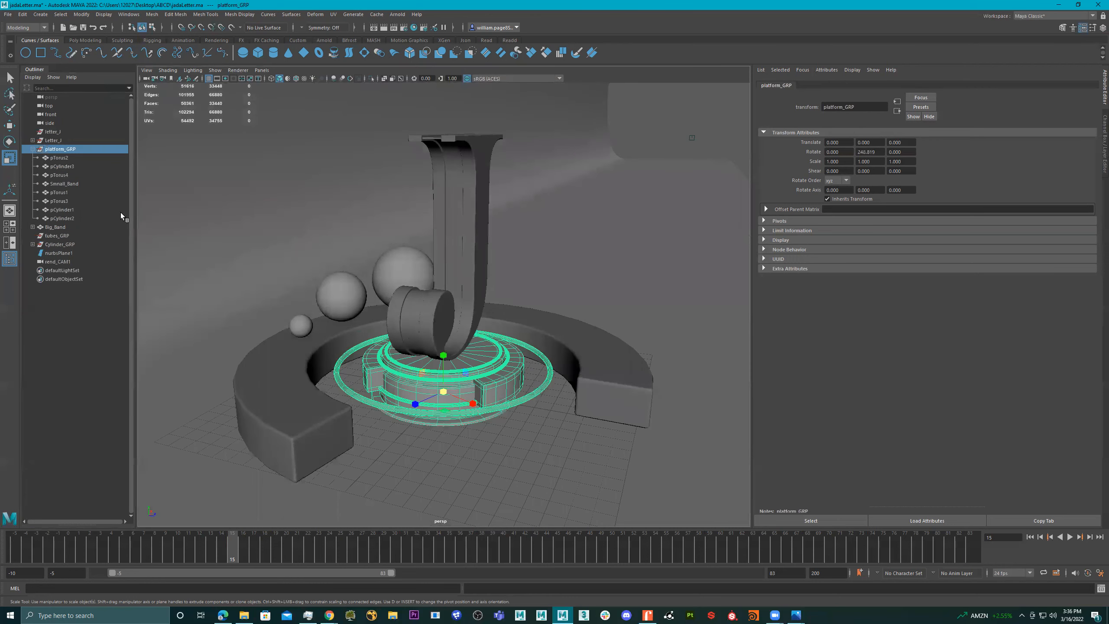
click(75, 215)
ctrl+click(72, 209)
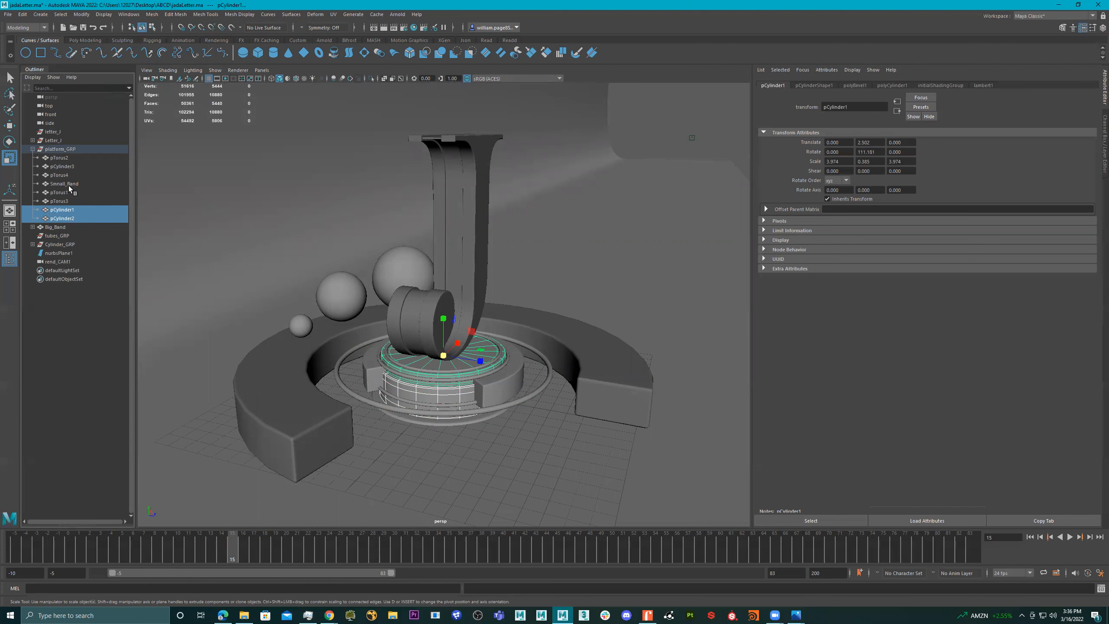
ctrl+click(67, 167)
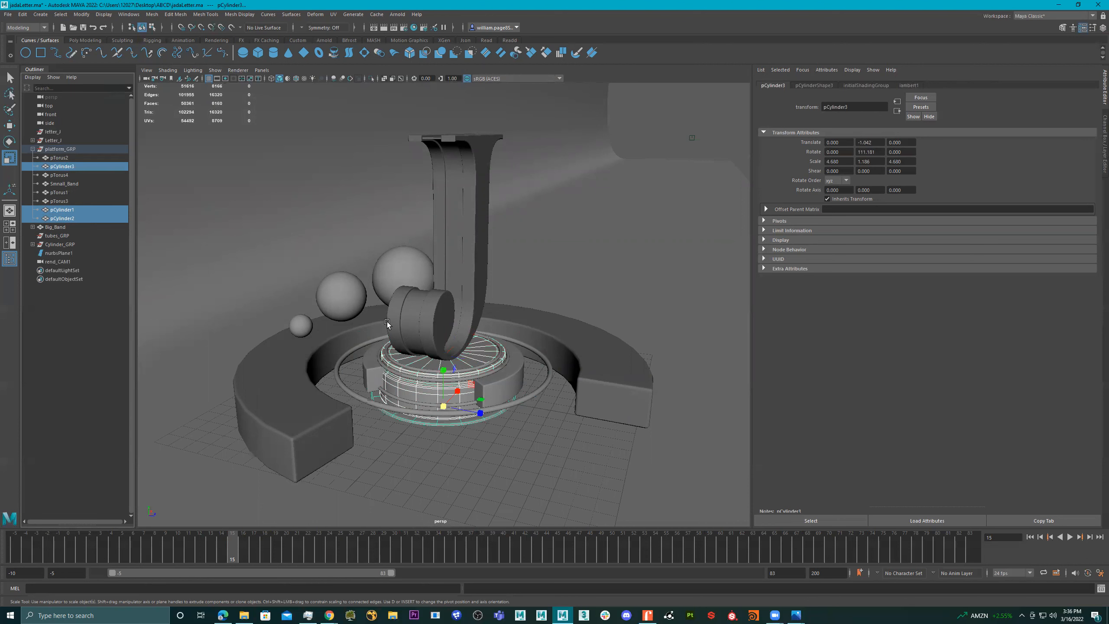
key(ctrl+g)
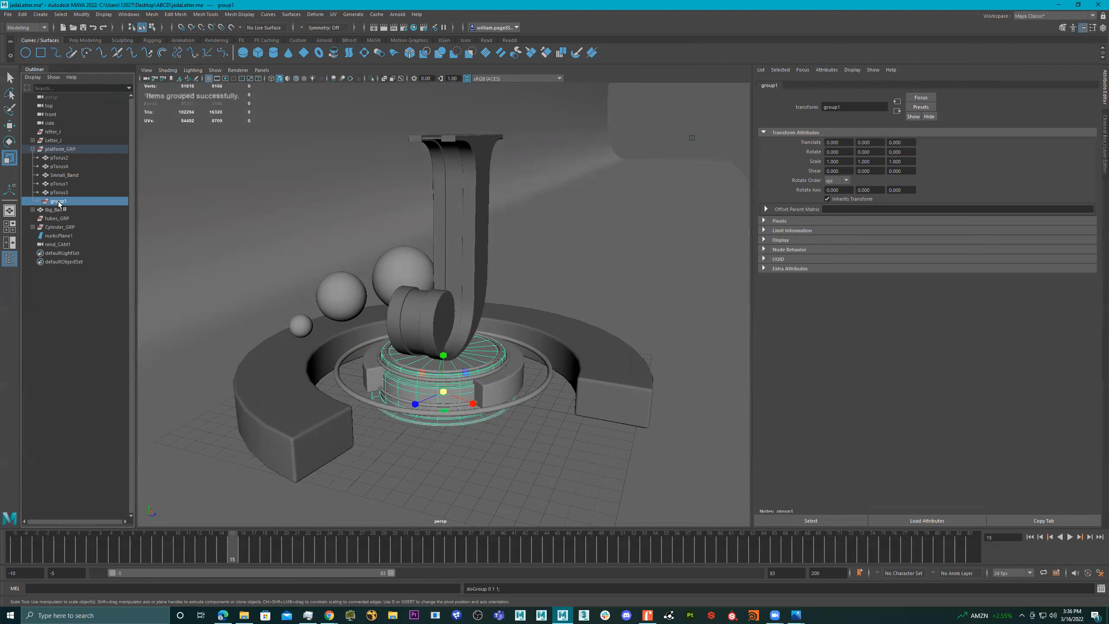
- Delete the pCylinder5 mesh nested in Cylinder_GRP
double_click(60, 202)
click(49, 227)
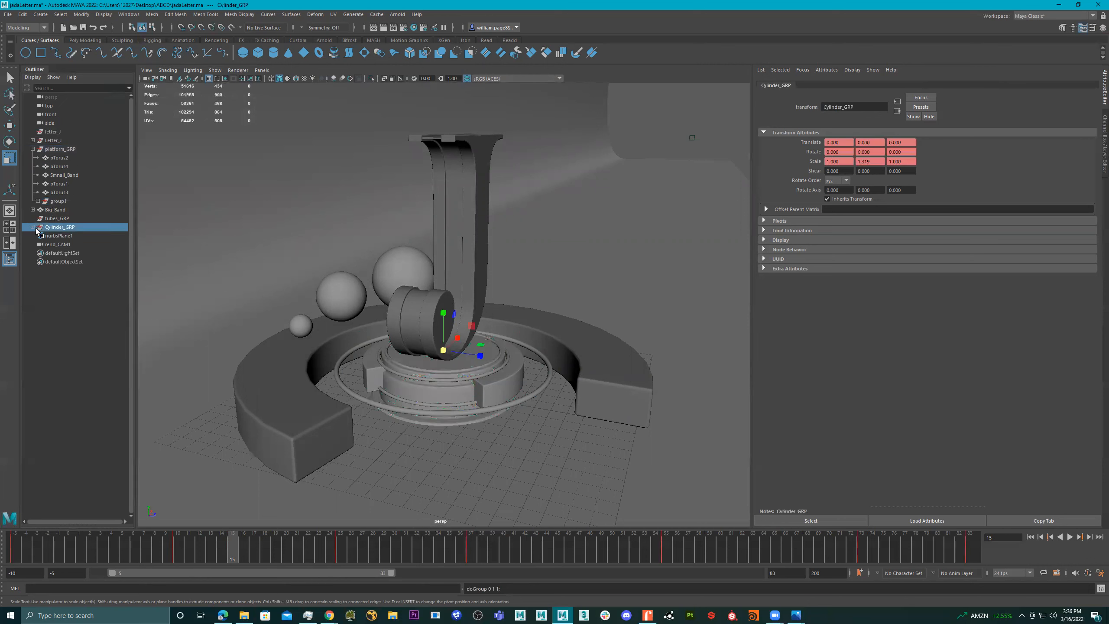
click(33, 227)
click(63, 236)
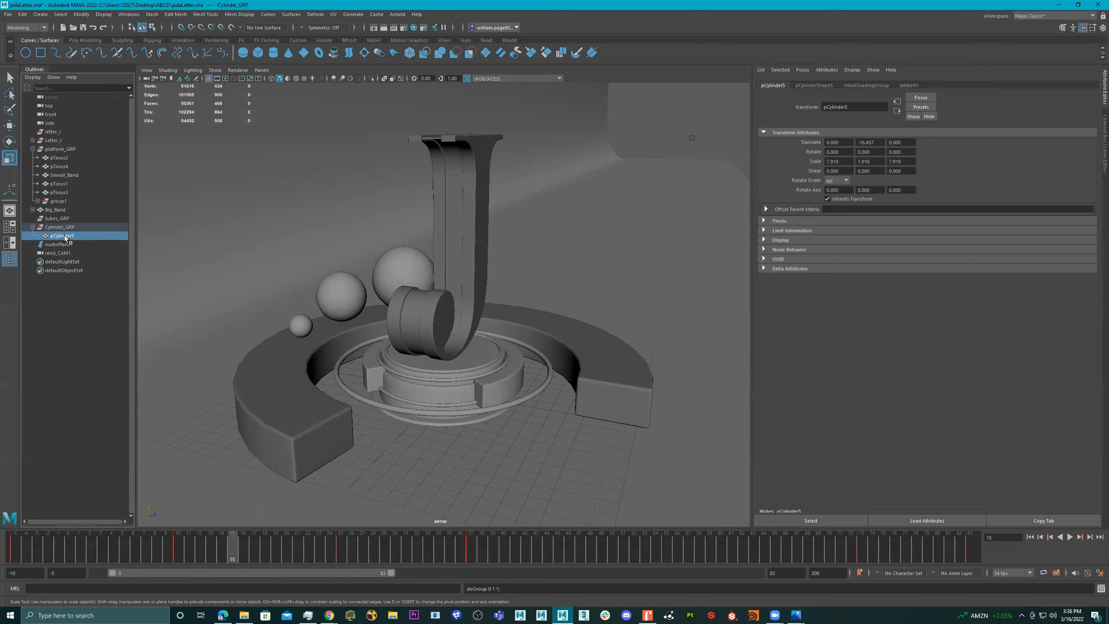
alt+drag(413, 312, 419, 470)
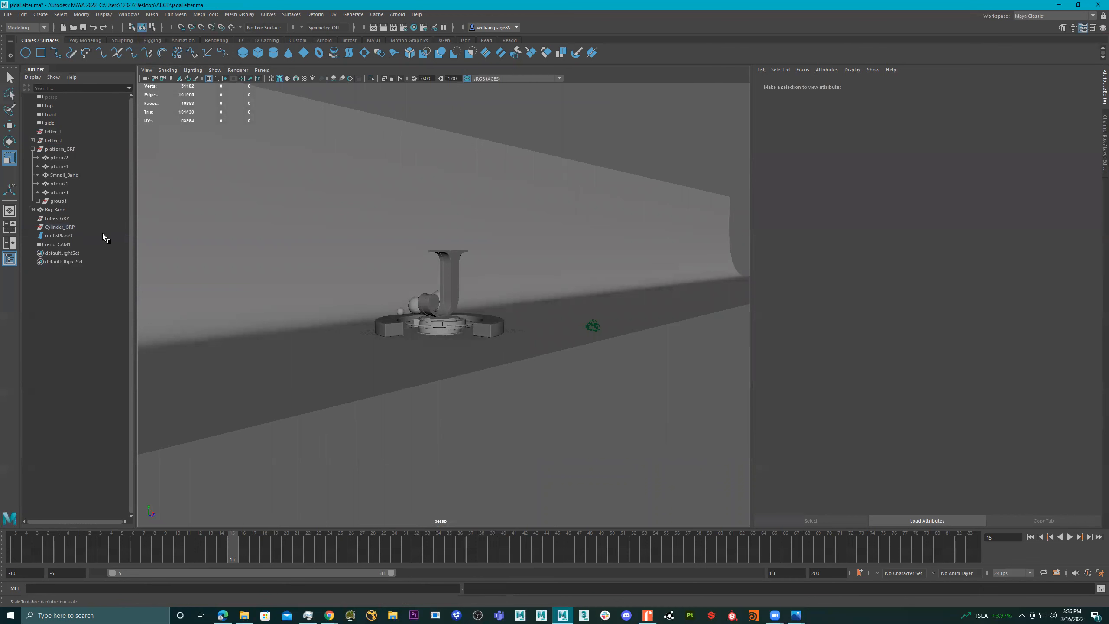
- Copy the name of the empty Cylinder_GRP group and delete that group
click(66, 227)
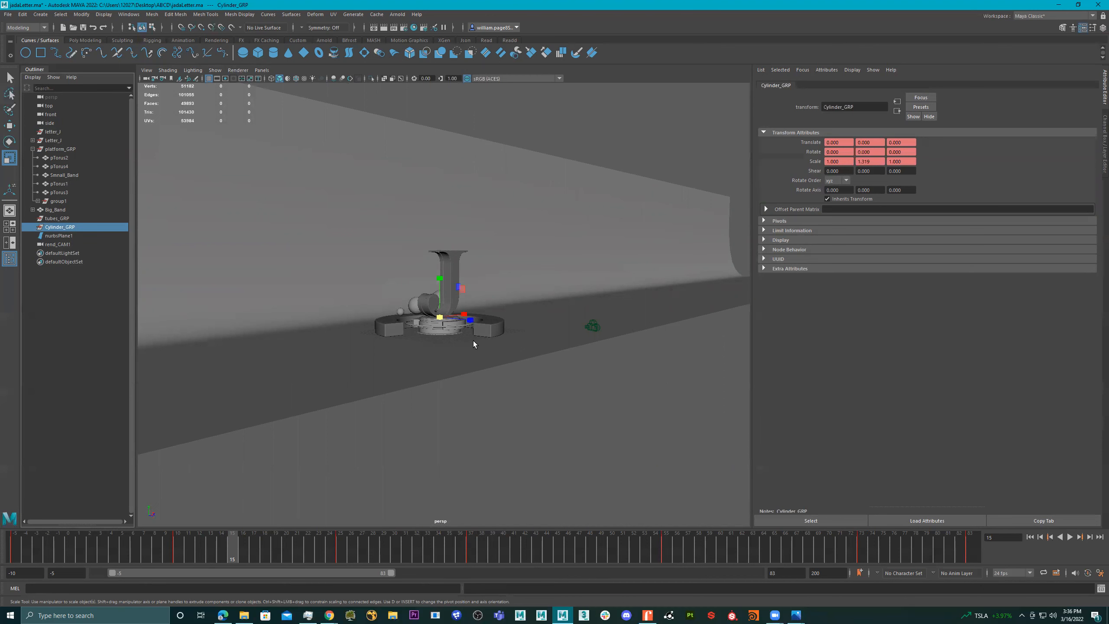
scroll(539, 339, up, 5)
alt+drag(539, 338, 491, 410)
drag(490, 410, 439, 353)
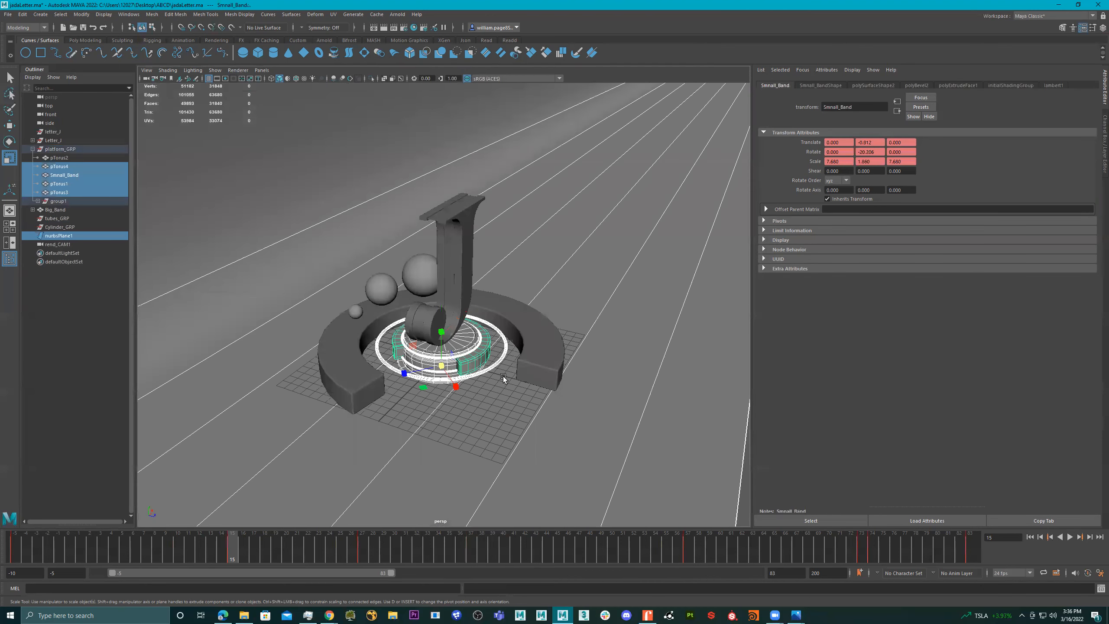
ctrl+click(620, 313)
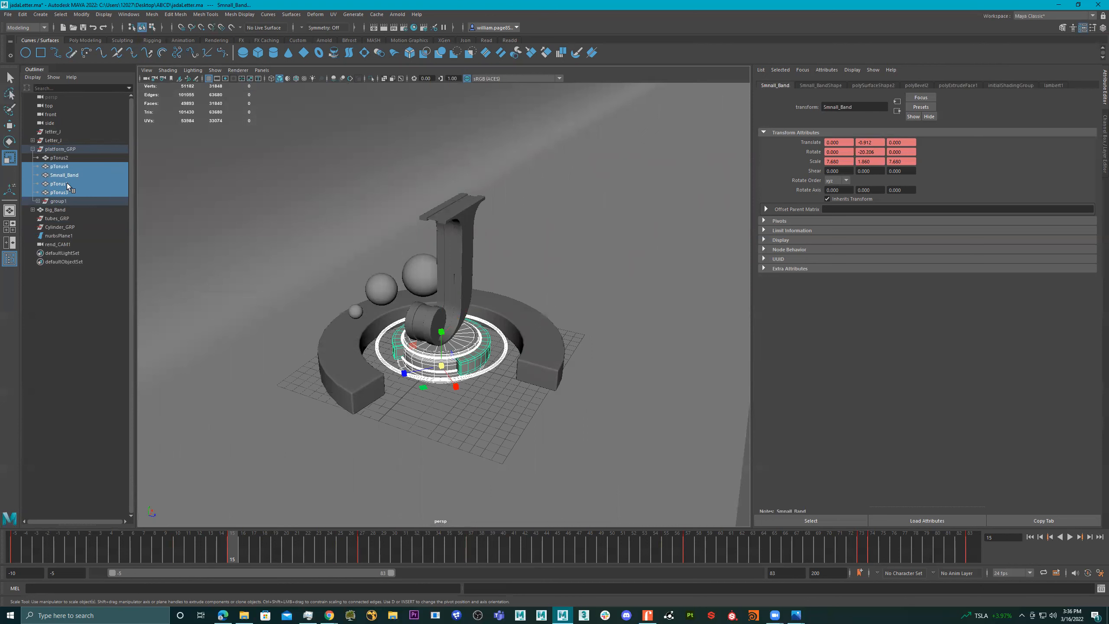
click(38, 201)
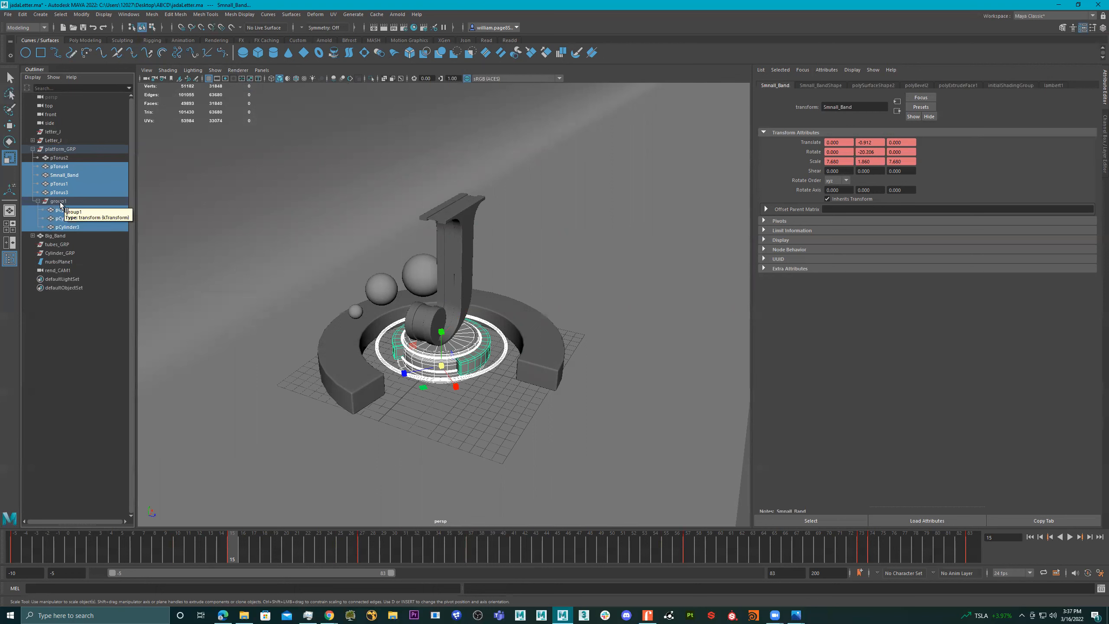
double_click(70, 253)
key(ctrl+c)
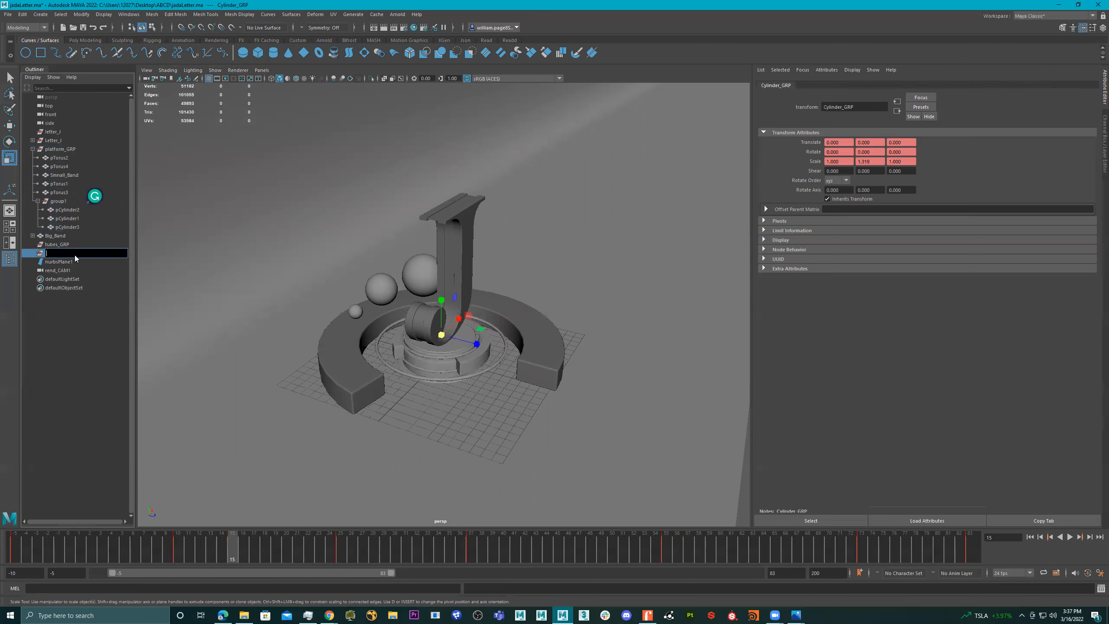
click(39, 253)
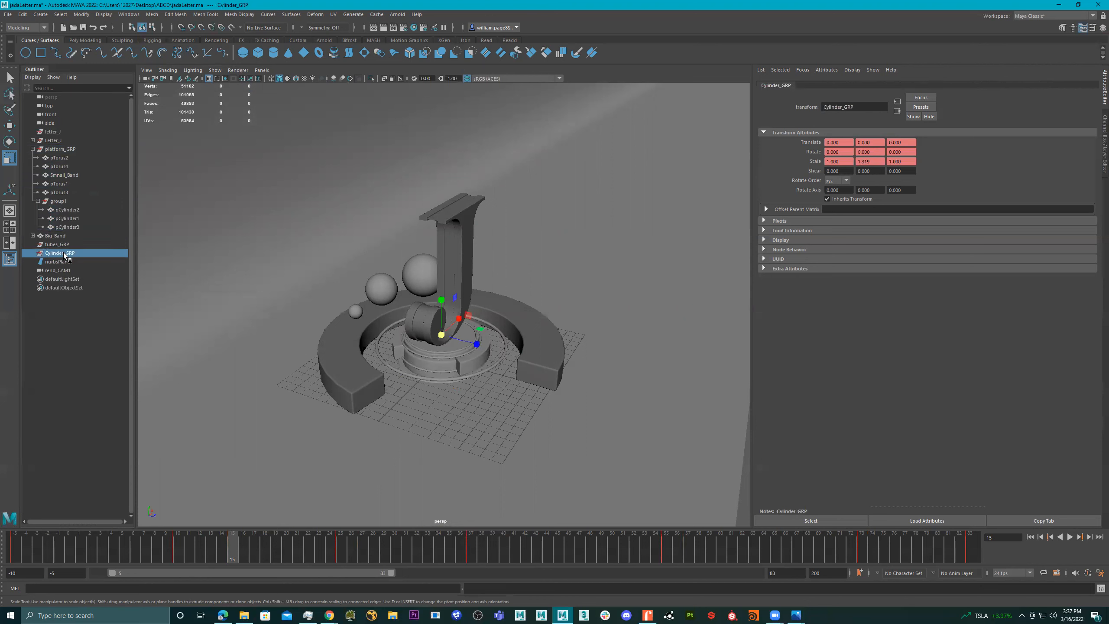
key(Delete)
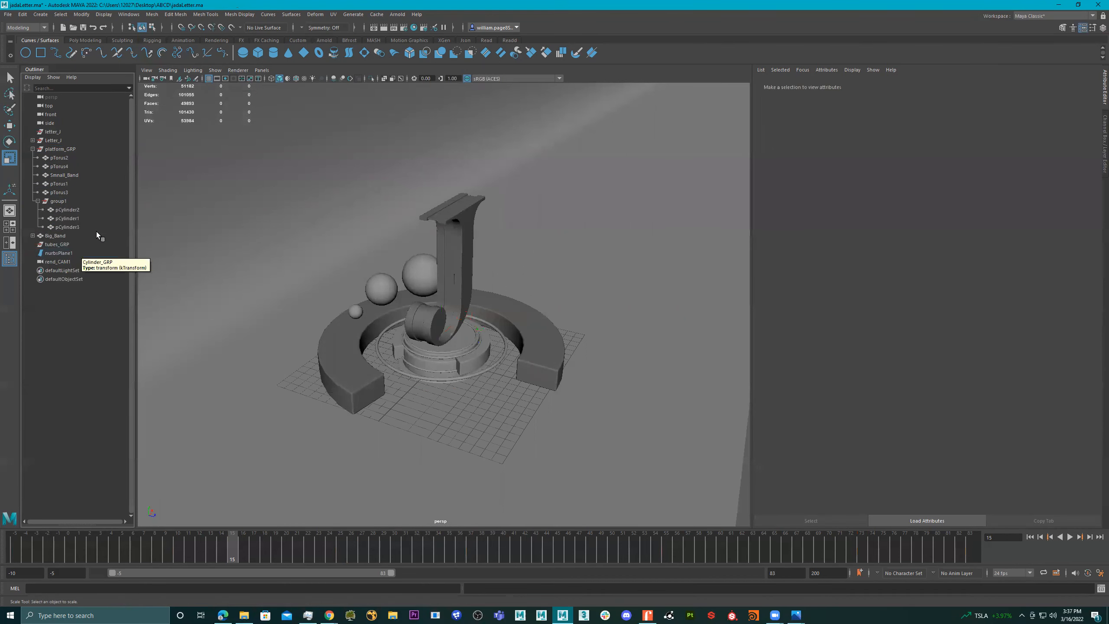
- Rename group1 to Cylinder_GRP and move it out of platform_GRP to the top level
double_click(63, 202)
key(ctrl+v)
click(94, 319)
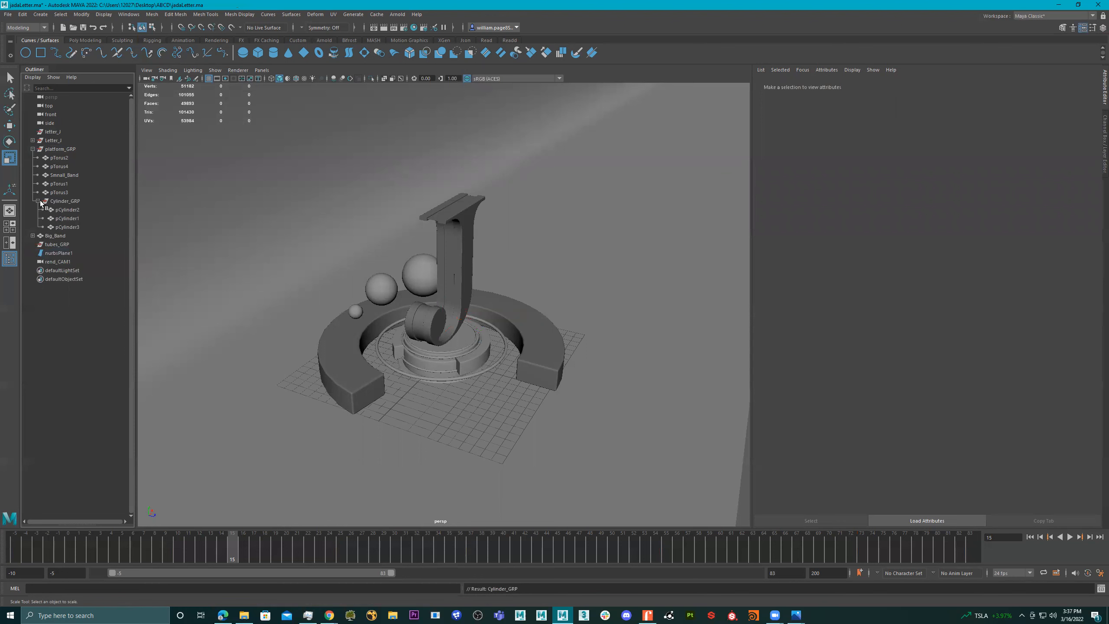
drag(58, 202, 49, 149)
click(33, 158)
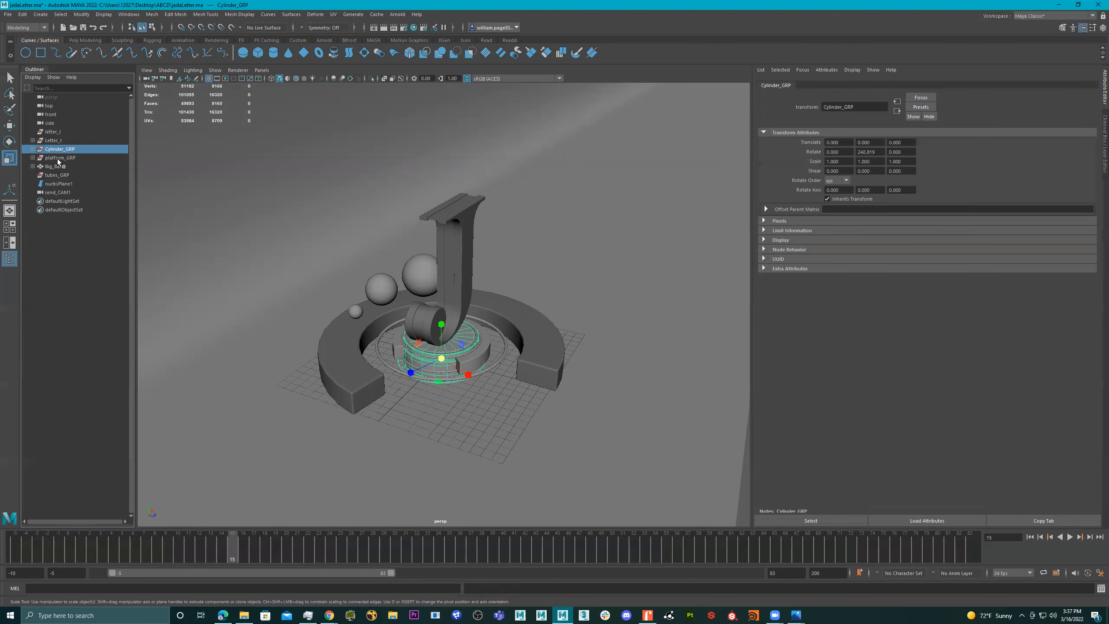
click(59, 158)
alt+drag(496, 346, 421, 312)
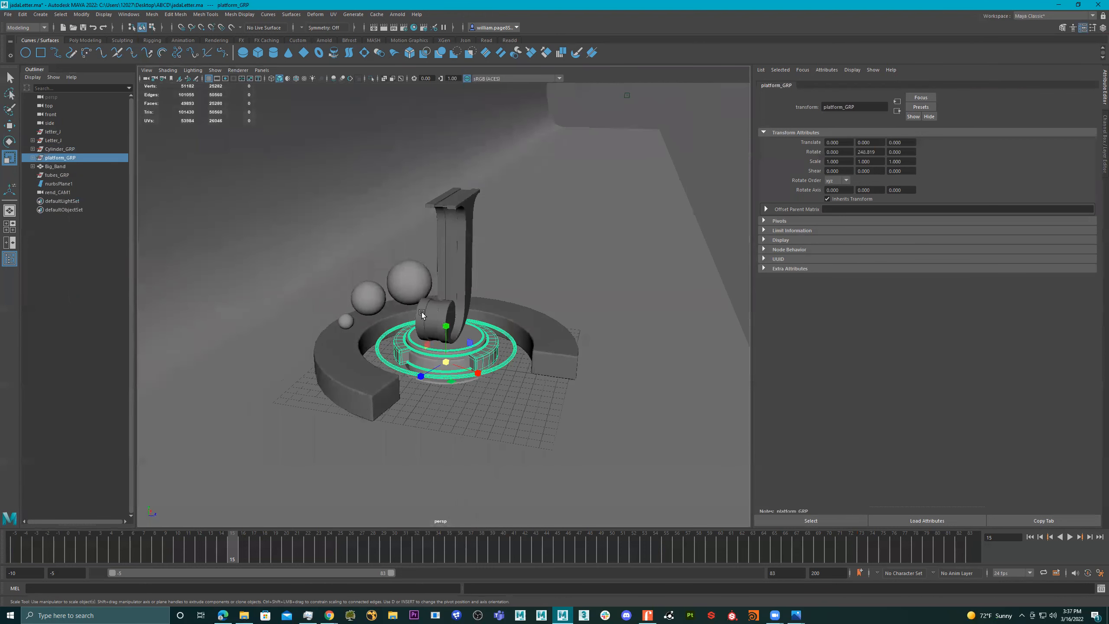
click(61, 149)
- Assign a new Arnold aiStandardSurface material to the whole Spheres__GRP group
click(366, 295)
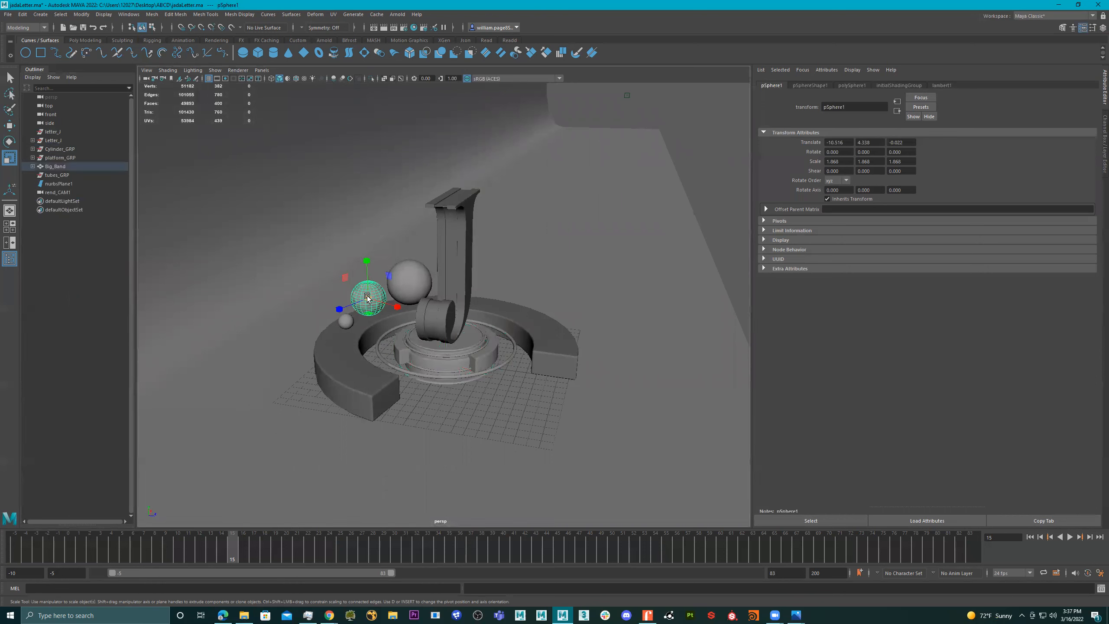
key(Up)
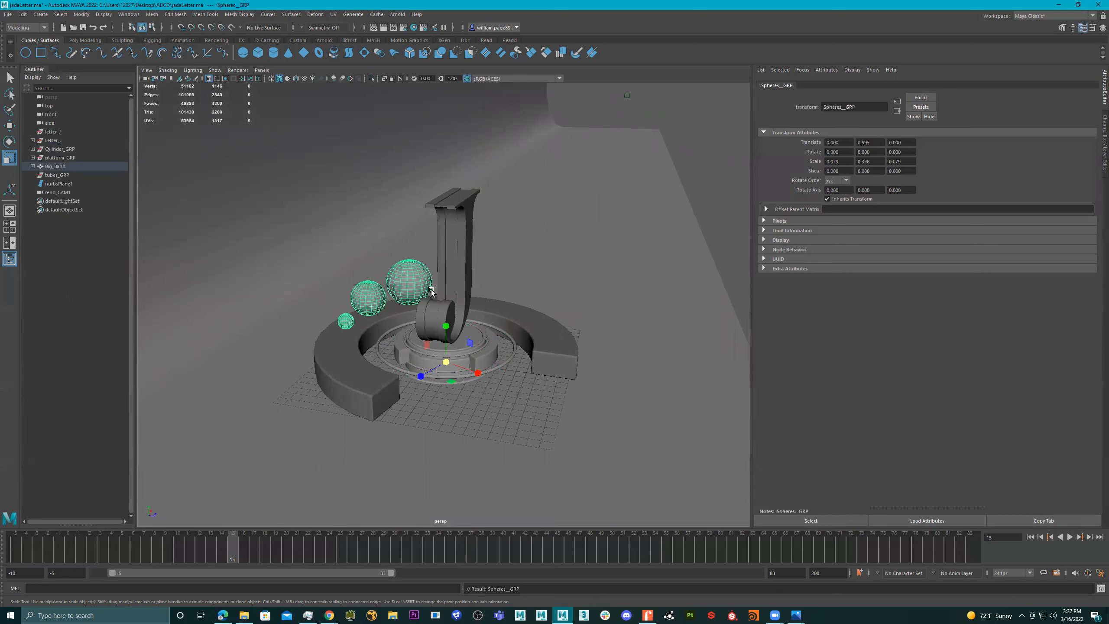
right_click(408, 272)
click(424, 493)
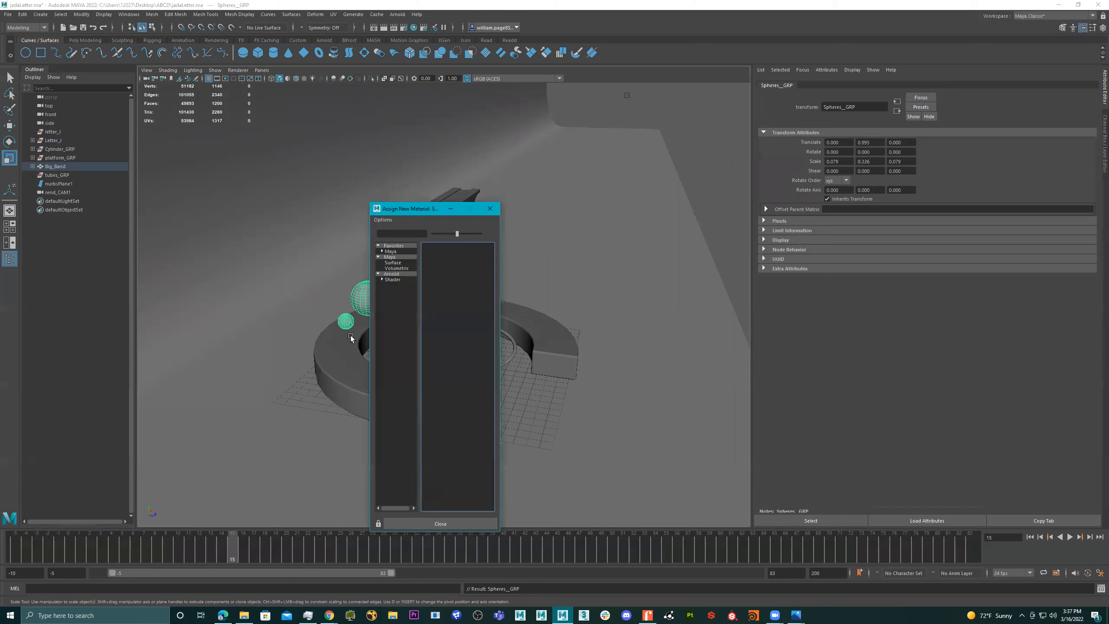
click(391, 274)
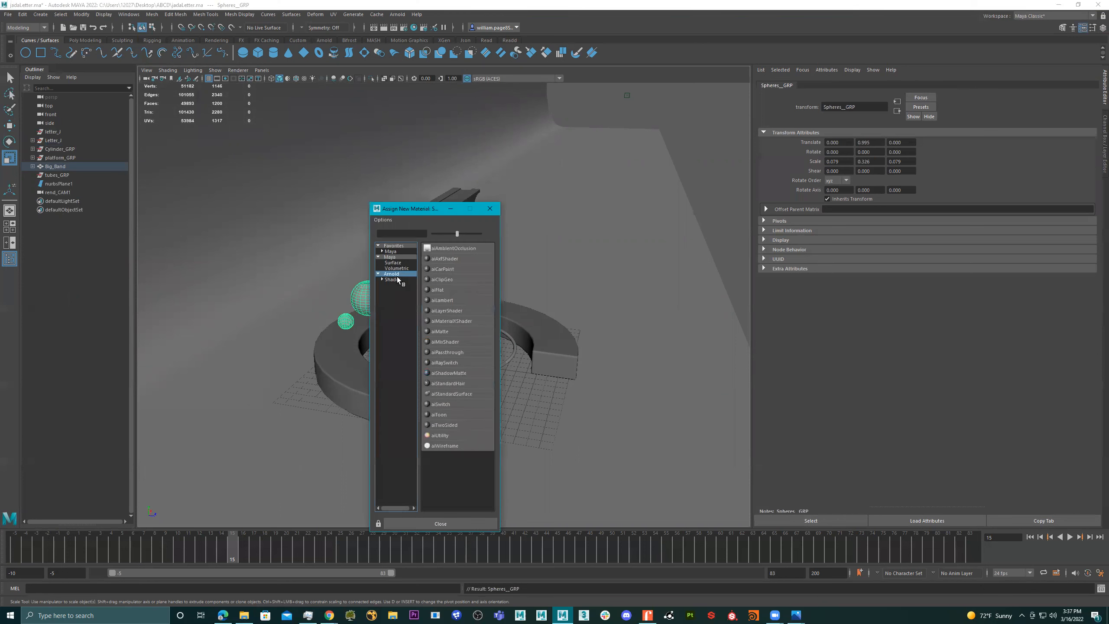
click(457, 394)
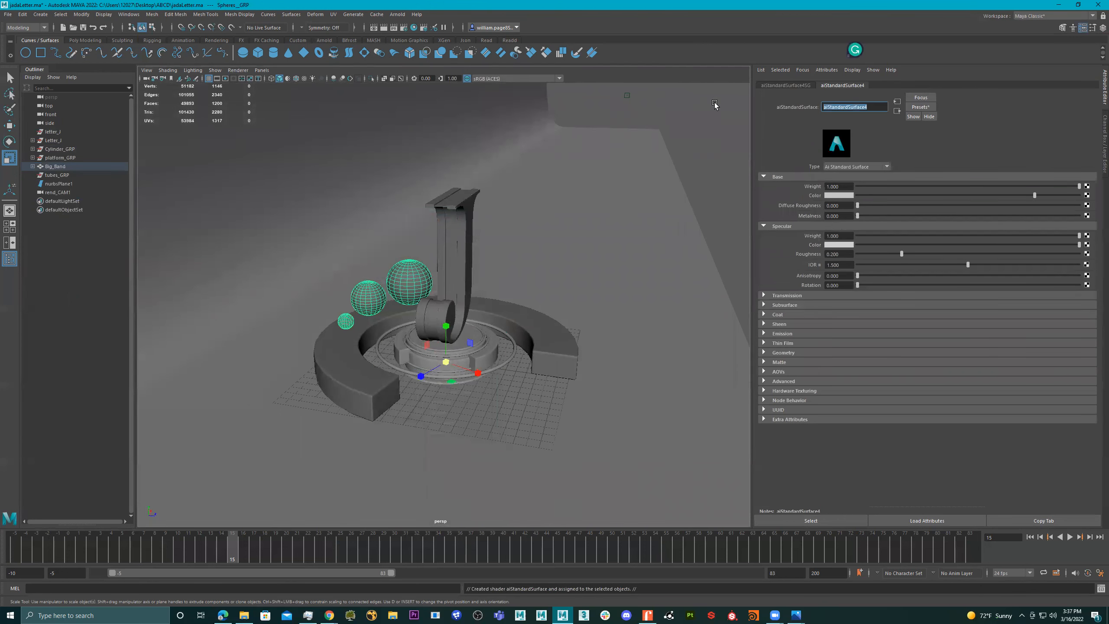
- Rename the spheres' new aiStandardSurface material to spheres
text(spheres)
key(Return)
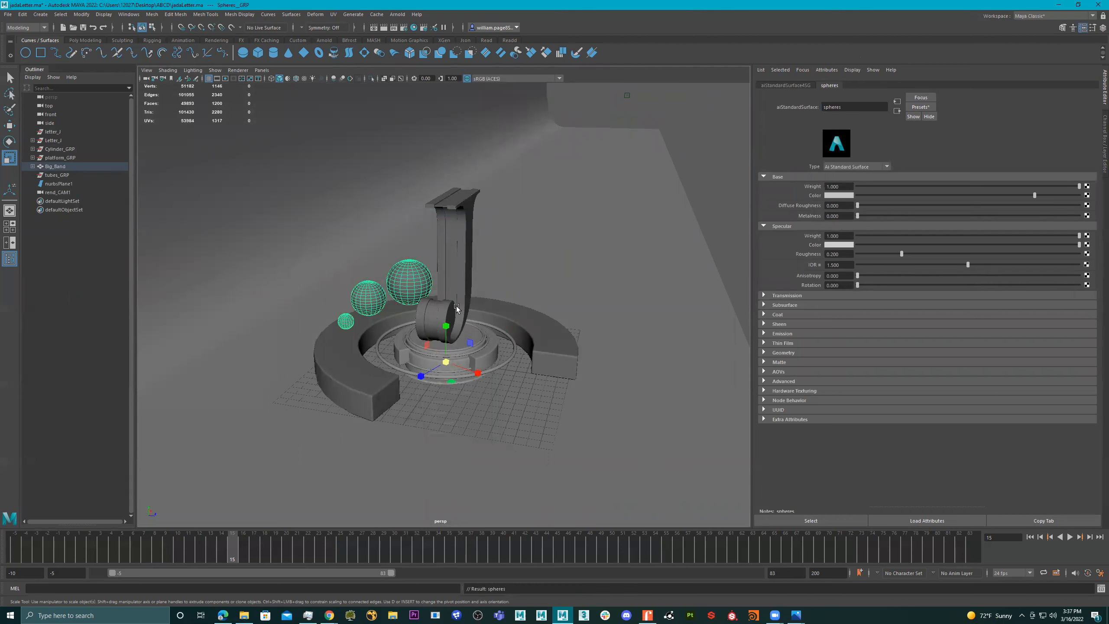
- Assign a new Arnold aiStandardSurface material to platform_GRP and name it platform
click(67, 158)
right_drag(479, 347, 492, 568)
click(397, 273)
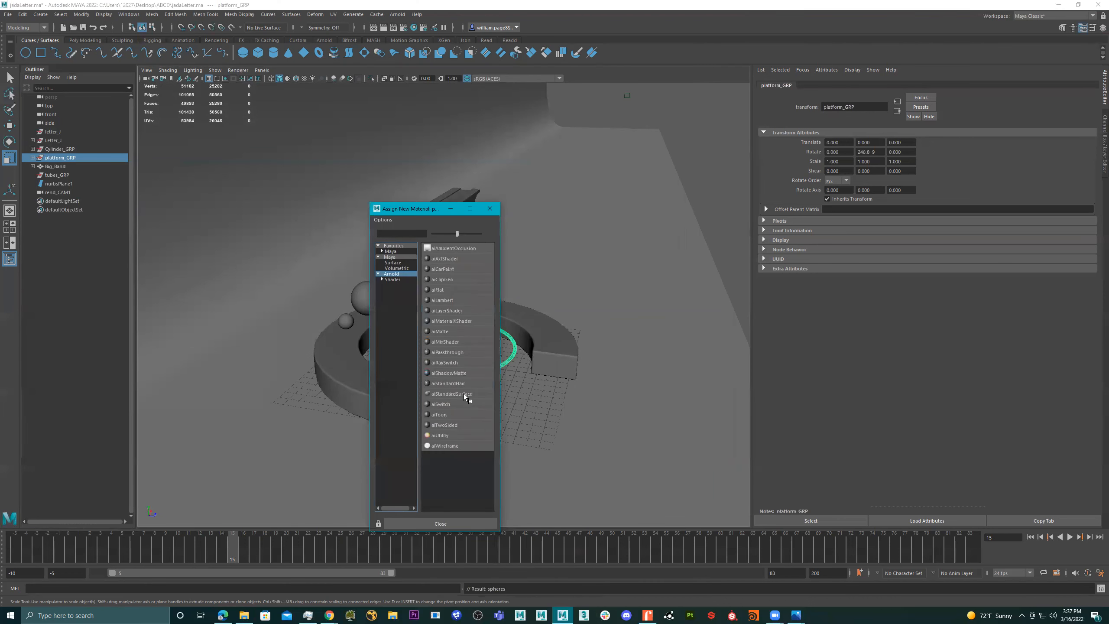
click(452, 394)
double_click(875, 107)
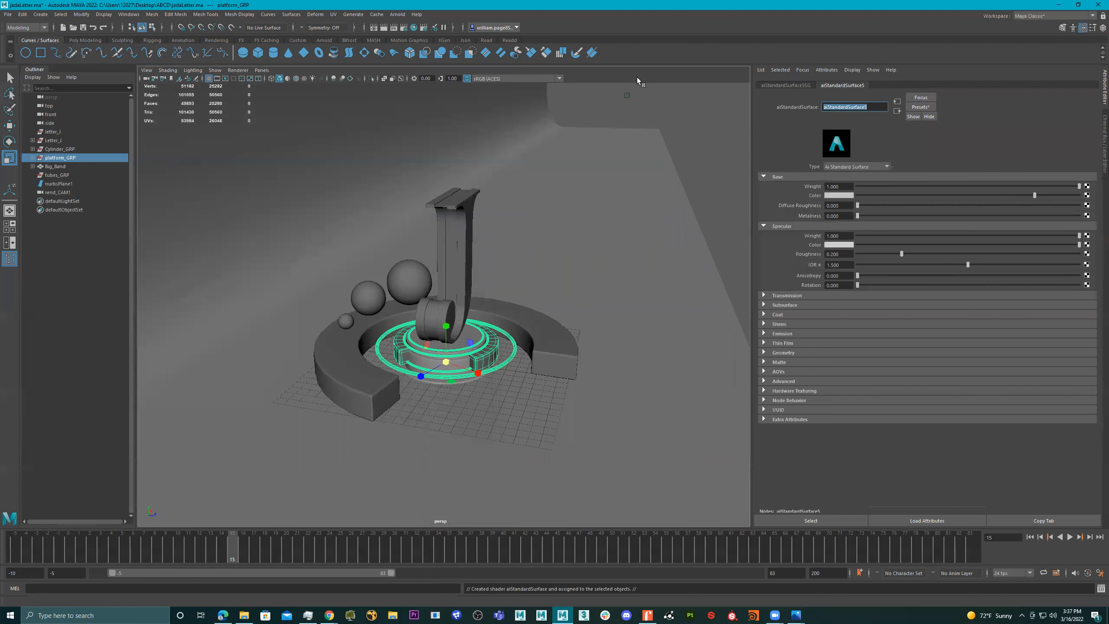
text(platform)
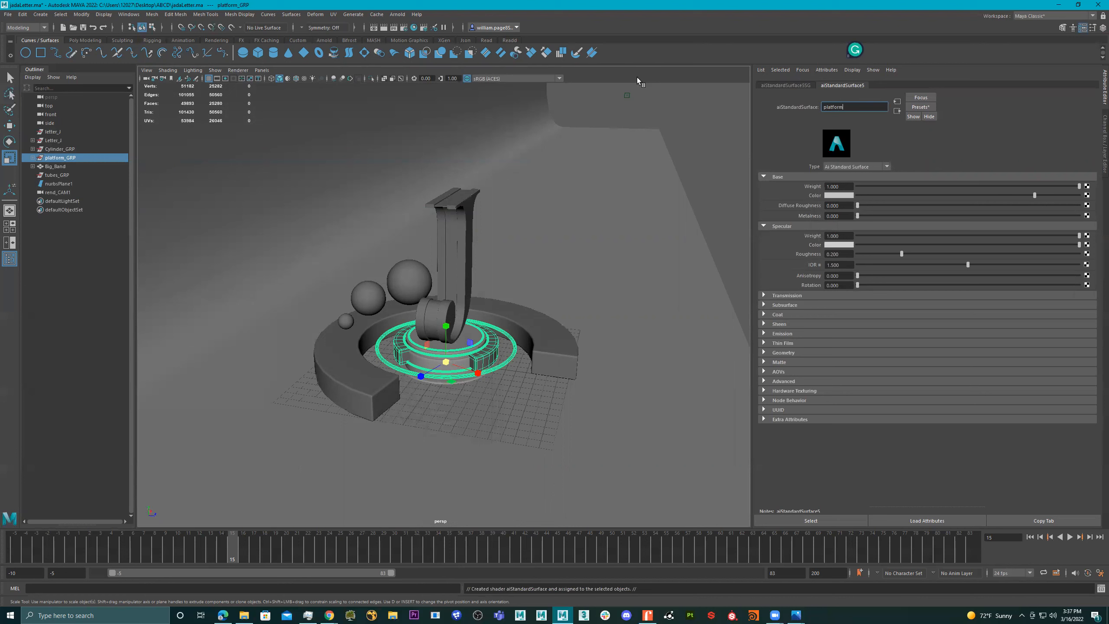
key(Return)
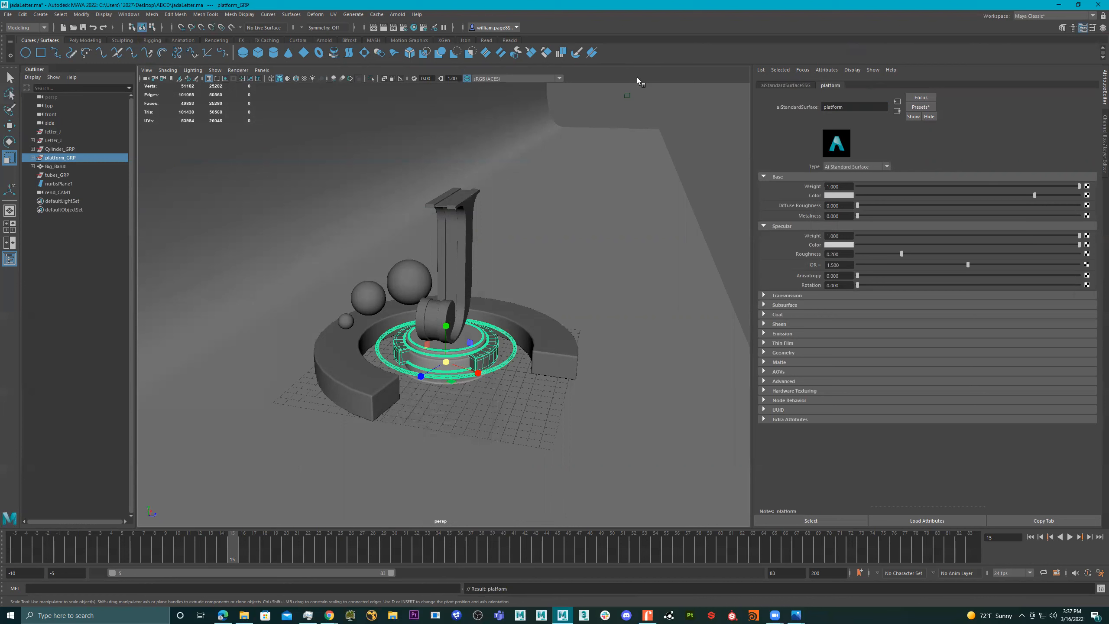
- Assign a new Arnold aiStandardSurface material to the curved background surface nurbsPlane1
click(560, 188)
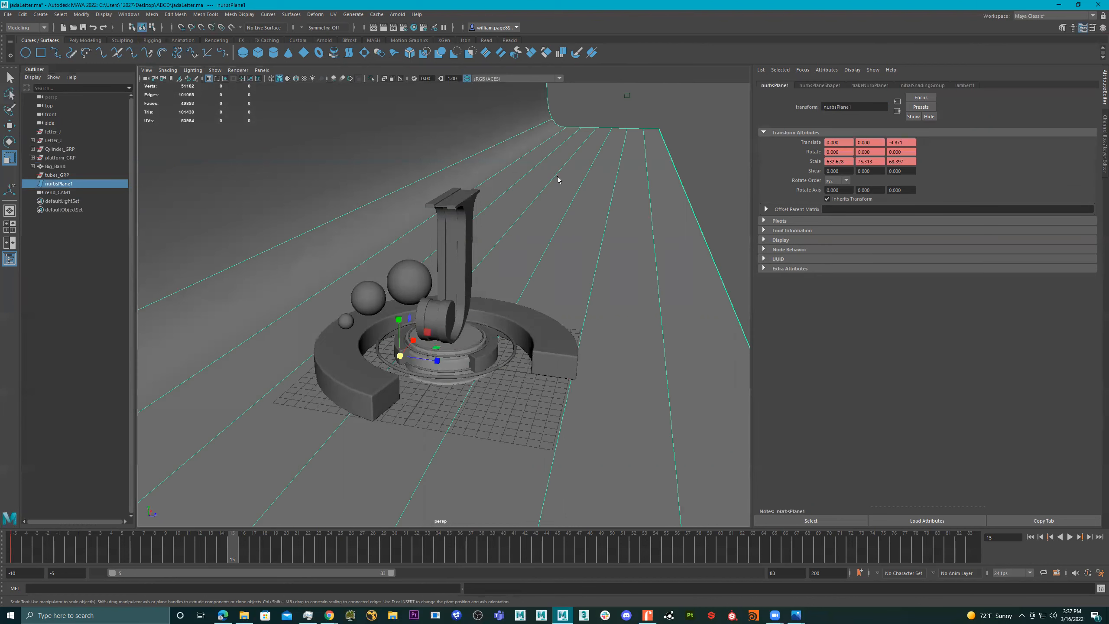
right_click(558, 176)
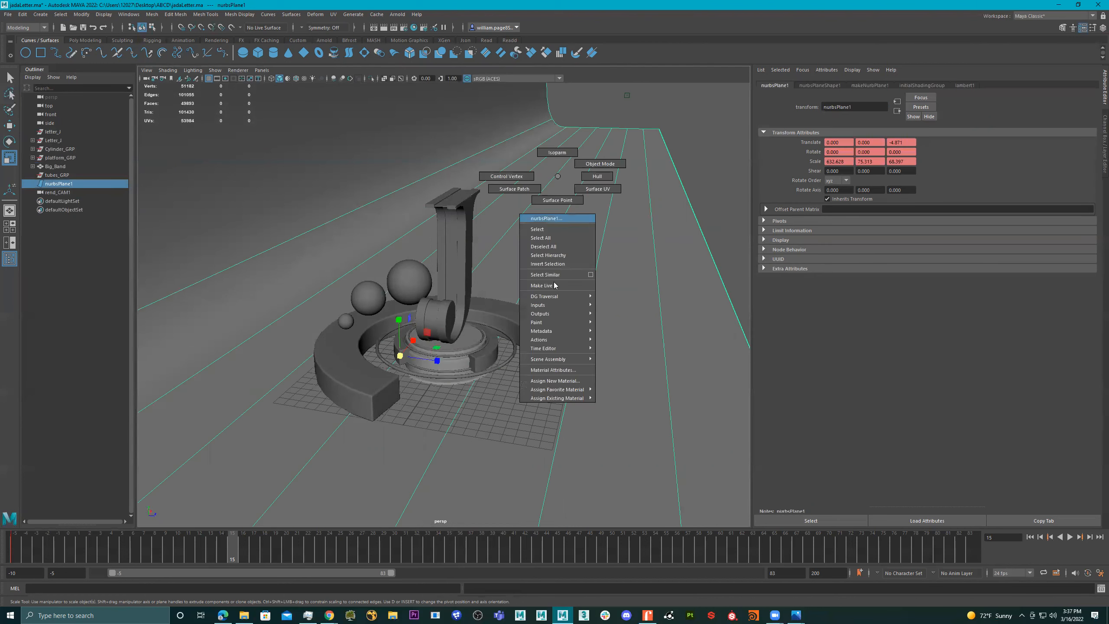
click(554, 381)
click(392, 274)
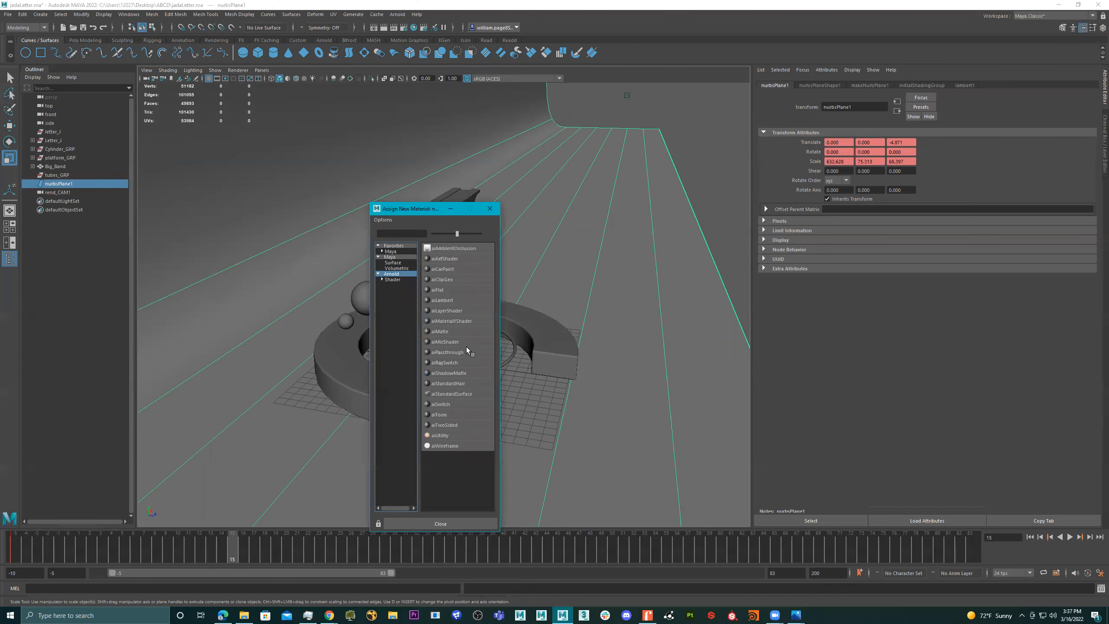
click(447, 394)
- Rename the background surface's new material to backdrop and save the scene
double_click(872, 105)
text(backdrp)
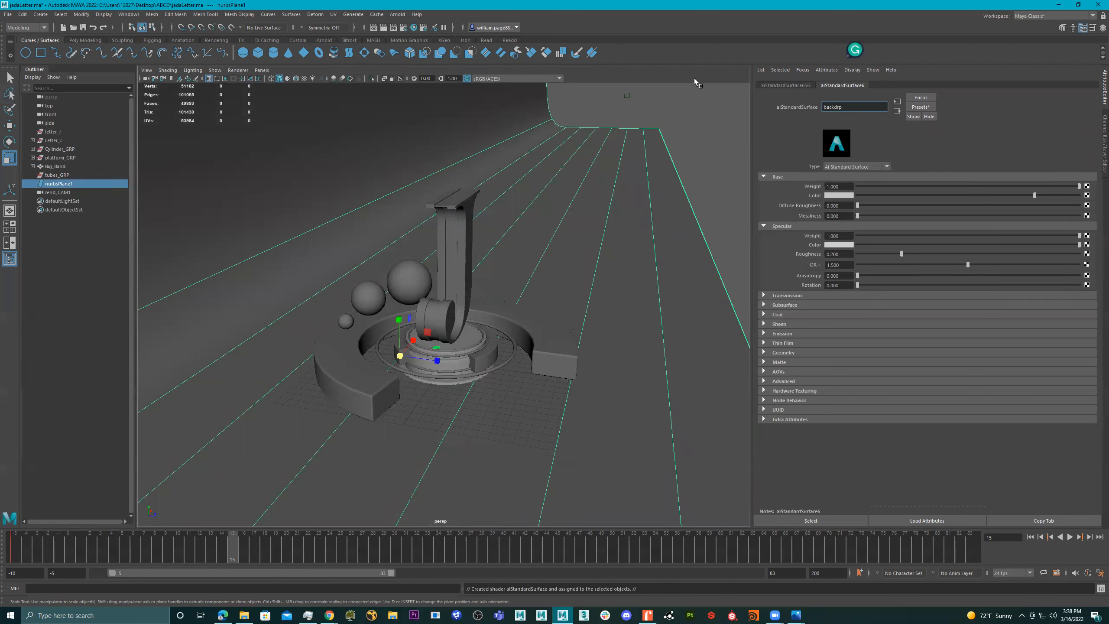
key(BackSpace)
key(BackSpace)
key(BackSpace)
text(drop)
key(Return)
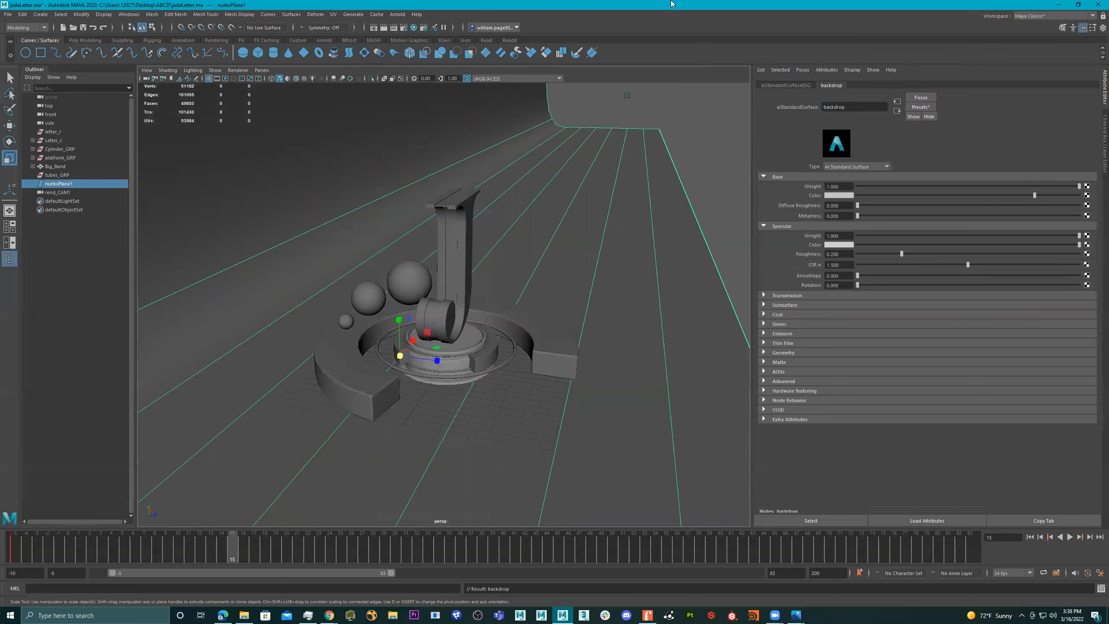
alt+drag(528, 245, 209, 213)
click(82, 28)
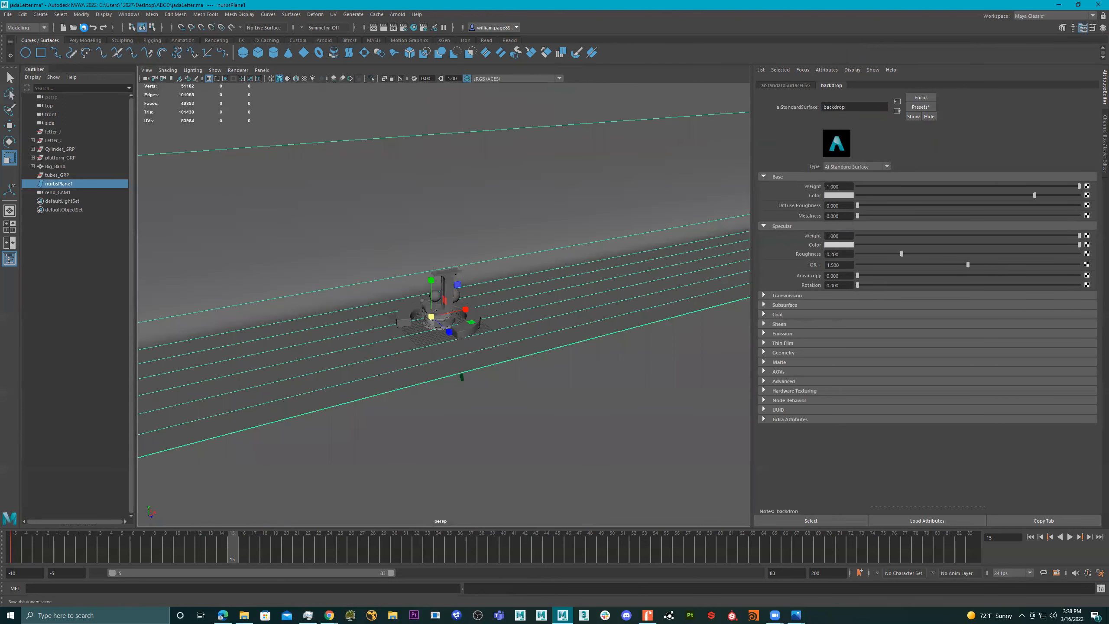
- Create an Arnold area light, scale it to about 25.3, and move it in front of the letter to about Y 21.2, Z 39.4
alt+drag(423, 237, 710, 271)
alt+drag(493, 243, 429, 211)
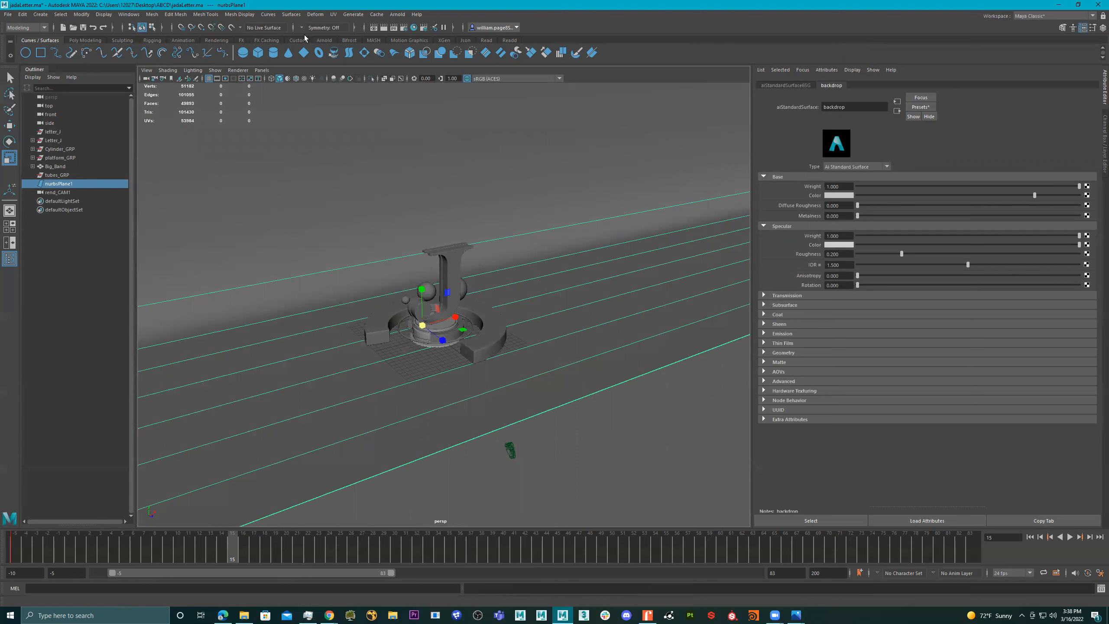
click(397, 14)
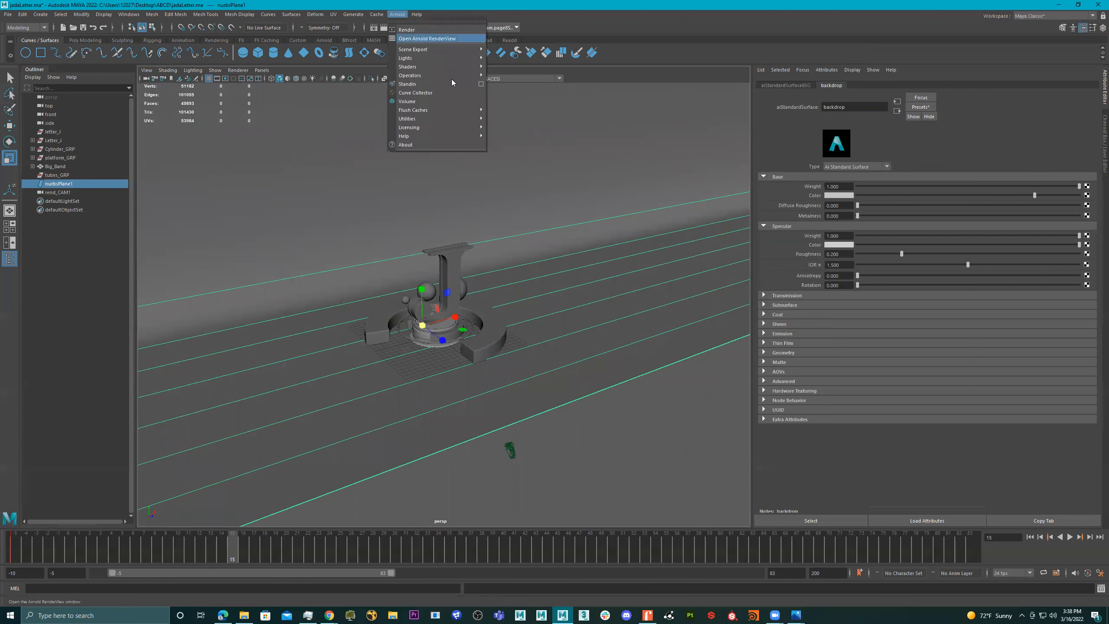
mouse_move(450, 59)
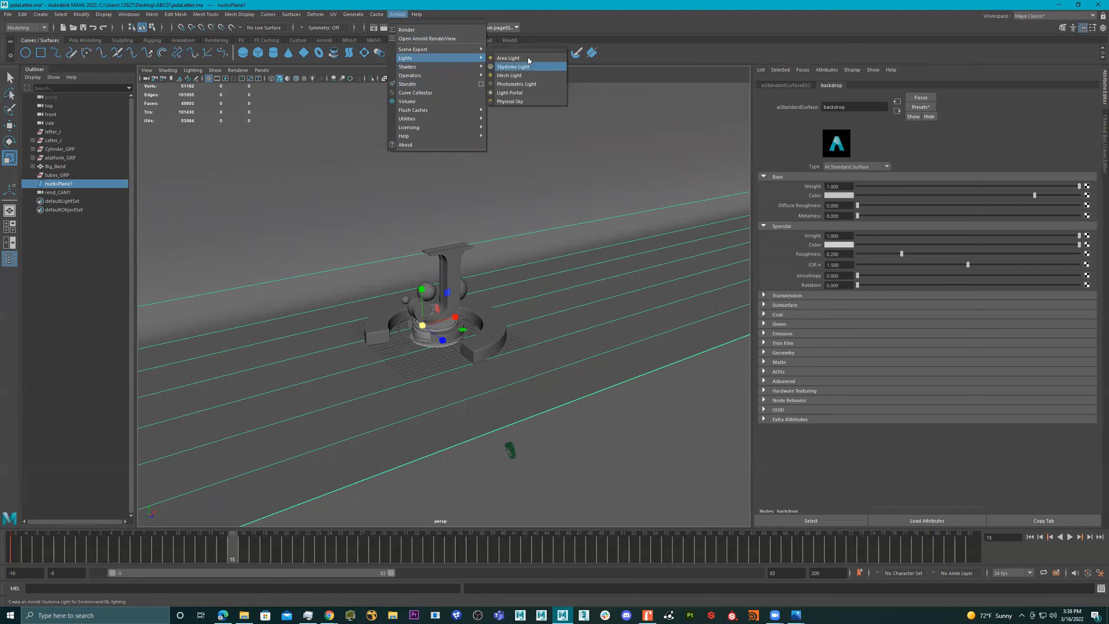
click(527, 58)
drag(447, 319, 572, 333)
key(w)
drag(665, 457, 647, 445)
drag(594, 416, 458, 295)
scroll(551, 282, down, 4)
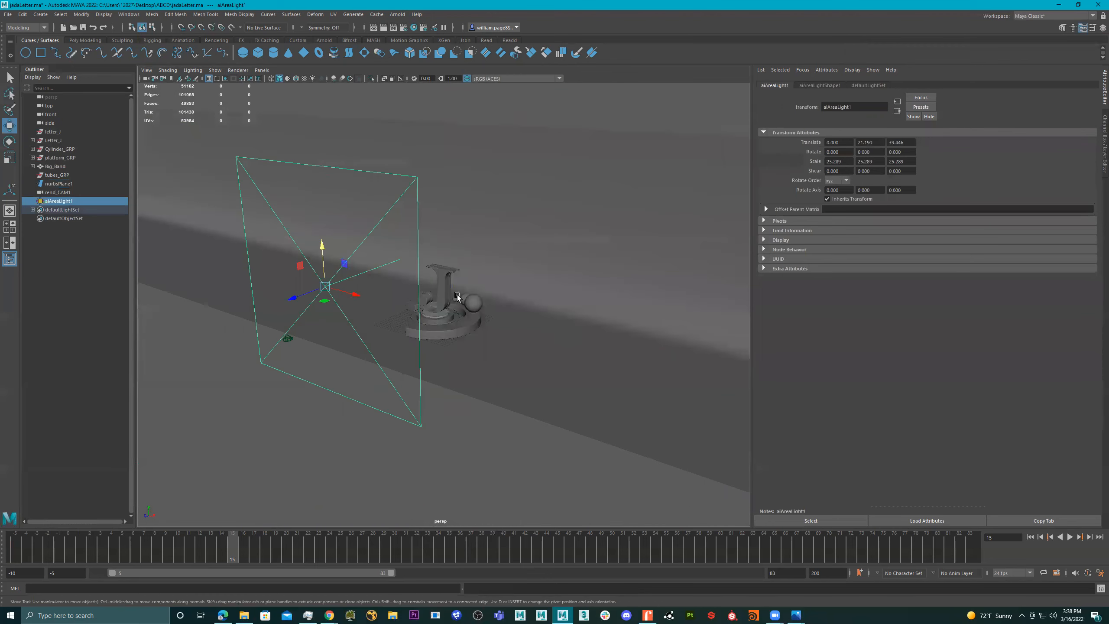
- Reduce the area light's scale to about 15.2, move it to about -22.7, 30.3, 34.1 and rotate it about -27.2, -26.5, -1.8 degrees
key(e)
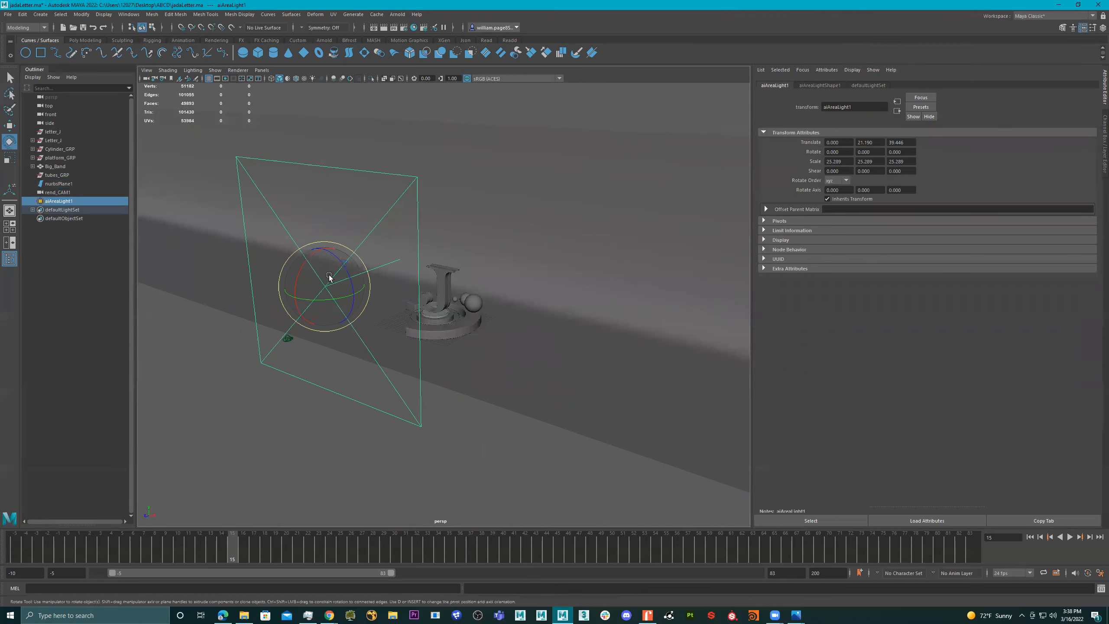
drag(307, 262, 261, 291)
key(w)
key(r)
key(w)
drag(335, 258, 358, 222)
alt+drag(408, 258, 367, 267)
key(e)
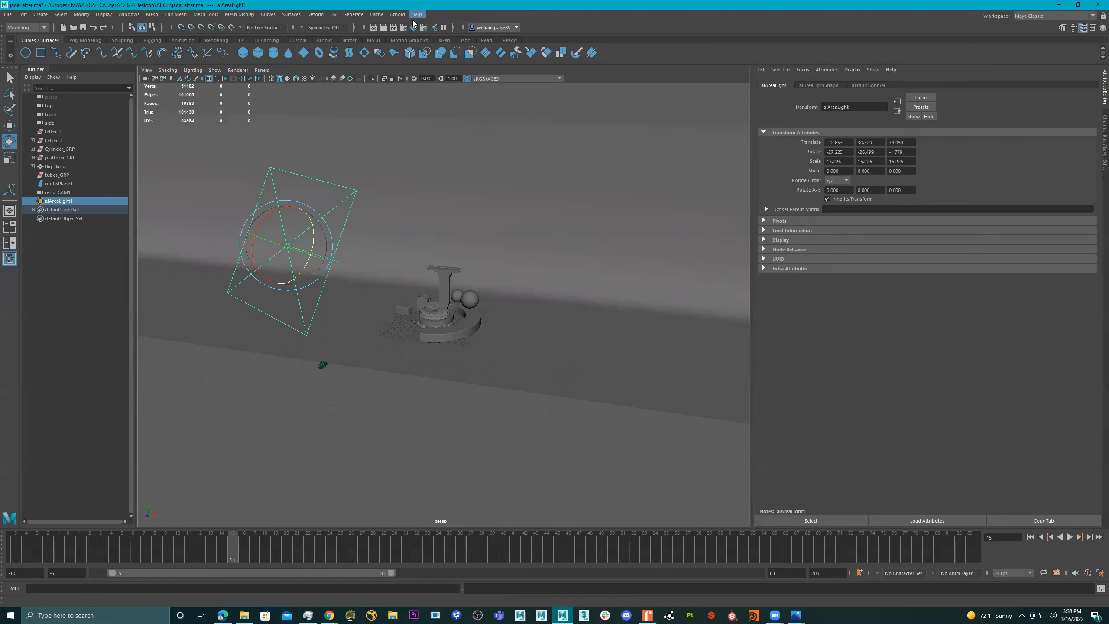
- Render the scene in the Arnold RenderView through the rend_CAM1 camera, with the render window clear of the light attributes
click(397, 14)
key(Escape)
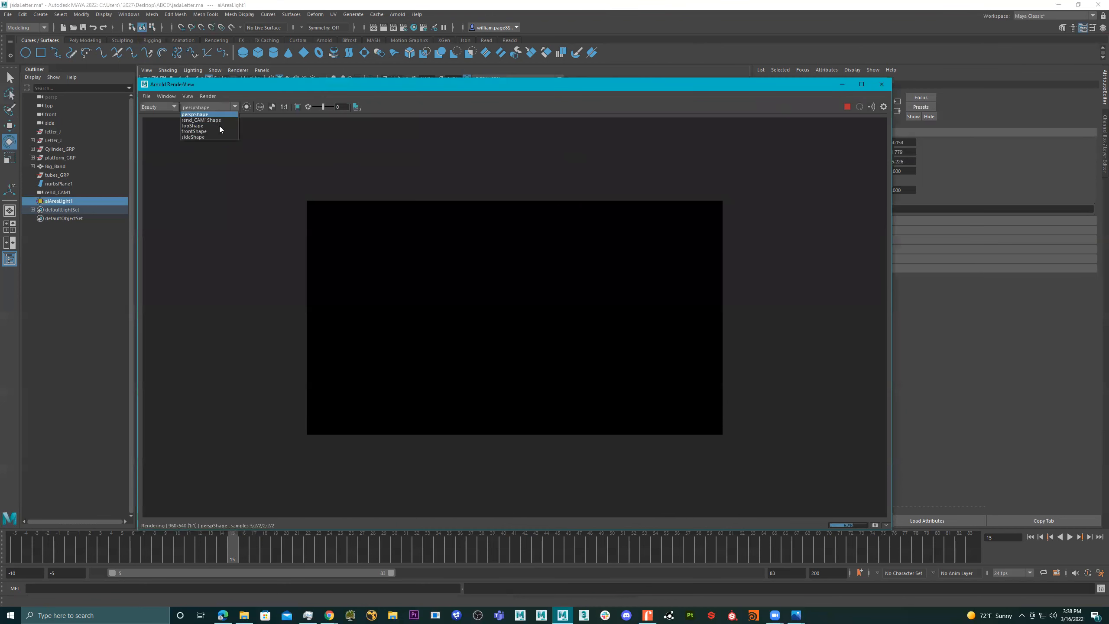
click(218, 120)
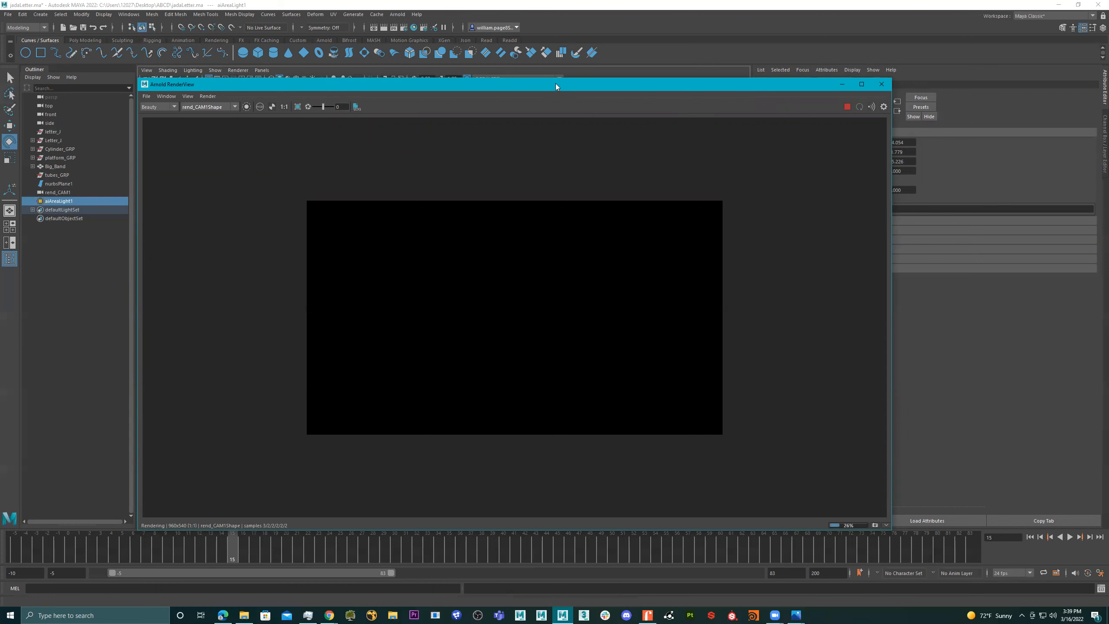
drag(556, 84, 437, 98)
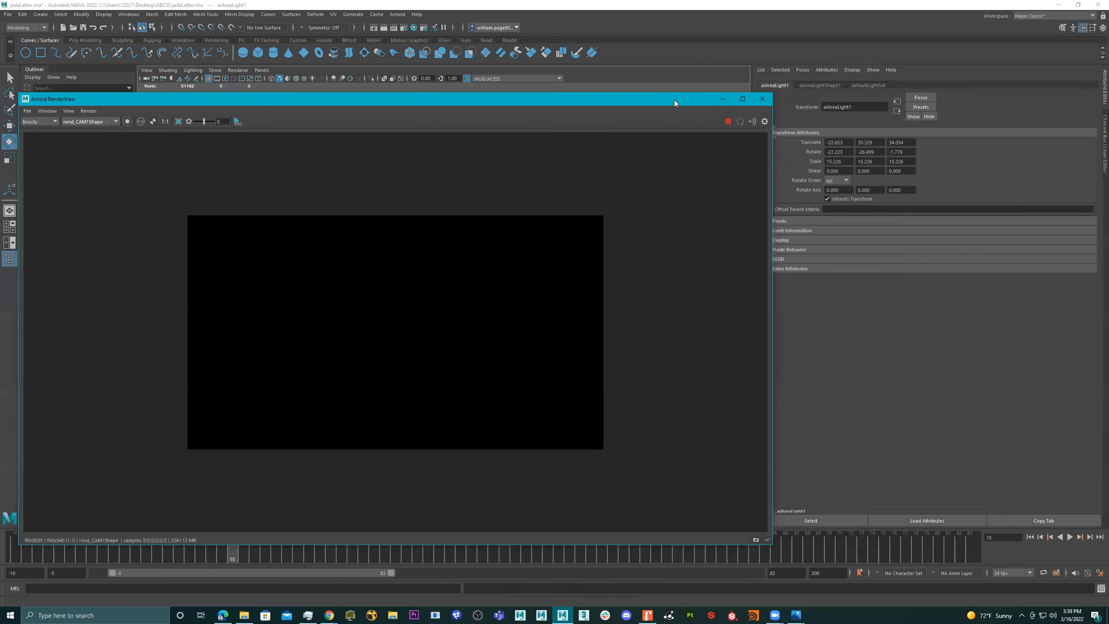
drag(674, 100, 664, 95)
- Test the area light's exposure at 25, 15, 10 and 12 in the live render, and settle on 11
click(828, 84)
drag(847, 196, 795, 193)
text(25)
key(Return)
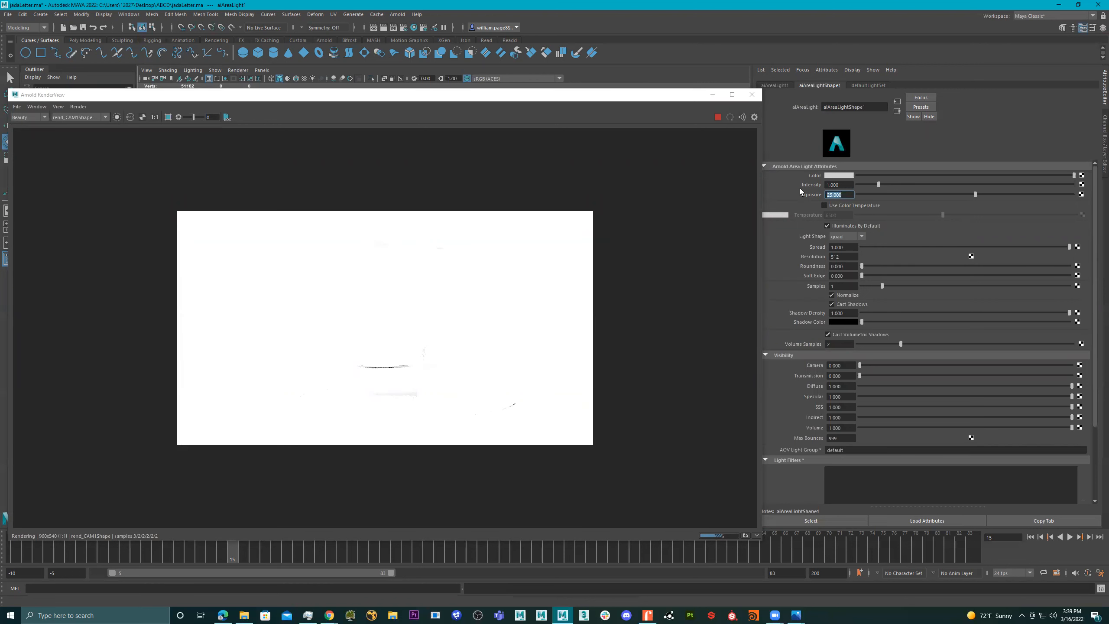
text(15)
key(Return)
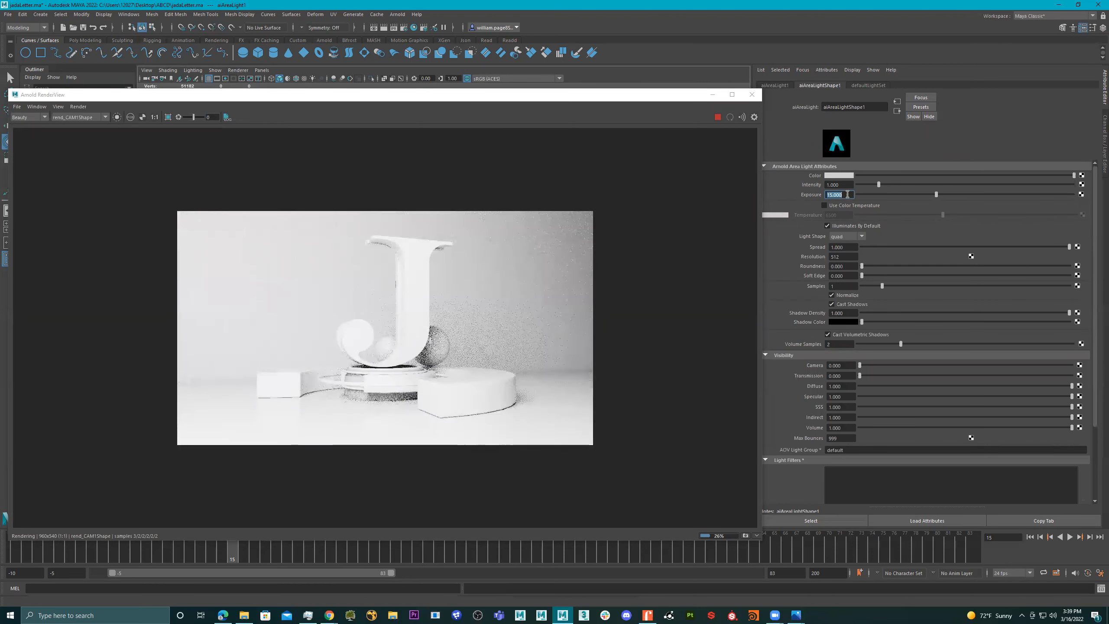
text(10)
key(Return)
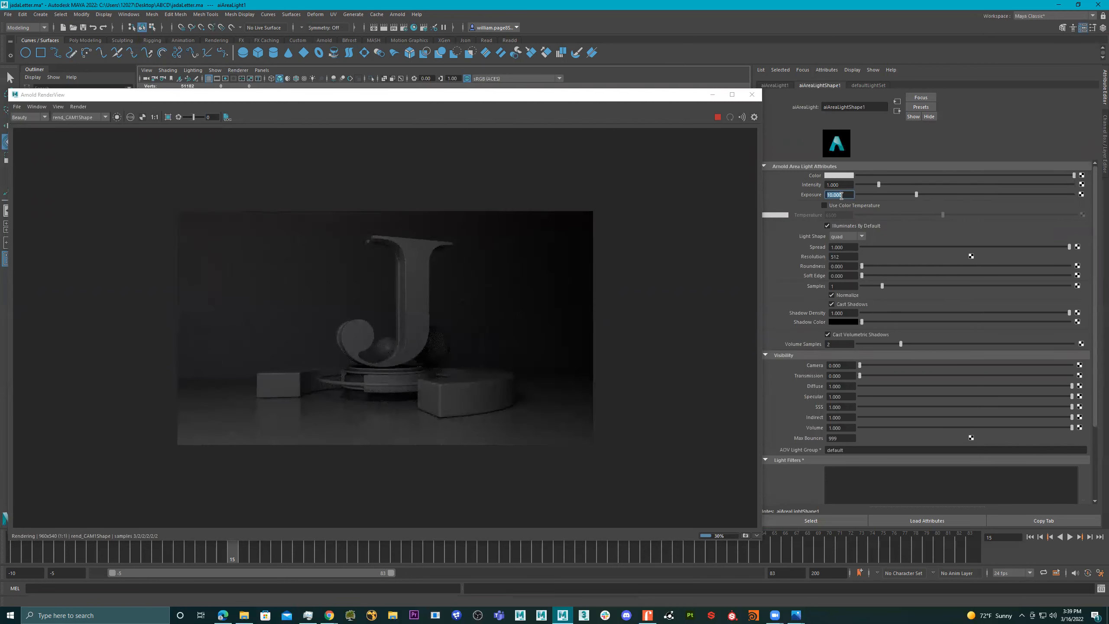
text(12)
key(Return)
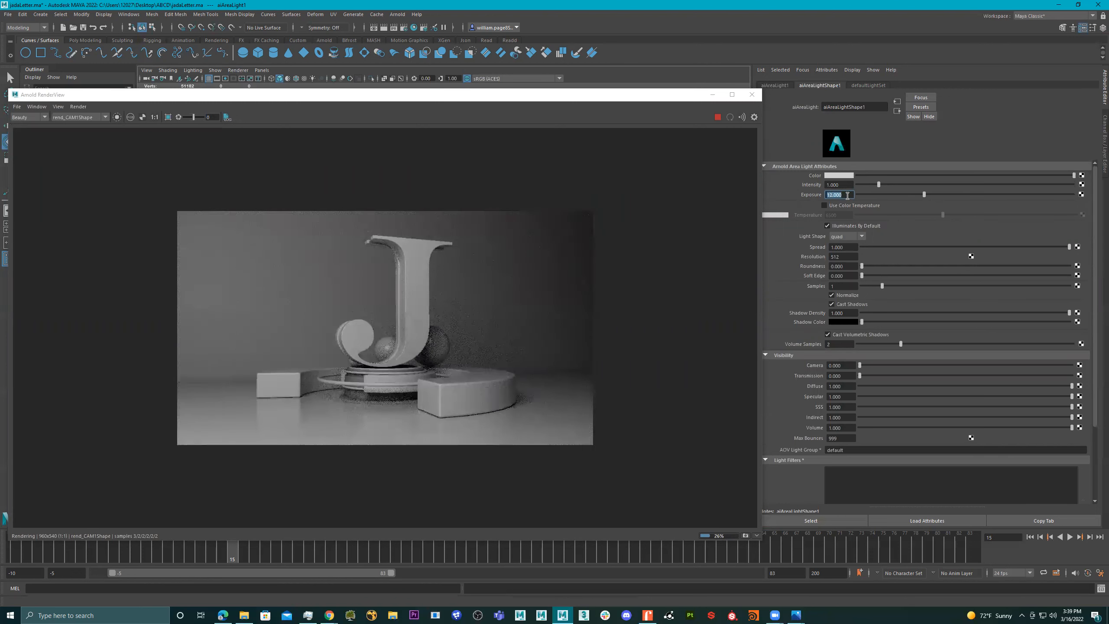
text(11)
key(Return)
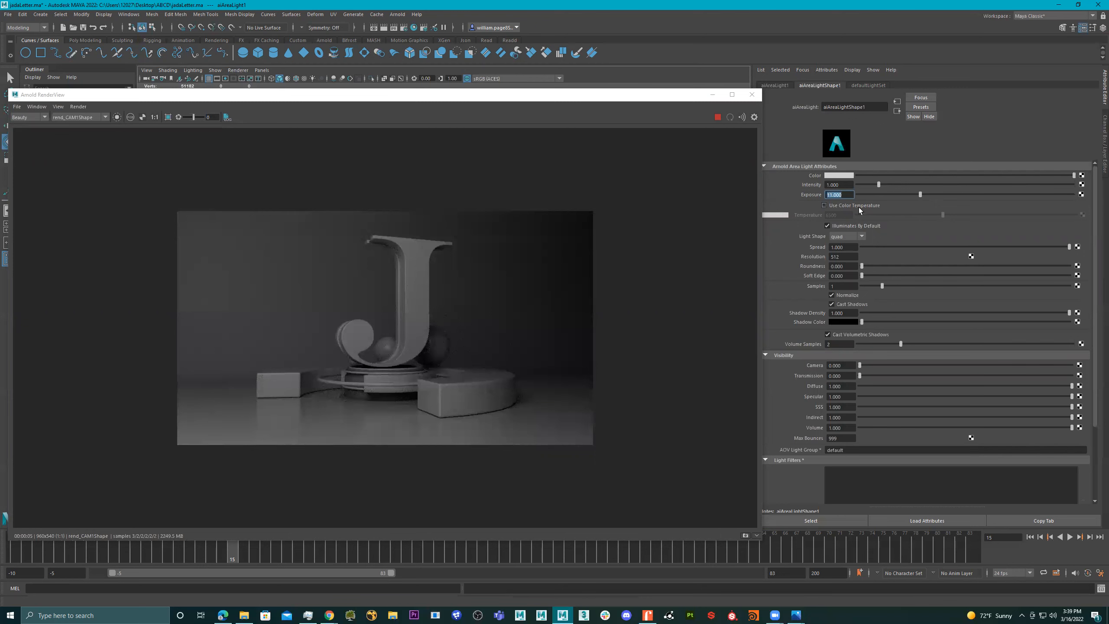
- Enable color temperature on the area light, try cooler and warmer tones, set it to about 5463, and close the render view
click(977, 214)
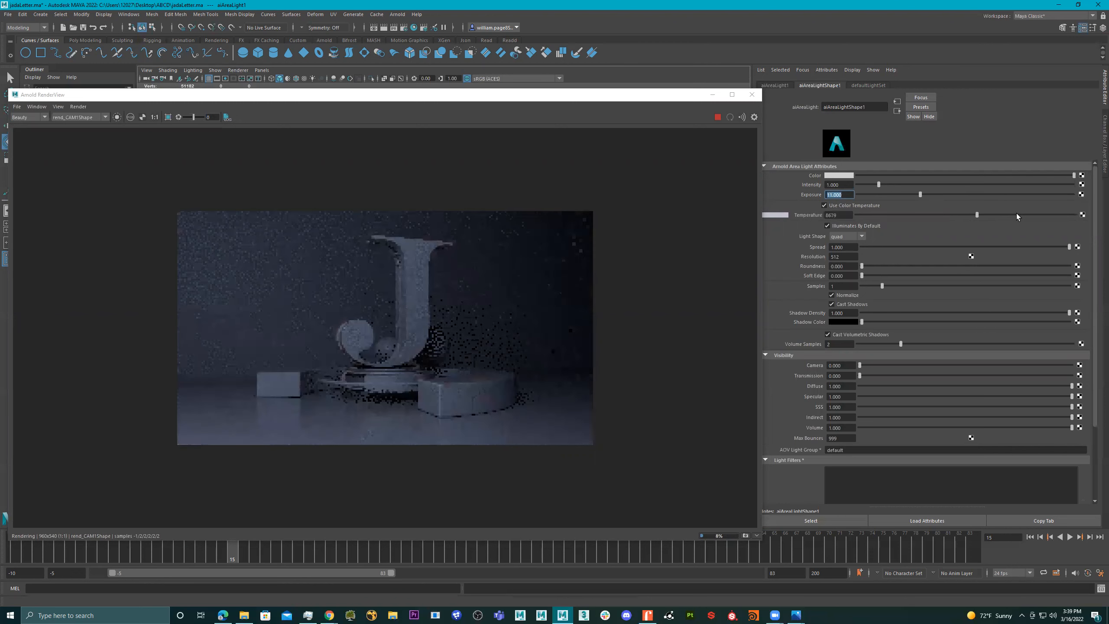
click(1014, 214)
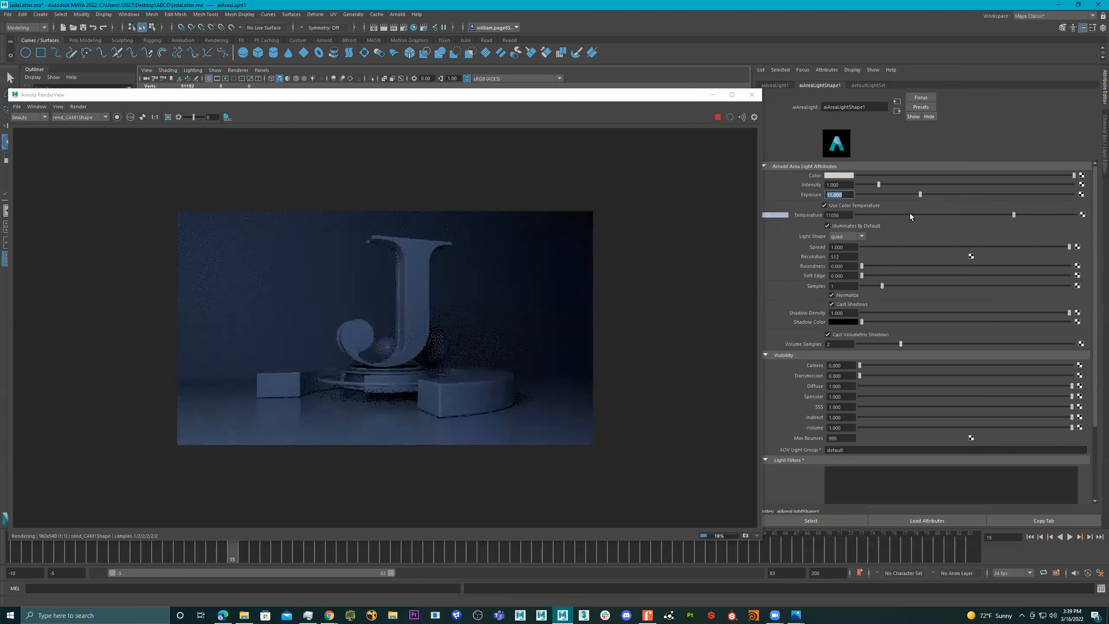
click(879, 214)
click(932, 215)
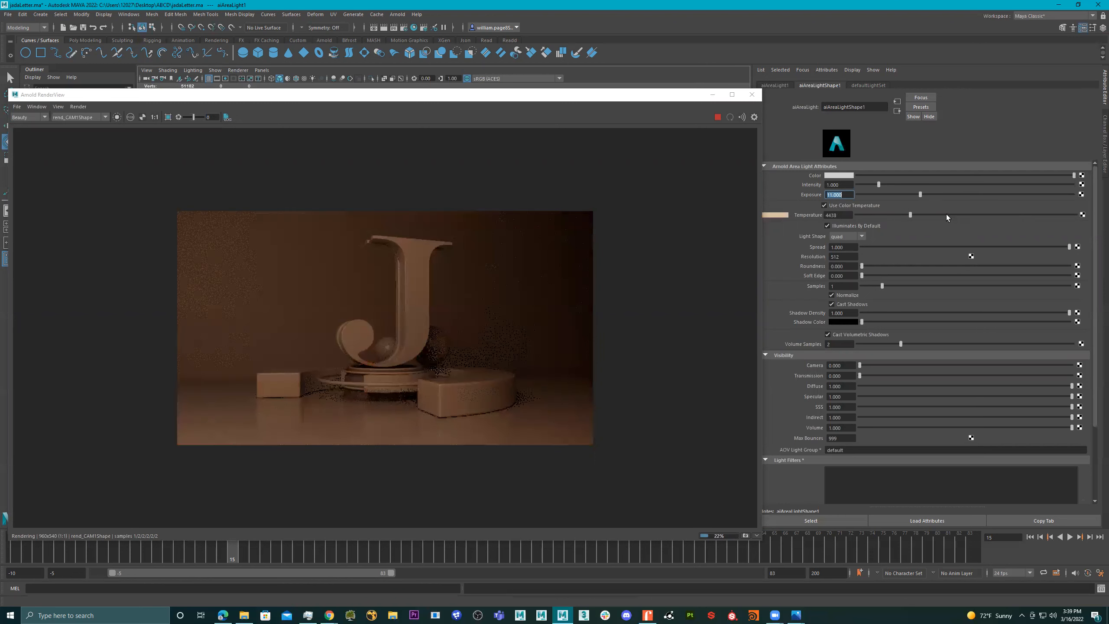
click(935, 214)
click(926, 214)
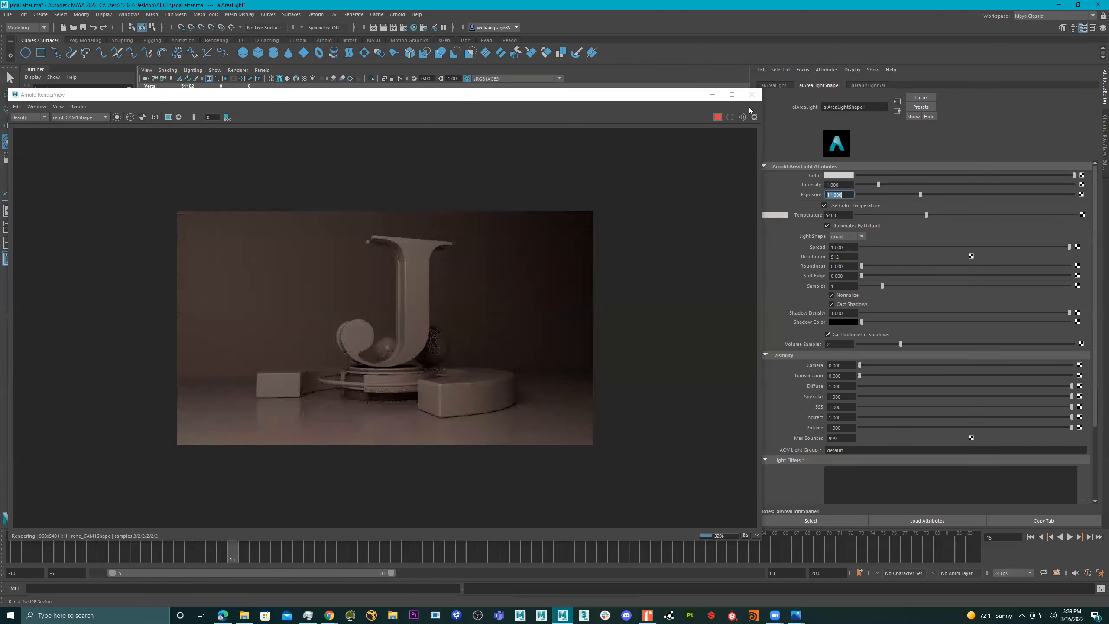
click(752, 94)
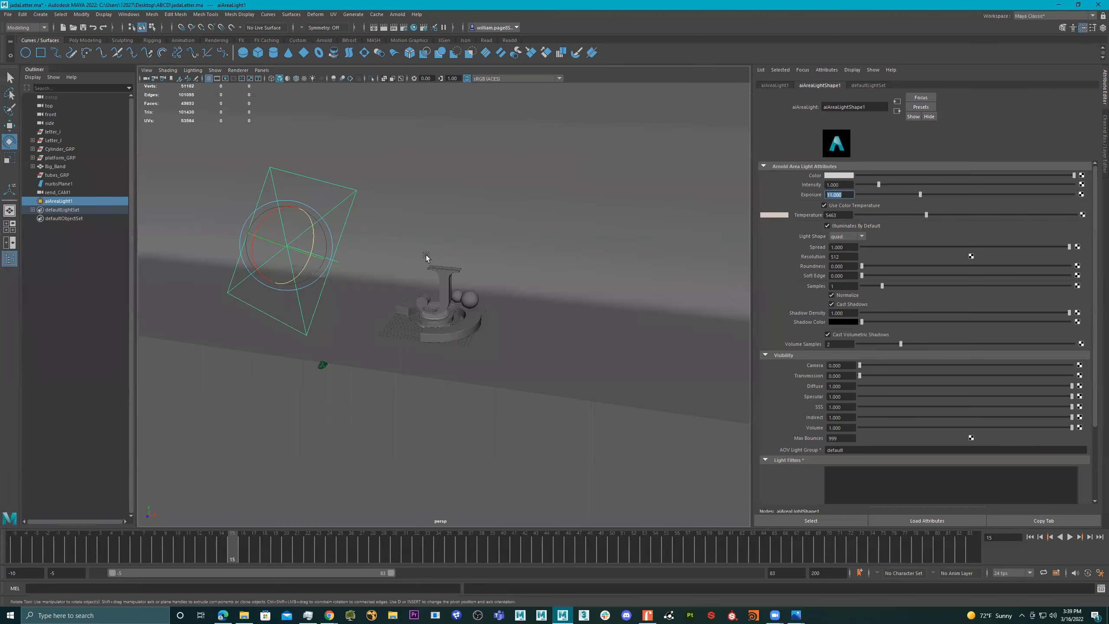
- Duplicate the area light and move the copy across to the opposite side of the letter
alt+drag(437, 259, 390, 290)
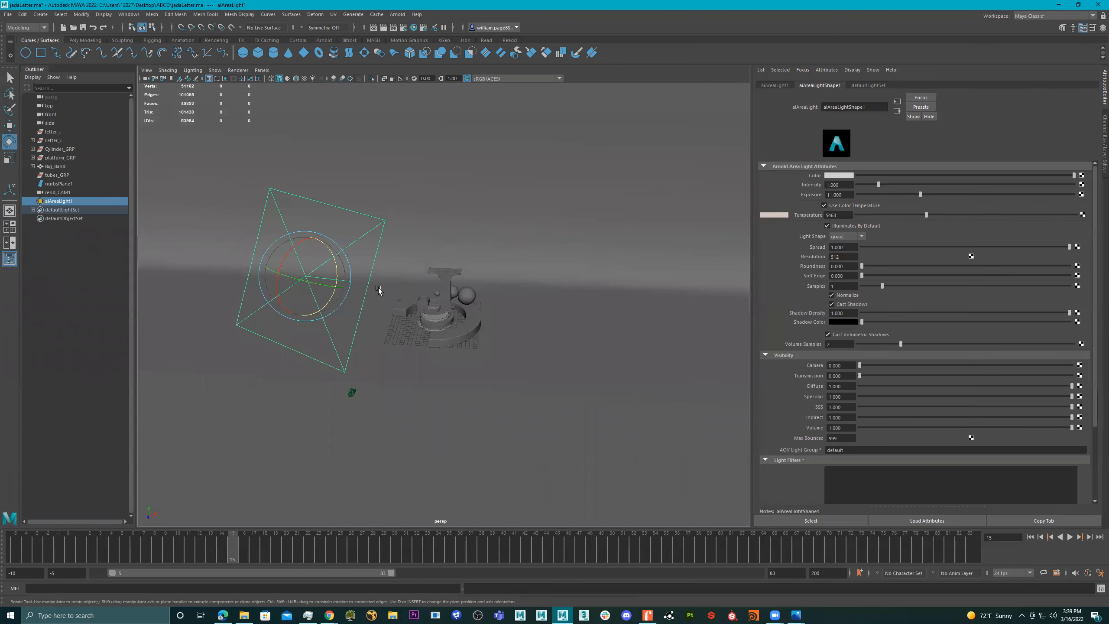
key(ctrl+d)
key(w)
drag(341, 291, 567, 336)
key(e)
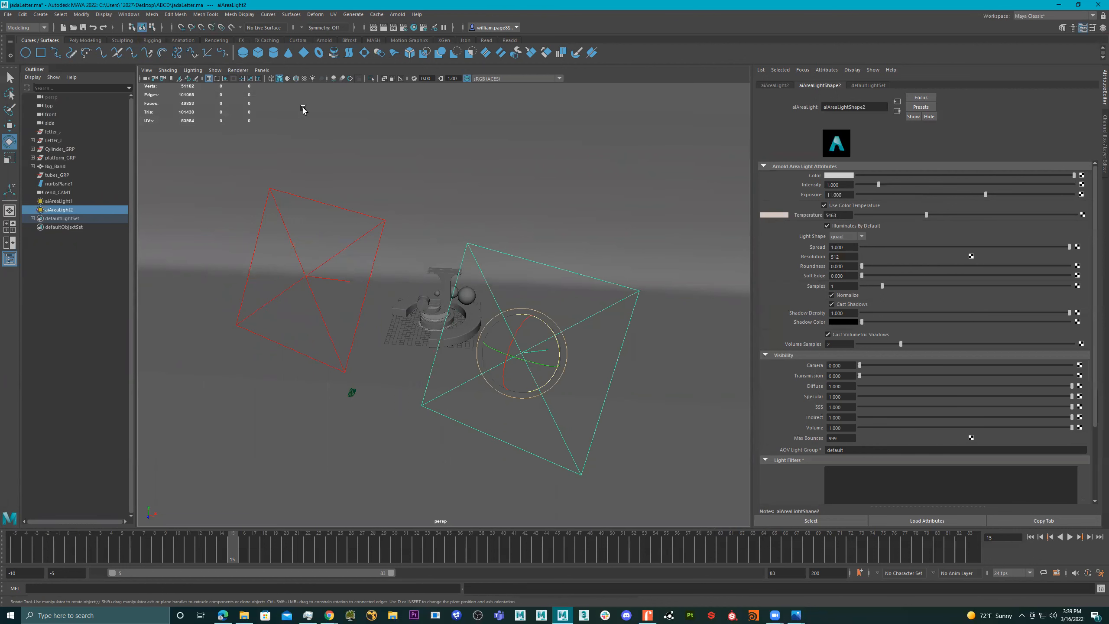
- Look through the duplicated area light and frame the letter J to aim the light at it
click(262, 70)
click(302, 107)
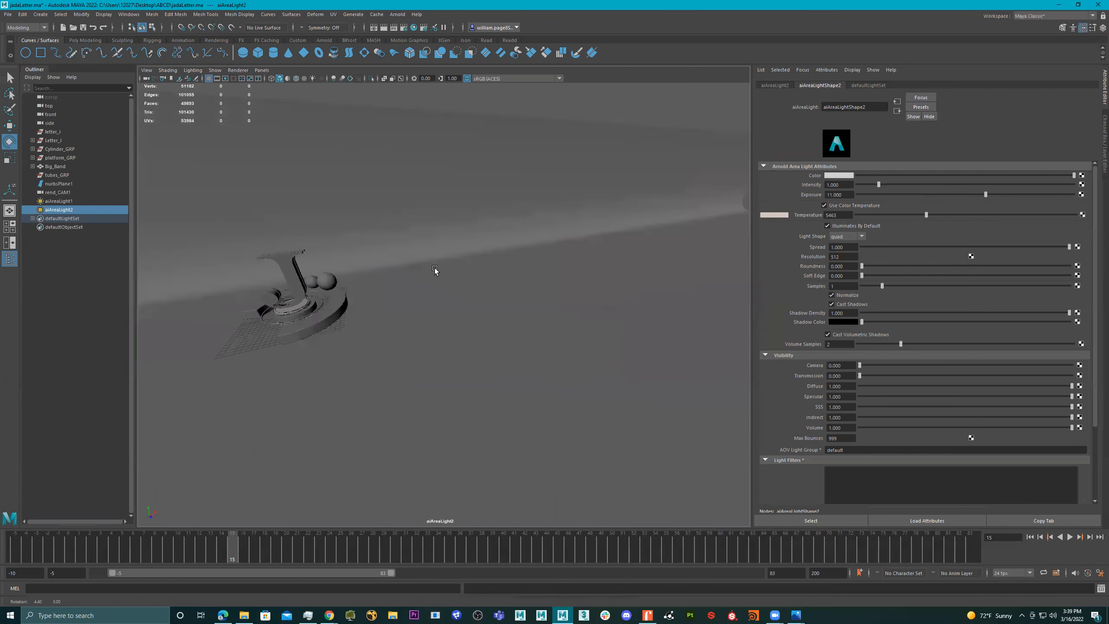
alt+drag(435, 267, 405, 274)
click(405, 274)
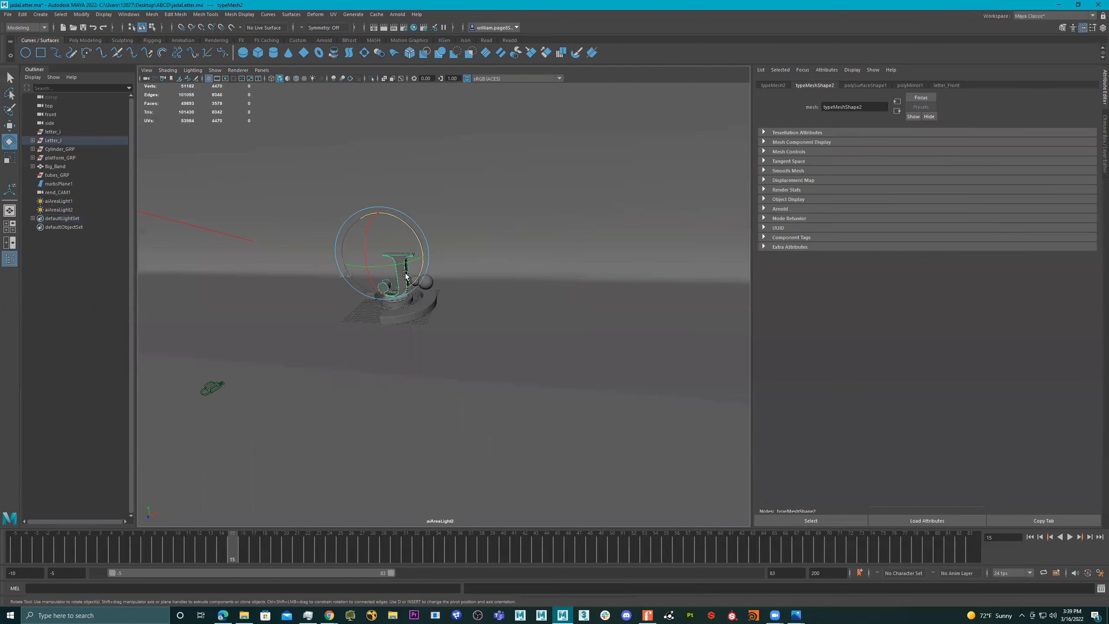
key(f)
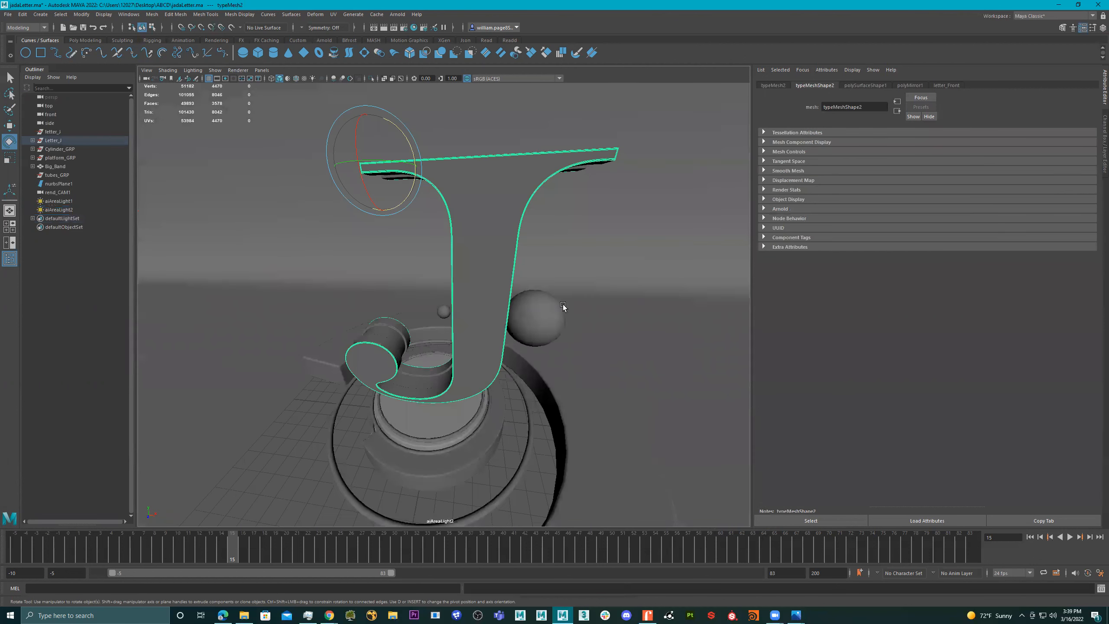
alt+right_drag(564, 305, 426, 303)
alt+drag(428, 303, 422, 301)
- Switch the viewport to look through the rend_CAM1 camera
click(264, 69)
mouse_move(308, 78)
click(370, 97)
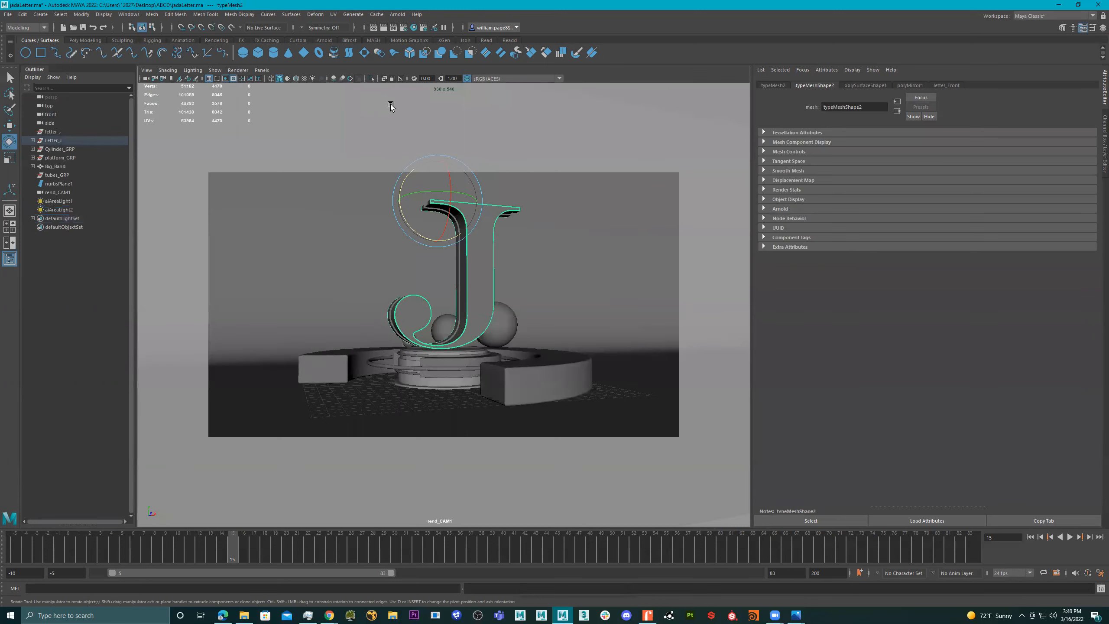
- Render the scene through rend_CAM1 in the Arnold RenderView and move its window clear of the scene list
click(266, 70)
click(356, 44)
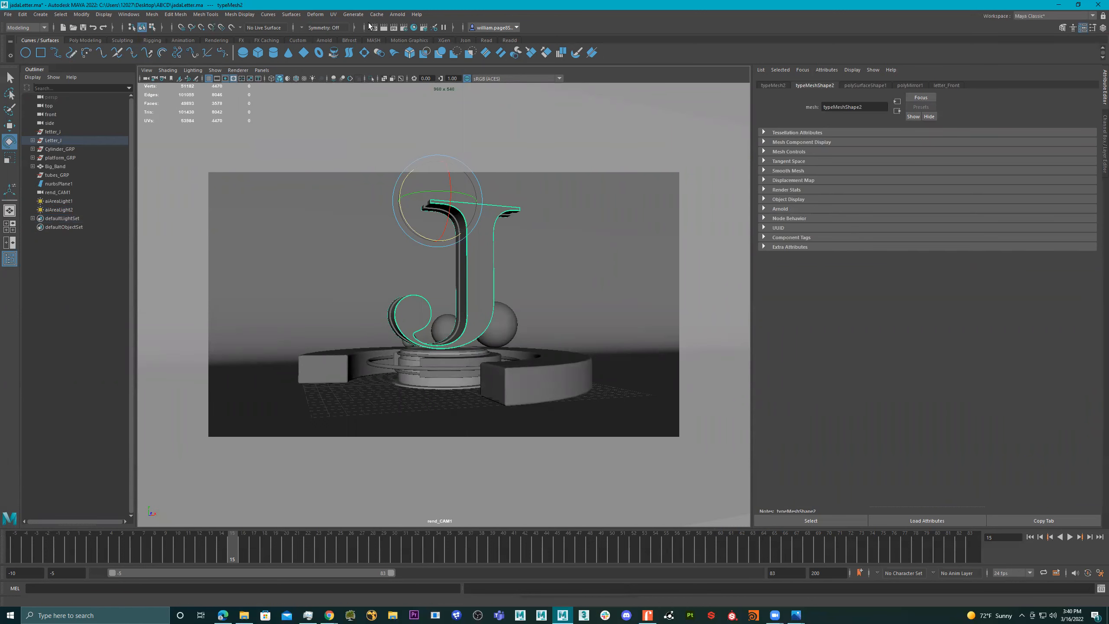
click(397, 14)
click(413, 39)
click(716, 117)
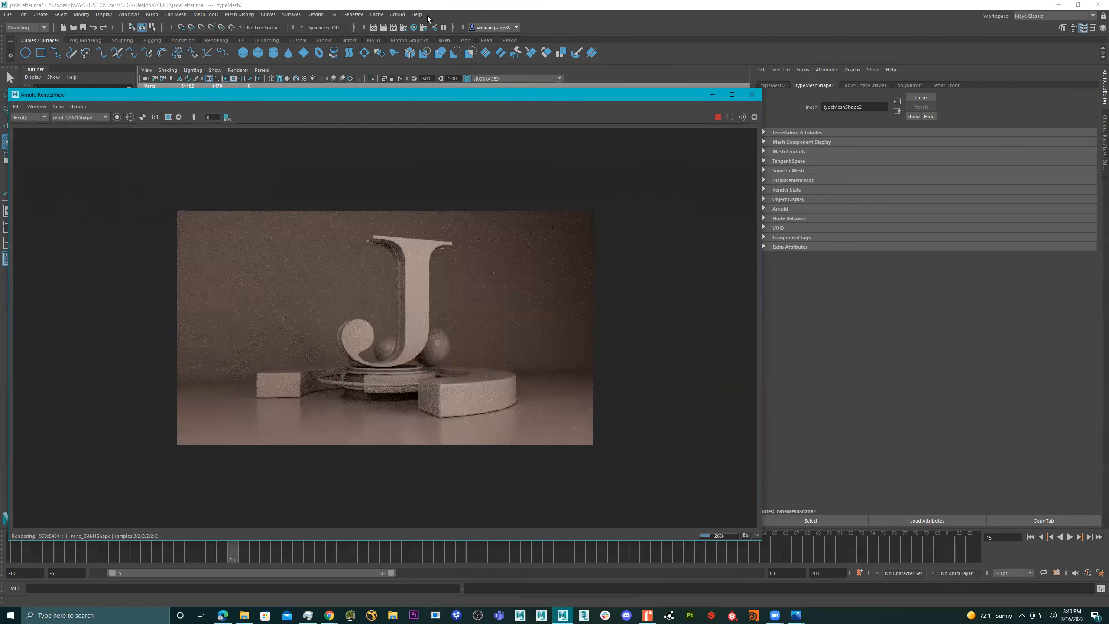
click(323, 39)
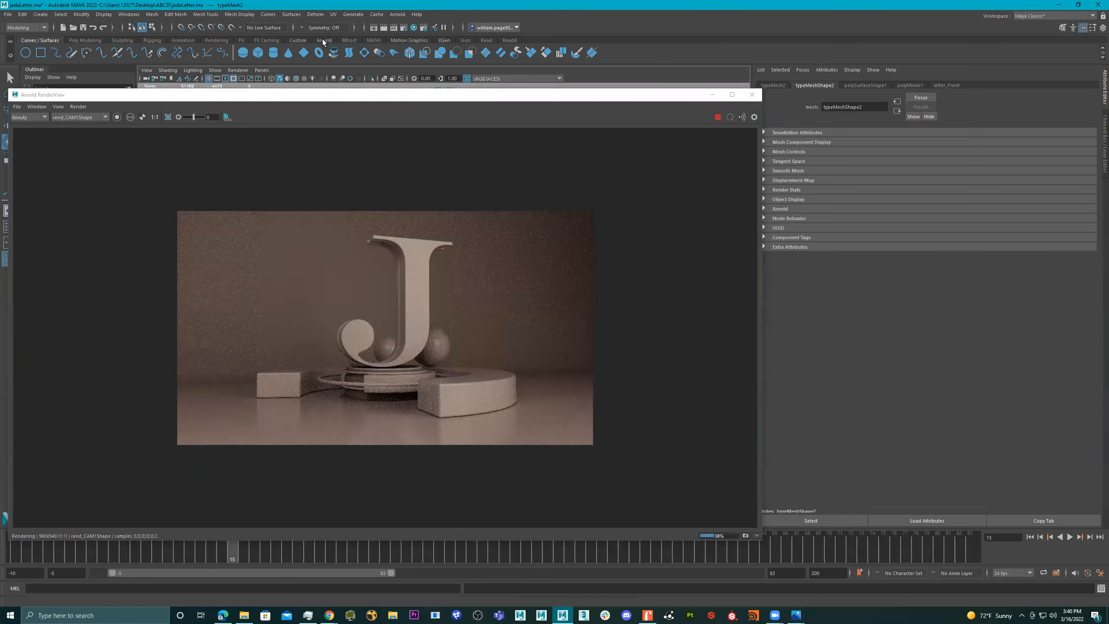
click(388, 99)
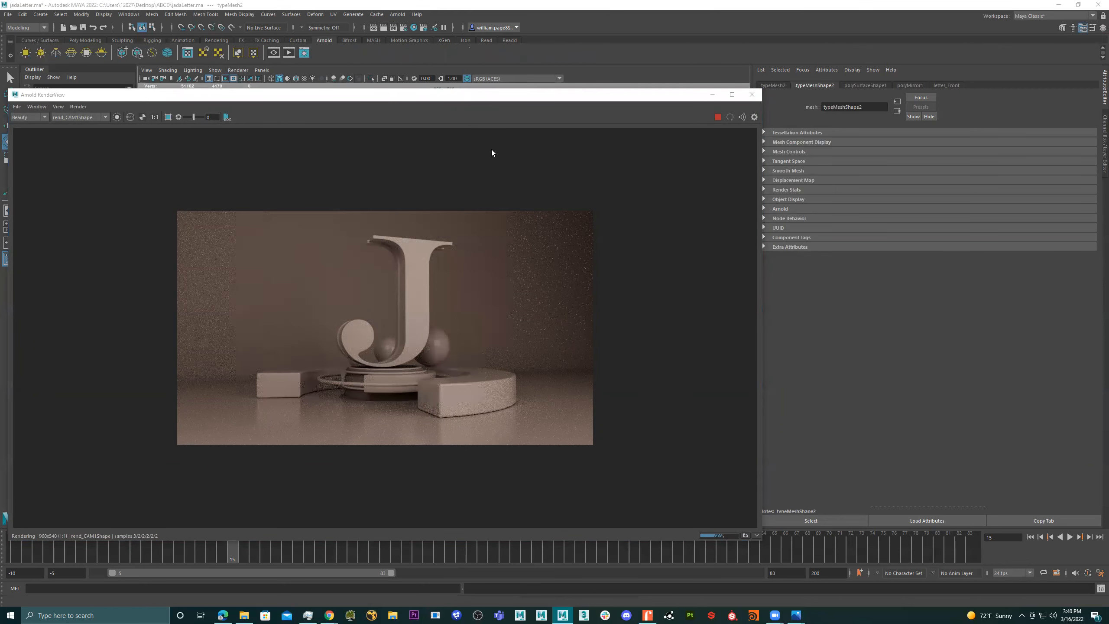
drag(448, 99, 540, 131)
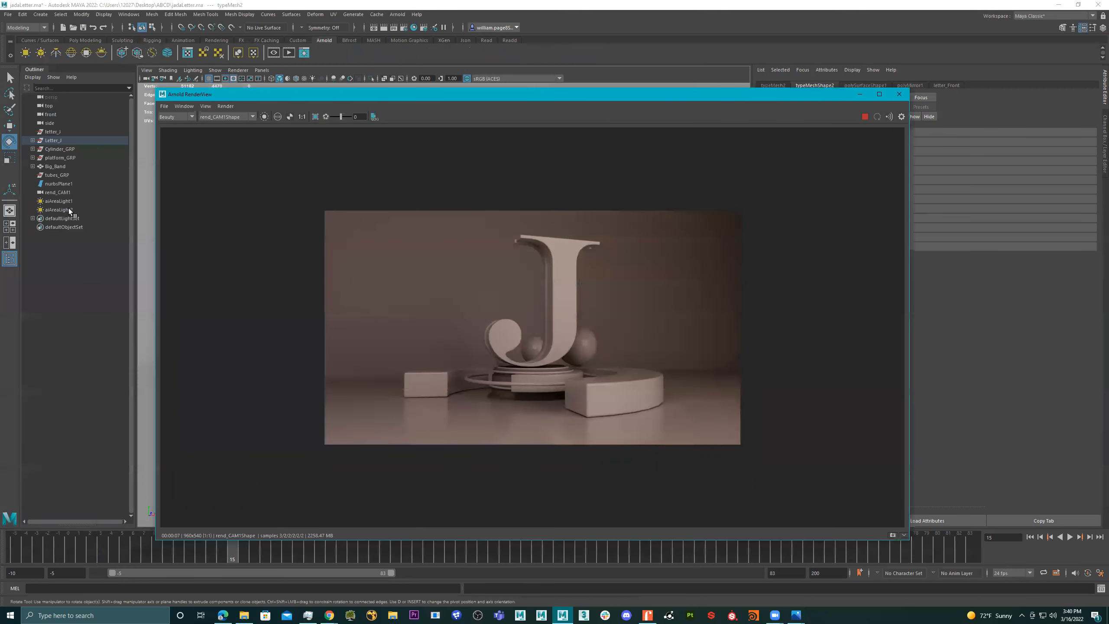
- Rename the first area light, aiAreaLight1, as aiAreaLight_KEY
click(70, 210)
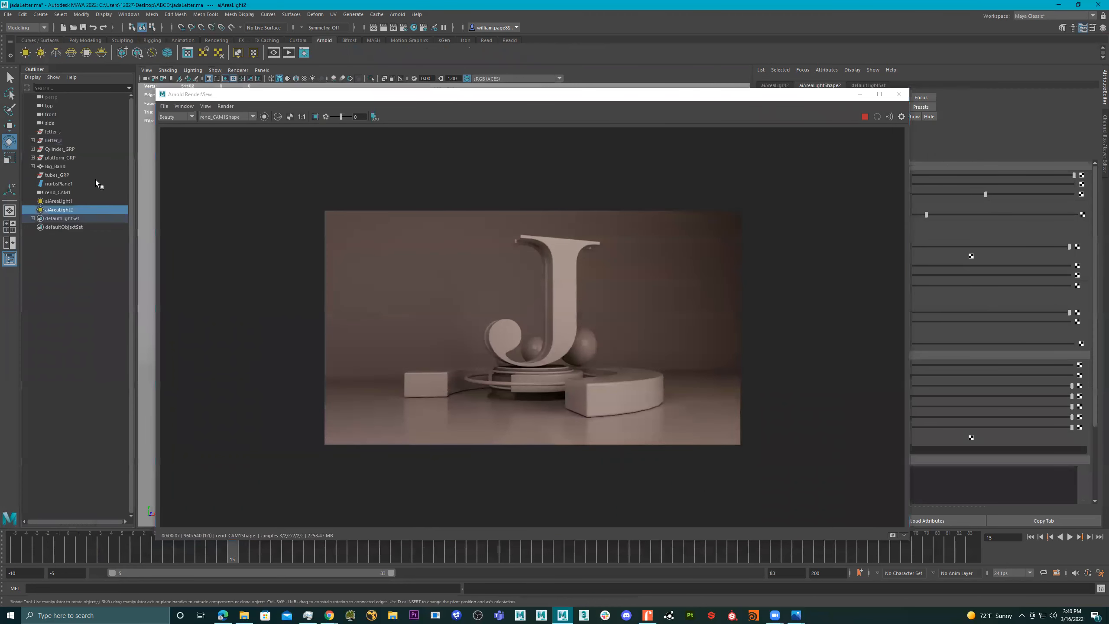
double_click(71, 202)
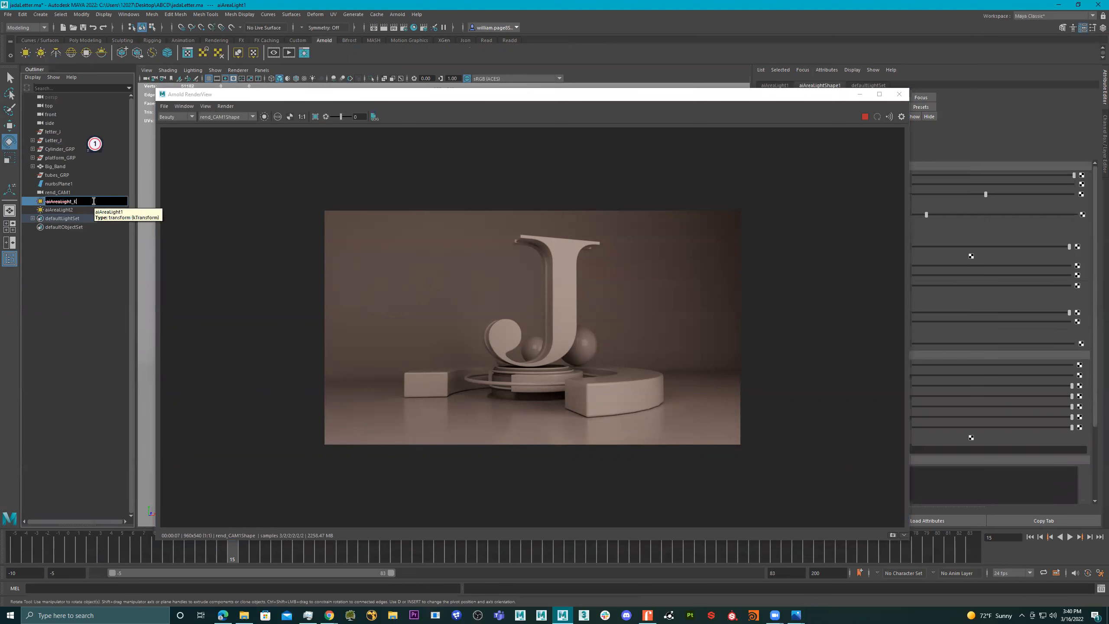
key(BackSpace)
text(_KEY)
key(Return)
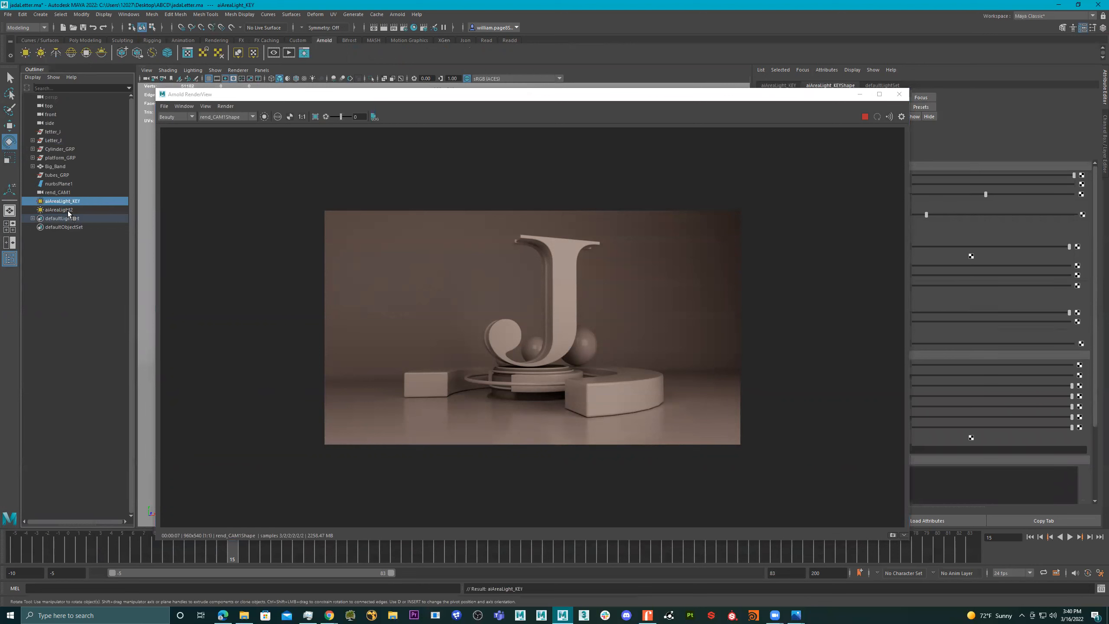
- Rename the second area light, aiAreaLight2, as aiAreaLight_Fill
double_click(85, 210)
key(BackSpace)
text(_)
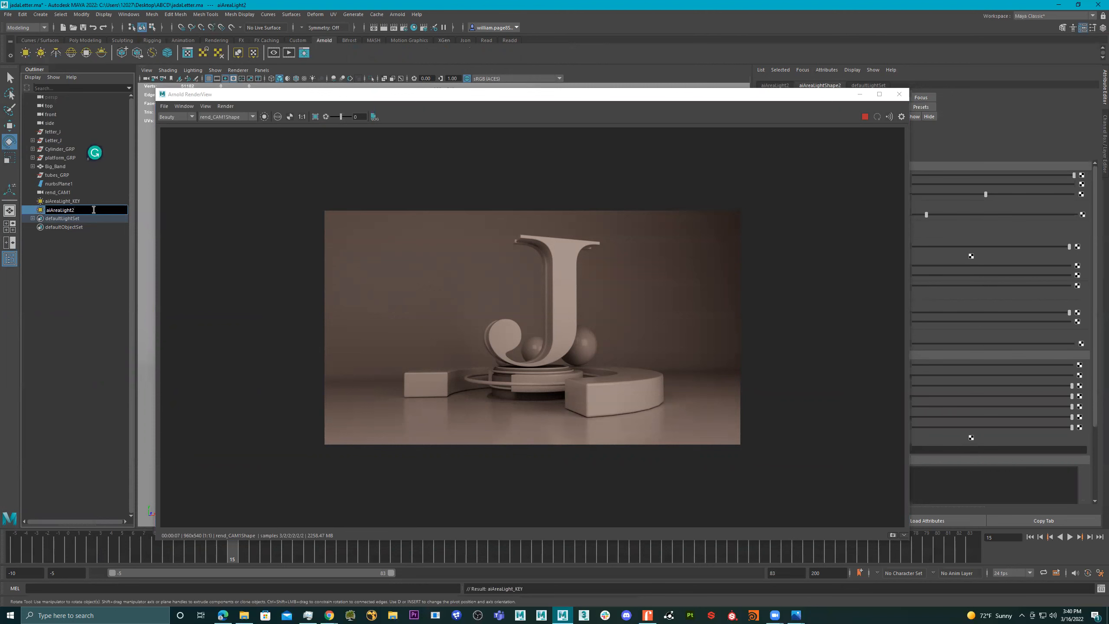
text(Fill)
key(Return)
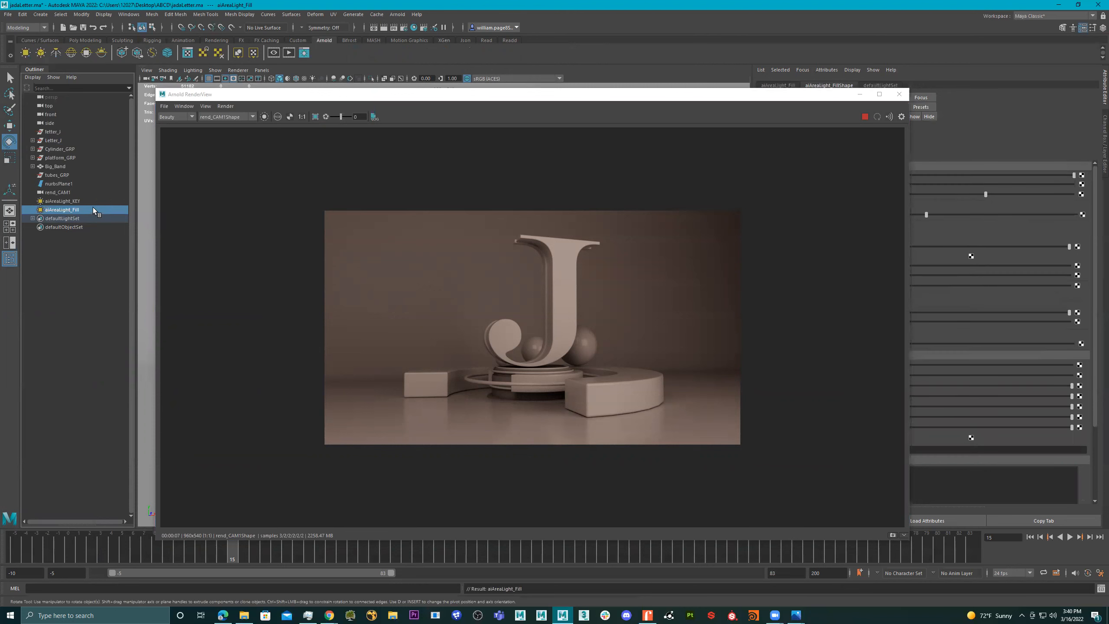
- Raise the fill light's color temperature to a cool bluish tone, first trying 10010 and going higher
click(335, 98)
drag(352, 99, 190, 118)
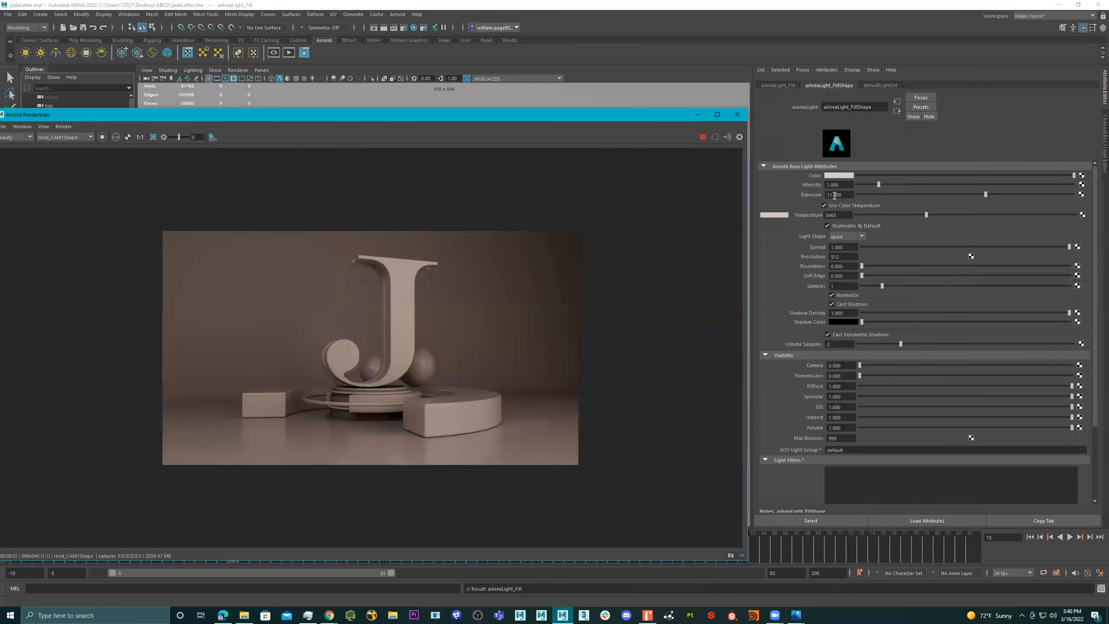
click(997, 214)
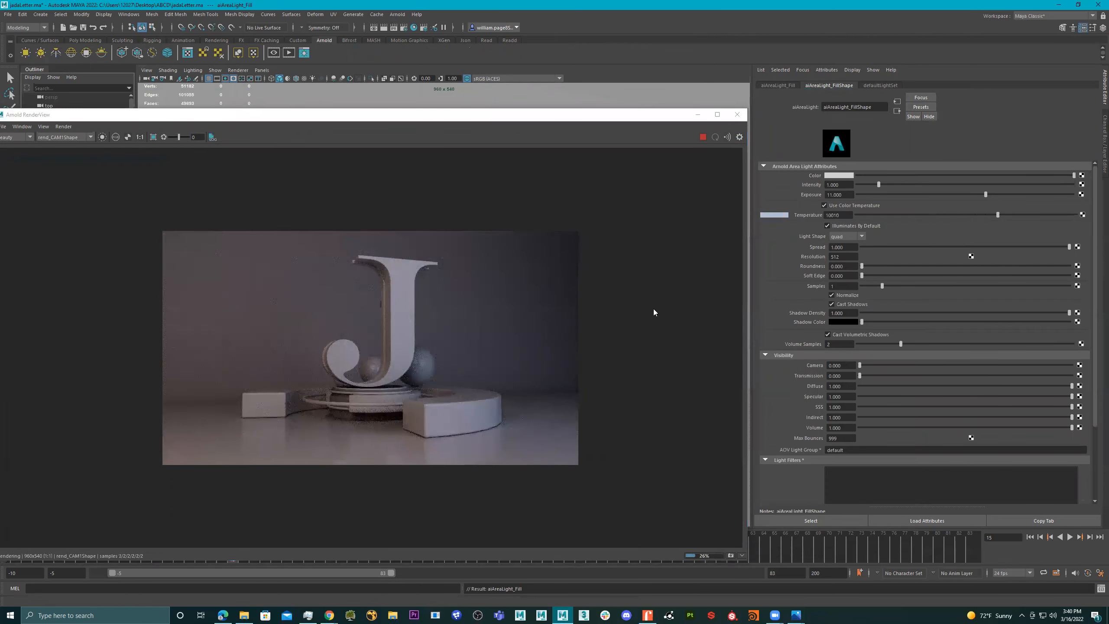
click(1021, 214)
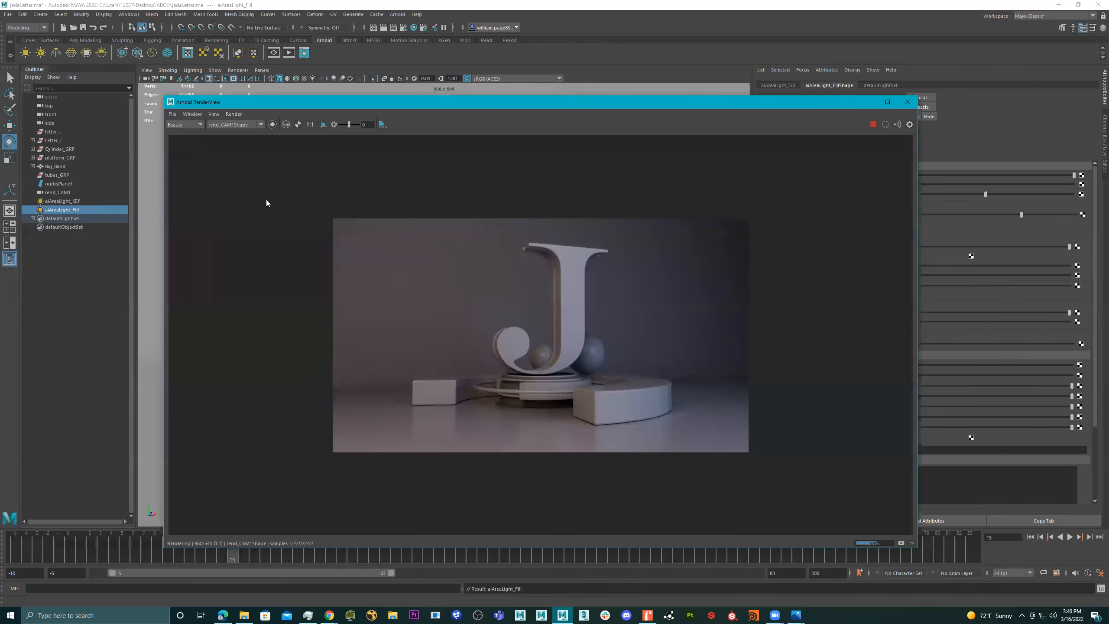
- Warm the aiAreaLight_KEY light by lowering its color temperature to about 4465
click(65, 201)
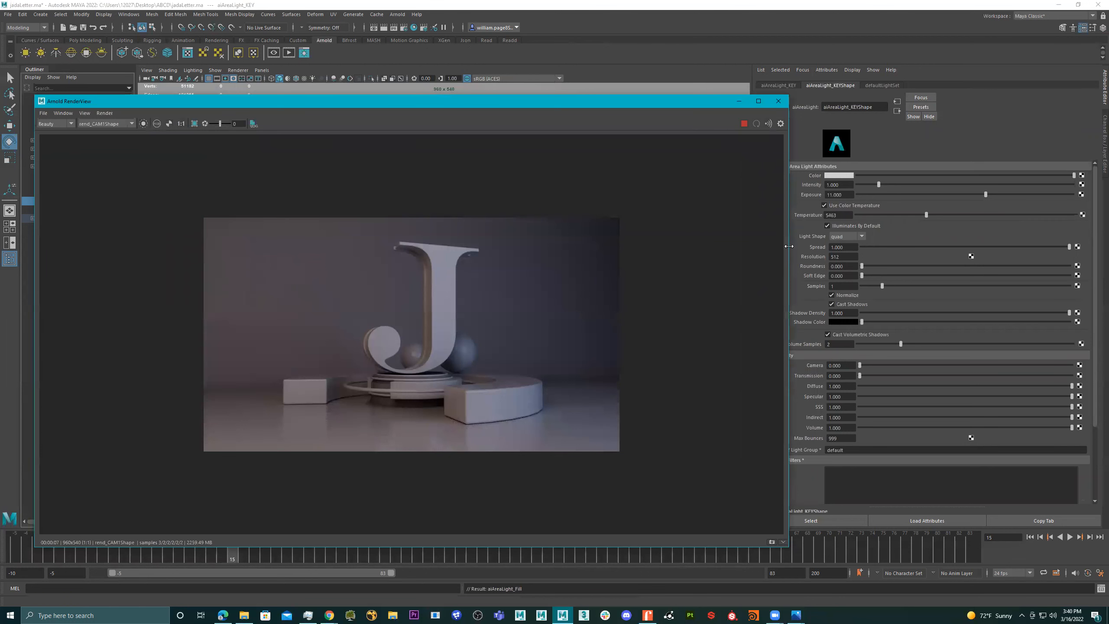
drag(789, 246, 618, 246)
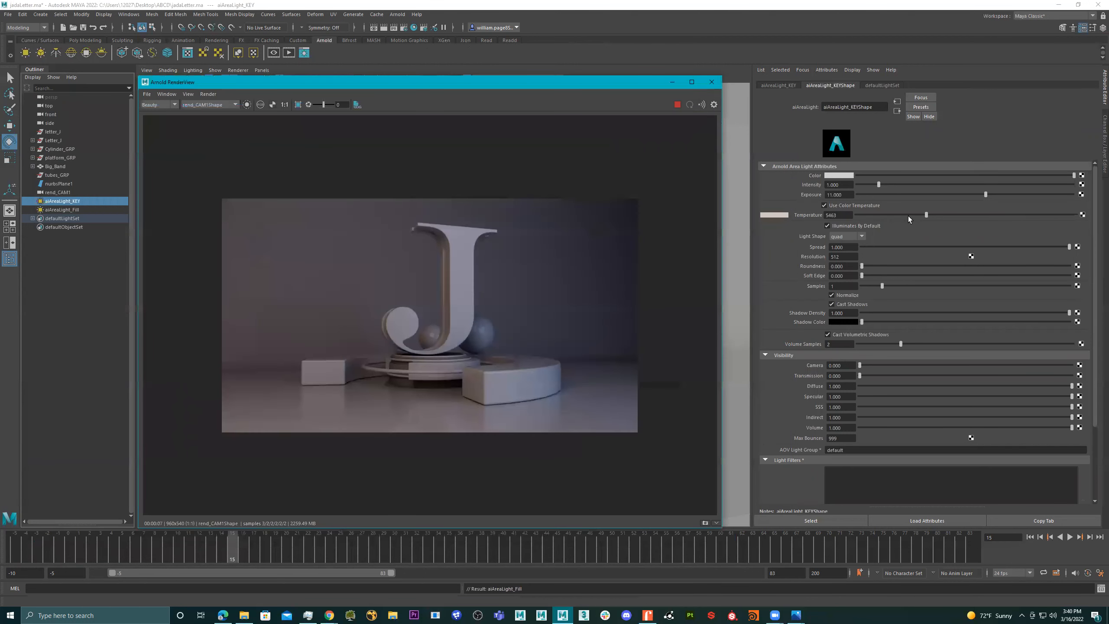
drag(899, 214, 897, 214)
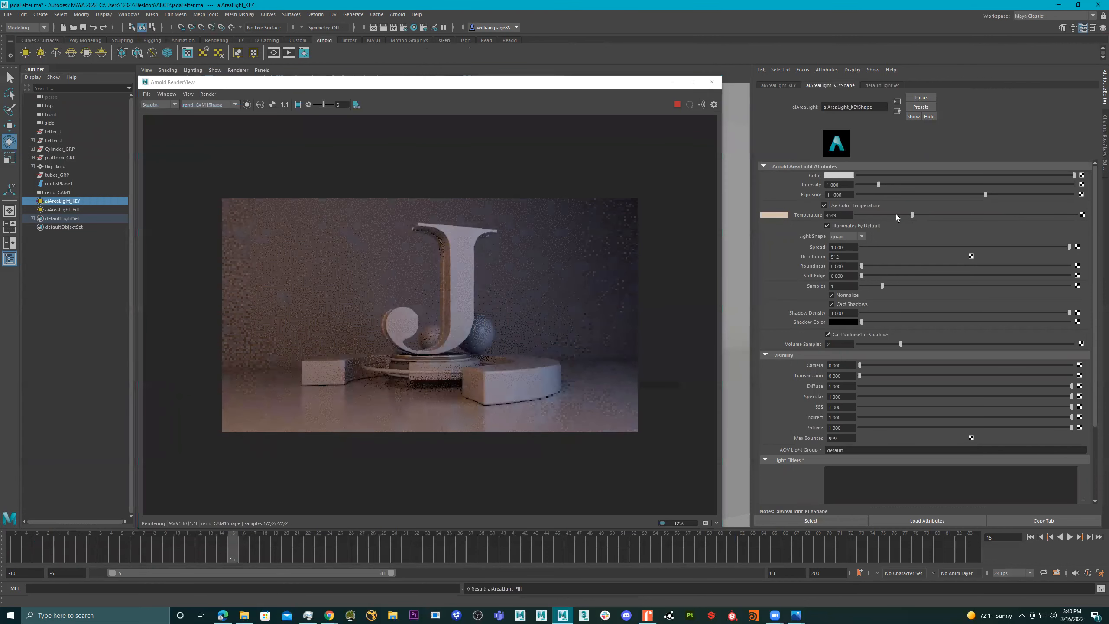
click(896, 214)
click(910, 215)
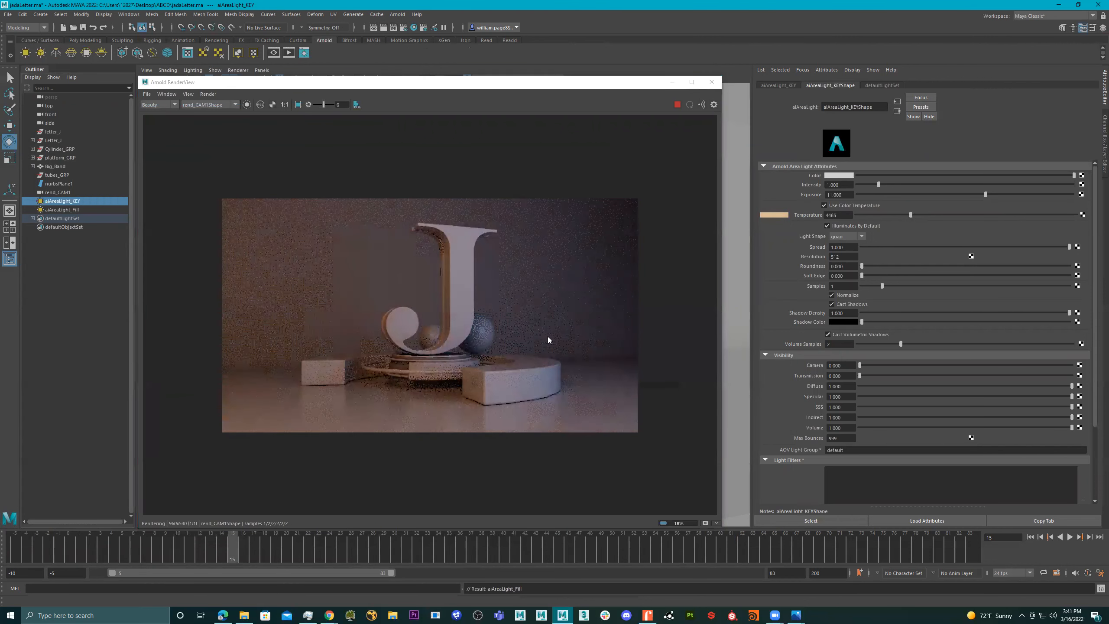
- Check the lighting in the live render at several frames of the animation, ending on frame 73
click(120, 550)
click(67, 551)
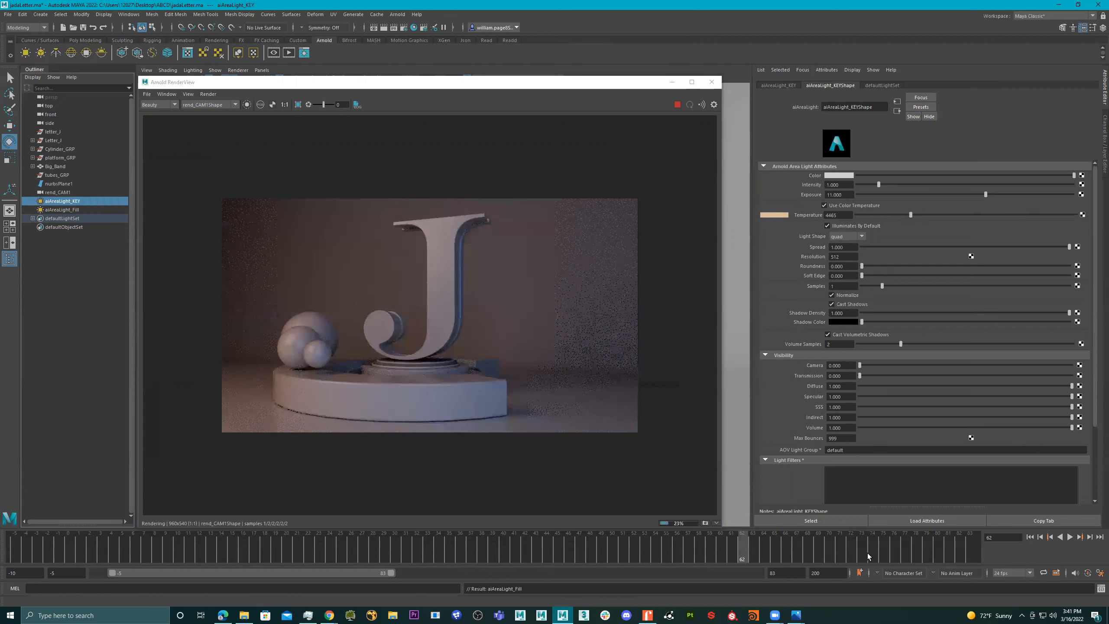
click(868, 553)
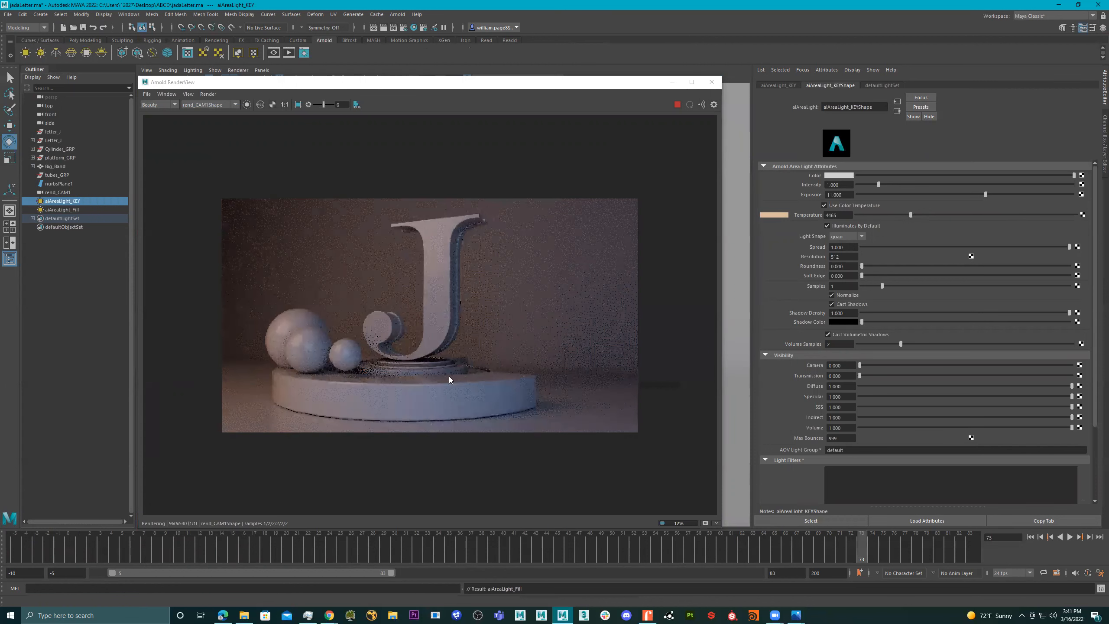
- Select the front face of the letter J and set the base color of its letter_Front material to red
click(437, 285)
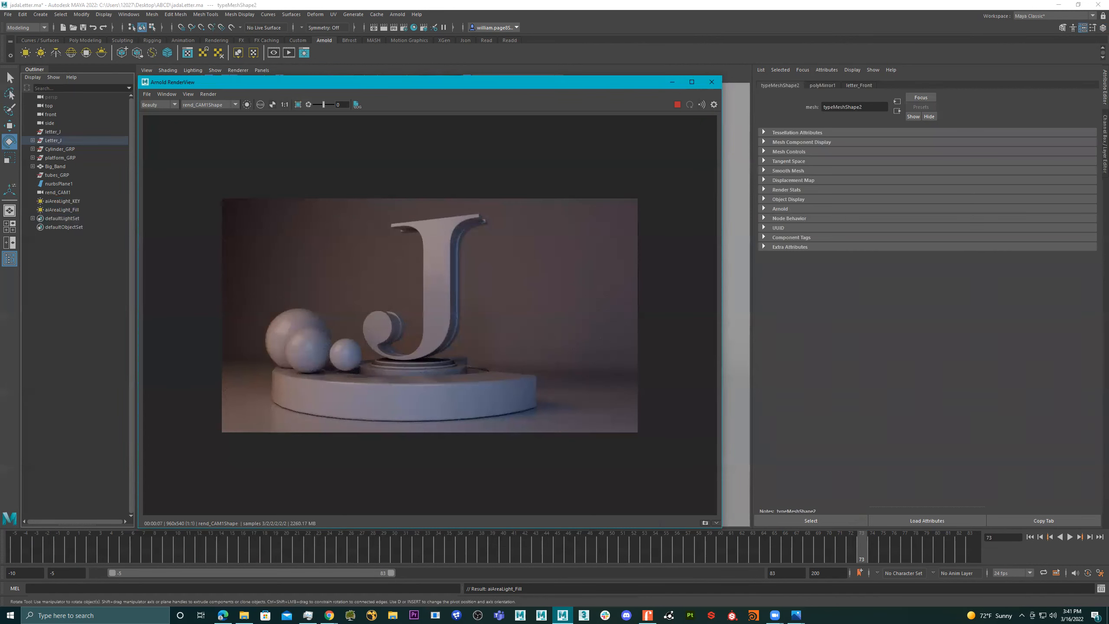
click(931, 72)
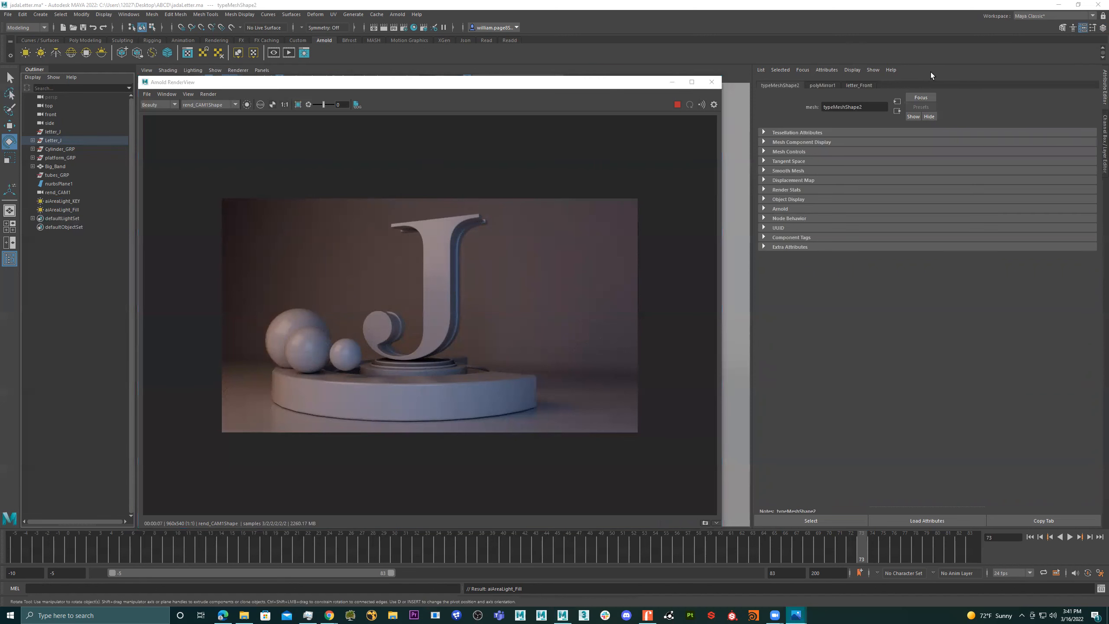
click(859, 85)
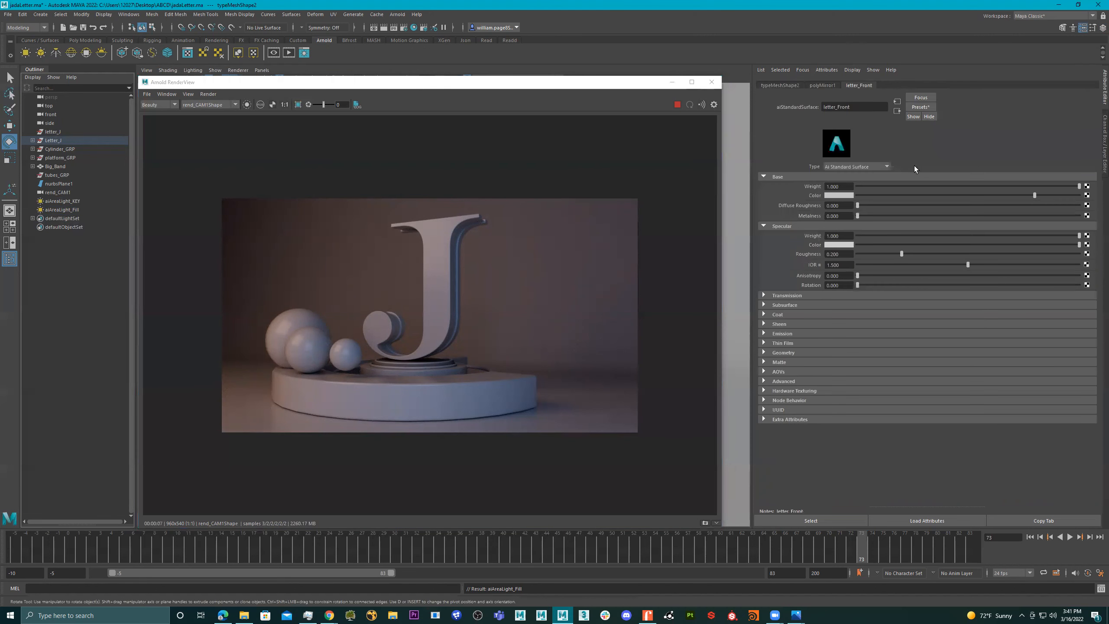
click(838, 196)
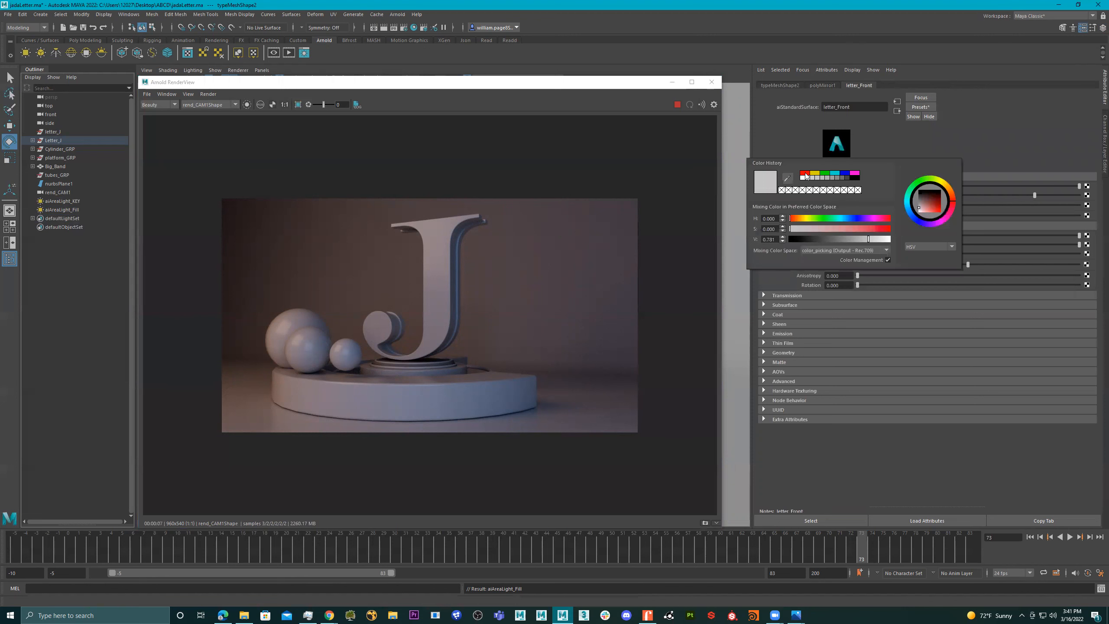
click(806, 175)
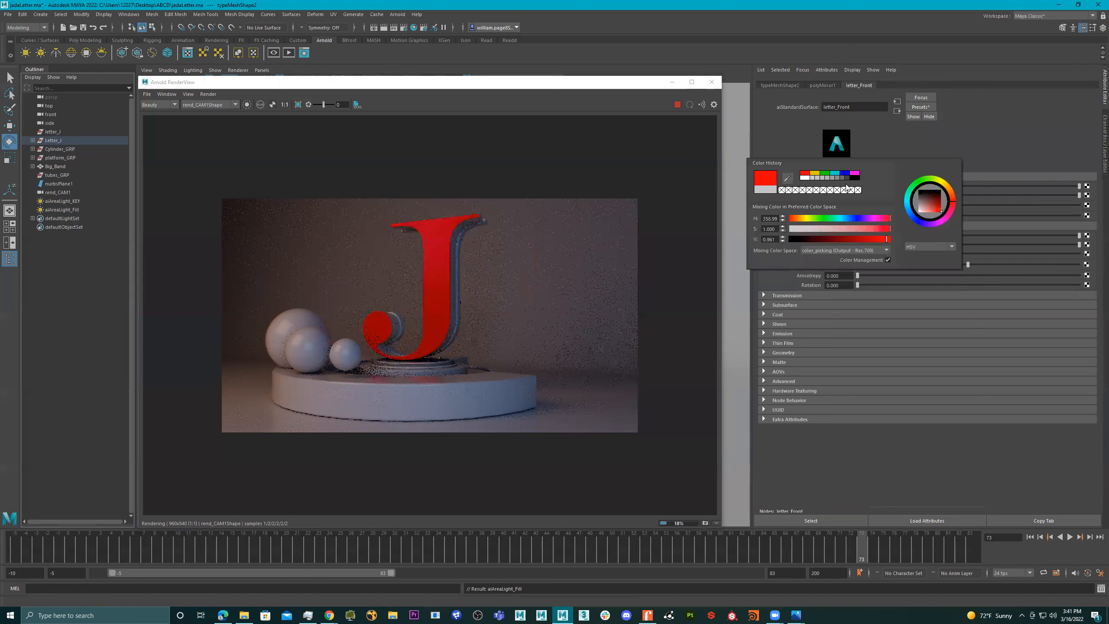
- Soften the letter_Front base color to a lighter salmon red by adjusting its saturation and value
click(864, 229)
click(870, 229)
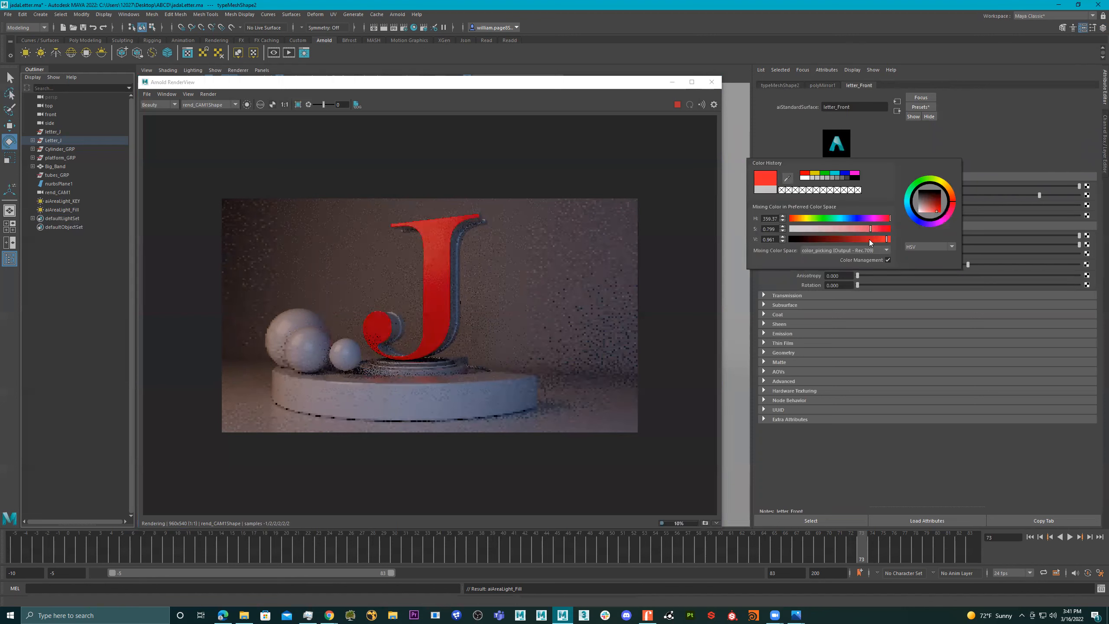
click(854, 239)
click(853, 228)
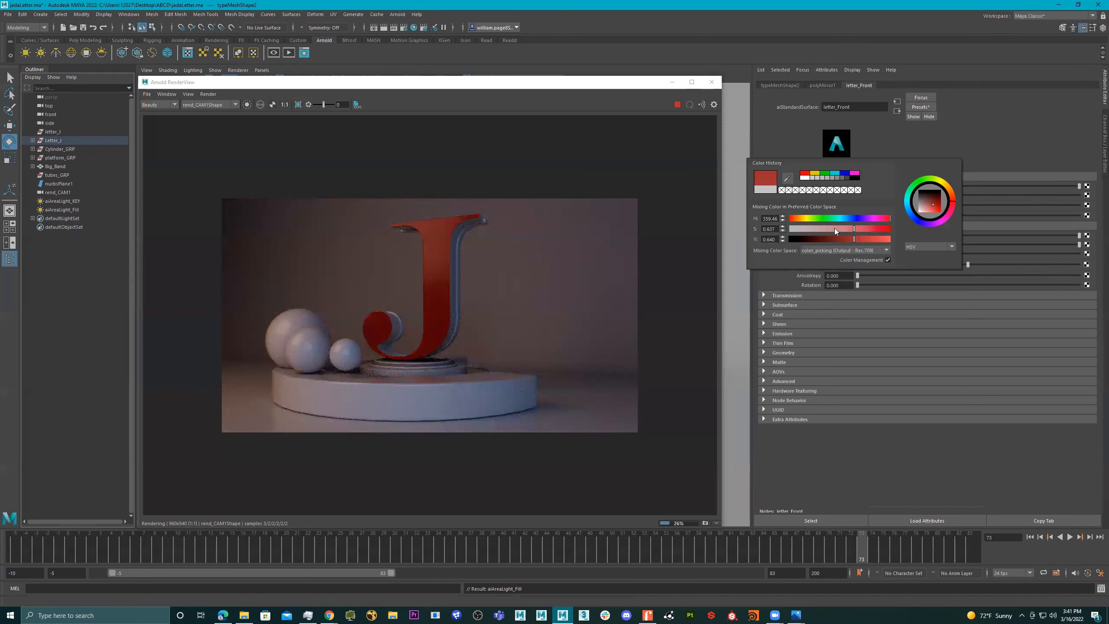
click(872, 228)
click(829, 228)
click(872, 239)
click(876, 239)
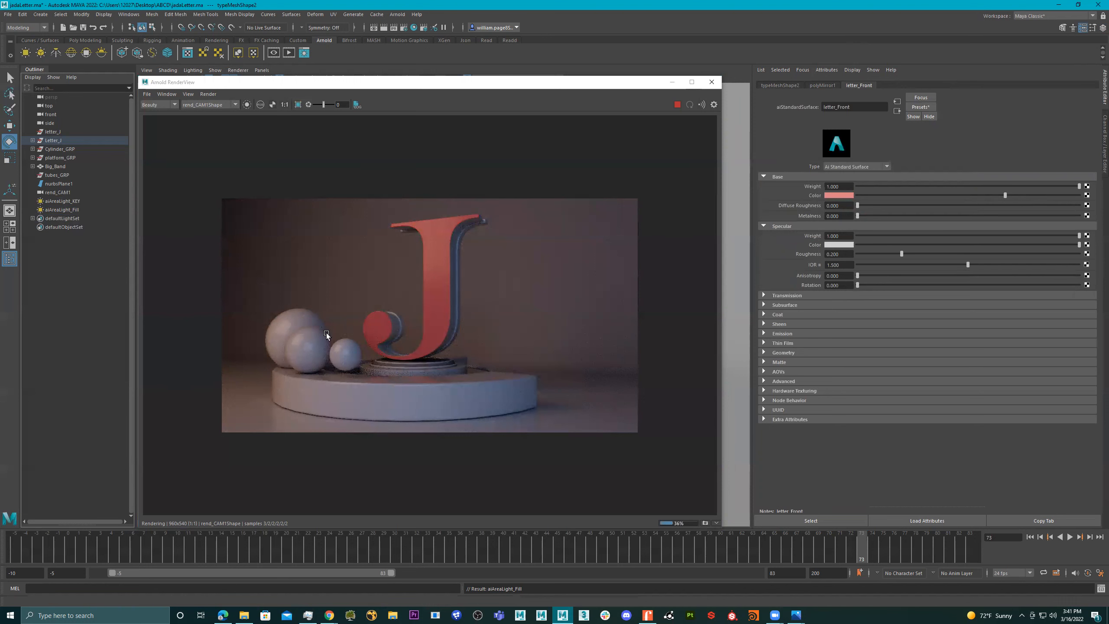
- Select a sphere, replace the spheres material with the Chrome preset in the live render, and set its specular roughness to about 0.314
click(712, 83)
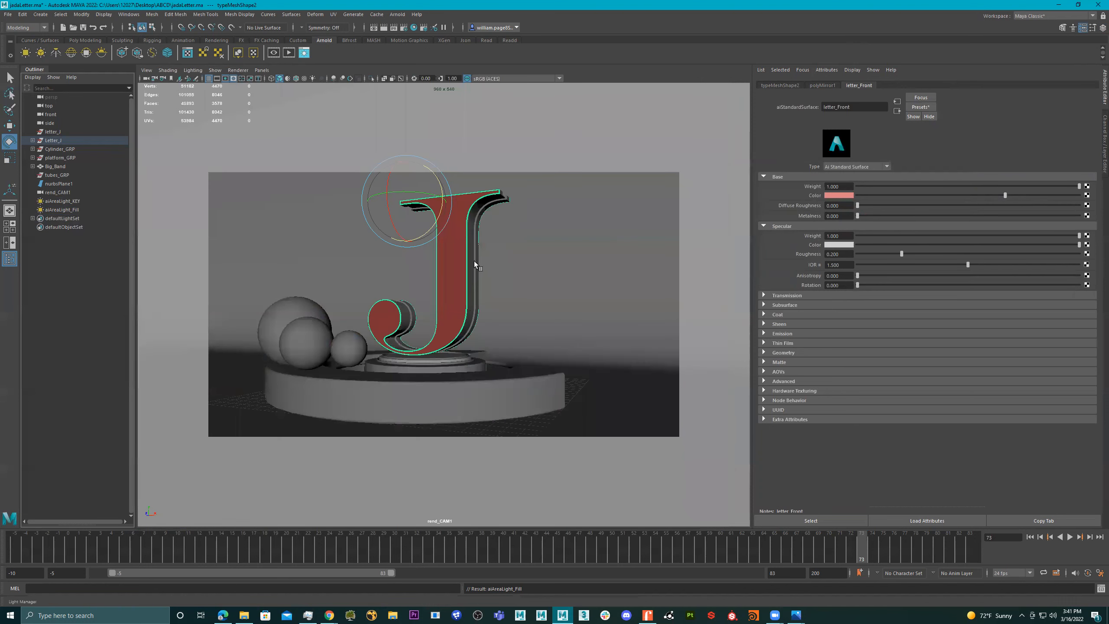
click(288, 52)
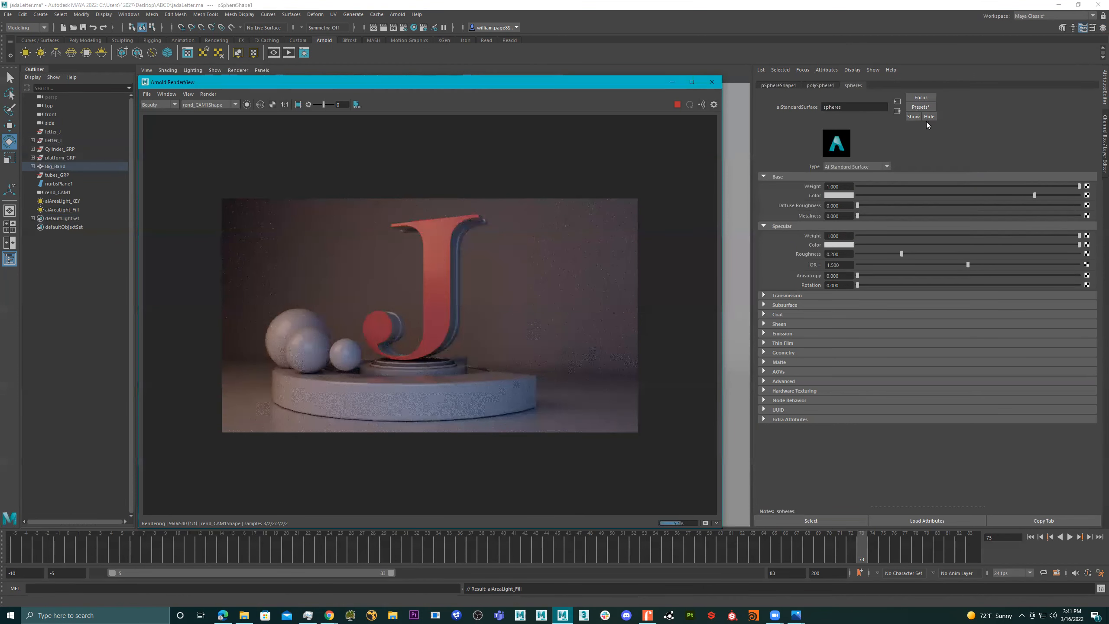
click(920, 107)
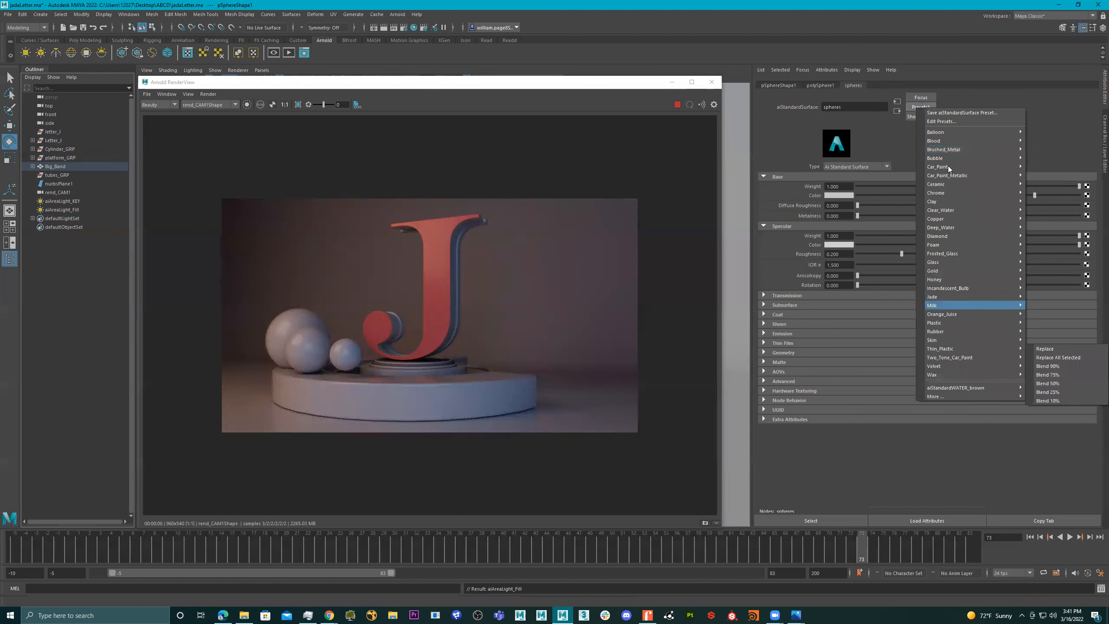
mouse_move(1026, 193)
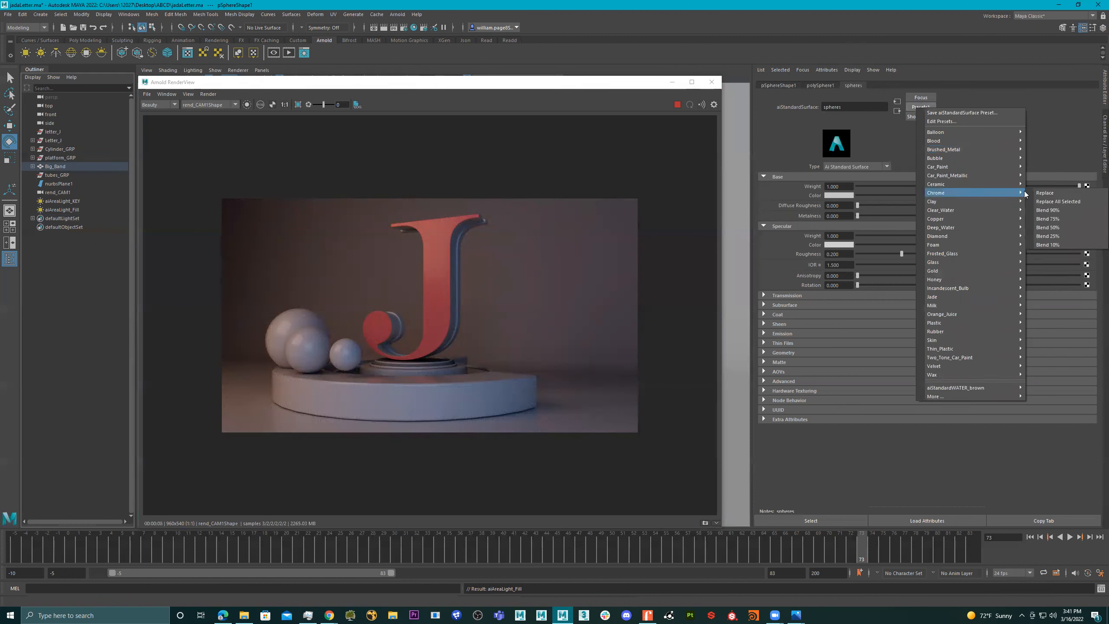
click(1061, 192)
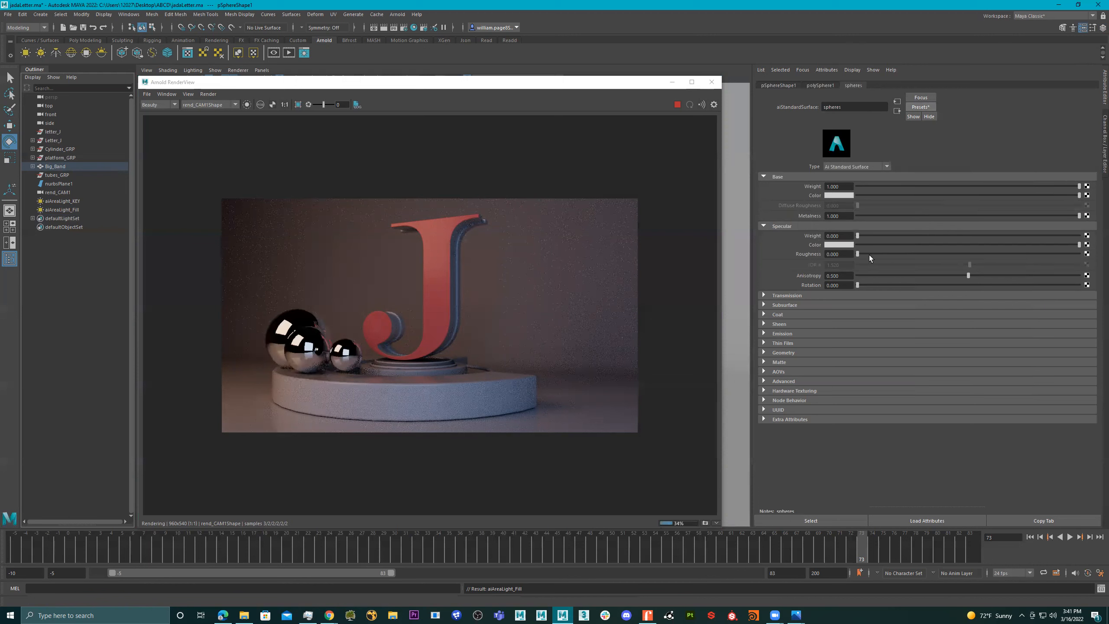
click(900, 254)
click(926, 253)
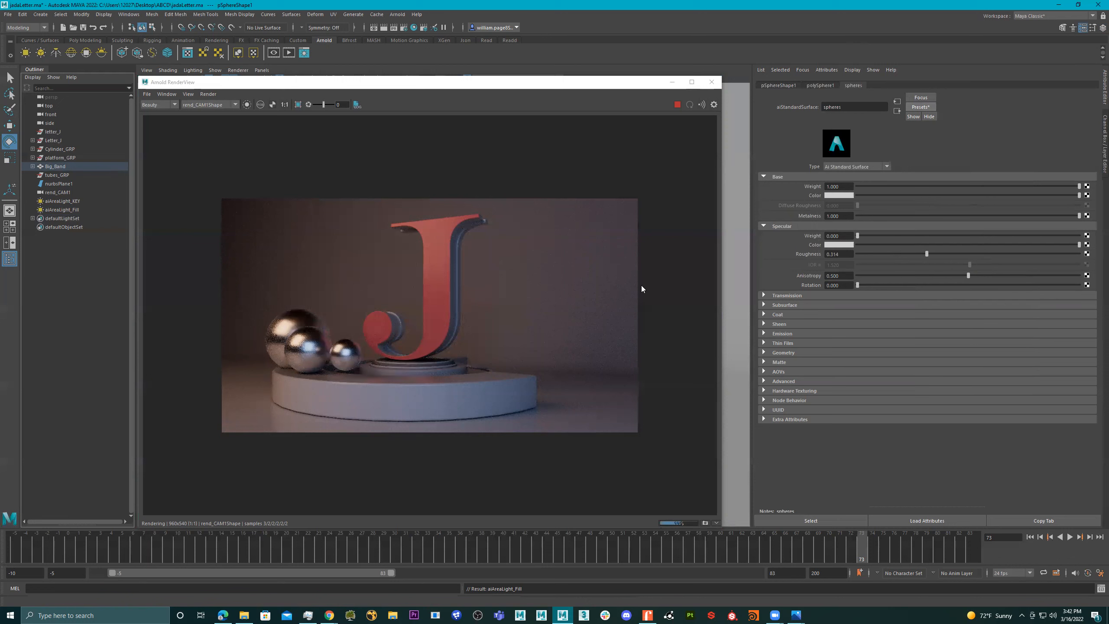
- Try to tint the spheres material's base color by shifting only its hue
click(841, 197)
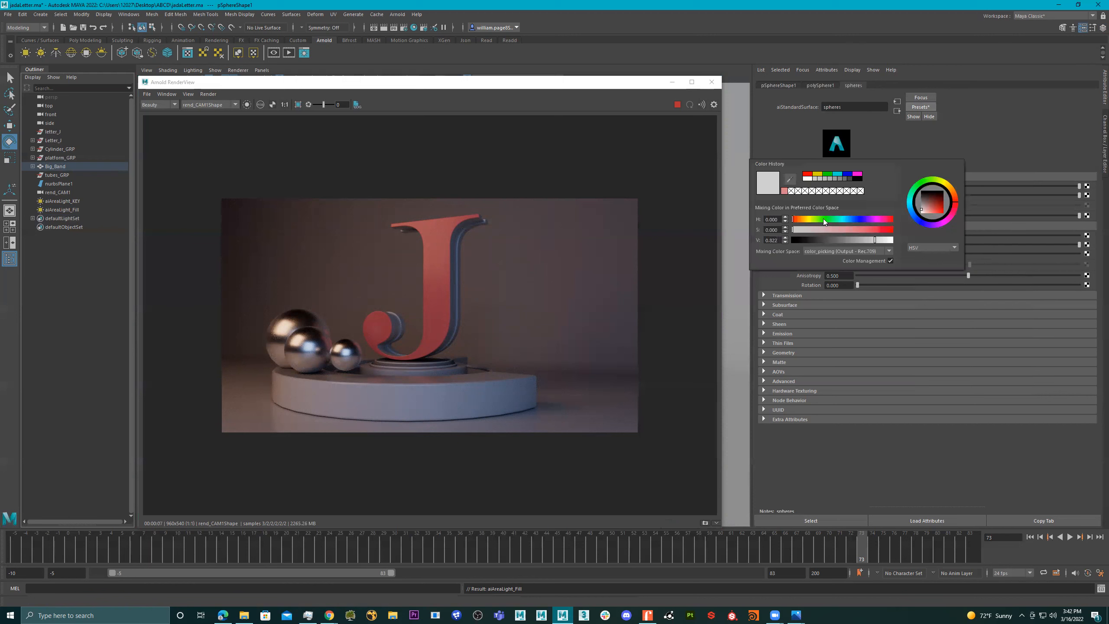
click(842, 219)
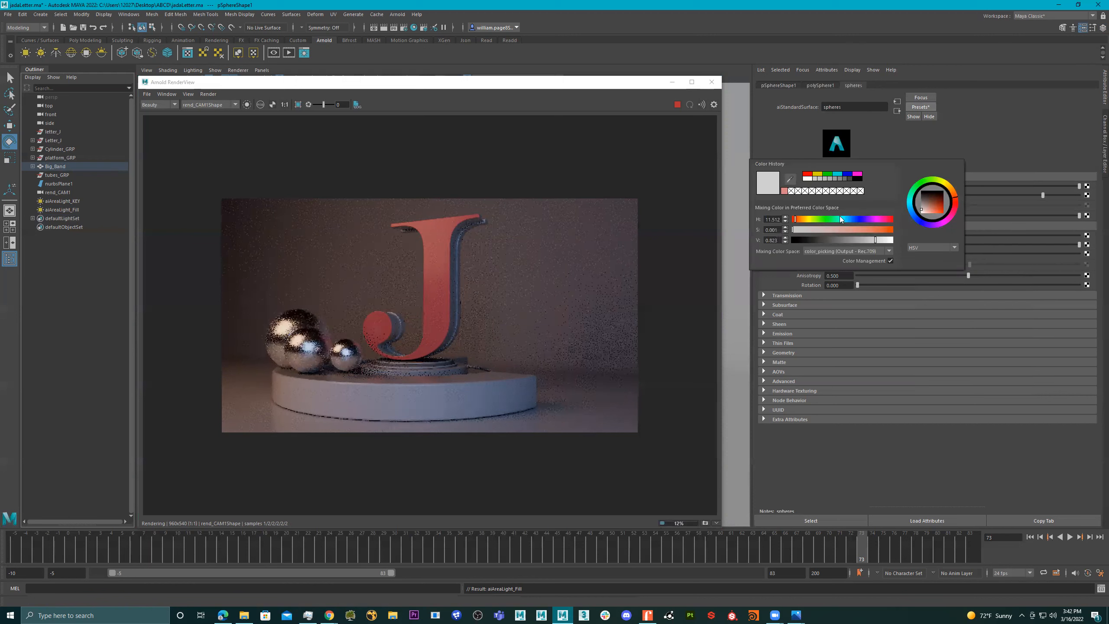
click(832, 219)
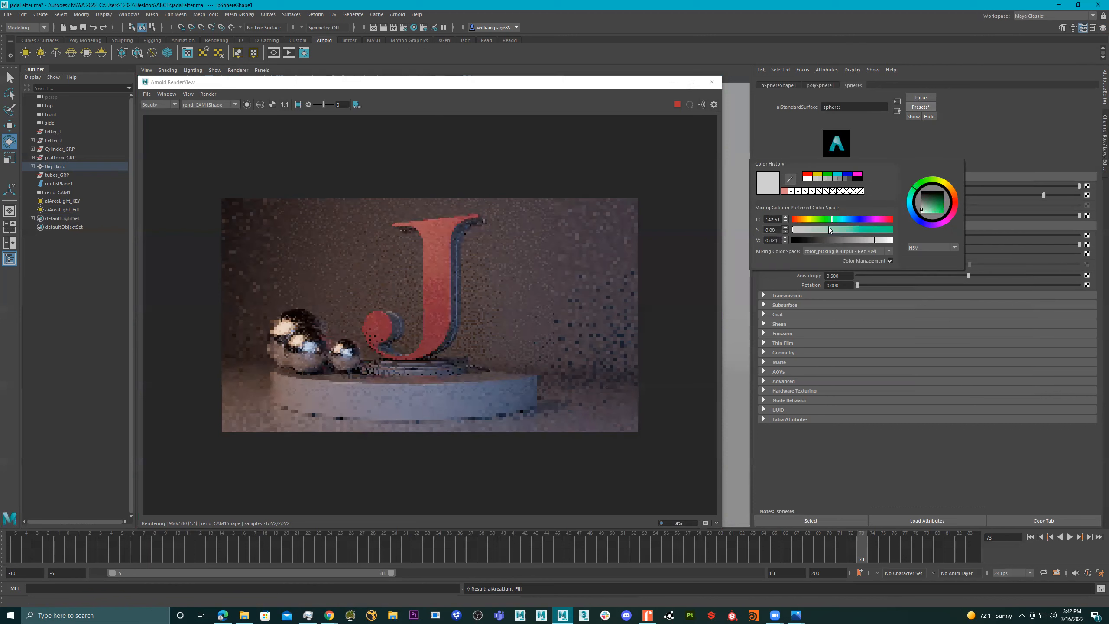
click(840, 220)
mouse_move(835, 219)
mouse_down()
mouse_move(844, 218)
mouse_move(823, 217)
mouse_move(842, 218)
mouse_up()
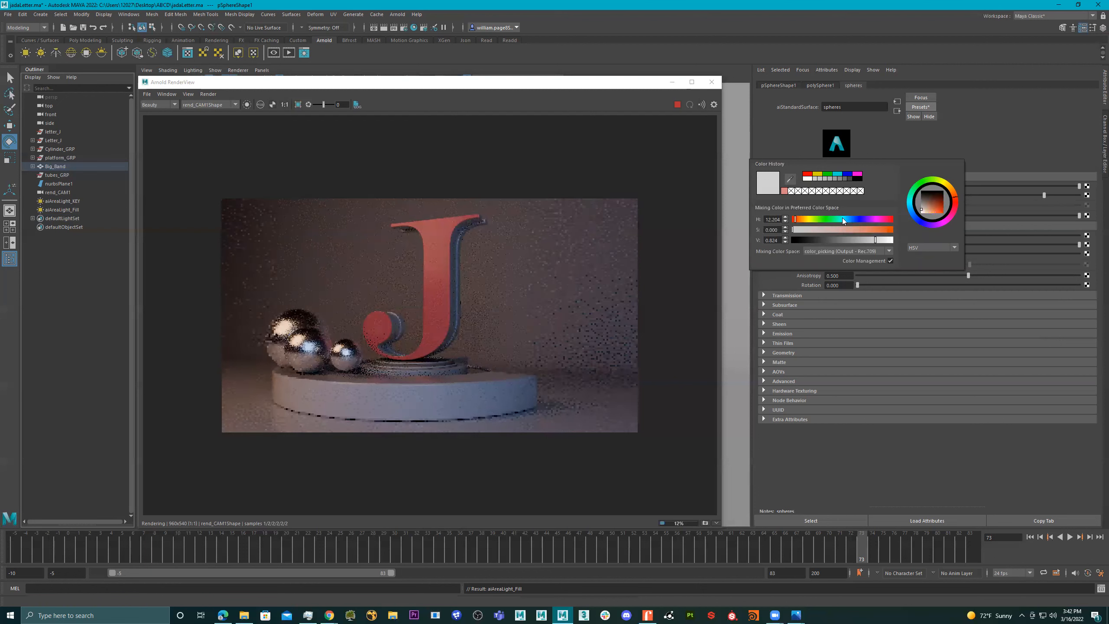
- Pause the live render, set the spheres base color to soft green with hue about 156 and saturation about 0.41, and resume rendering
click(675, 105)
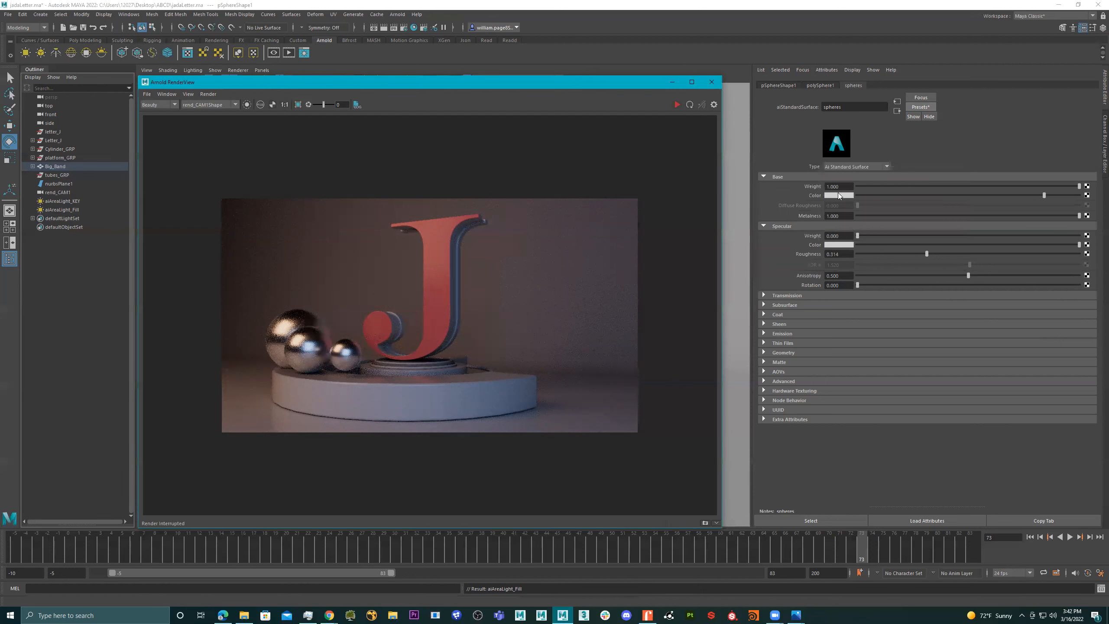
click(839, 197)
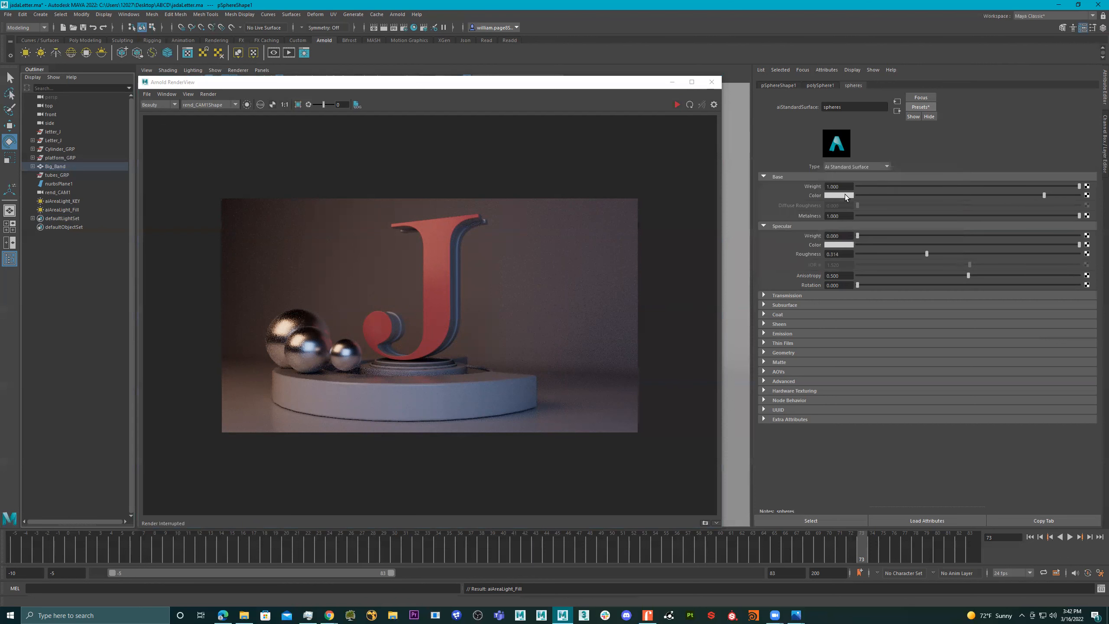
click(840, 196)
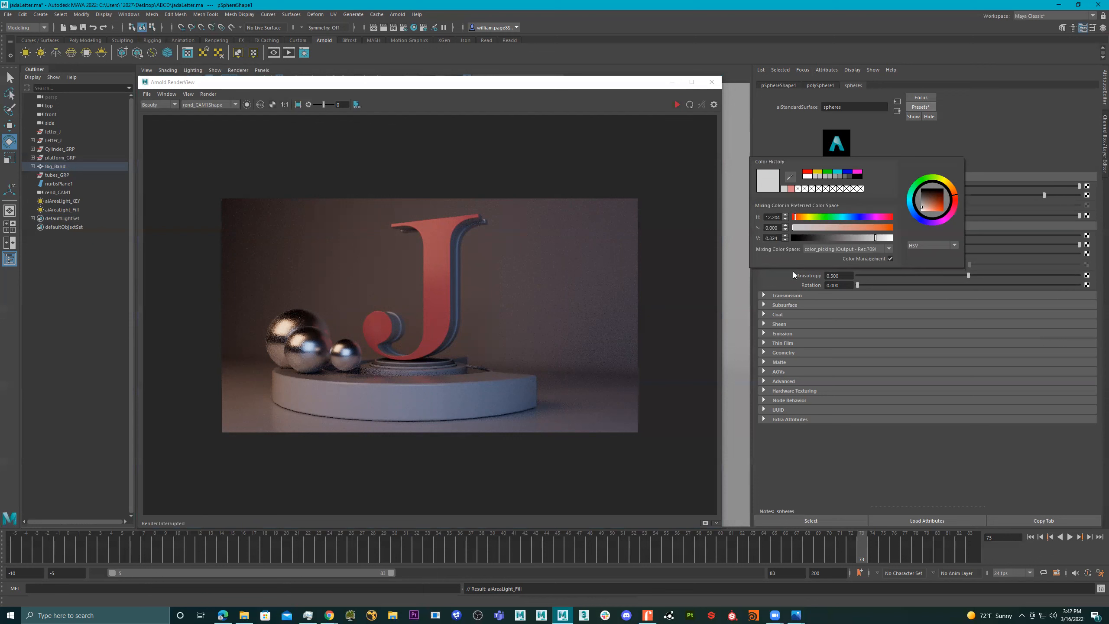
click(845, 195)
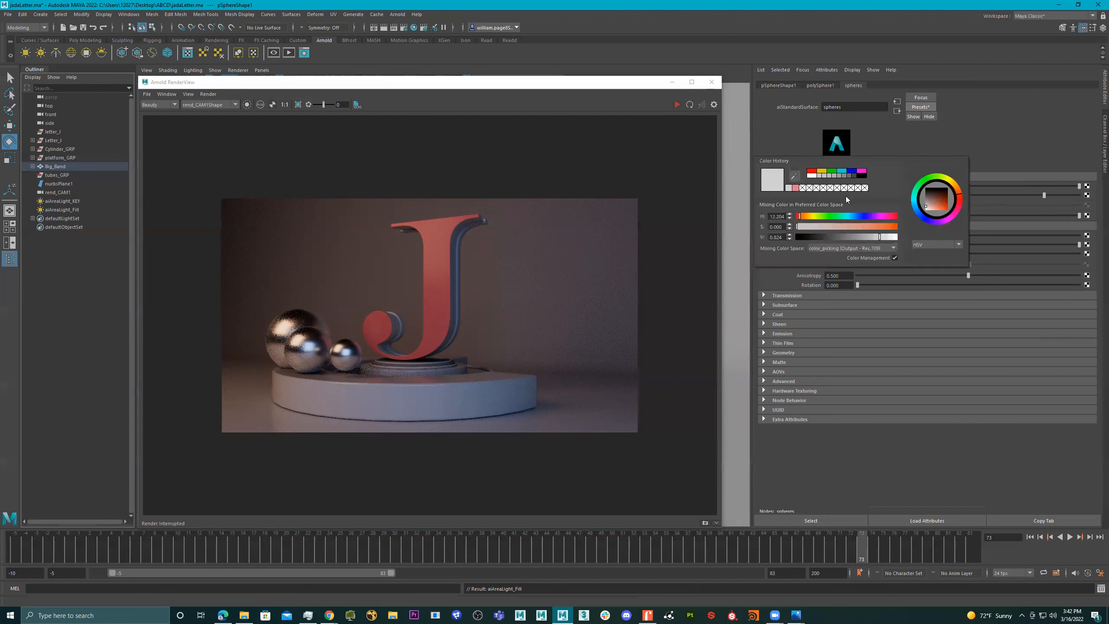
click(926, 180)
click(922, 182)
click(923, 183)
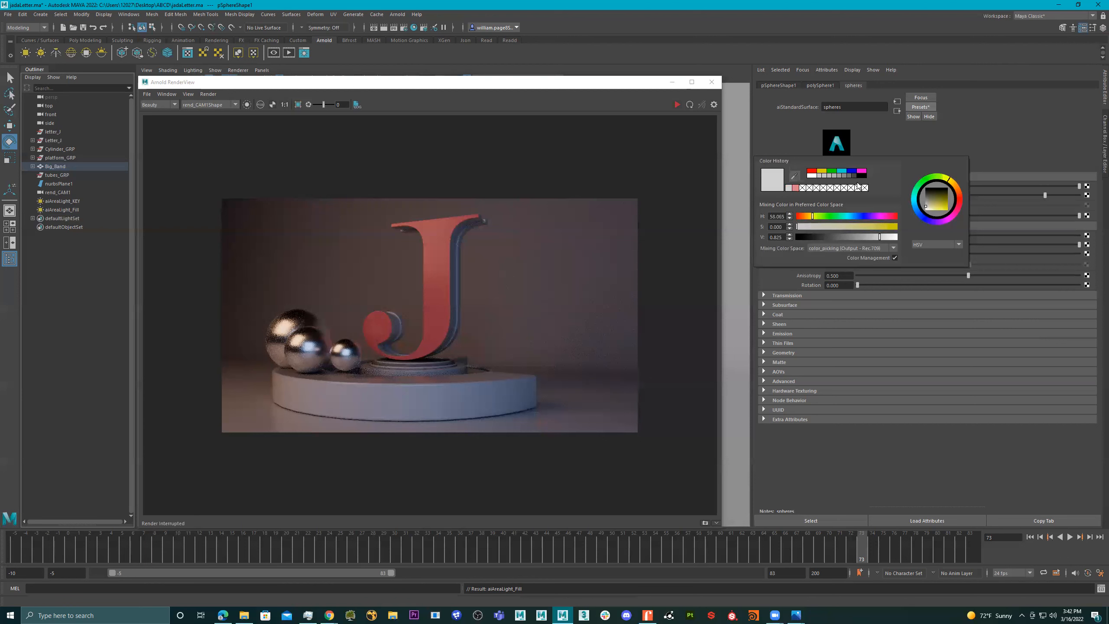
click(843, 173)
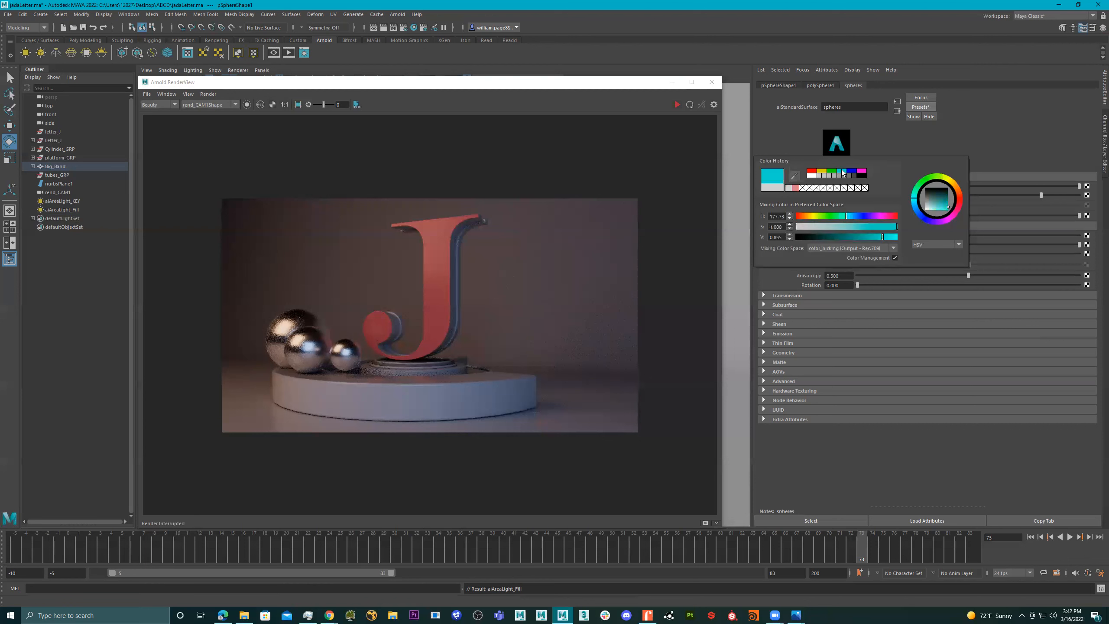
click(841, 216)
click(838, 227)
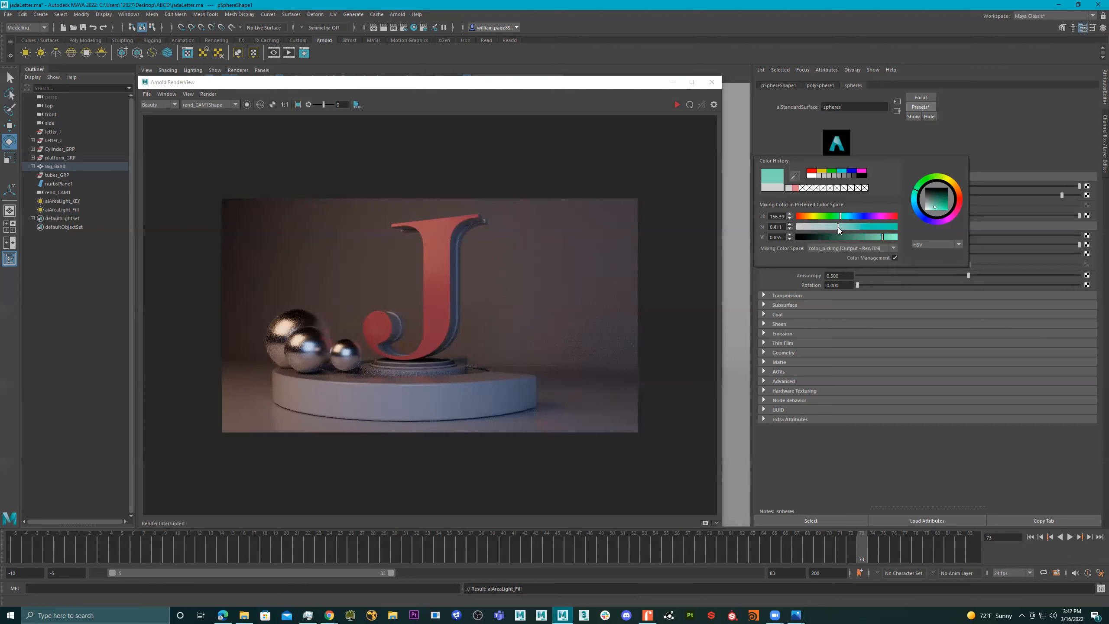
click(677, 104)
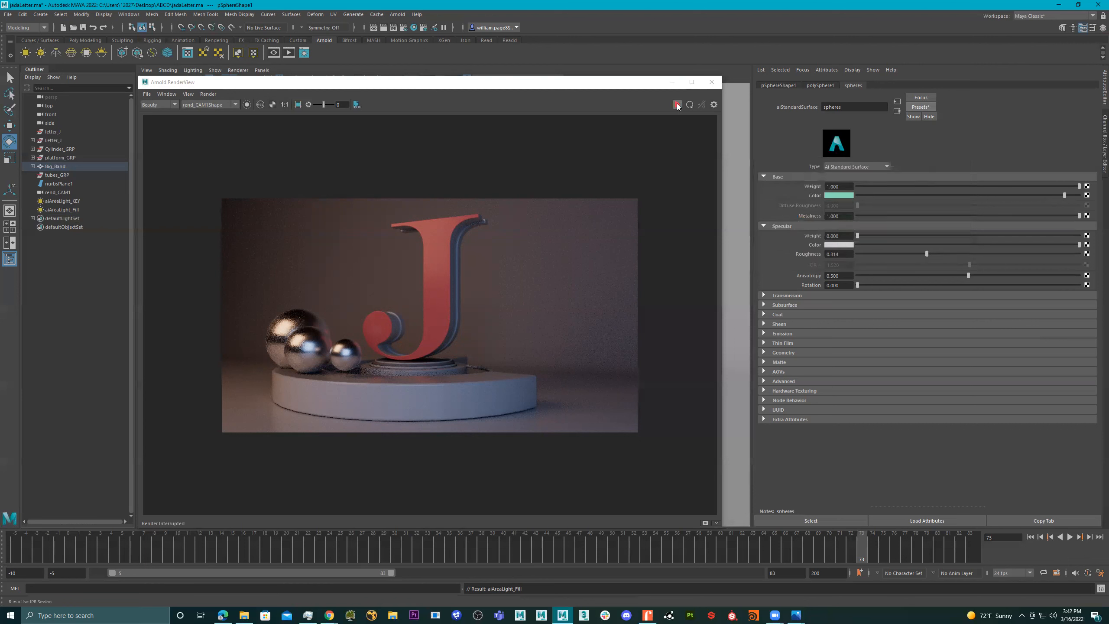
- Lower the saturation of the spheres base color to a pale grey-green
click(849, 195)
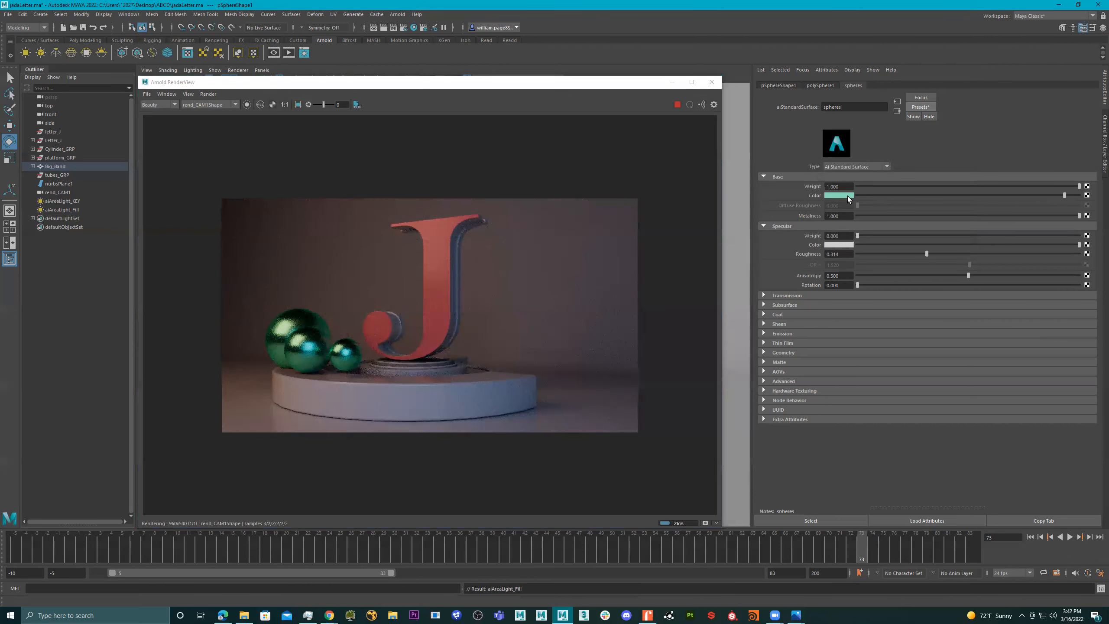
click(813, 228)
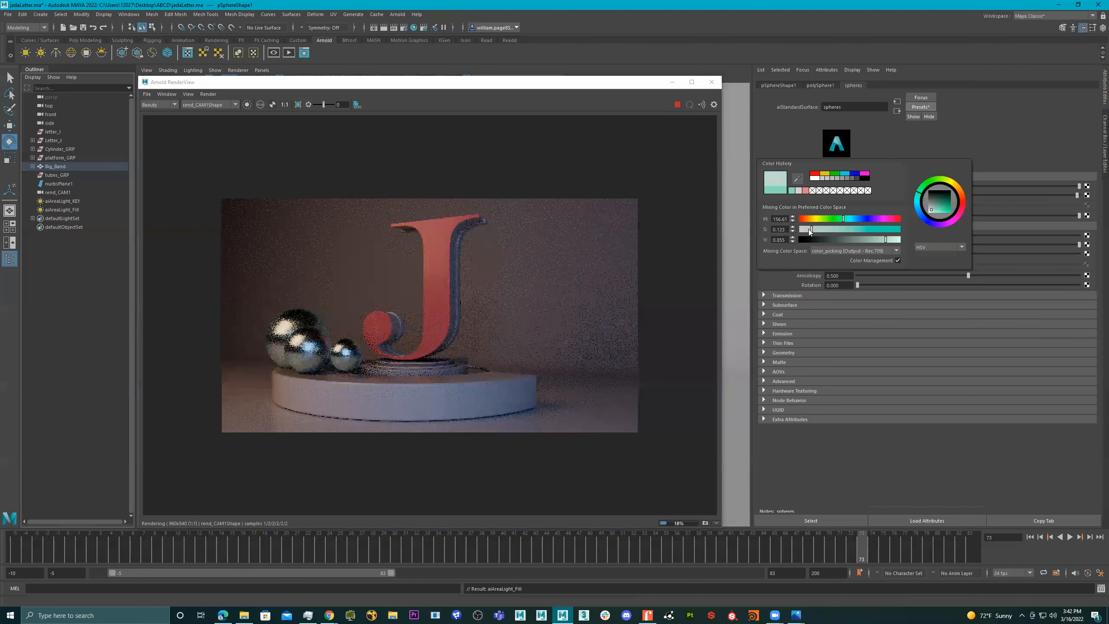
drag(810, 228, 818, 229)
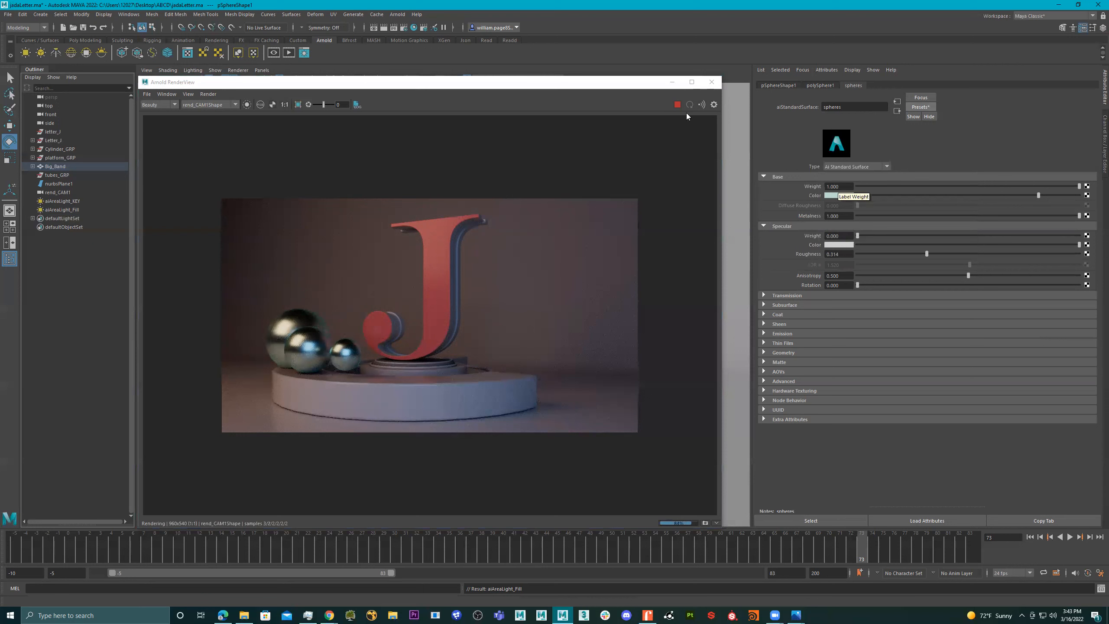
- Select the large round platform band, delete its construction history, and show its BigBand material attributes
click(515, 381)
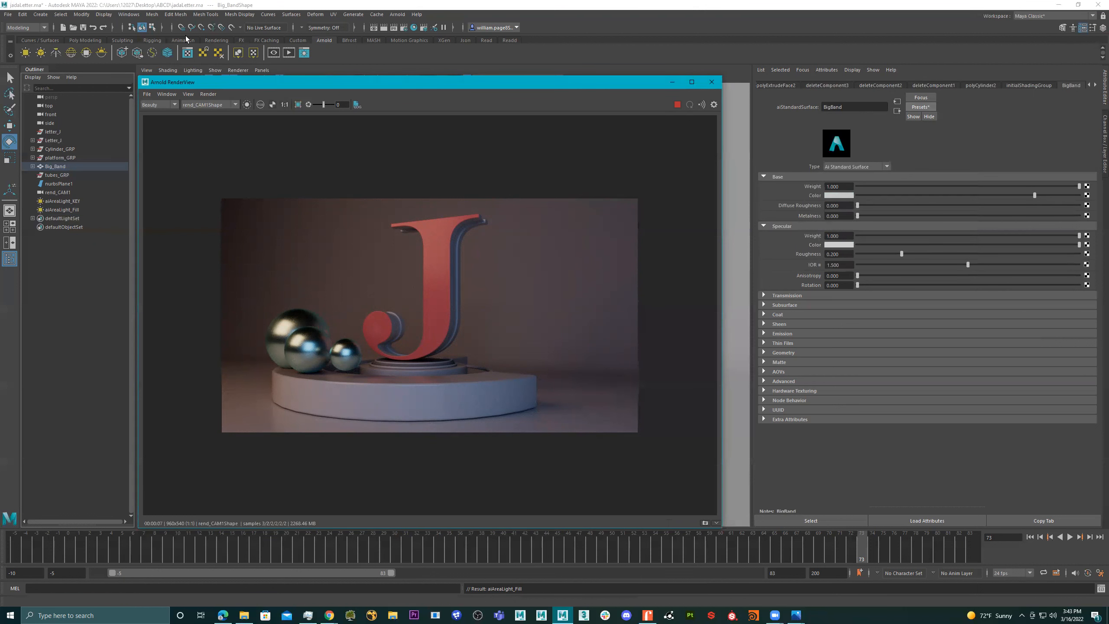
click(84, 40)
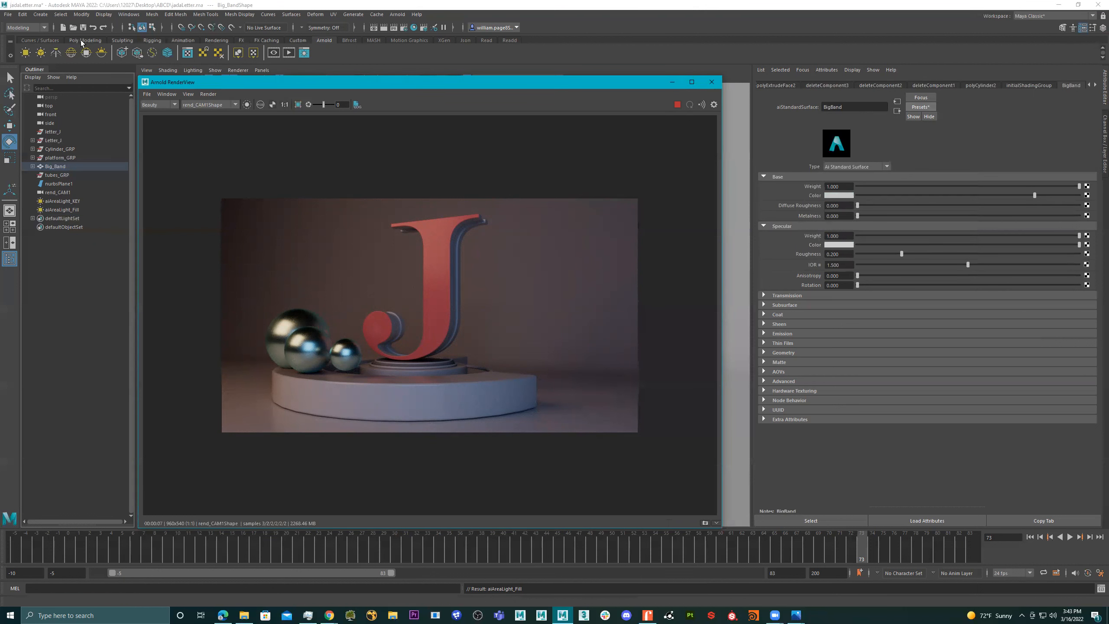
click(224, 54)
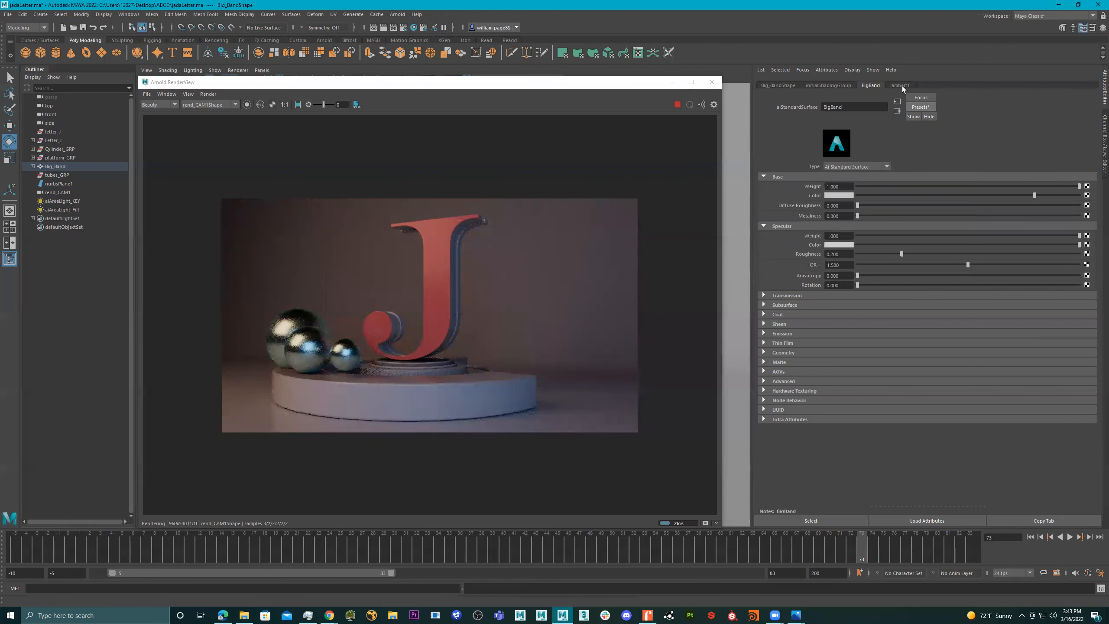
click(901, 85)
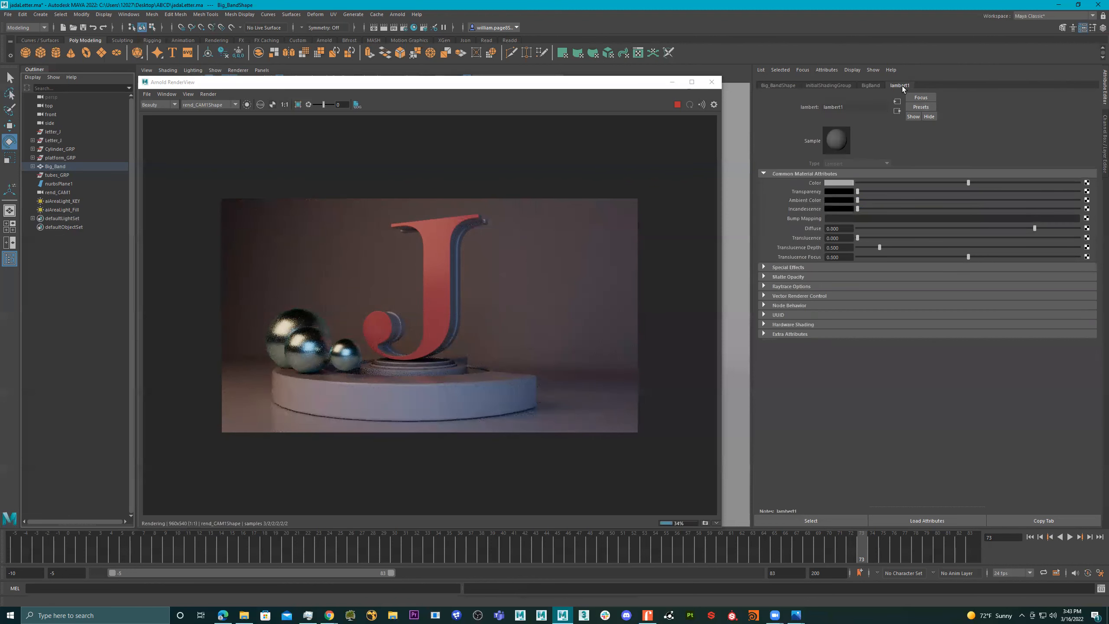
click(444, 402)
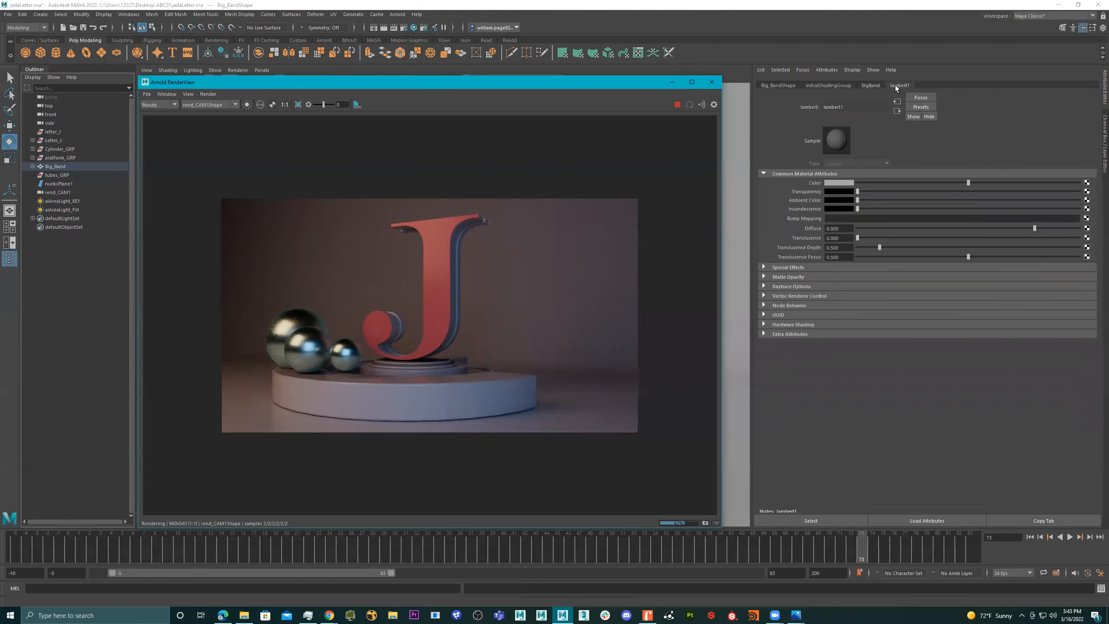
click(875, 86)
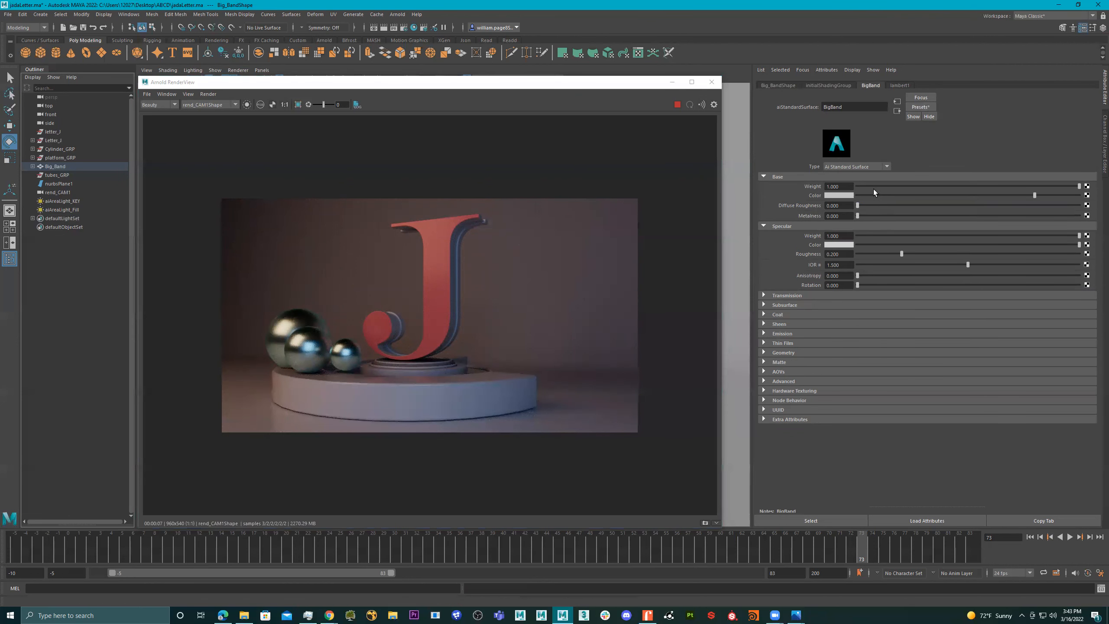
- Apply the Jade preset to the BigBand material and lower its base color saturation to about 0.146
click(921, 108)
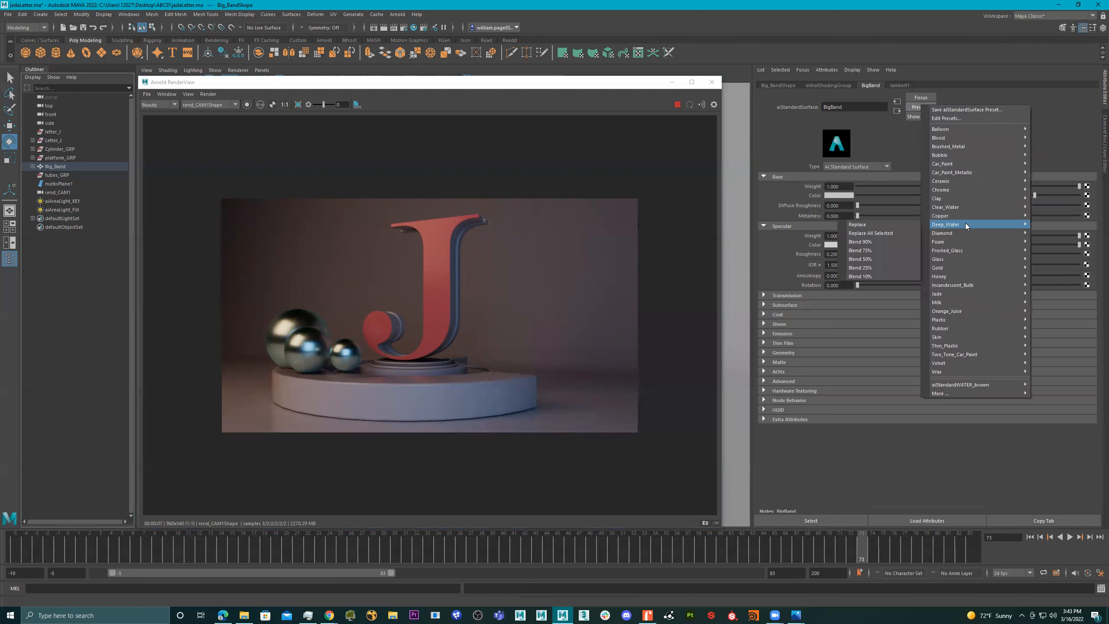
mouse_move(963, 293)
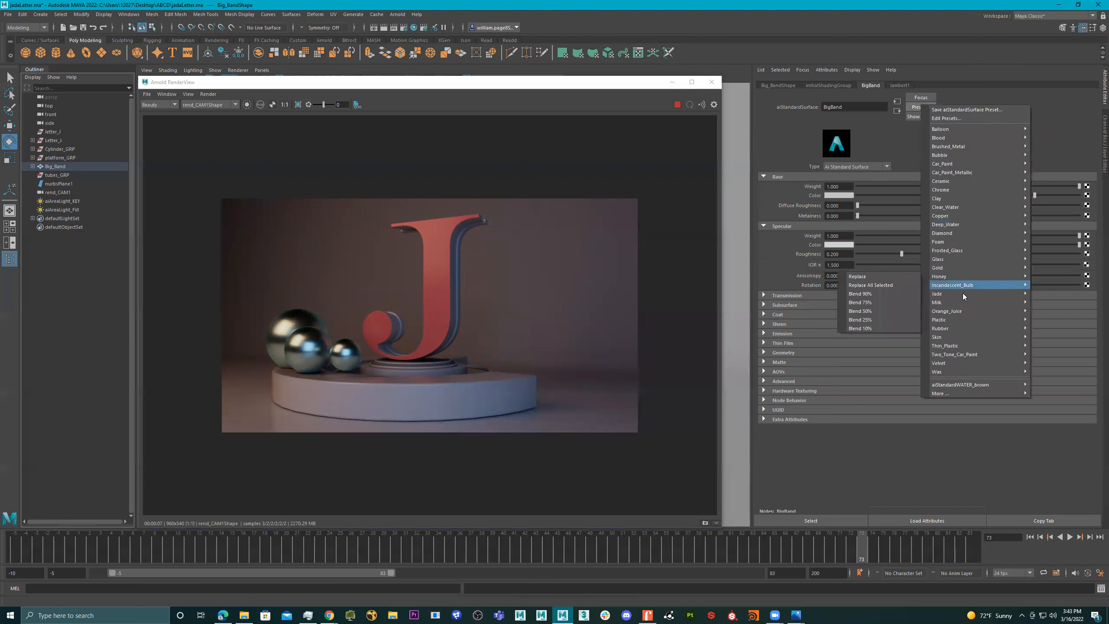
click(891, 302)
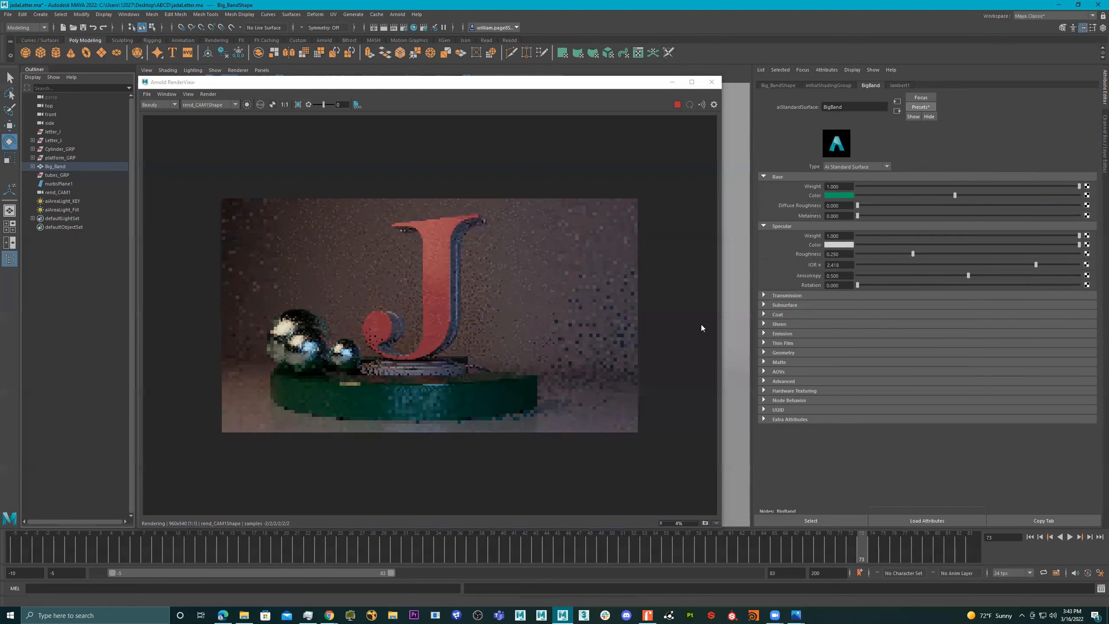
click(844, 195)
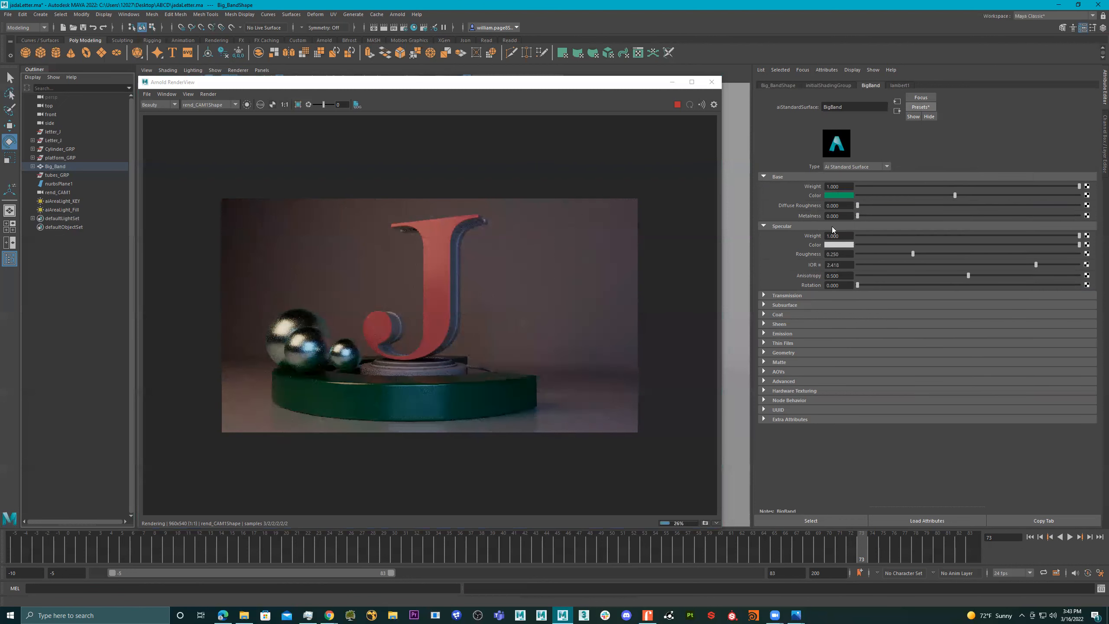
drag(833, 228, 812, 227)
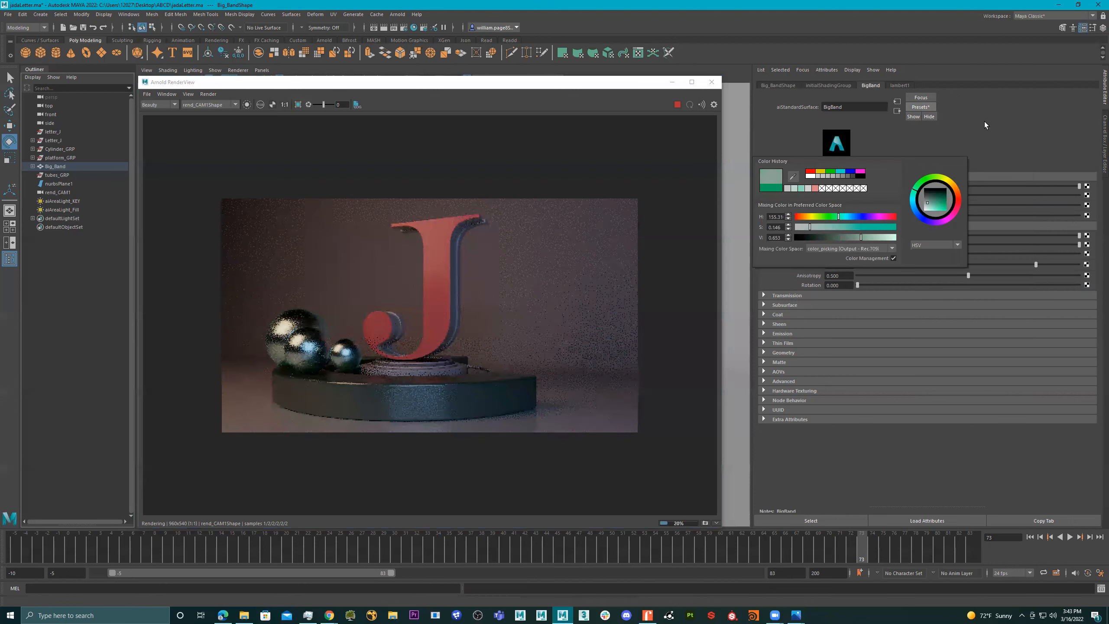
- Set the BigBand transmission color to the light green from the color history
click(802, 304)
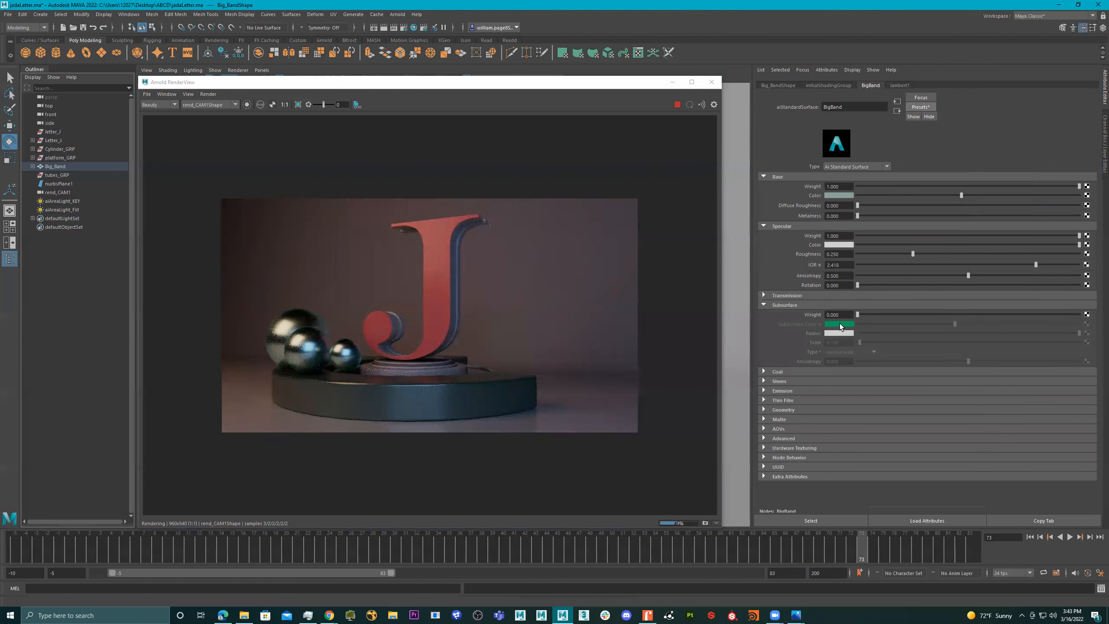
click(788, 295)
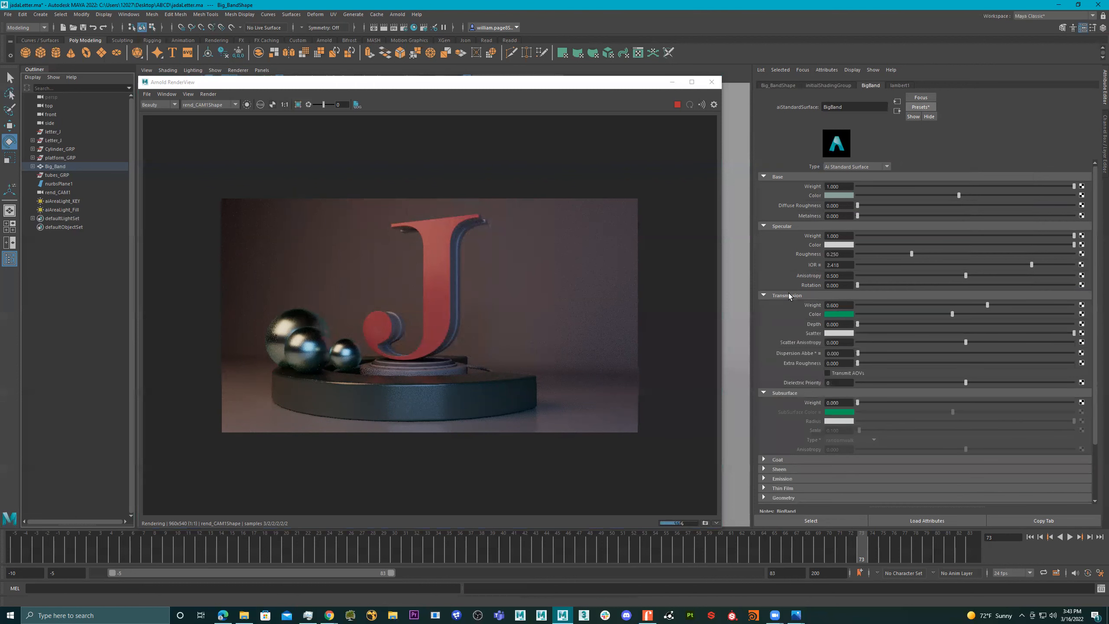
click(835, 316)
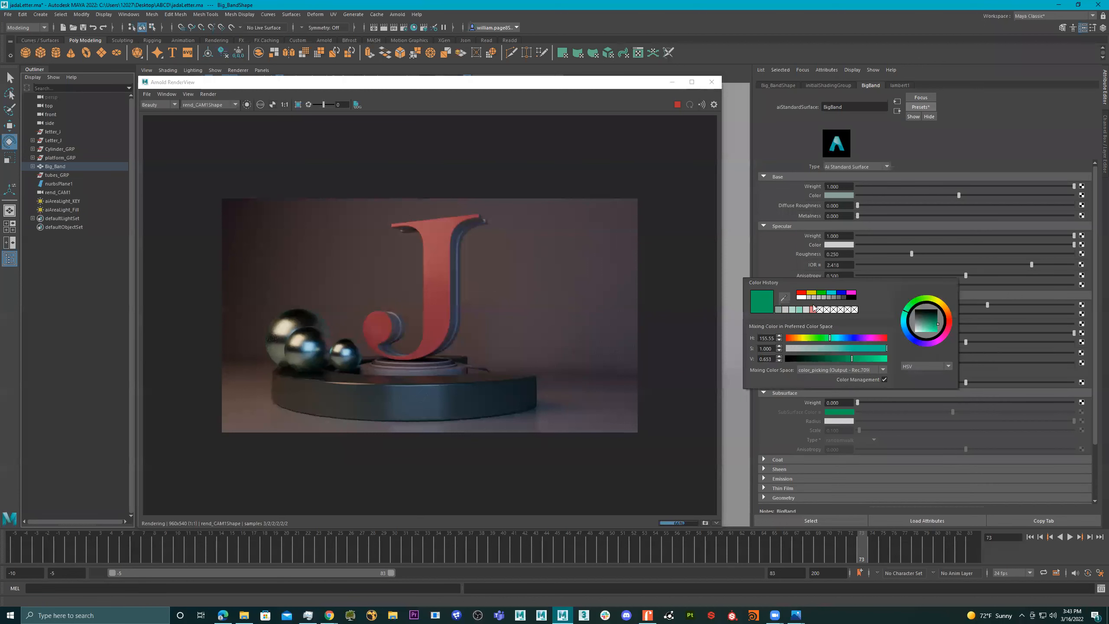
click(779, 309)
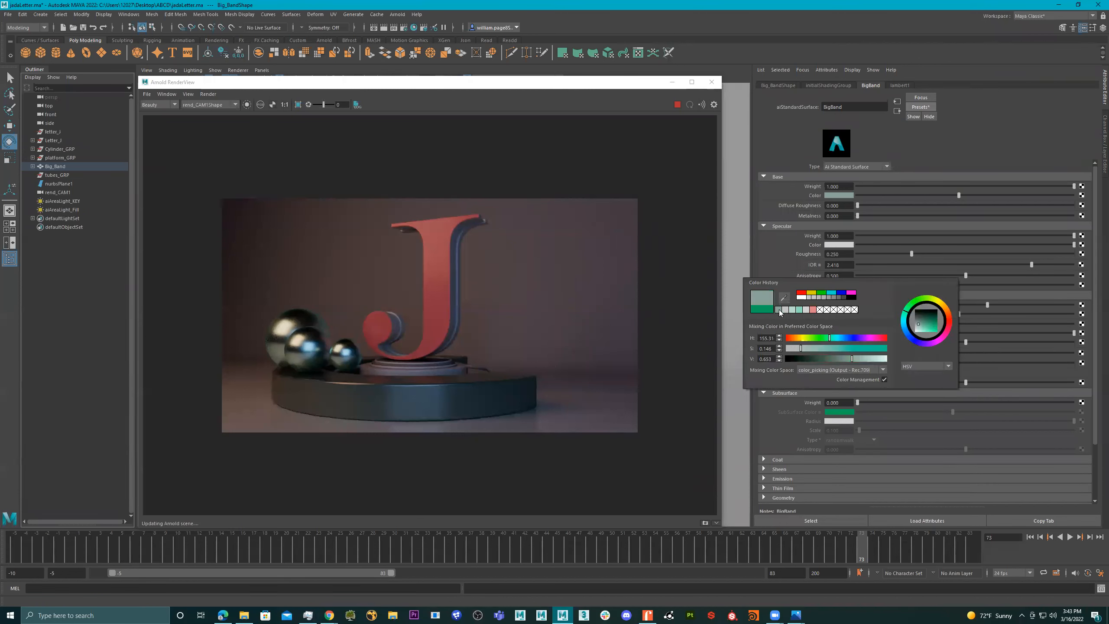
click(802, 310)
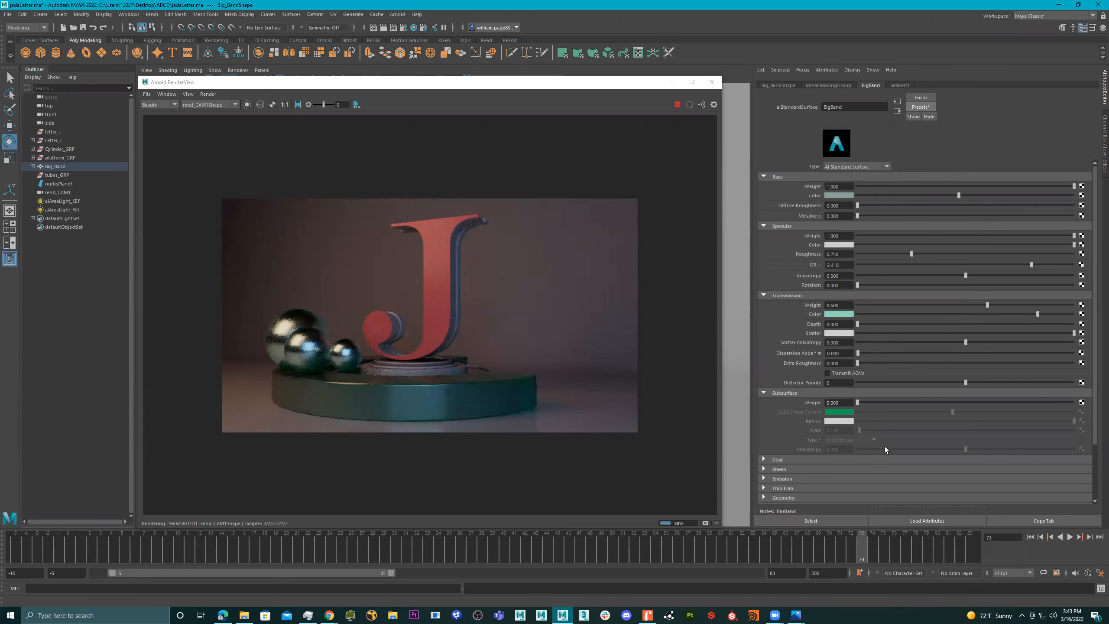
- Expand the BigBand Coat and Sheen settings, and lower the transmission color's saturation to about 0.16
click(881, 457)
scroll(874, 446, down, 4)
click(855, 434)
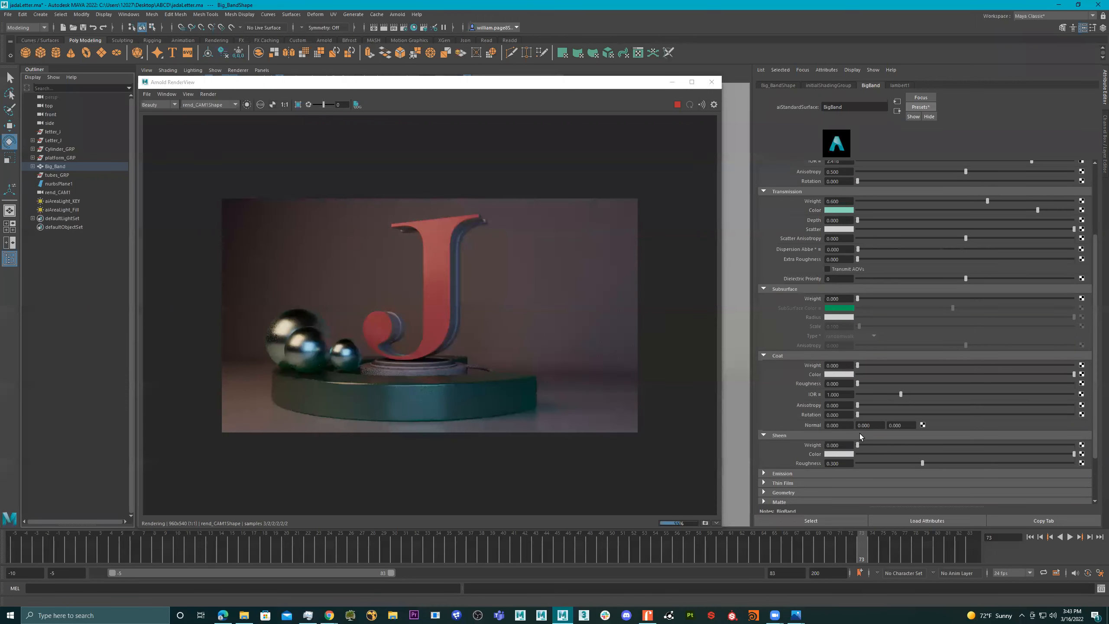
scroll(863, 306, up, 3)
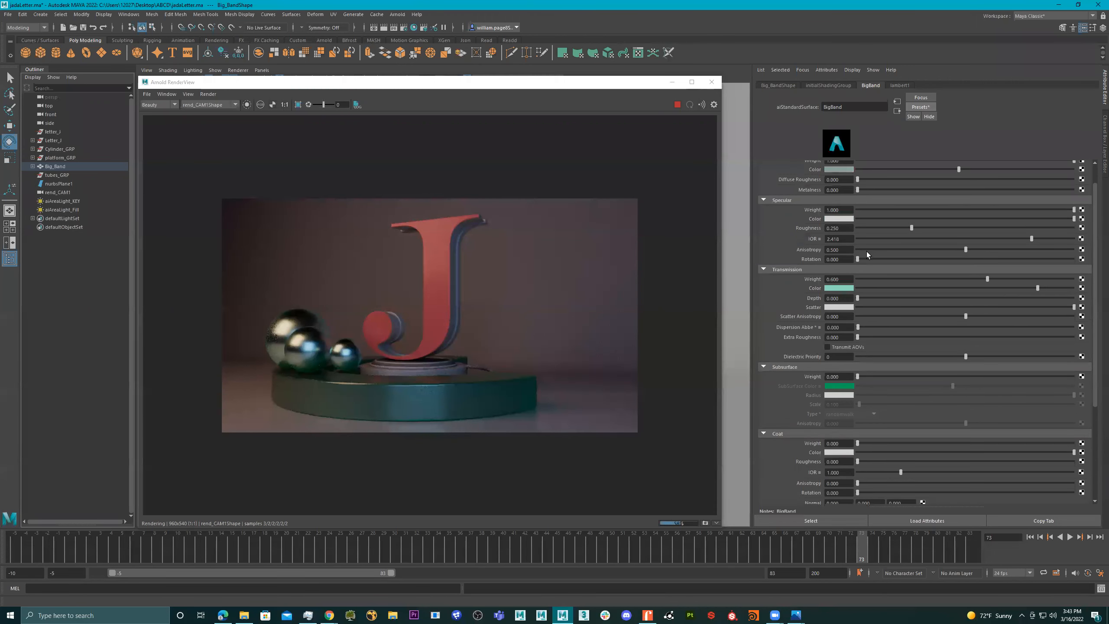
scroll(866, 306, up, 1)
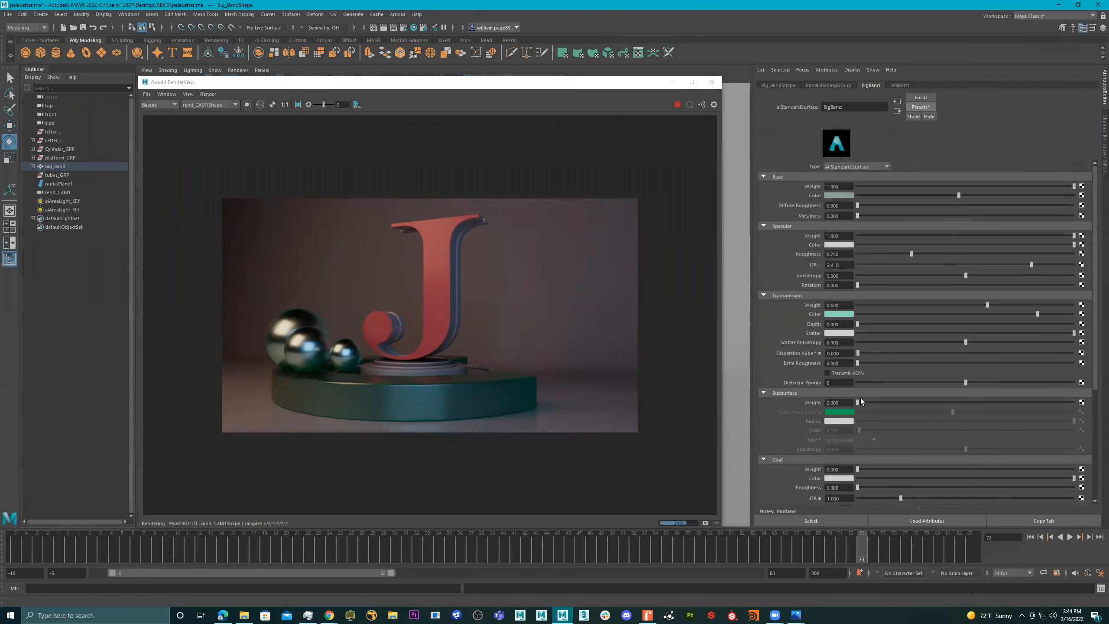
click(839, 315)
click(812, 352)
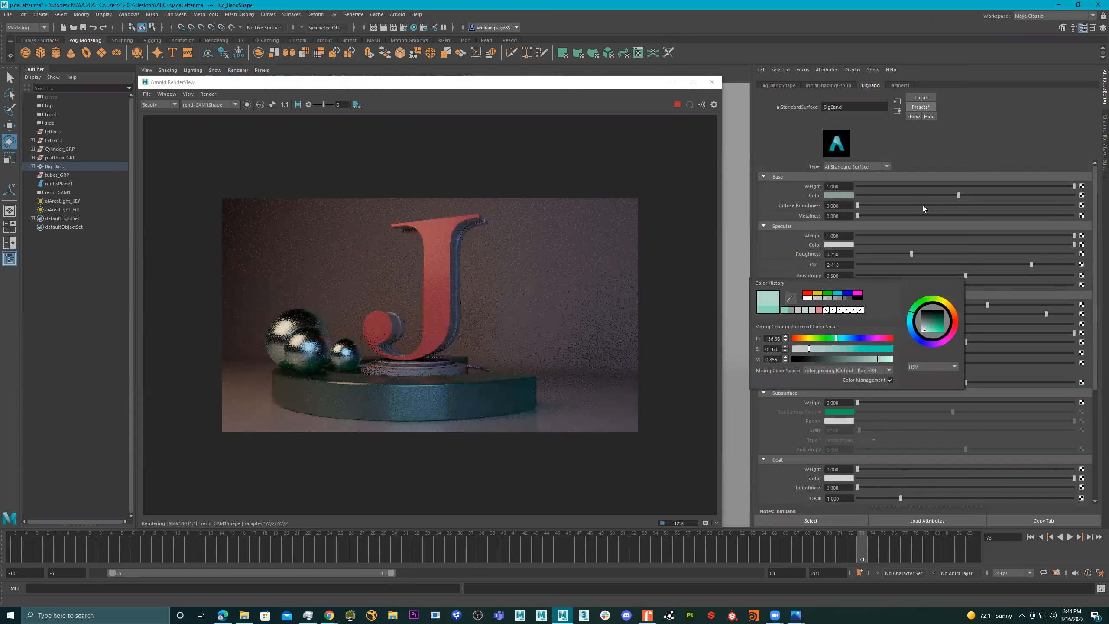
- Brighten the BigBand base color by raising its HSV value while keeping the saturation at 0.146
click(843, 195)
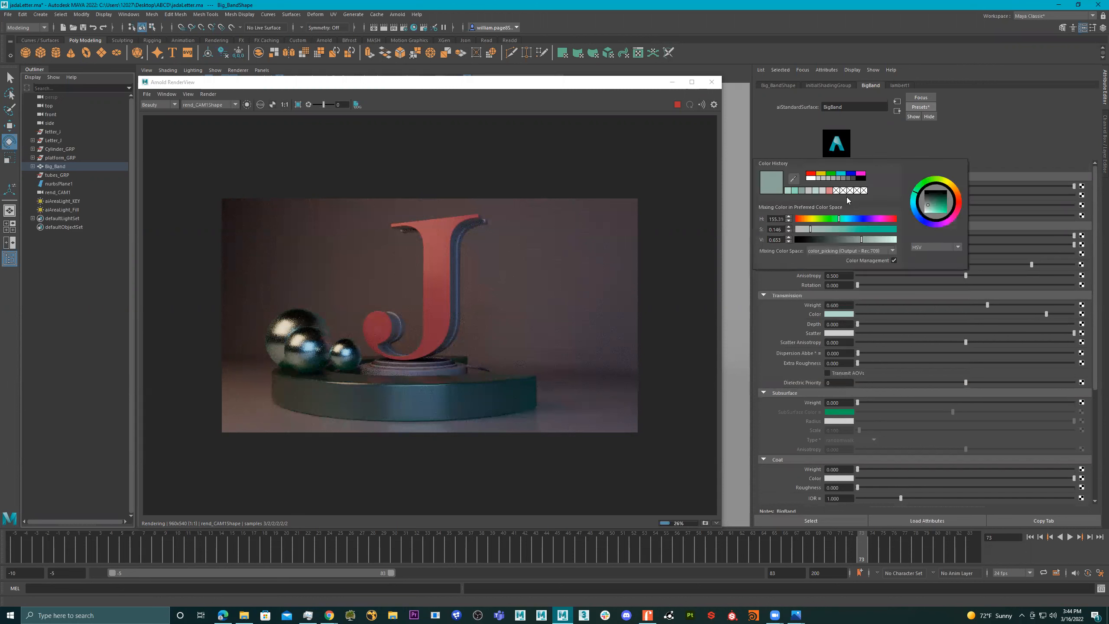
click(840, 196)
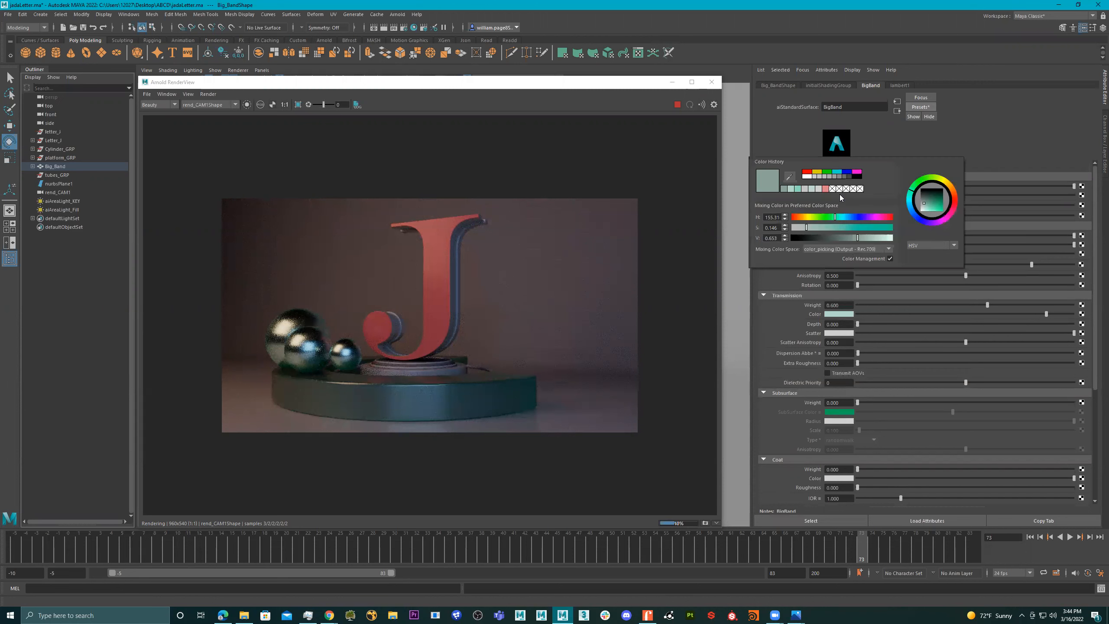
click(880, 237)
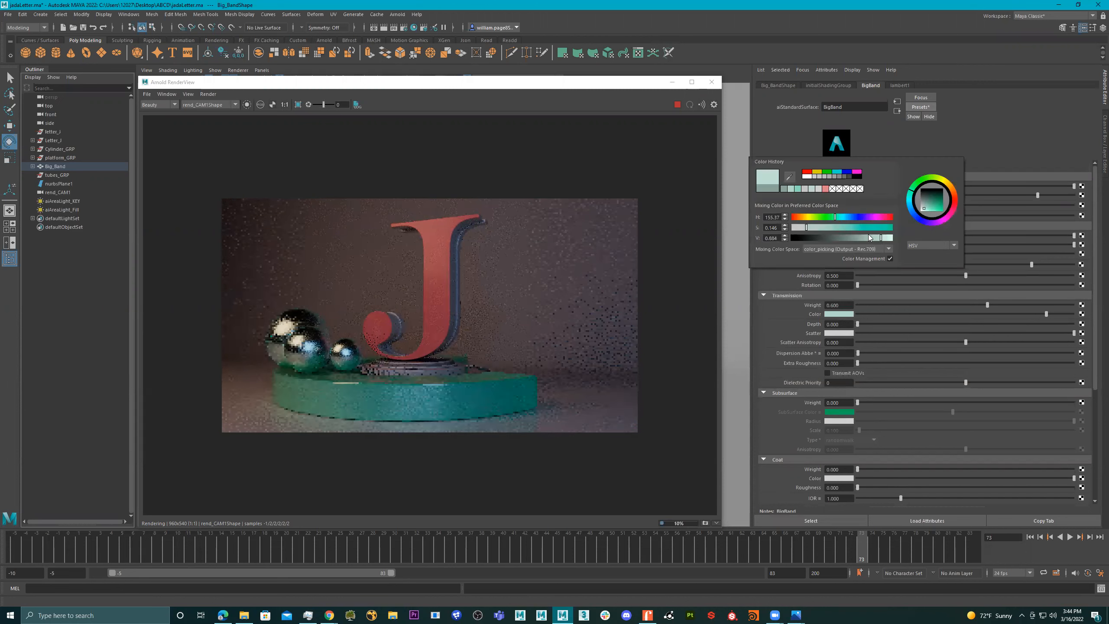
click(874, 237)
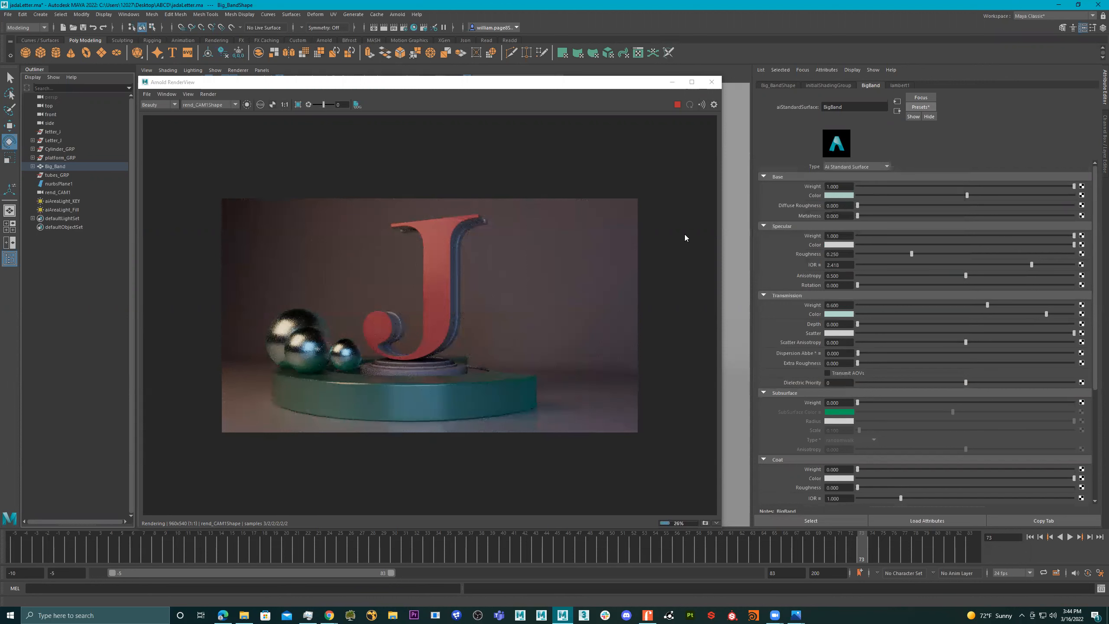
- Brighten the base color of the letter side's leter_Middle material to white and apply a material preset with a subsurface weight of 1
click(455, 247)
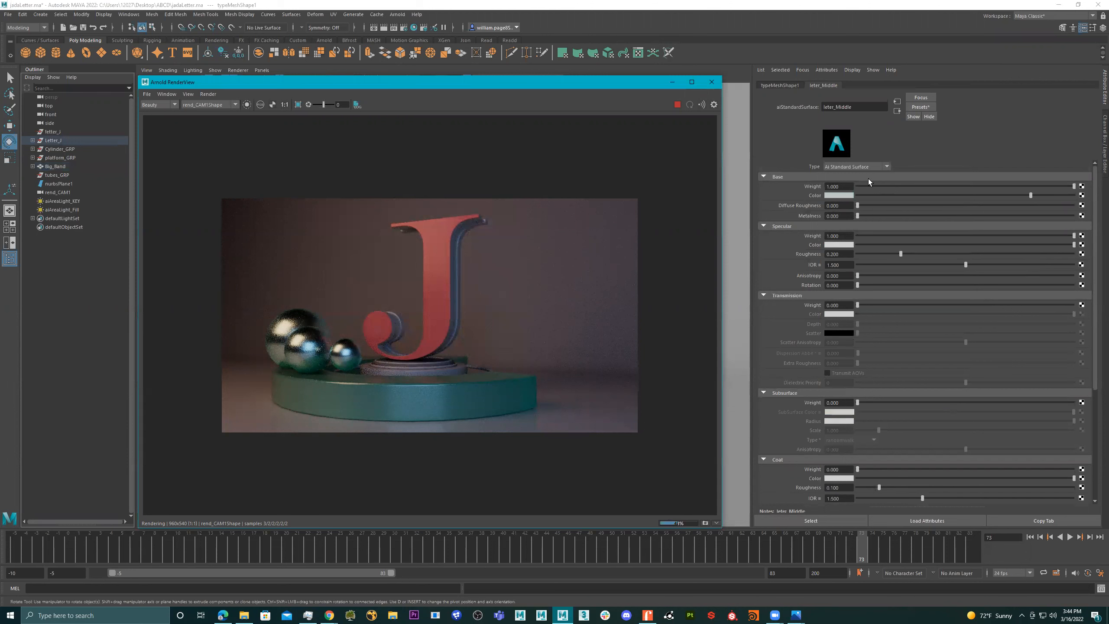
click(848, 195)
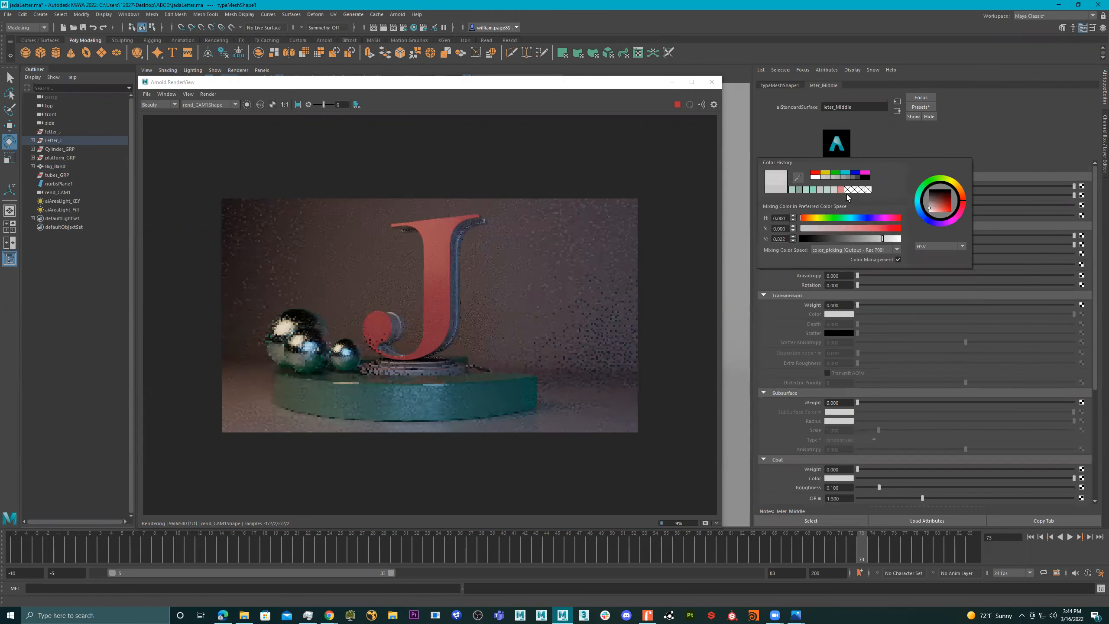
click(928, 106)
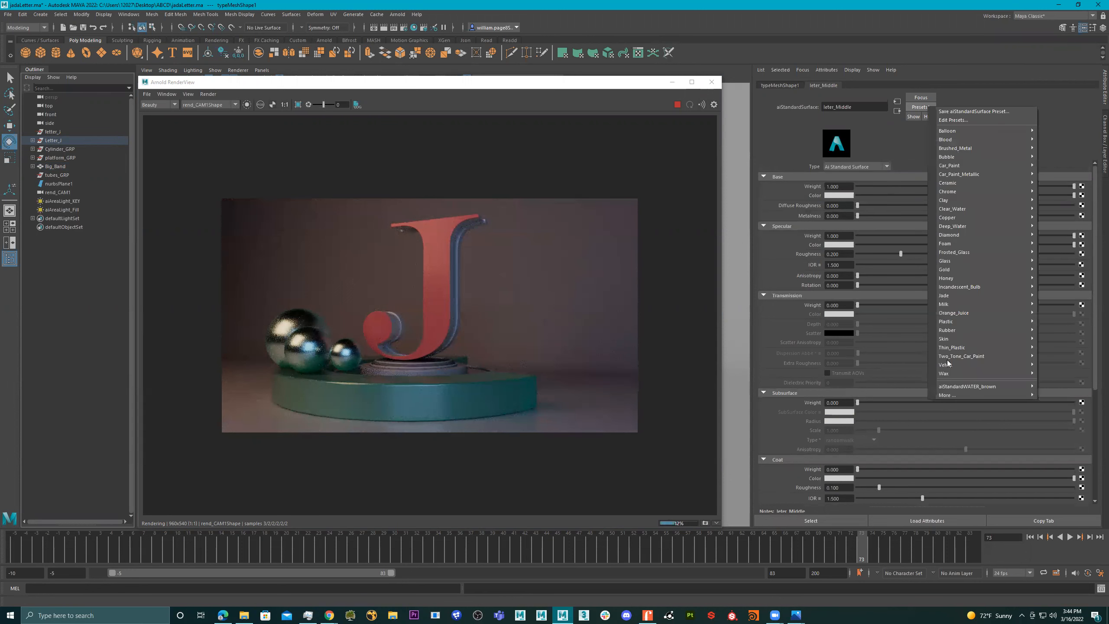
mouse_move(948, 364)
mouse_move(946, 339)
click(891, 307)
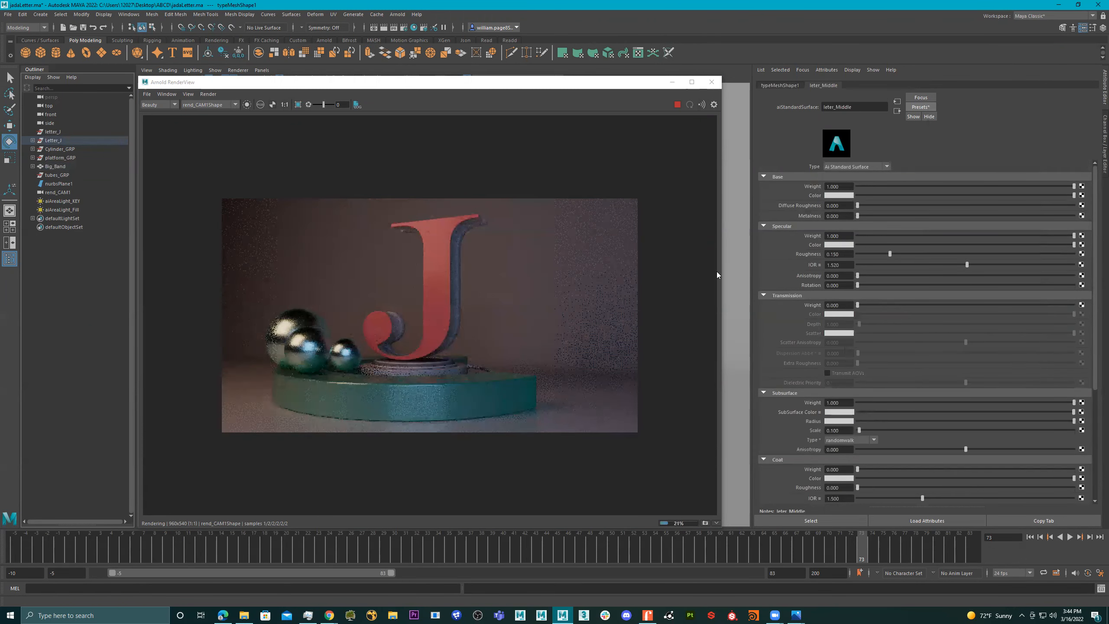
- Select the small band under the letter and set its platform material's base color to a desaturated light green
click(433, 372)
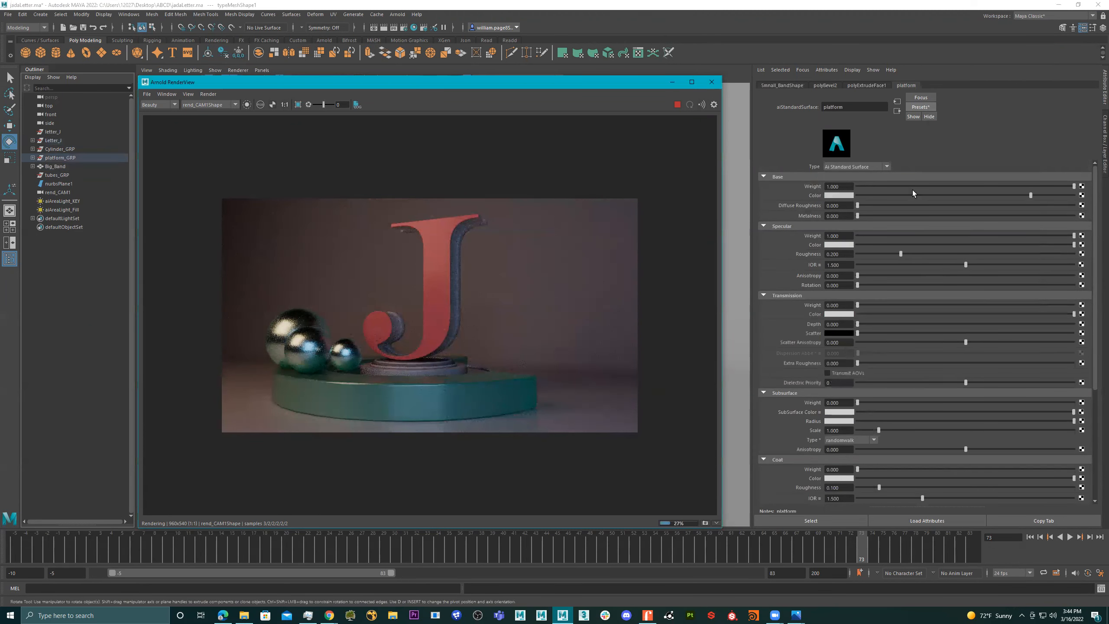
click(841, 195)
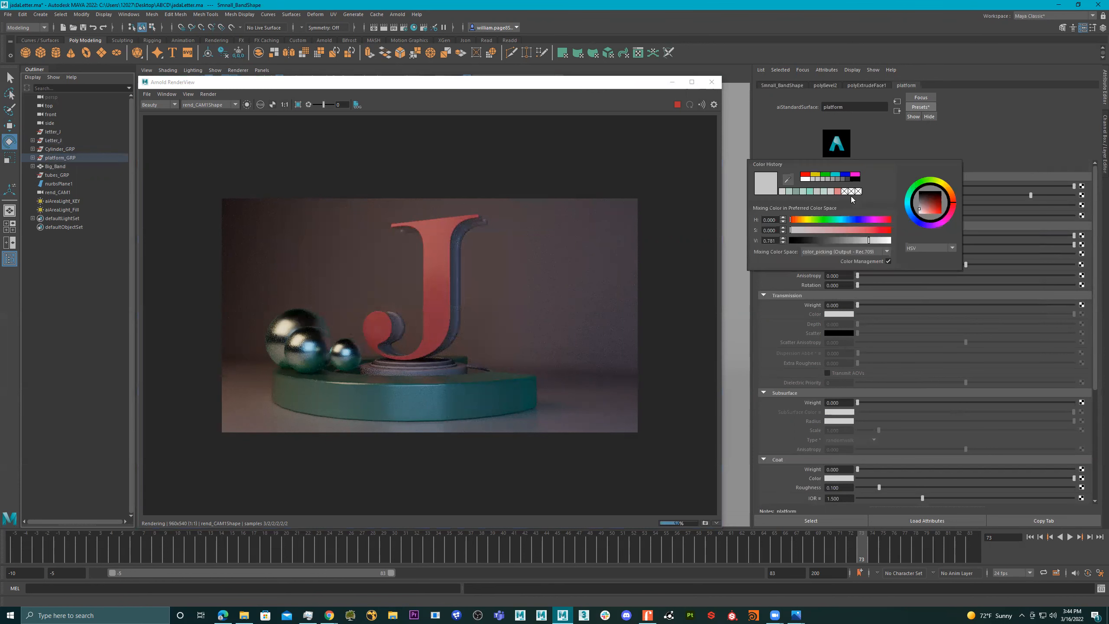
click(836, 176)
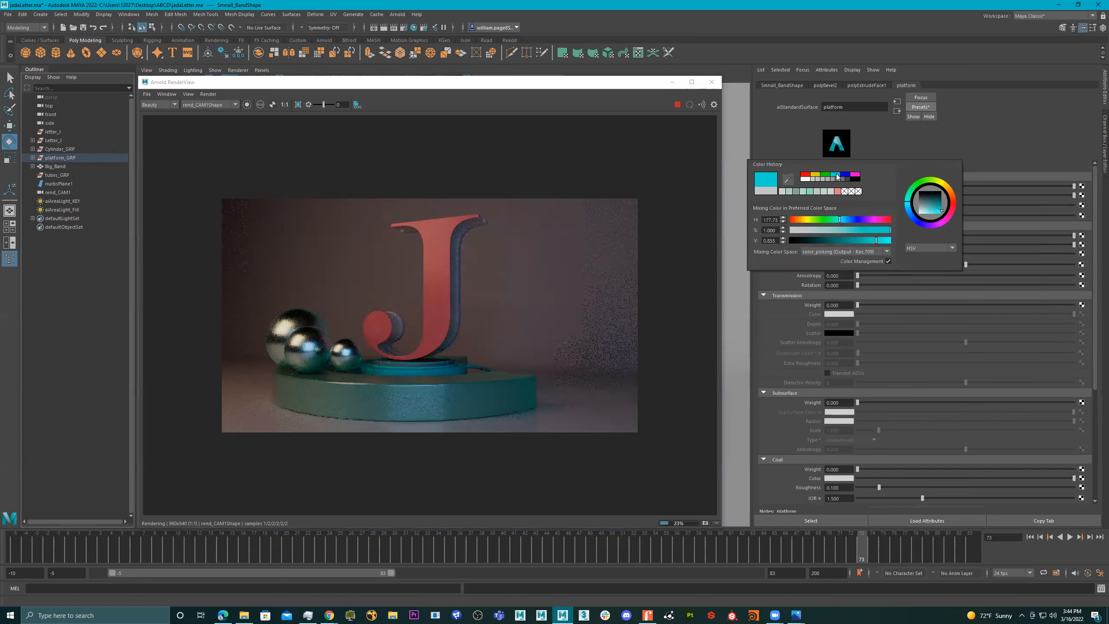
click(825, 176)
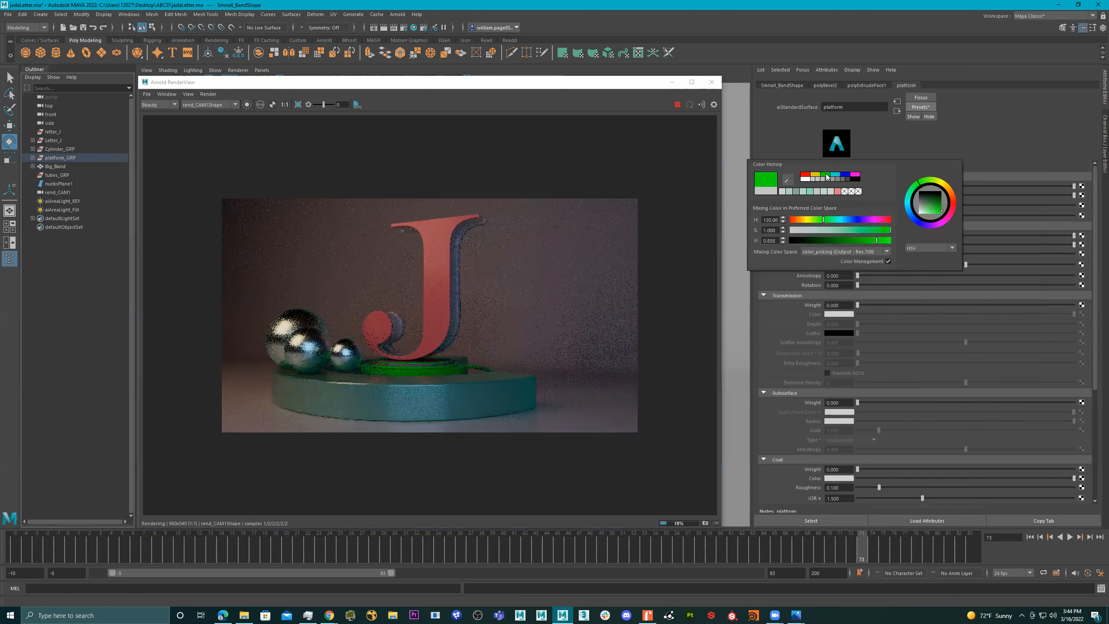
click(813, 230)
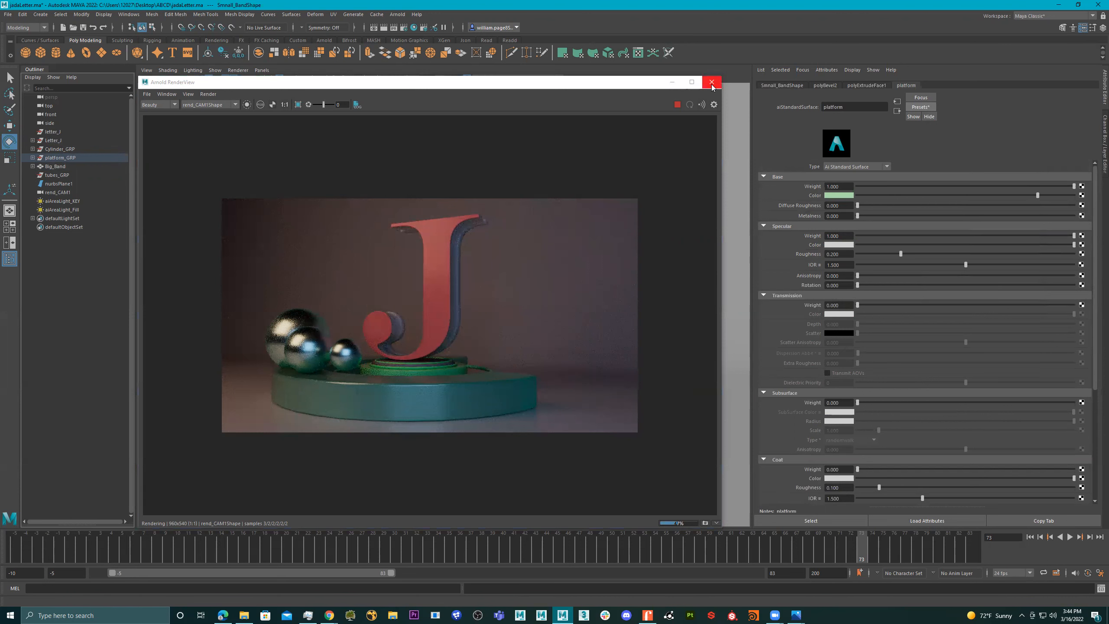
- Close the Arnold RenderView and switch the viewport from rend_CAM1 to the persp camera
click(304, 72)
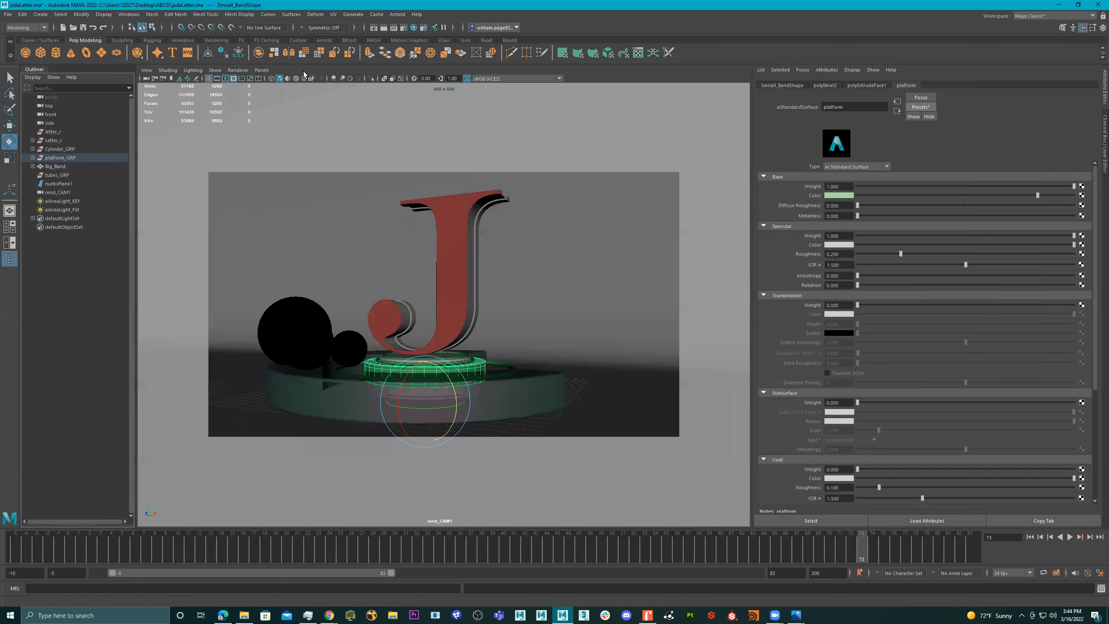
click(268, 73)
click(262, 70)
mouse_move(297, 79)
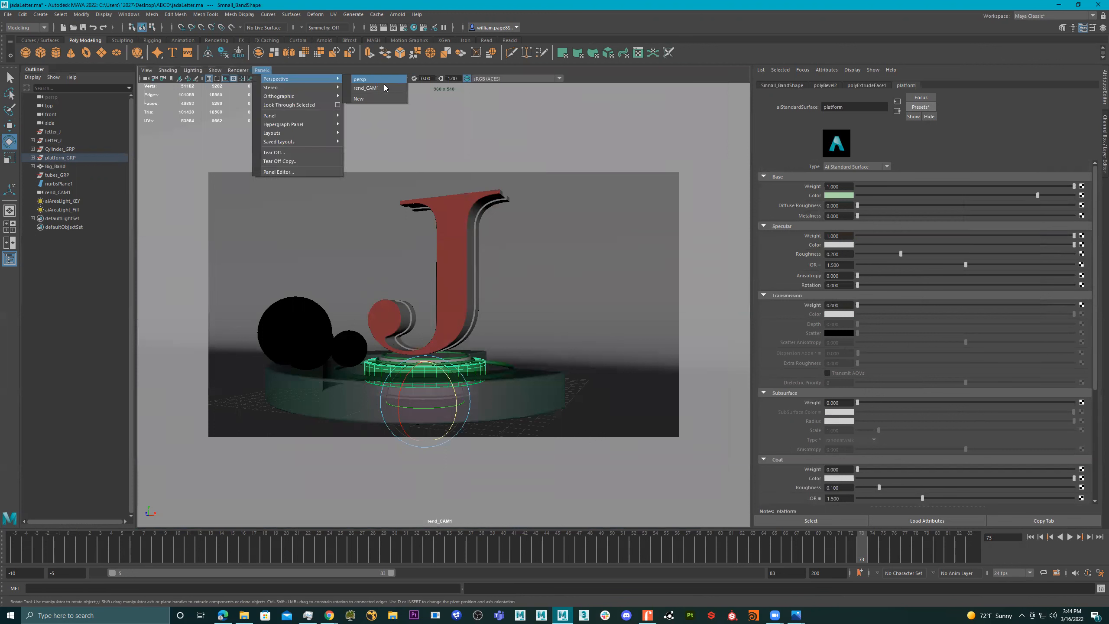
click(381, 81)
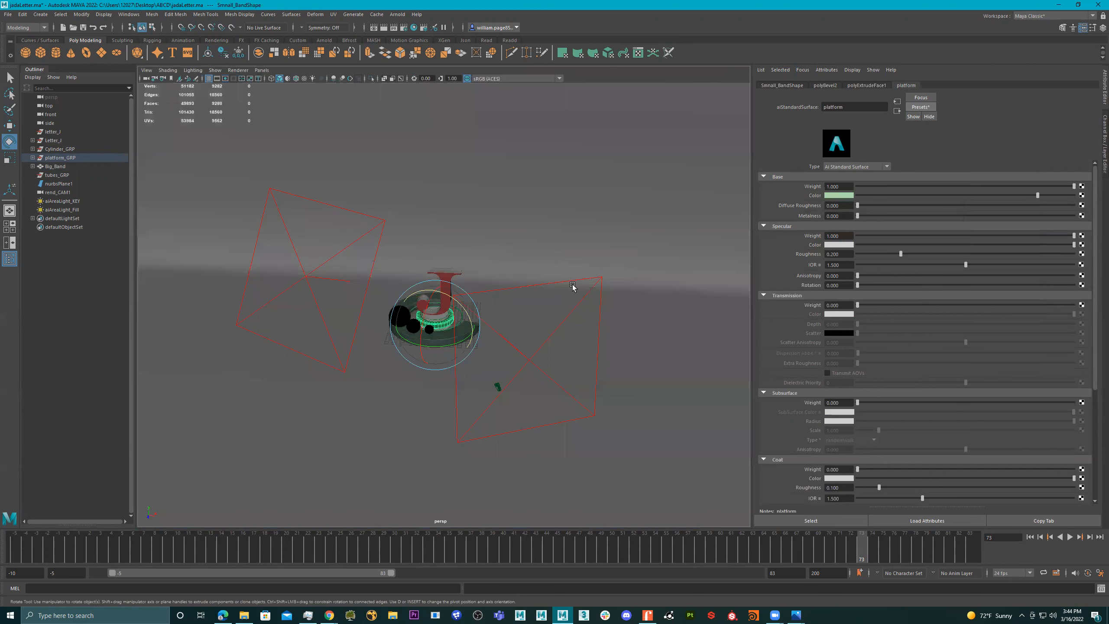
- Duplicate the fill area light in front of the platform and move the copy upward
alt+drag(517, 309, 518, 344)
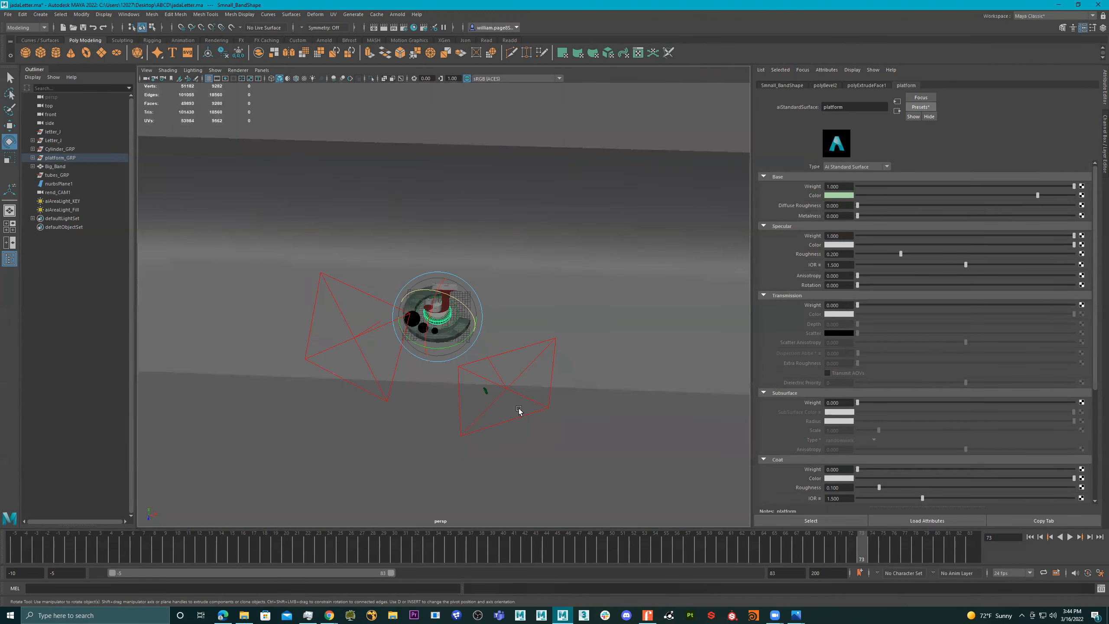
click(542, 417)
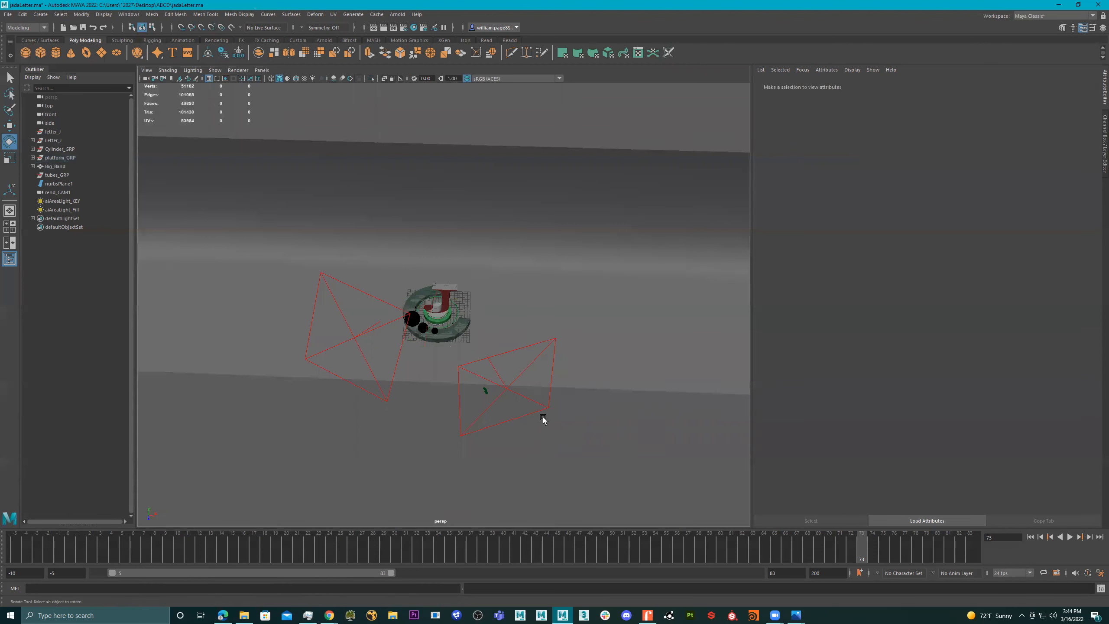
click(578, 410)
key(ctrl+d)
key(w)
drag(507, 361, 489, 253)
- Look through the duplicated fill light and reposition it high above and behind the scene, aimed down at the letter J
click(262, 70)
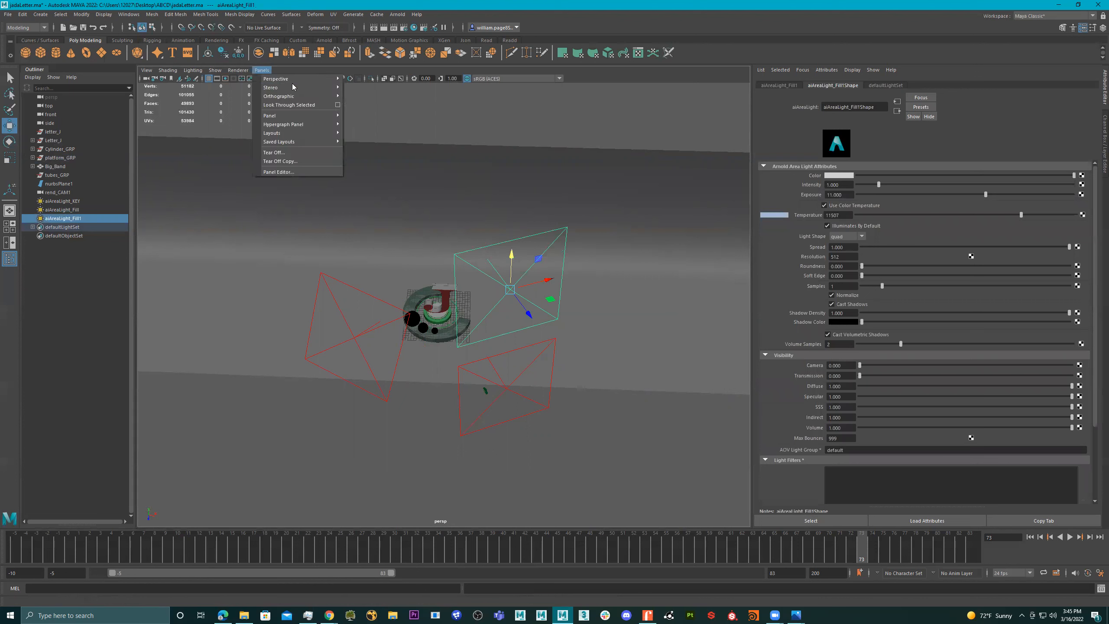
click(295, 105)
alt+drag(479, 391, 530, 395)
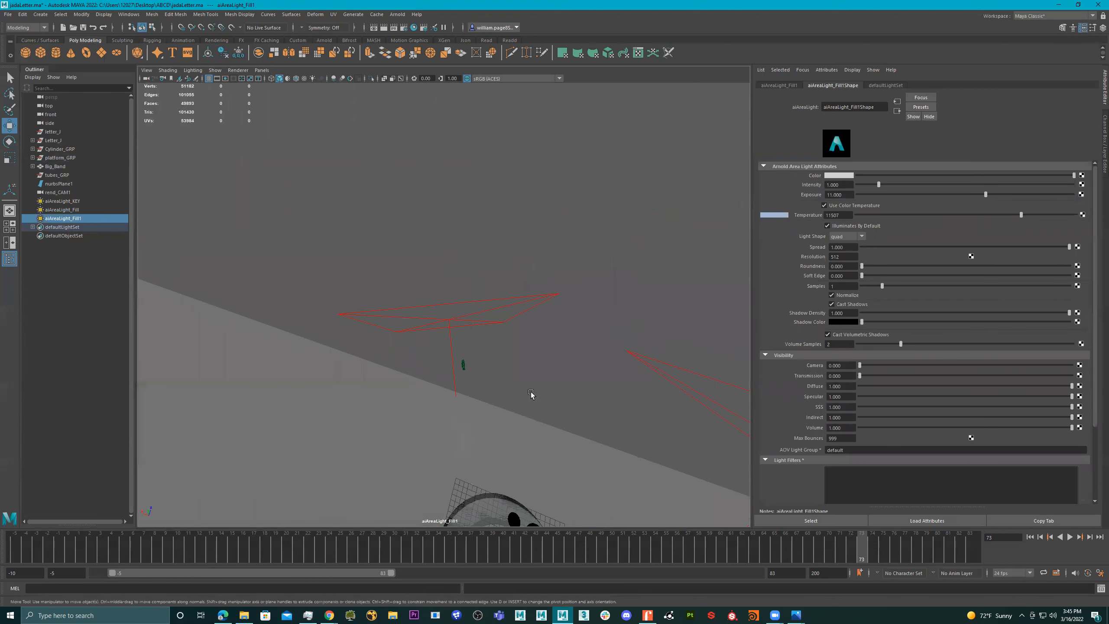
alt+middle_drag(530, 395, 416, 215)
alt+drag(406, 216, 409, 398)
click(409, 399)
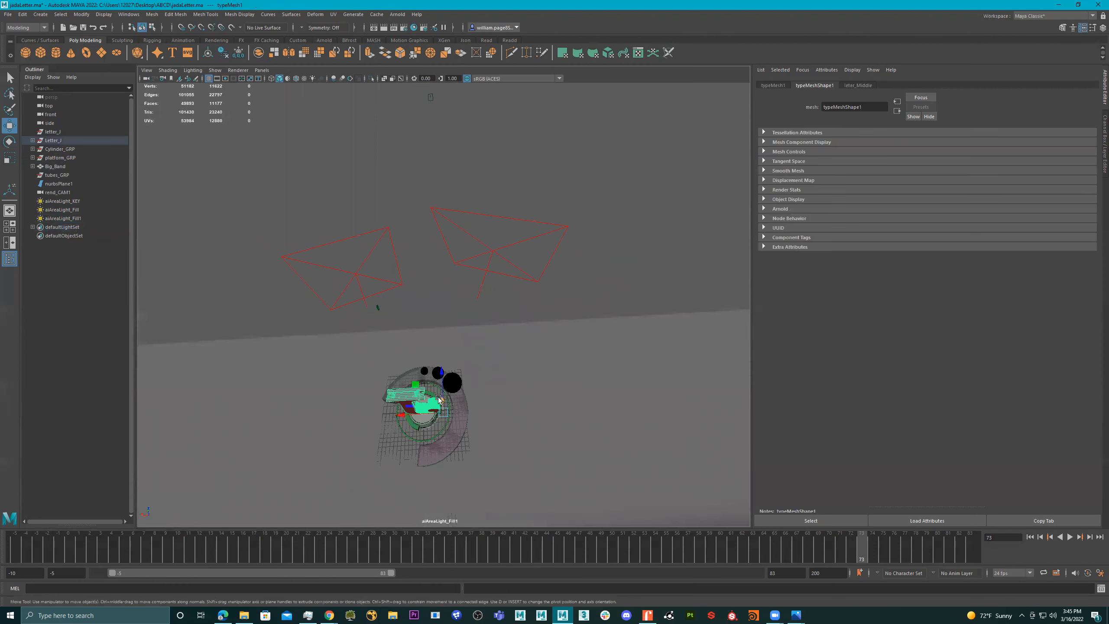
key(f)
alt+drag(566, 327, 619, 340)
alt+right_drag(619, 339, 462, 360)
alt+drag(468, 359, 475, 356)
alt+middle_drag(475, 356, 459, 371)
alt+drag(475, 361, 497, 350)
- Return to the persp camera and stretch the duplicated overhead light wider along its width
click(262, 70)
mouse_move(330, 79)
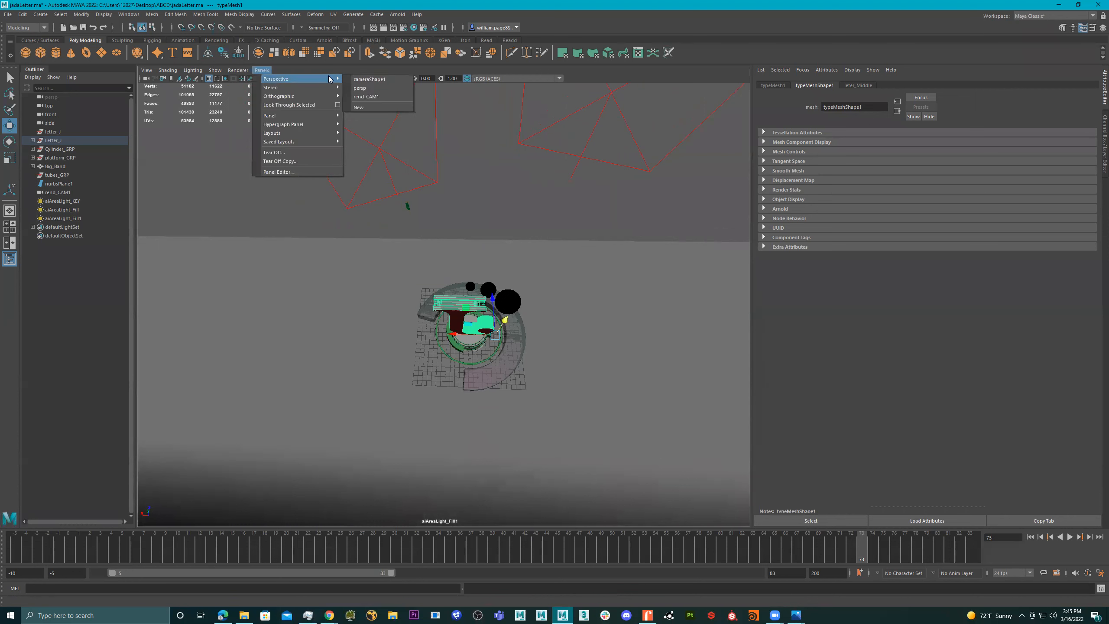
click(359, 88)
alt+drag(478, 273, 486, 262)
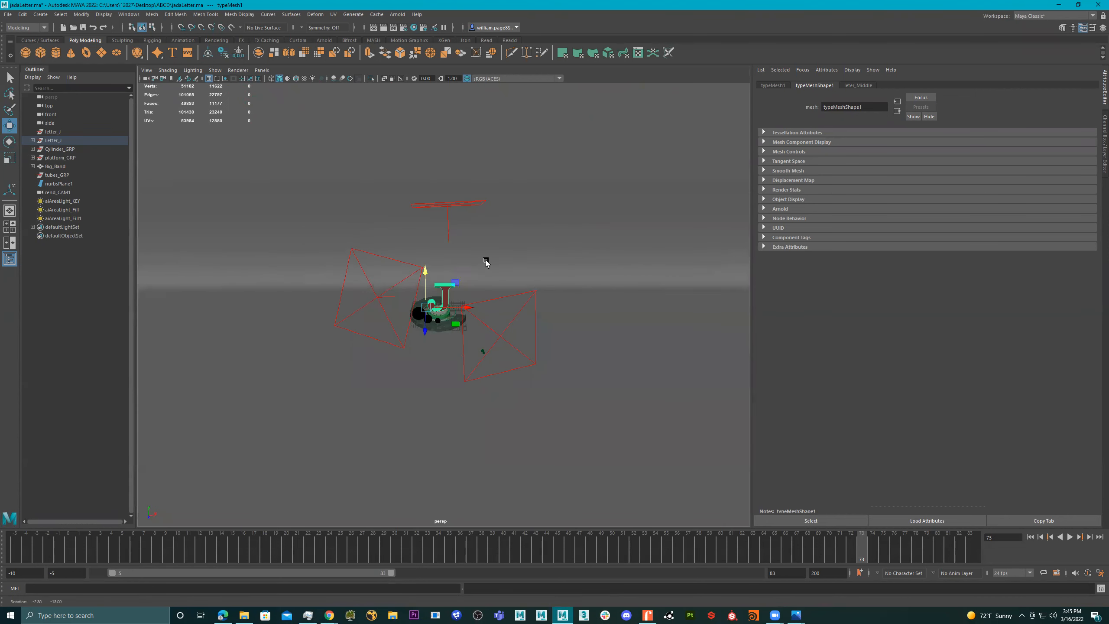
click(458, 204)
key(t)
key(e)
alt+drag(485, 220, 477, 229)
key(r)
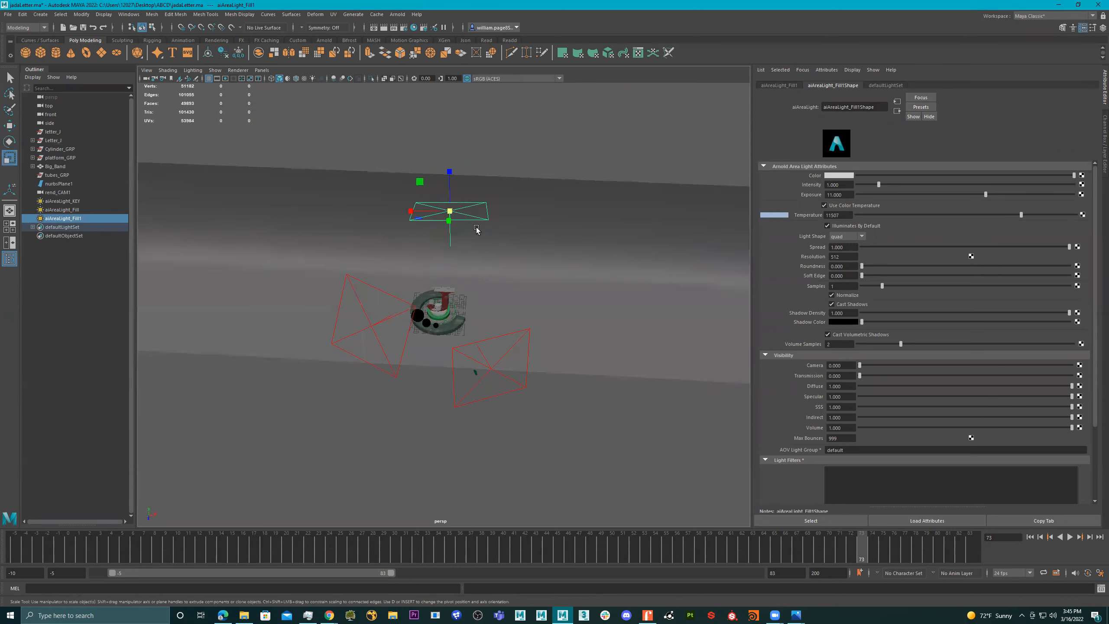
drag(412, 211, 388, 212)
alt+drag(465, 227, 434, 200)
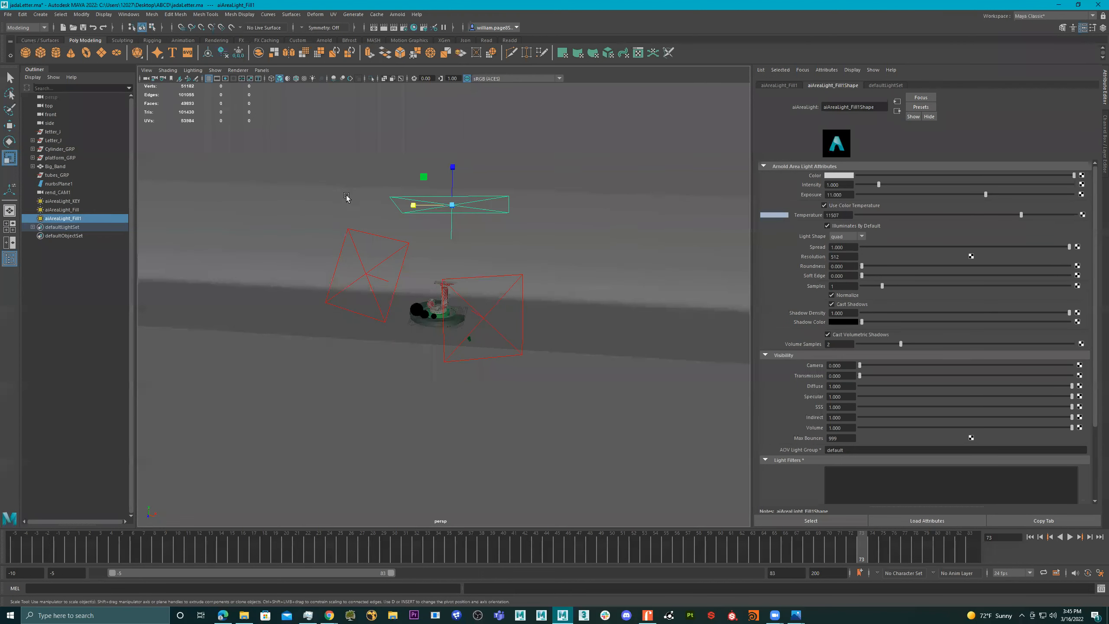
- Rename the duplicated area light as aiAreaLight_RIM
double_click(90, 218)
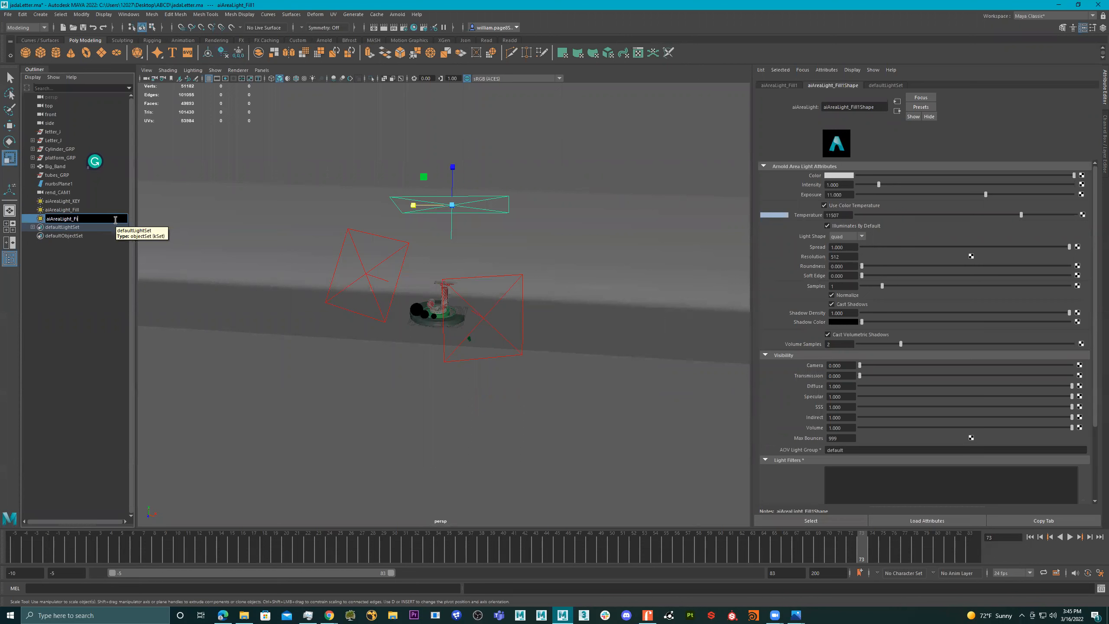
text(RIM)
key(Return)
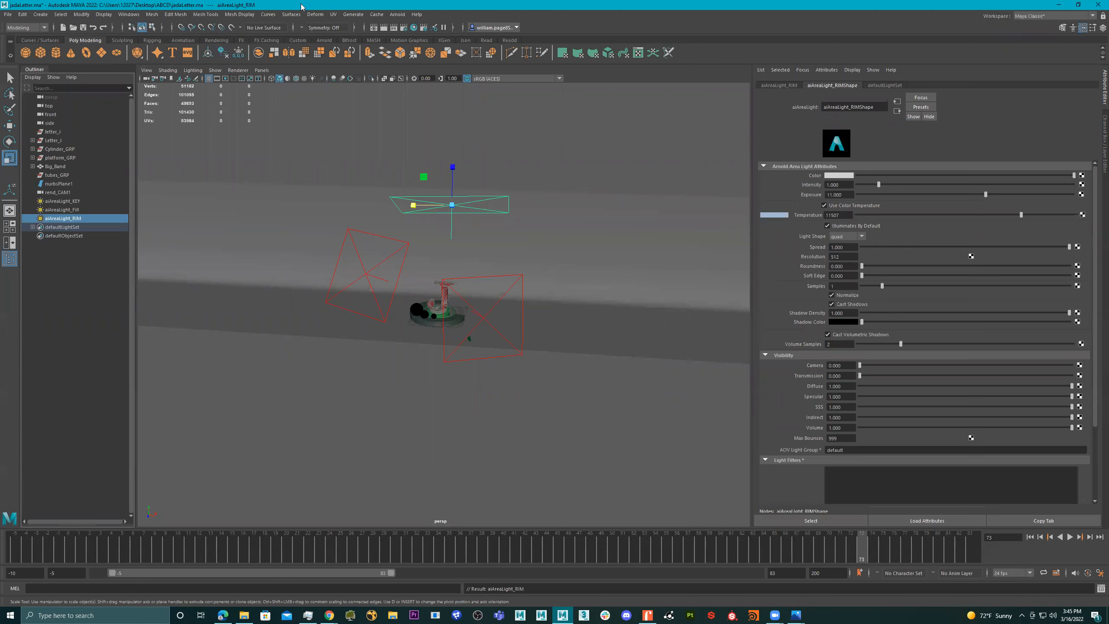
- Reopen the Arnold RenderView to render the scene through rend_CAM1 with the rim light
click(264, 70)
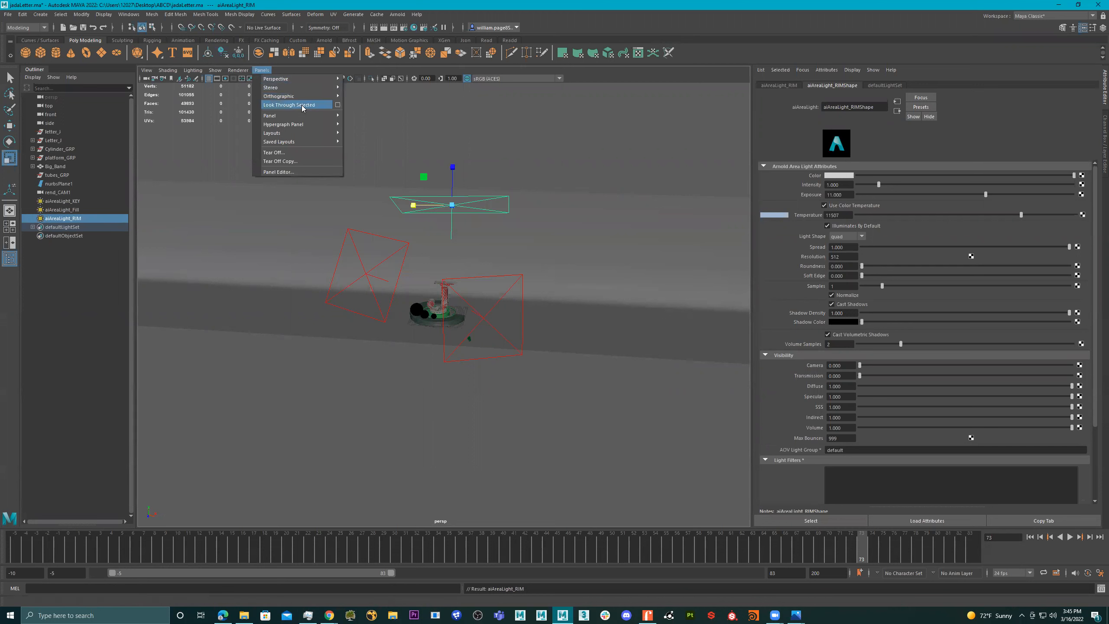
click(440, 30)
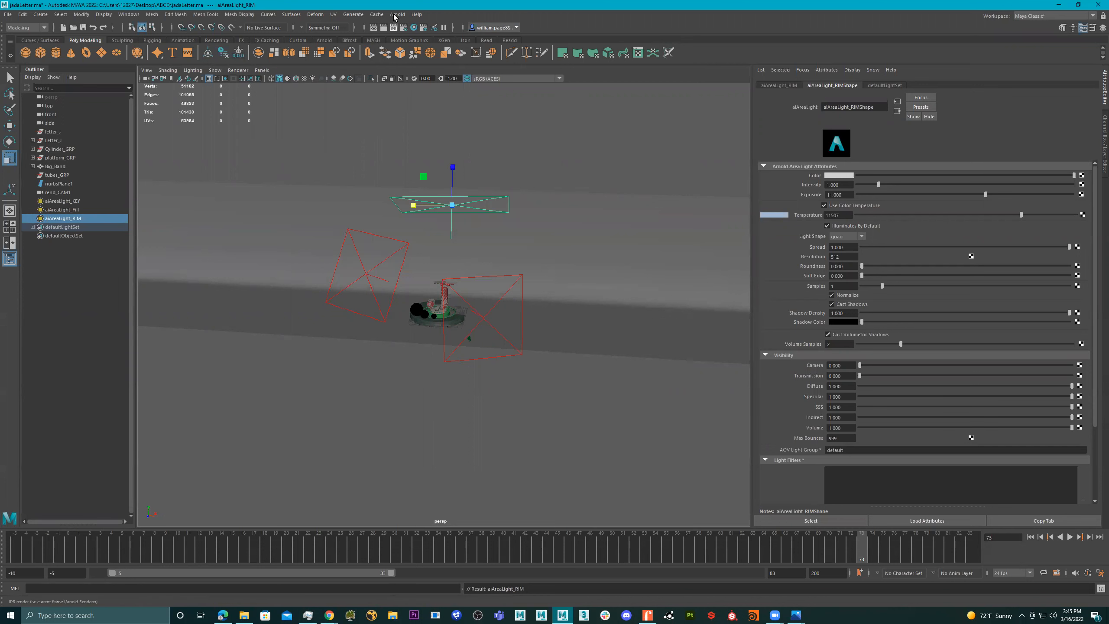
click(396, 14)
click(410, 30)
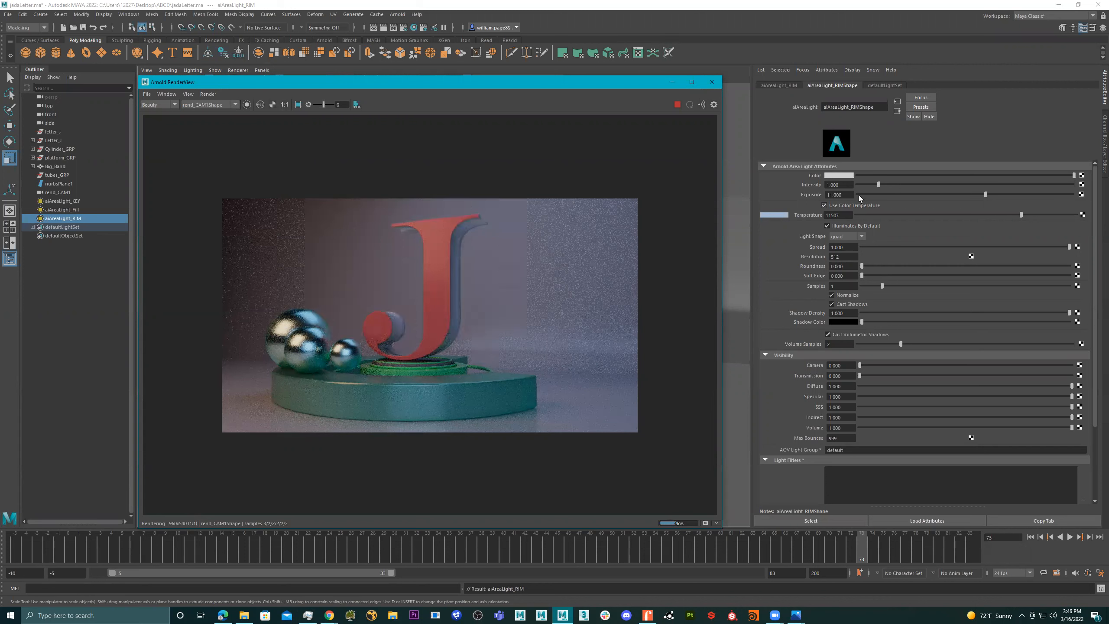
- Try an exposure of 13 on aiAreaLight_RIM, vary it up and down, and settle on about 11.55
click(829, 194)
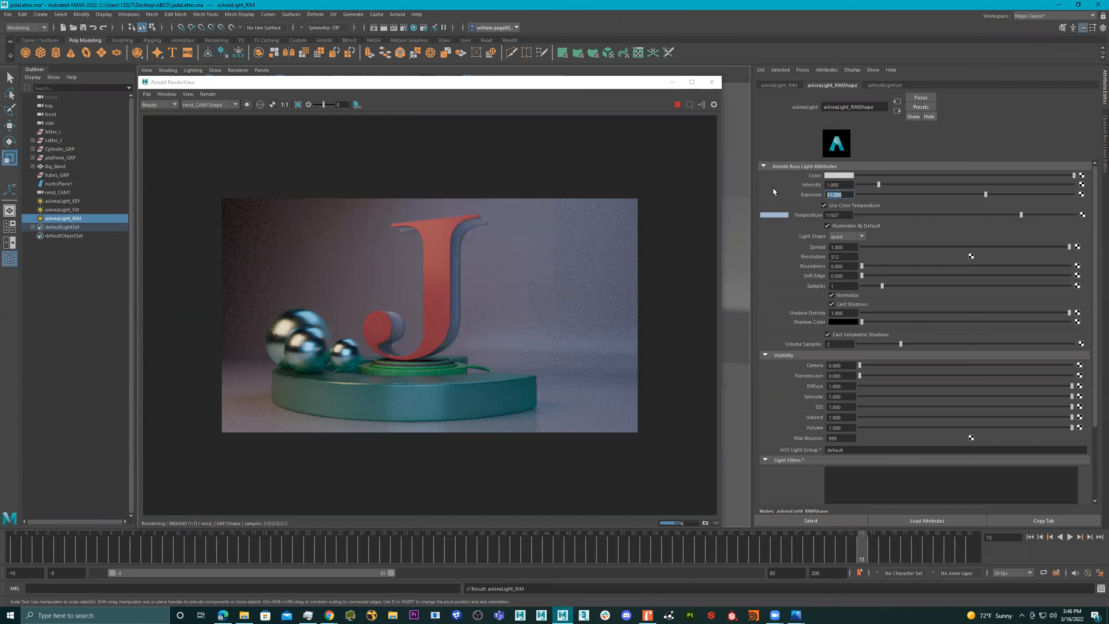
text(13)
key(Return)
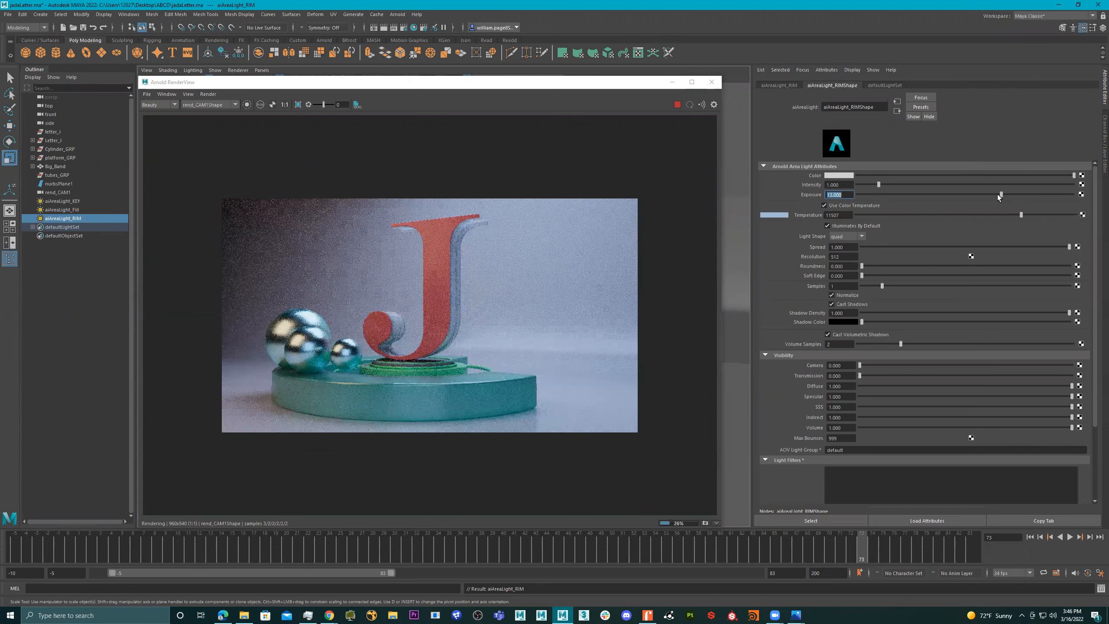
drag(999, 194, 941, 193)
drag(1037, 194, 973, 195)
click(979, 195)
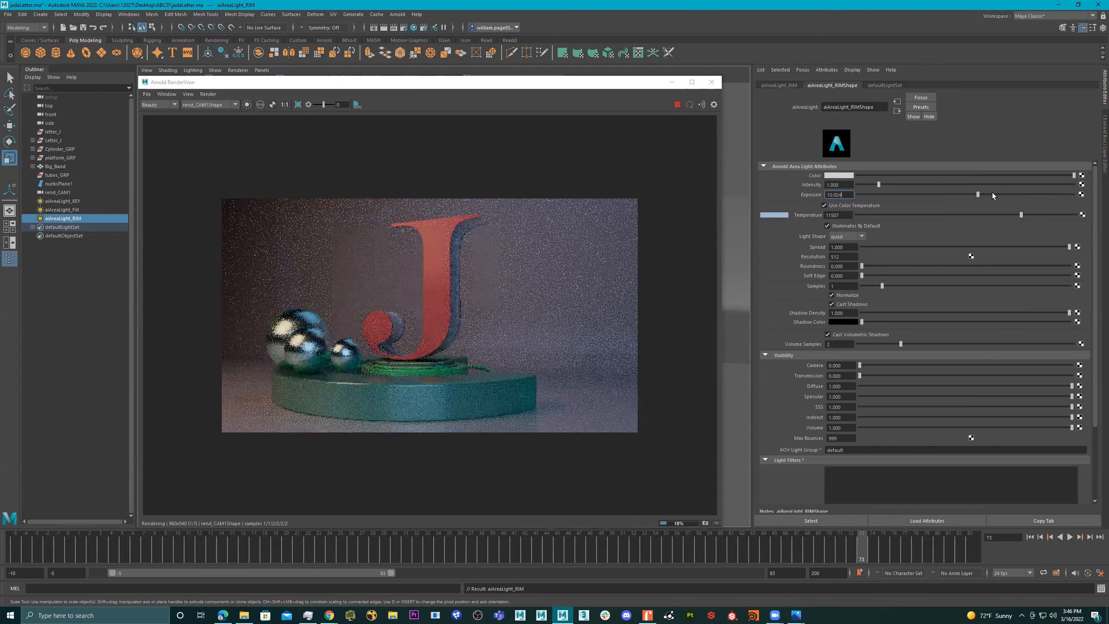
click(997, 194)
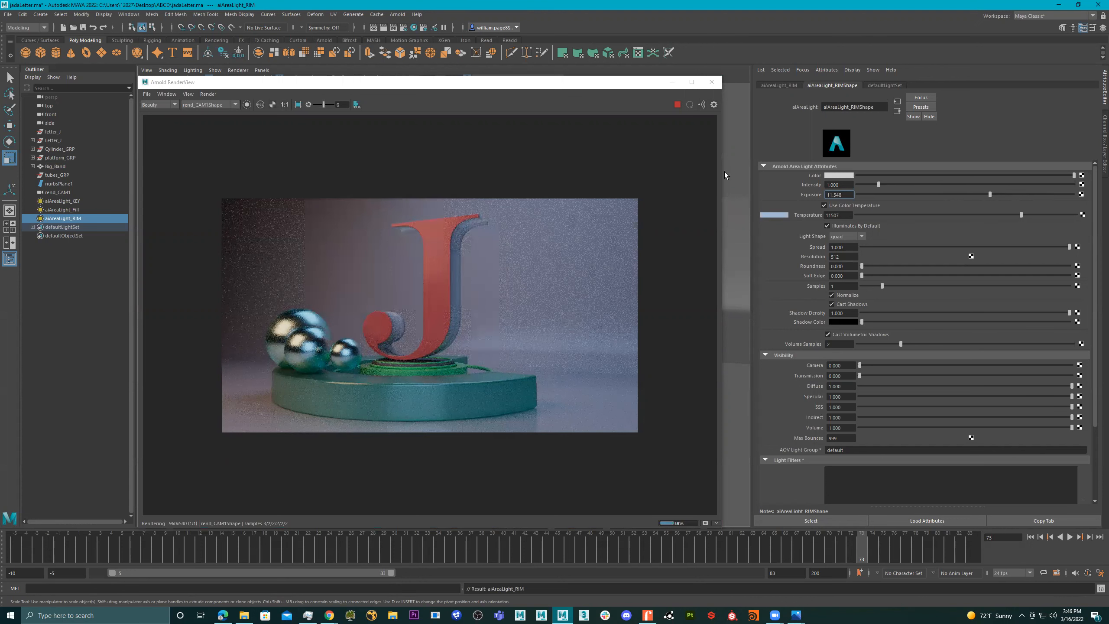
- Try the Glass preset on the letter's middle material, and replace it with the Plastic preset
click(455, 282)
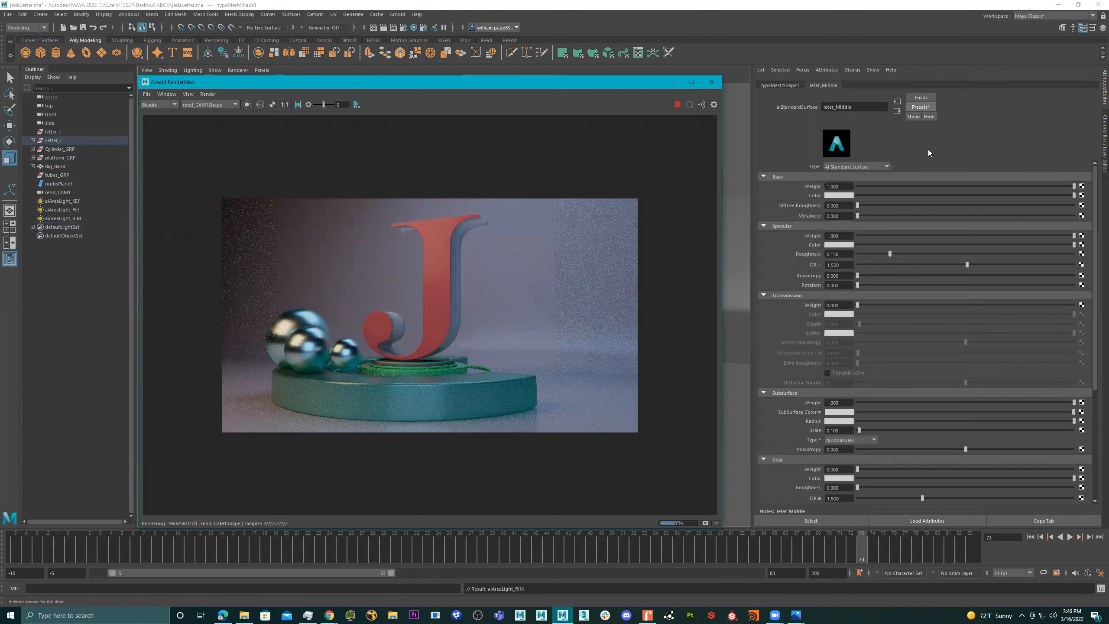
click(921, 108)
mouse_move(970, 256)
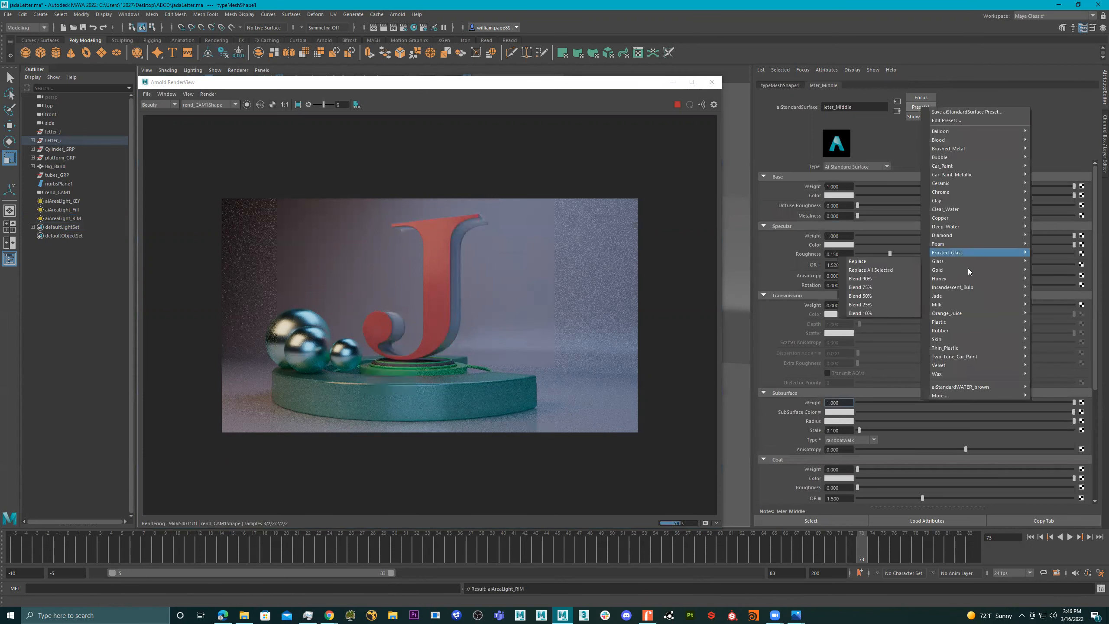
click(890, 262)
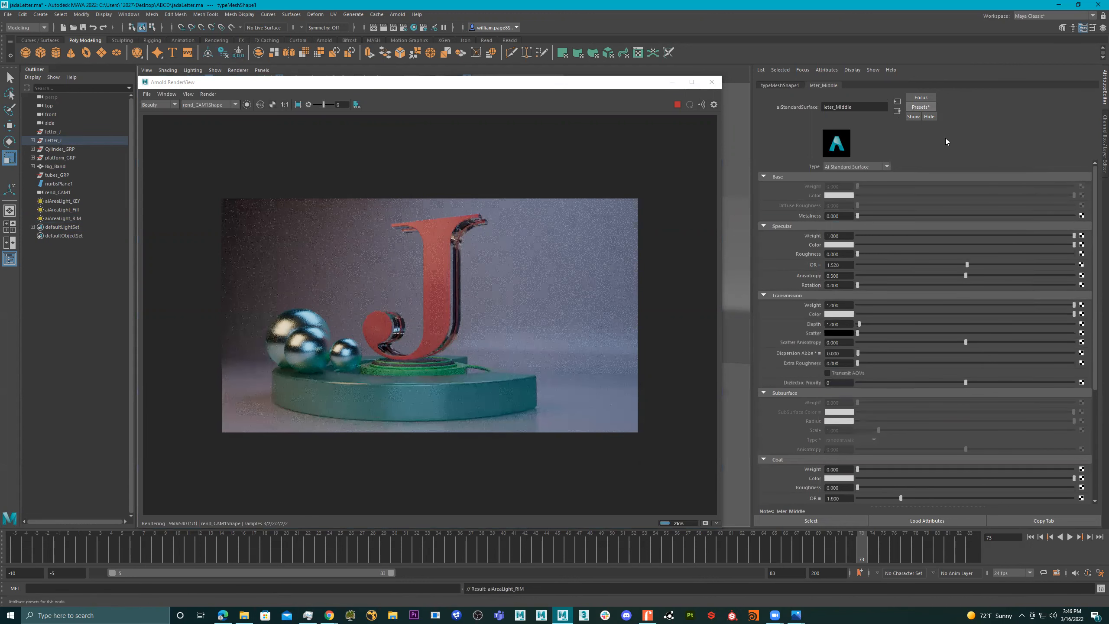
click(920, 107)
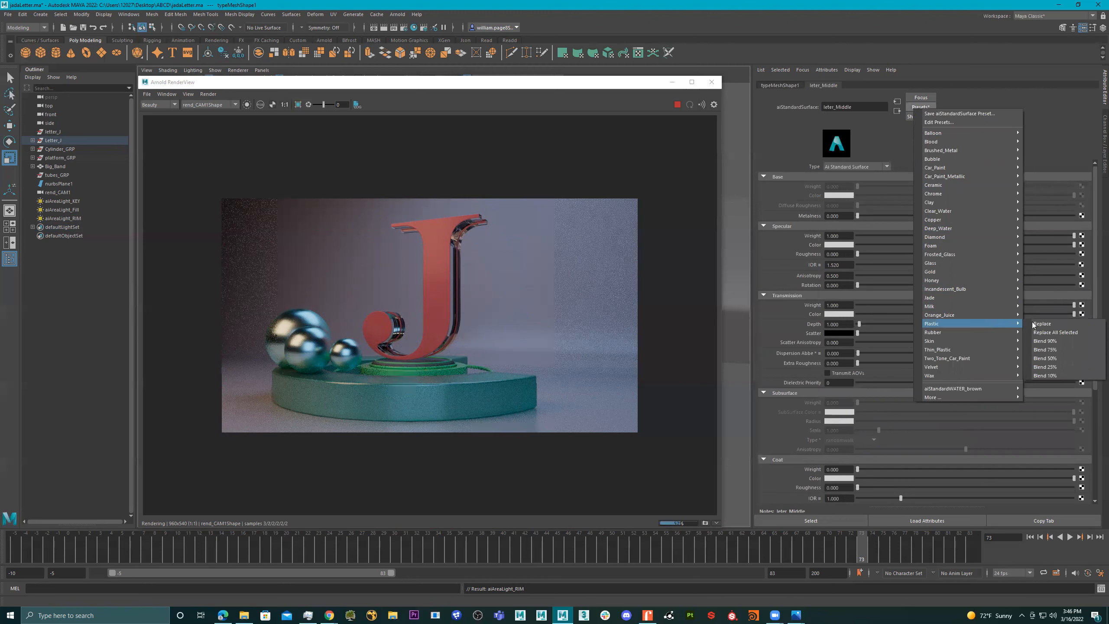
click(1040, 323)
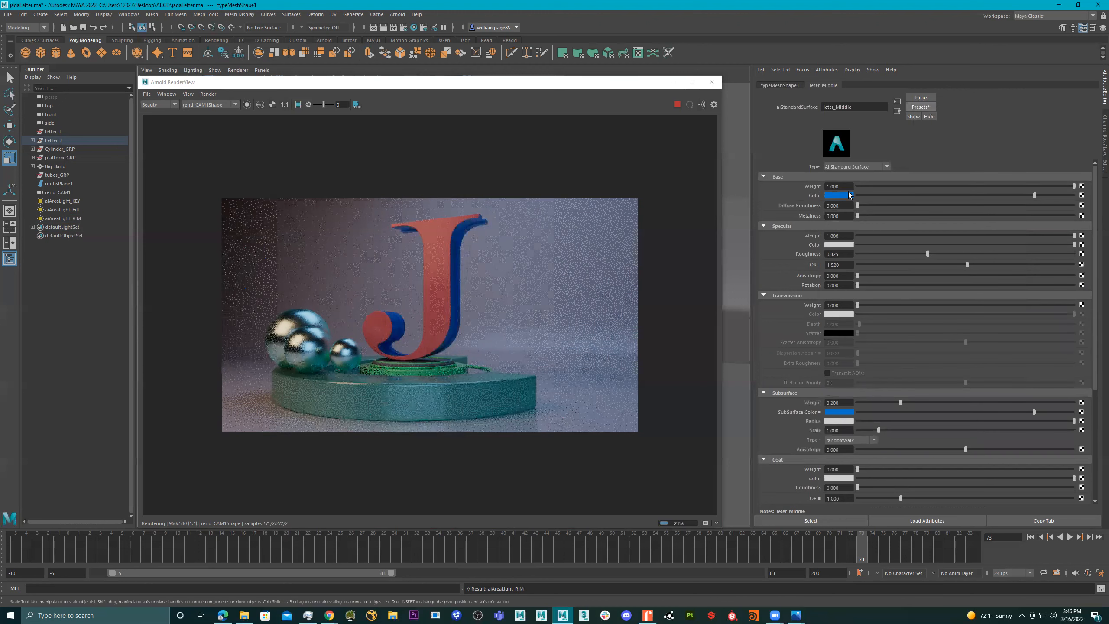
- Set both the base color and the subsurface color of the letter's middle material to yellow
click(849, 196)
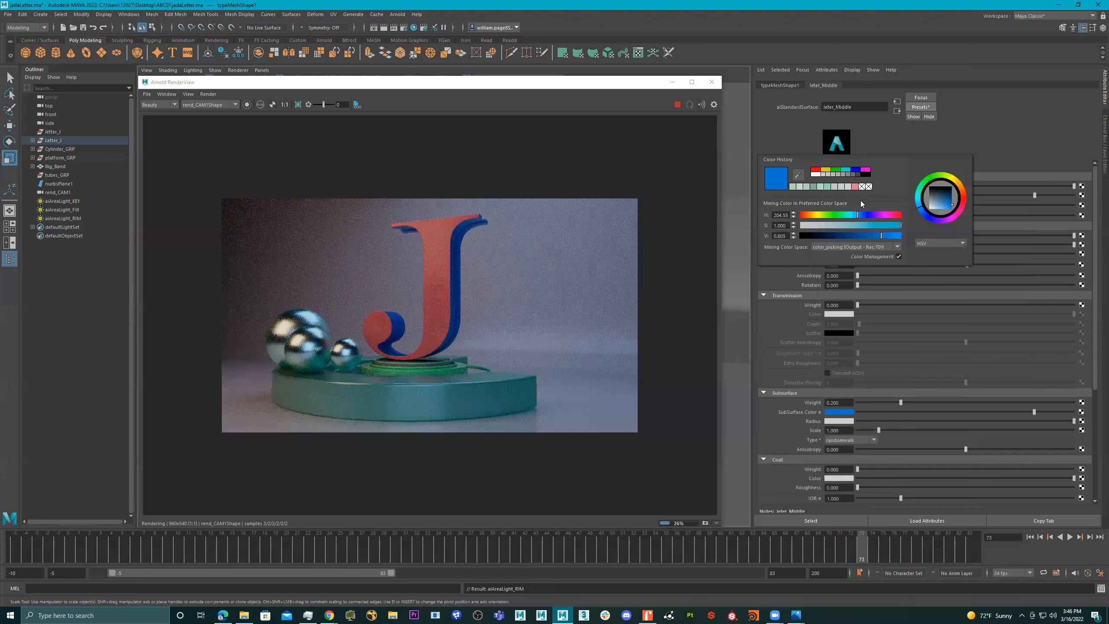
click(827, 170)
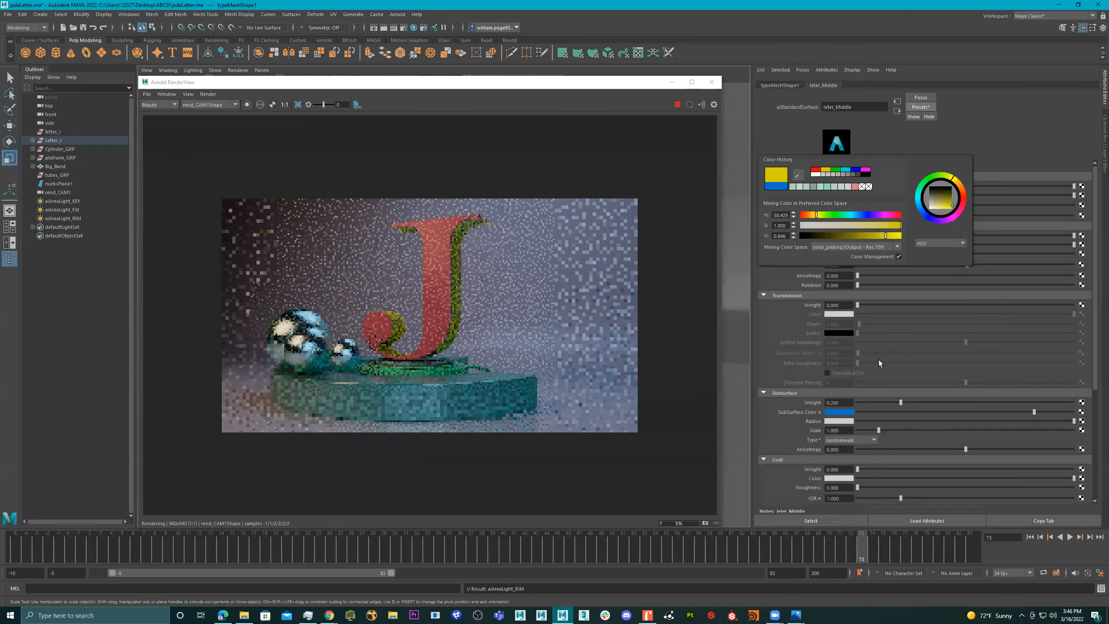
click(850, 412)
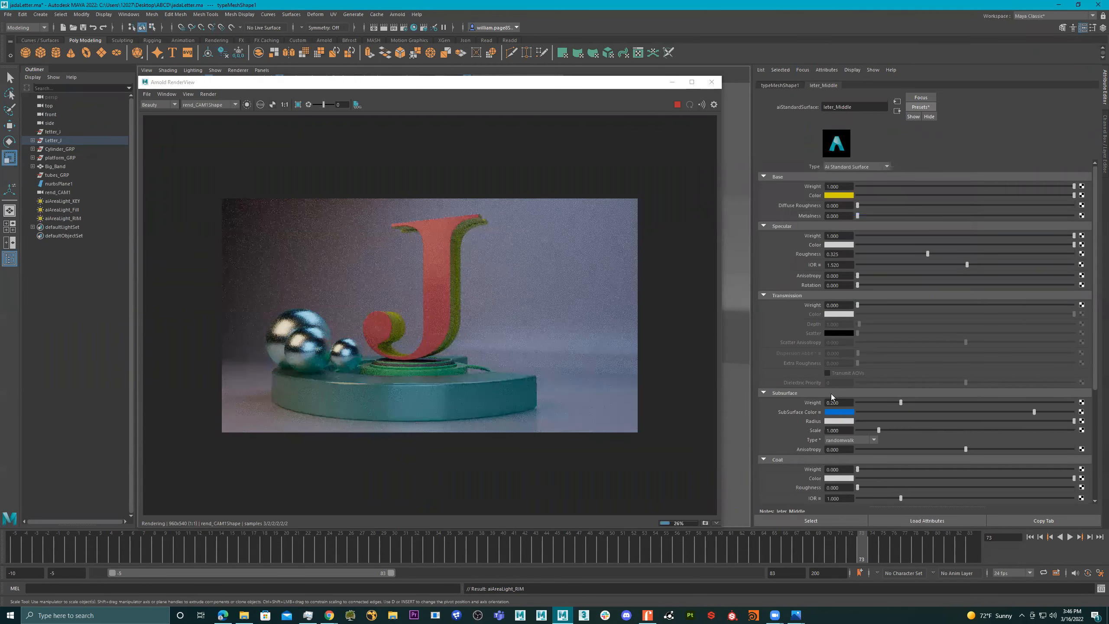
click(828, 389)
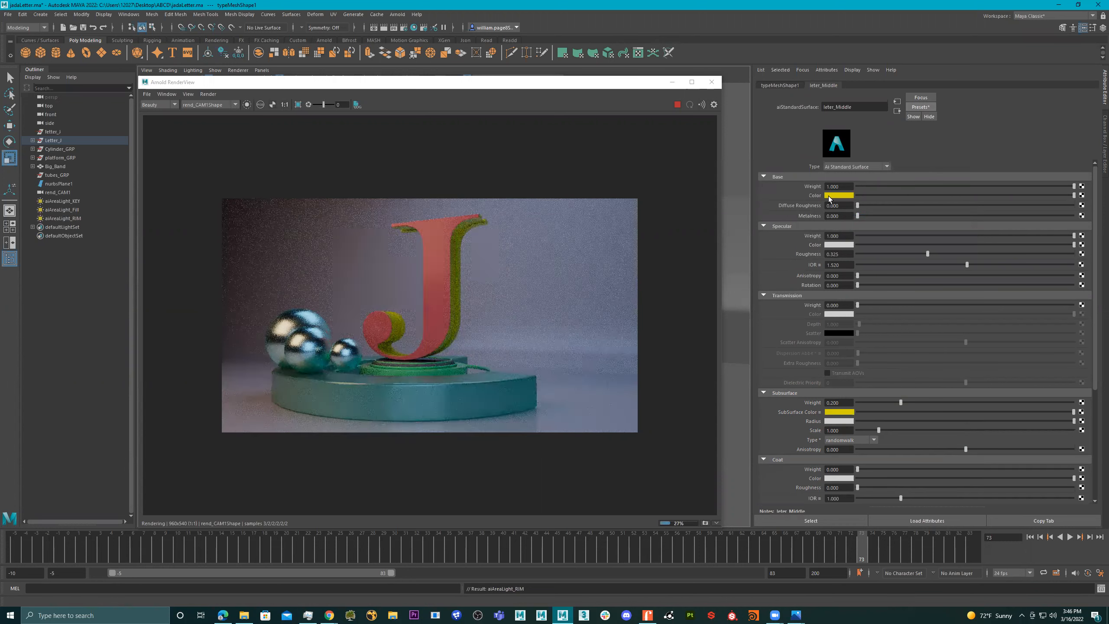
- Close the Arnold RenderView and add an Arnold SkyDome light to the scene
click(713, 82)
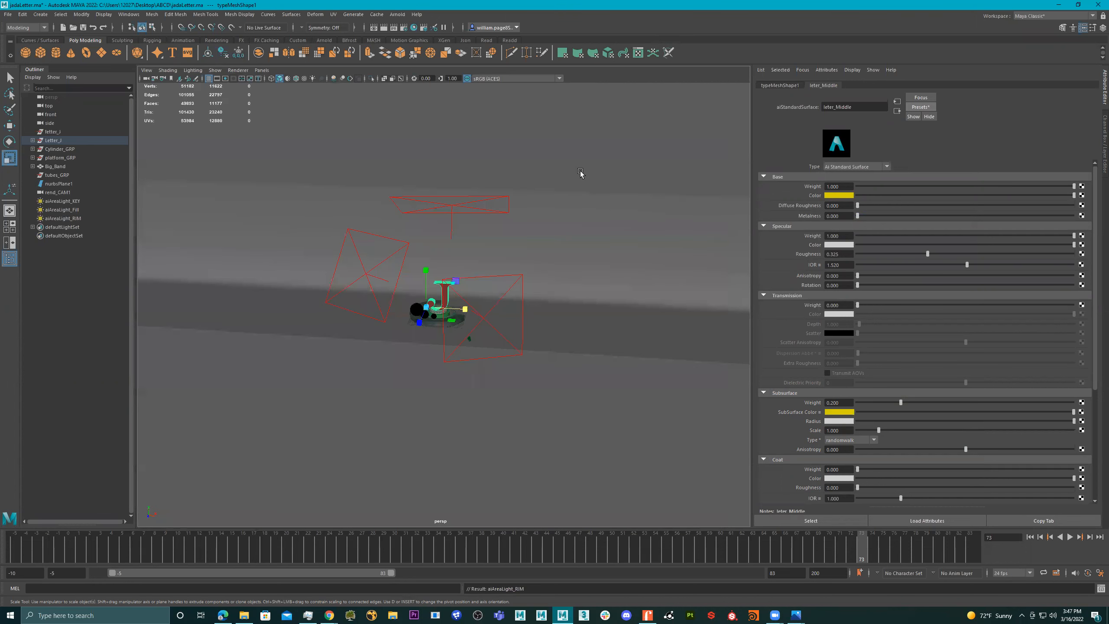
alt+drag(615, 205, 584, 239)
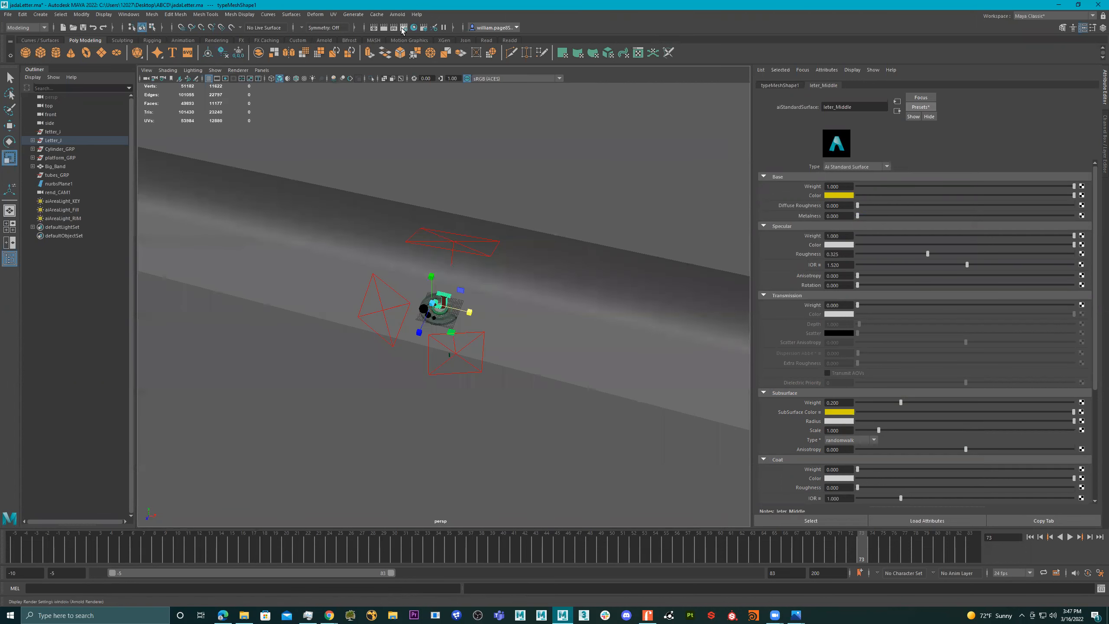
click(398, 14)
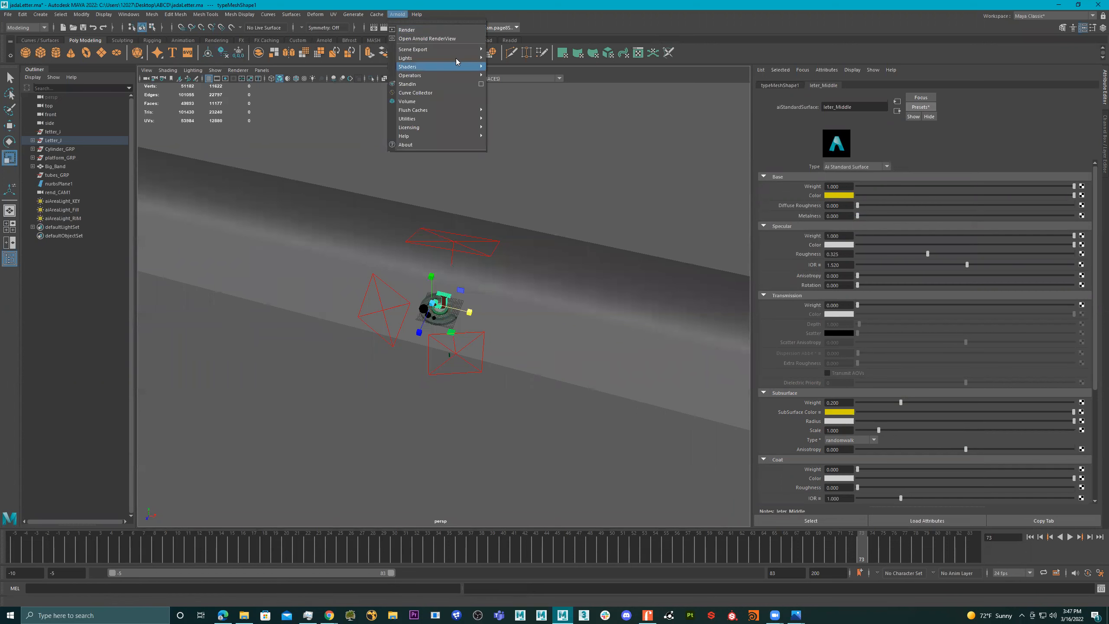
mouse_move(437, 58)
click(520, 70)
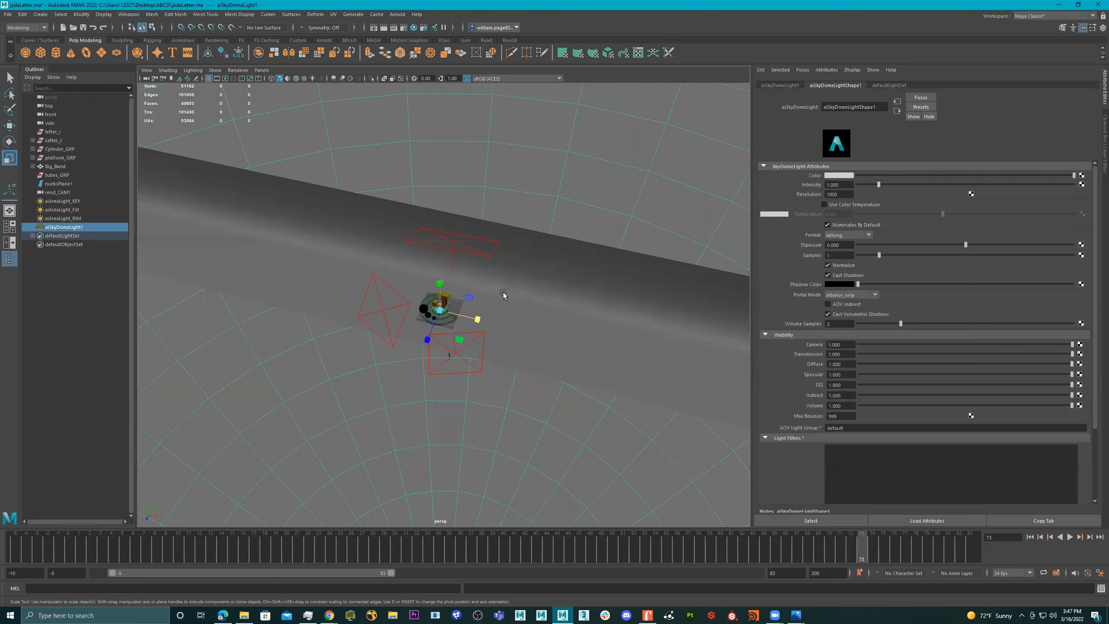
- Connect a File texture to the sky dome light's color
alt+drag(516, 269, 537, 247)
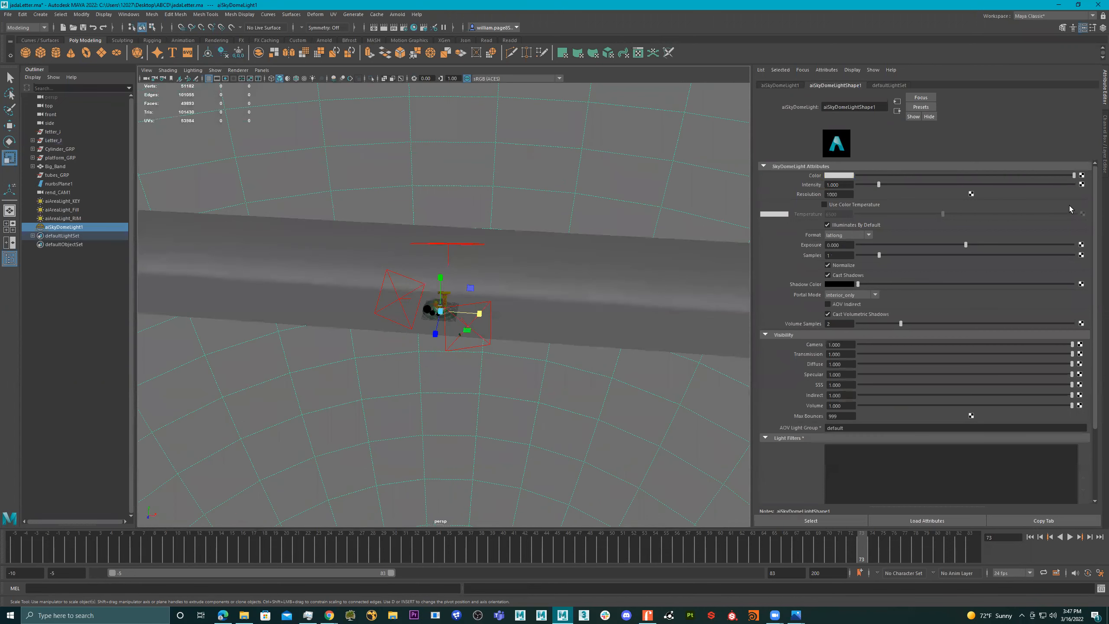
click(1082, 175)
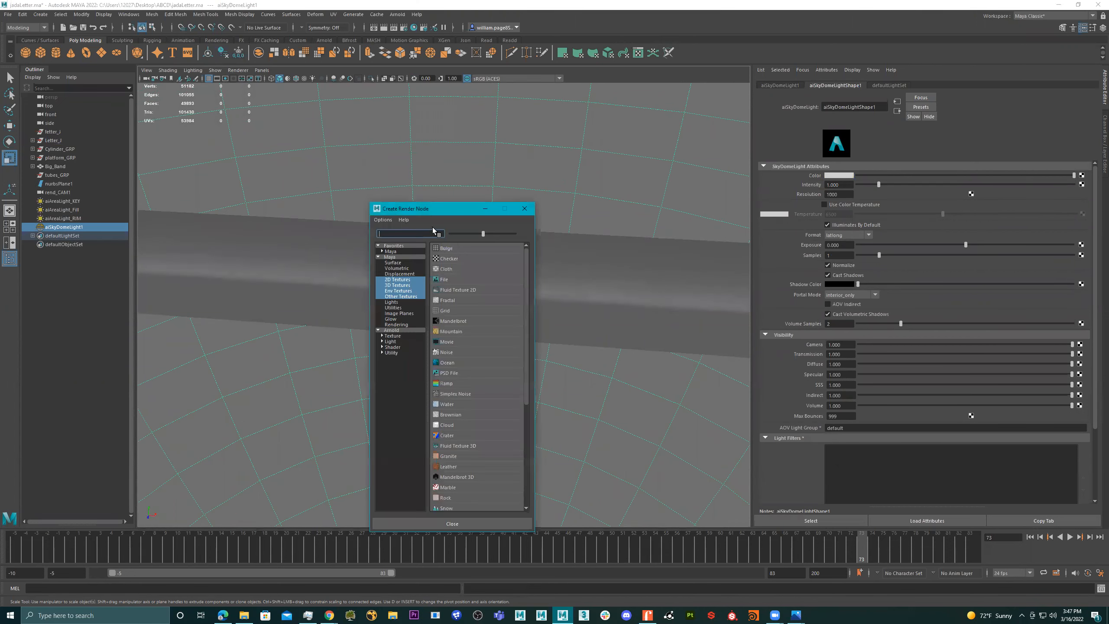
drag(440, 211, 0, 210)
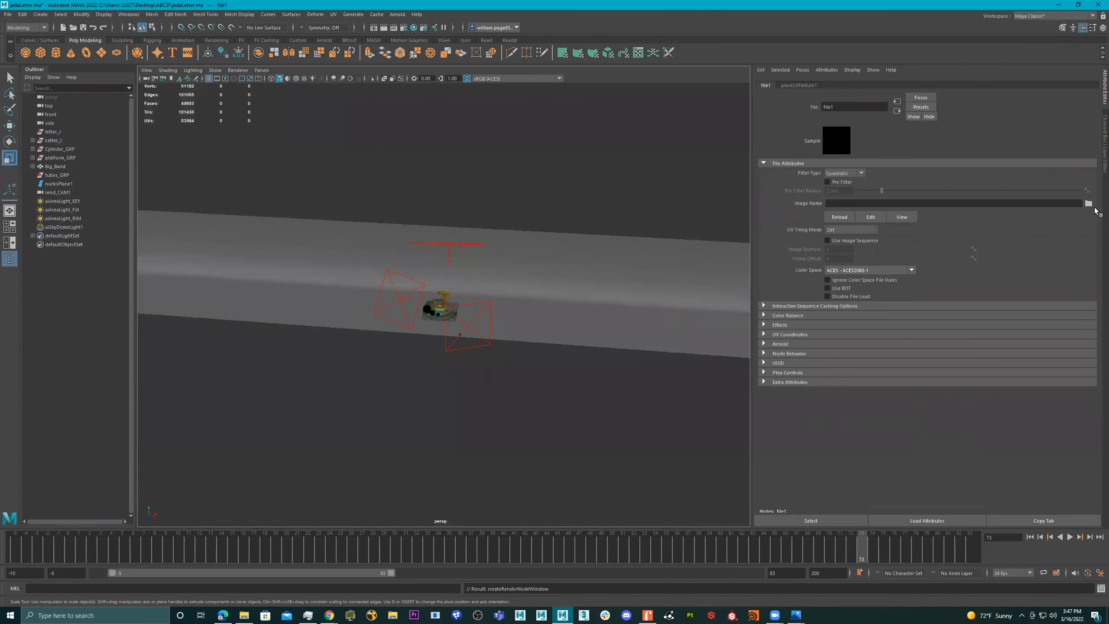
- Load castel_st_angelo_roof_4k.exr from the HDRI folder as the image of the sky dome's file texture
click(1089, 203)
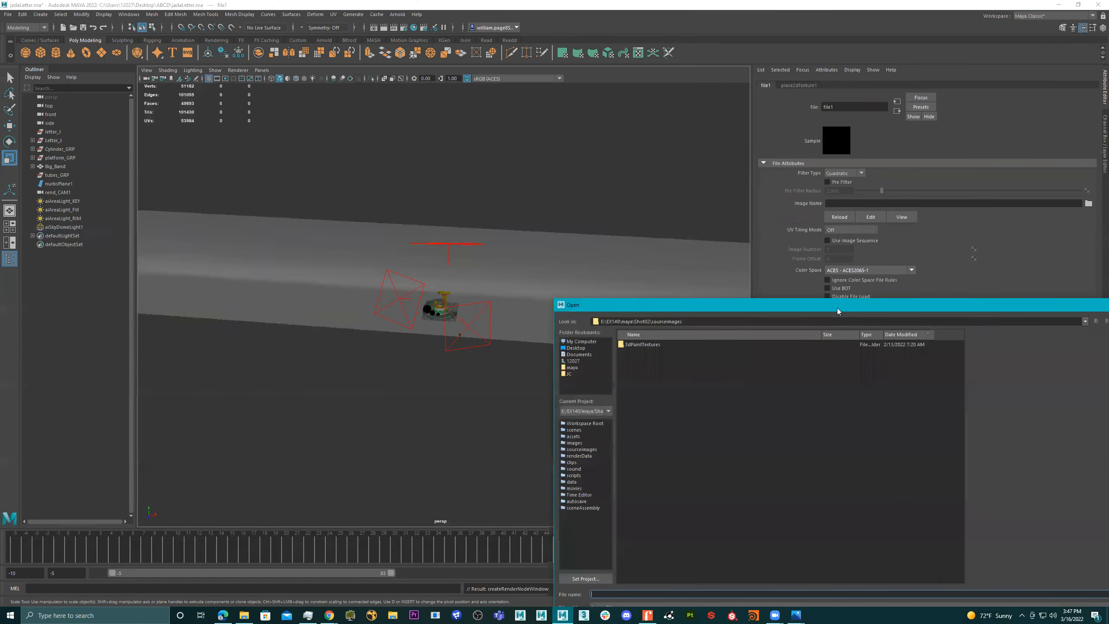
drag(837, 309, 1108, 308)
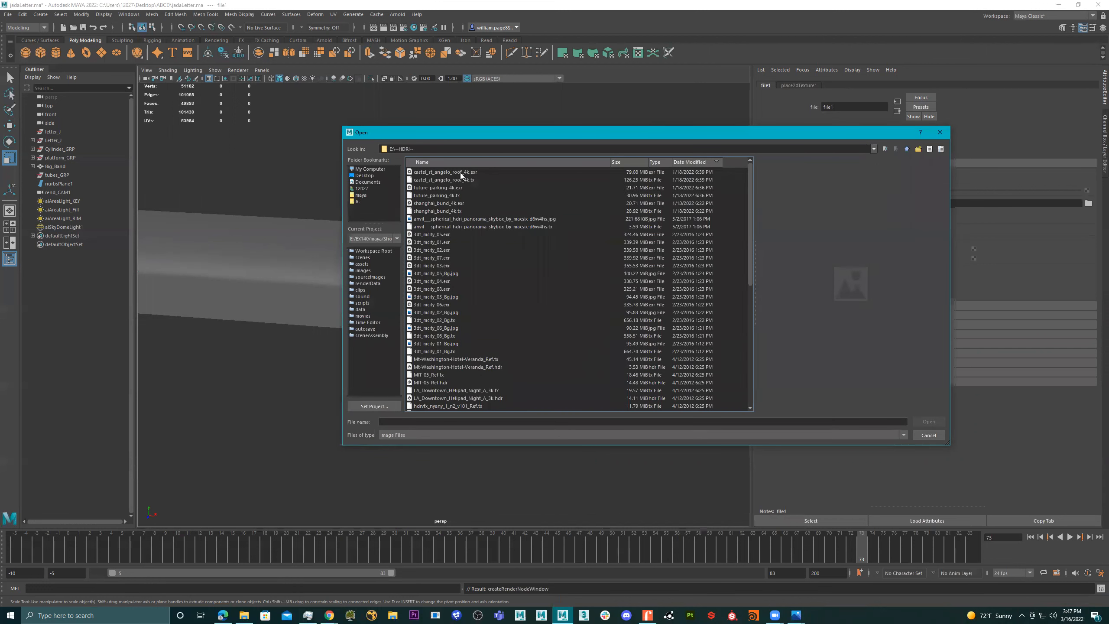
click(462, 173)
click(455, 180)
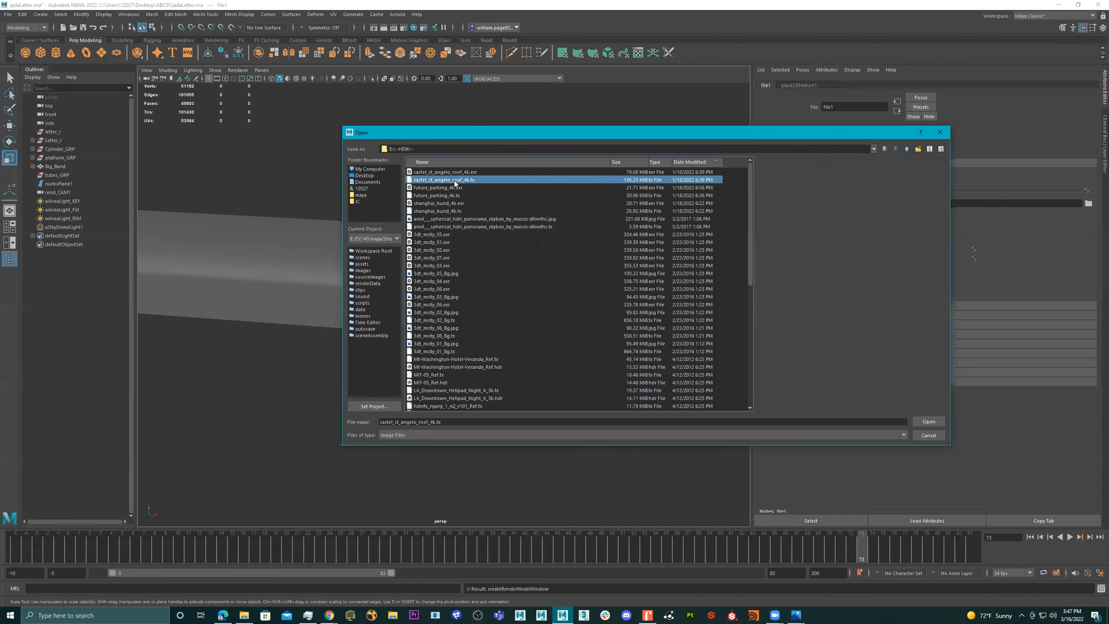
click(445, 172)
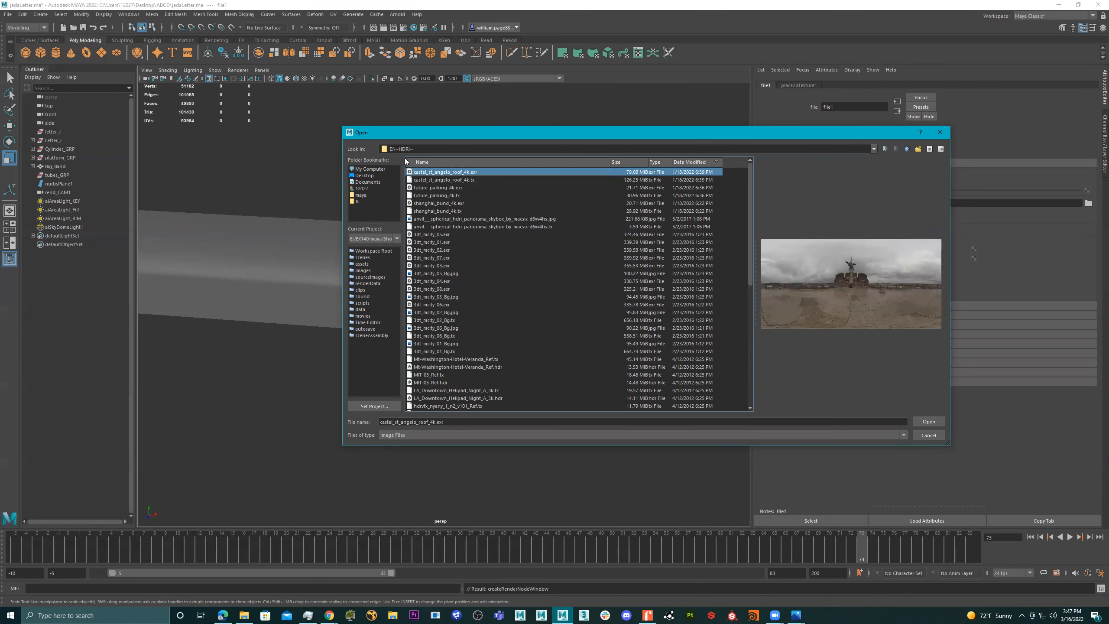
double_click(447, 173)
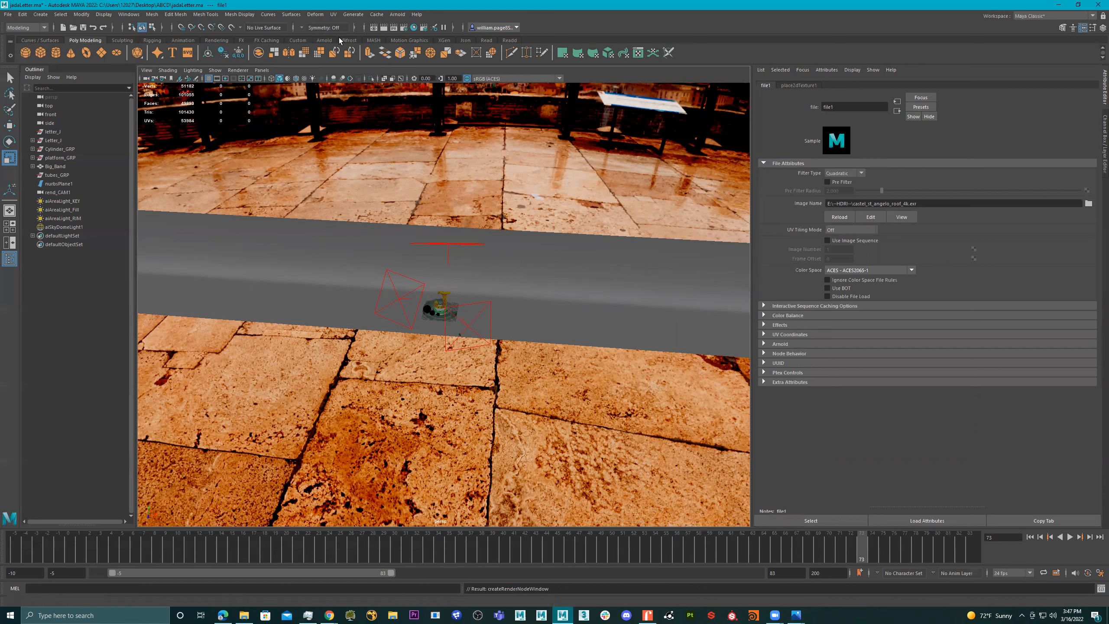
- Reopen the Arnold RenderView and lower the sky dome light's exposure to about -2.3
click(326, 40)
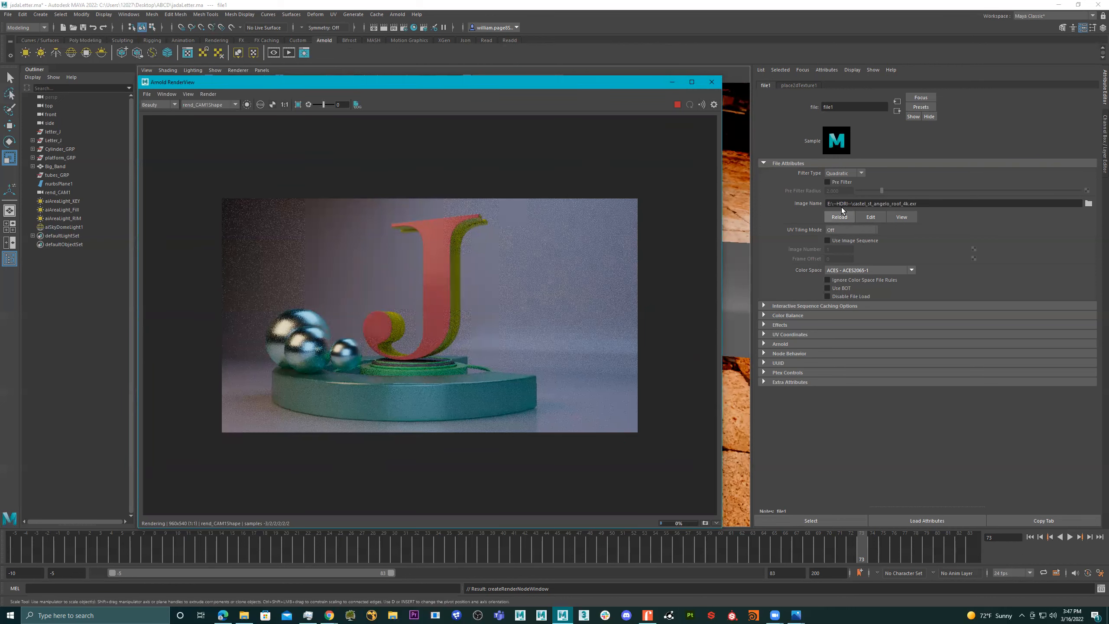
click(788, 85)
click(768, 86)
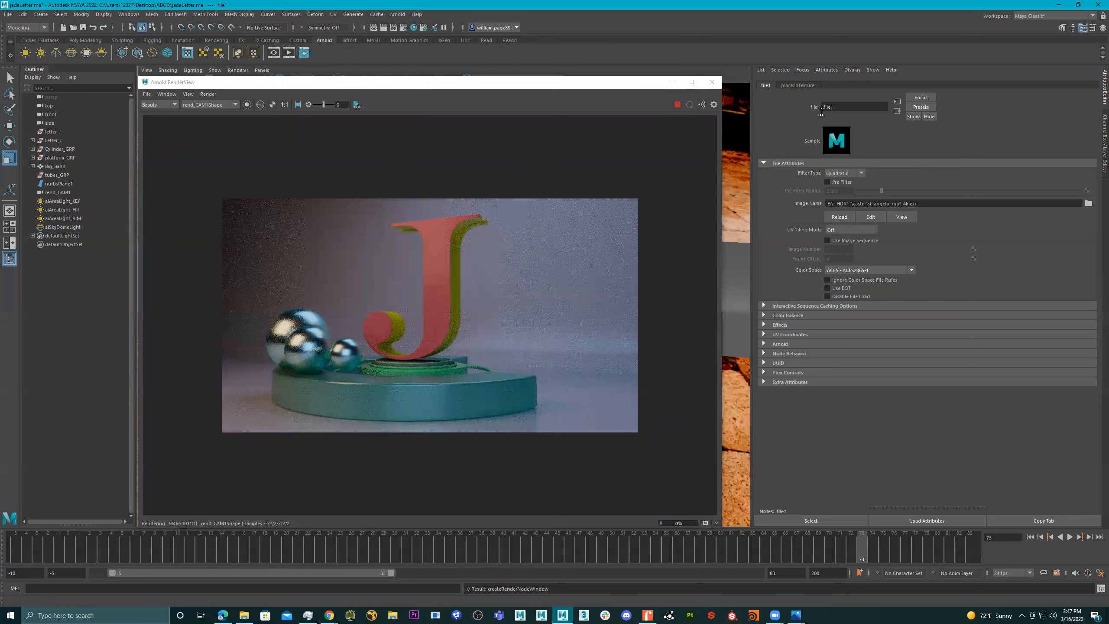
click(800, 84)
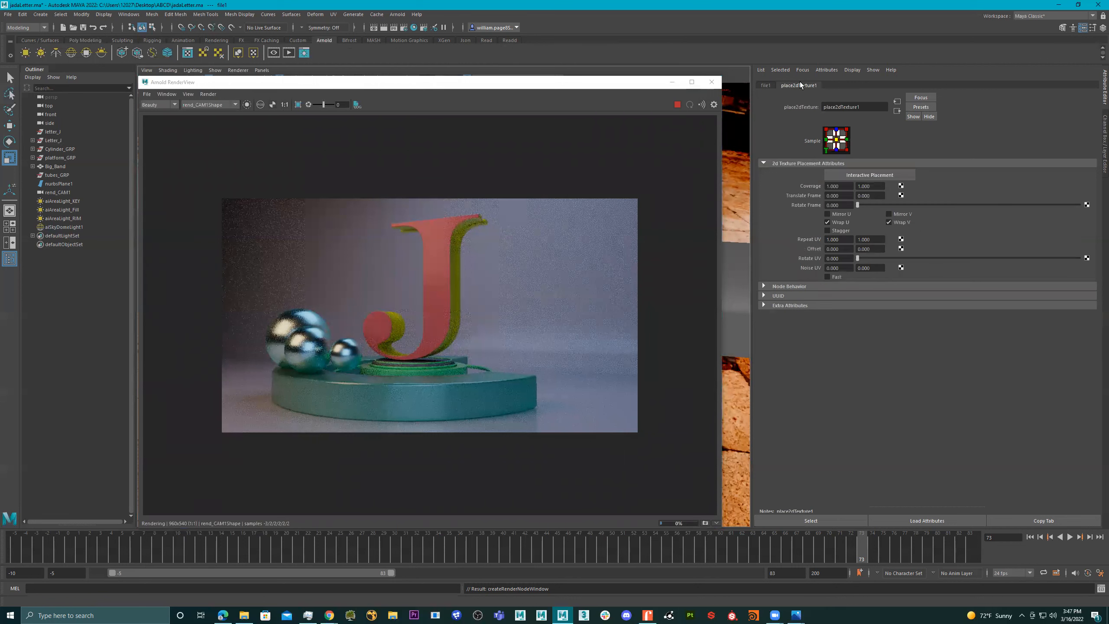
click(766, 85)
click(898, 110)
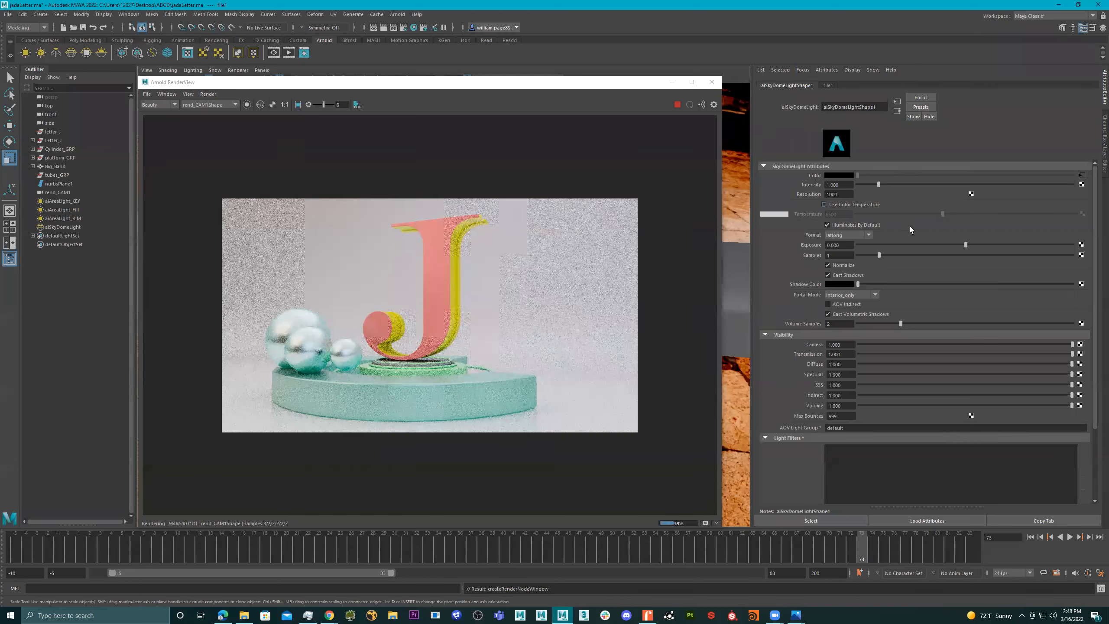
drag(957, 245, 917, 246)
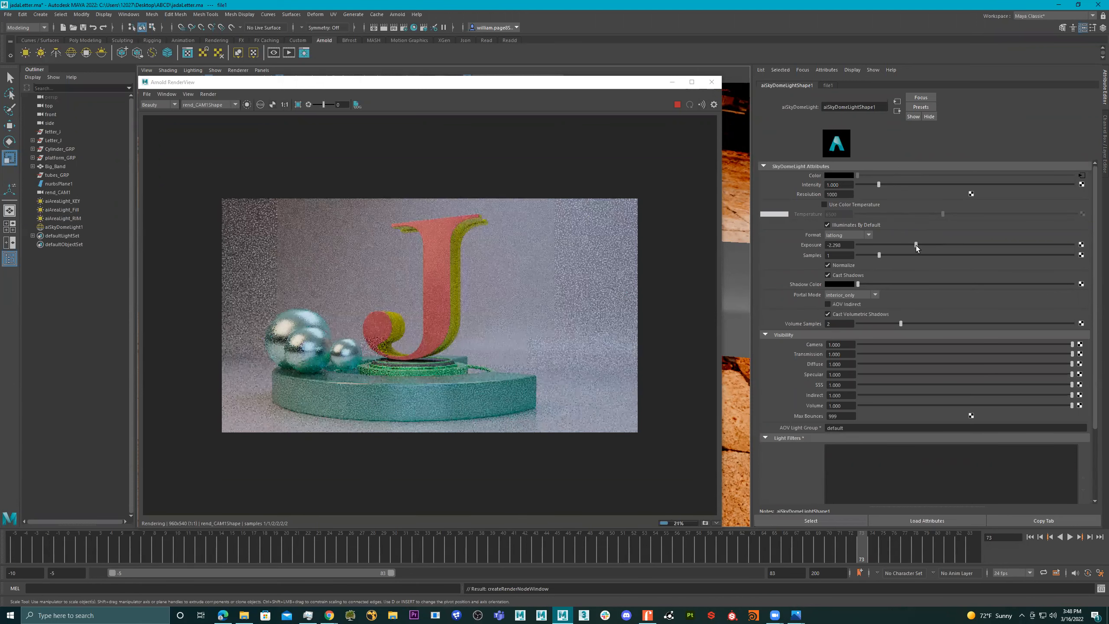
- Try the Ceramic preset on the backdrop material of the background plane
click(538, 295)
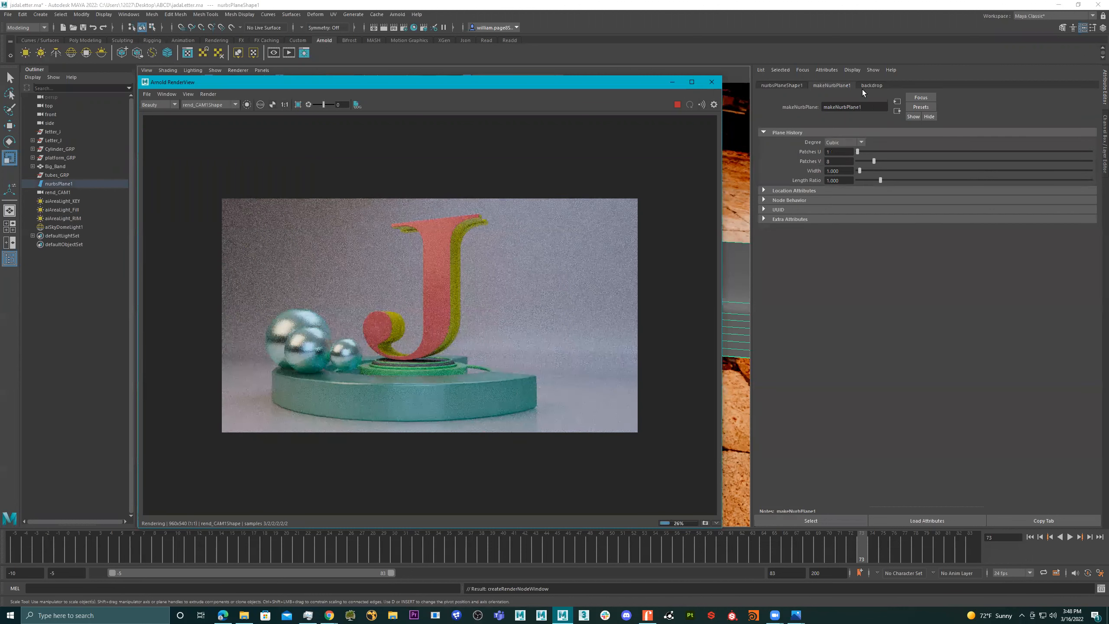
click(872, 85)
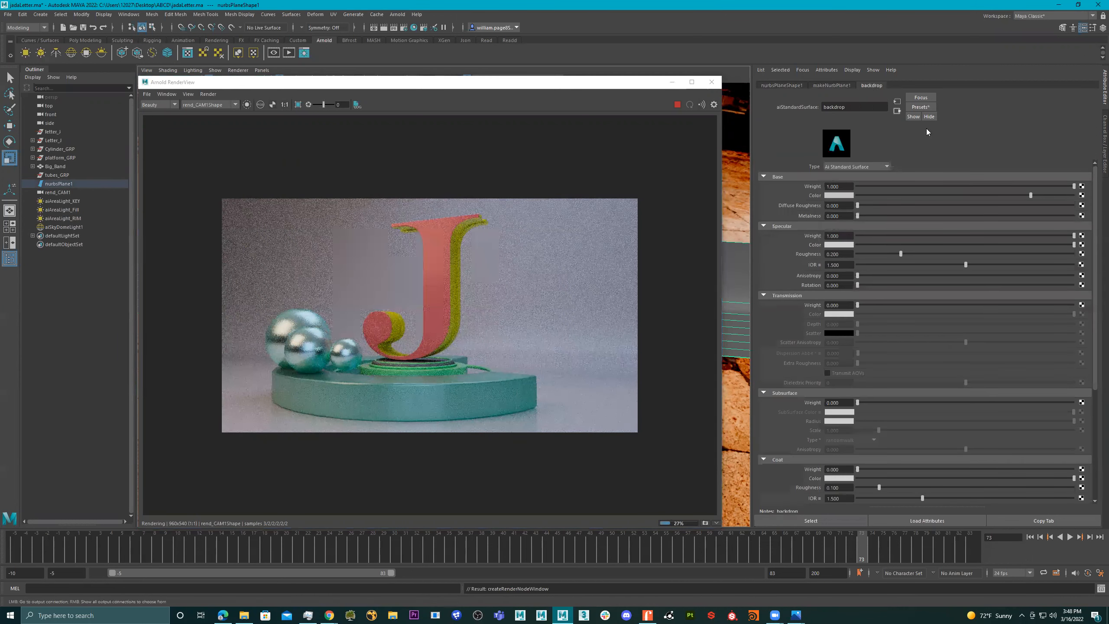
click(921, 106)
mouse_move(983, 184)
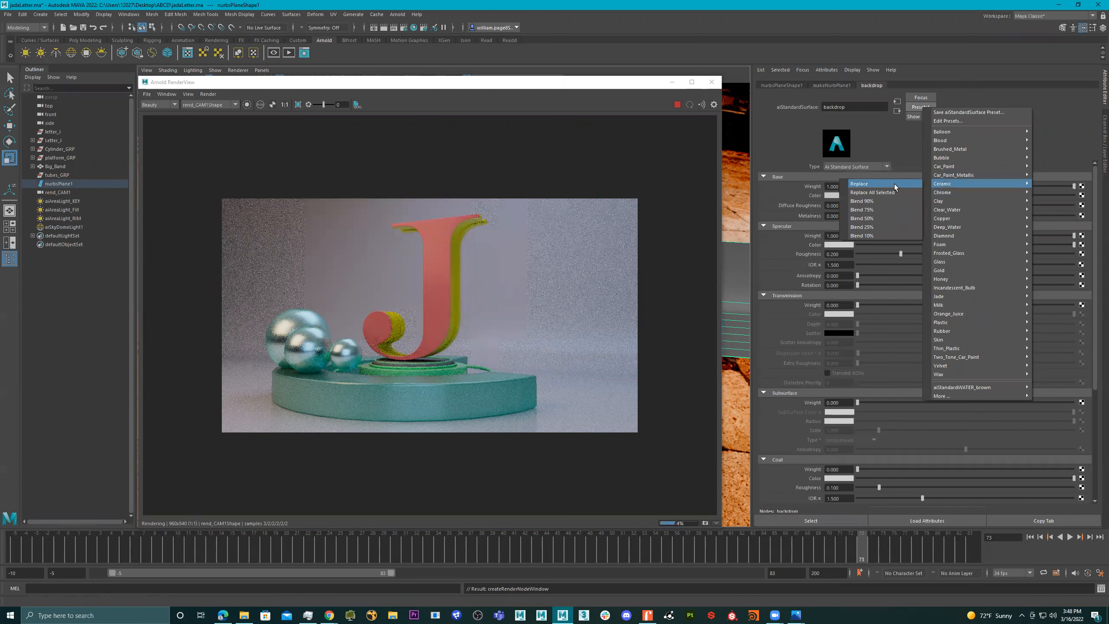
click(894, 184)
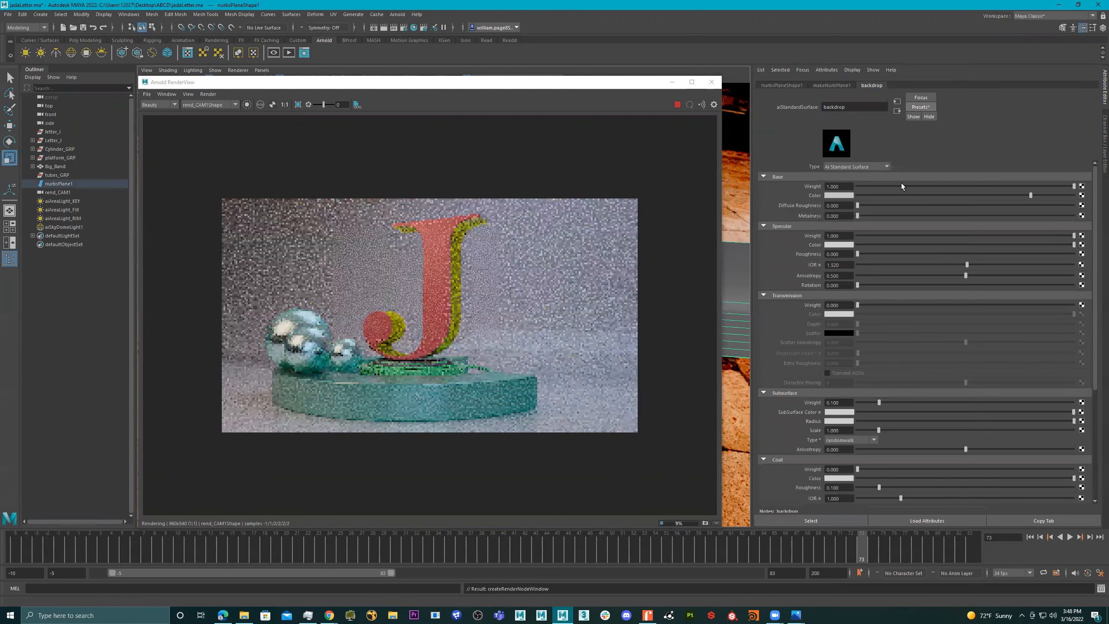
- Hide the backdrop material's attributes, and undo the recent changes made with the background plane selected
click(931, 117)
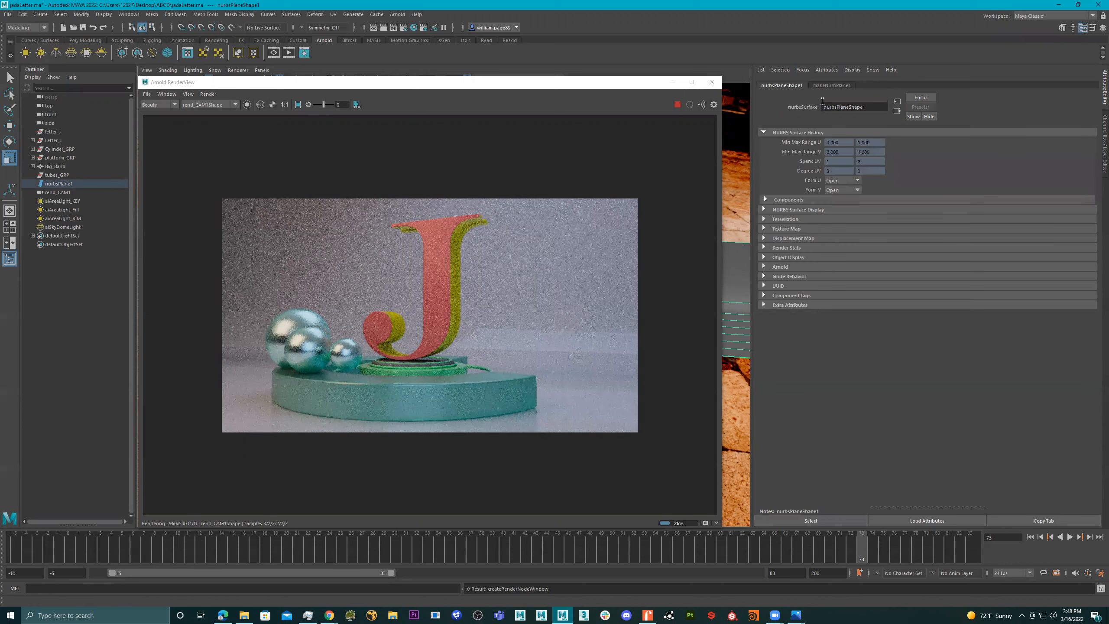
key(ctrl+z)
key(ctrl+z)
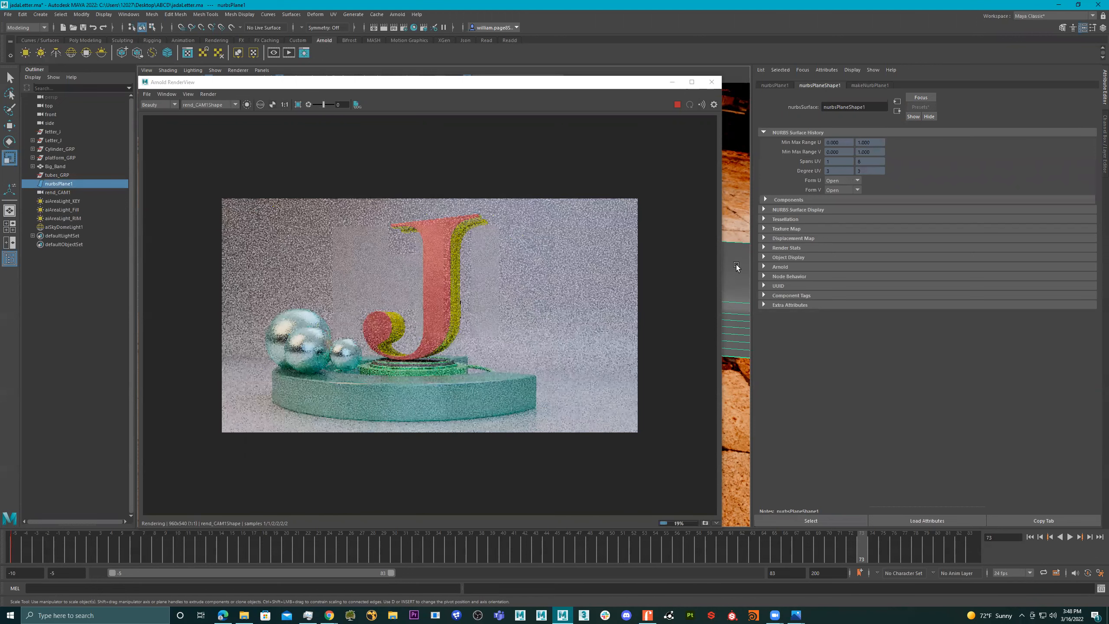
click(546, 298)
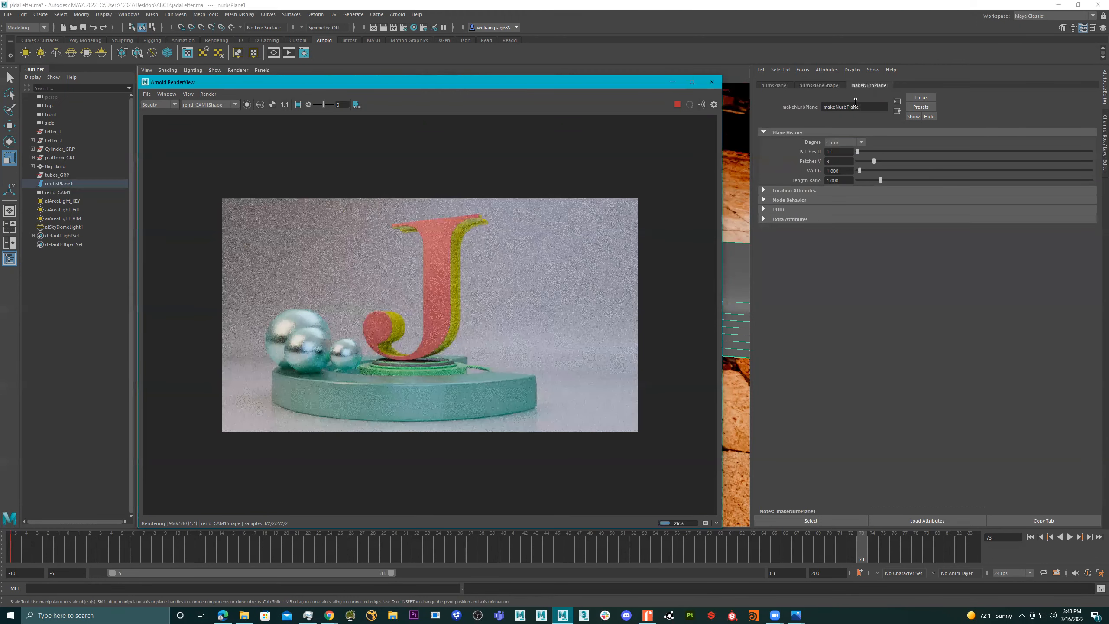
key(ctrl+z)
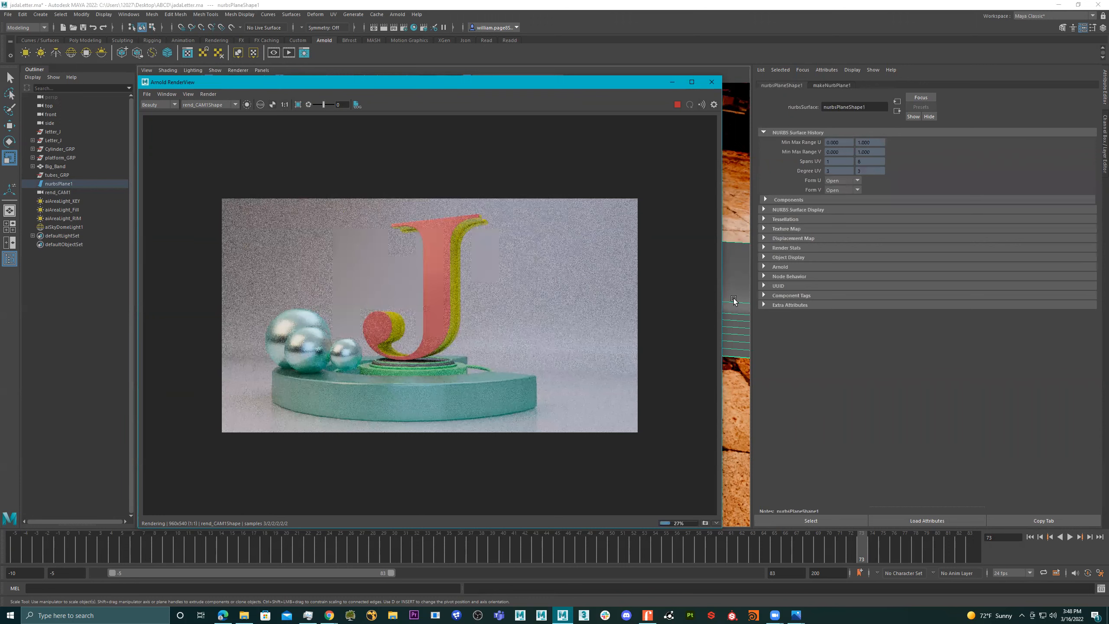
click(734, 300)
key(ctrl+z)
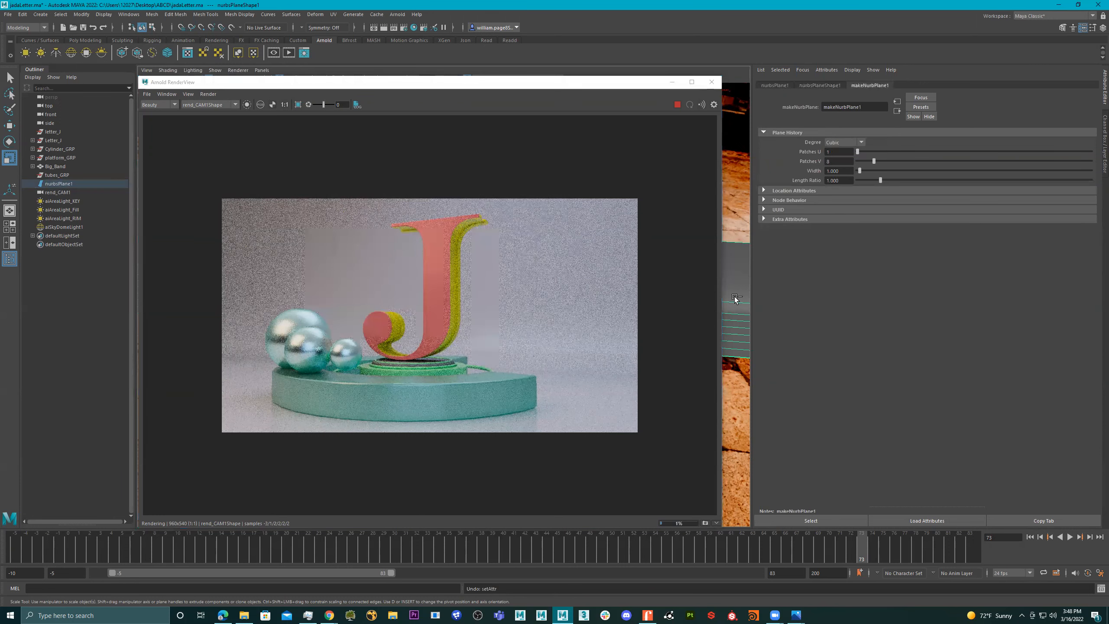
- Undo the sky dome light's exposure change and HDRI file texture, and select the background plane
key(ctrl+z)
key(ctrl+z)
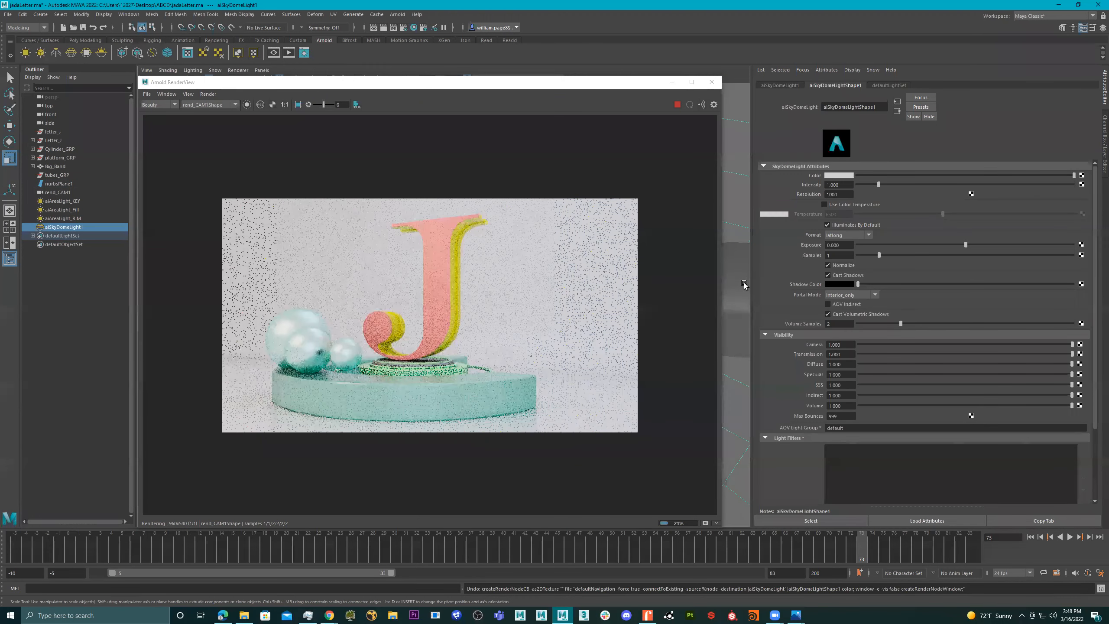
click(744, 282)
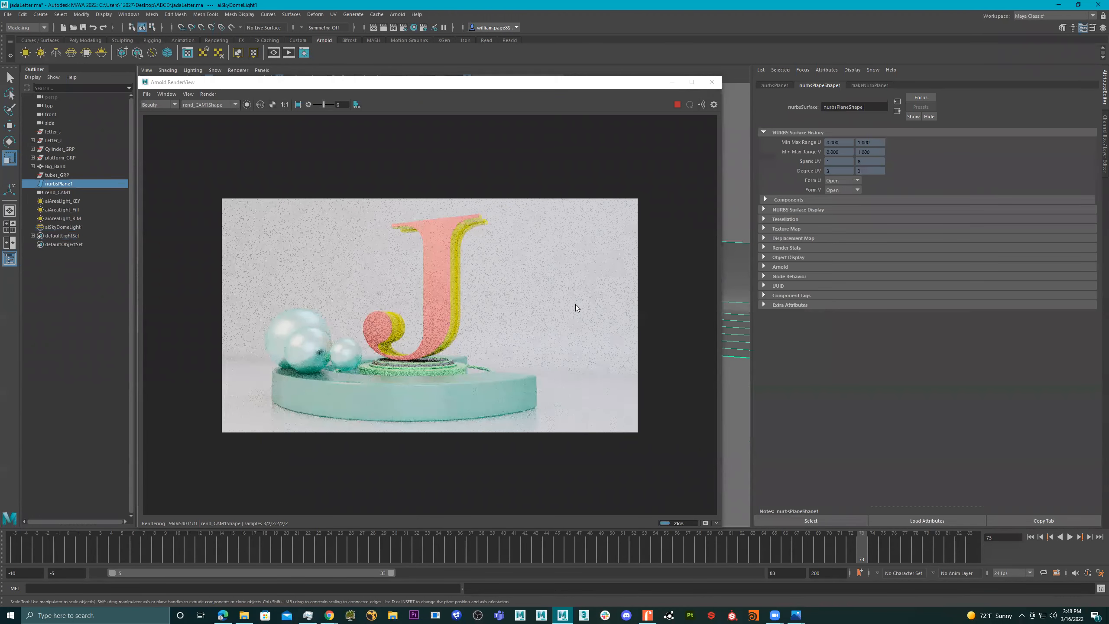
click(576, 307)
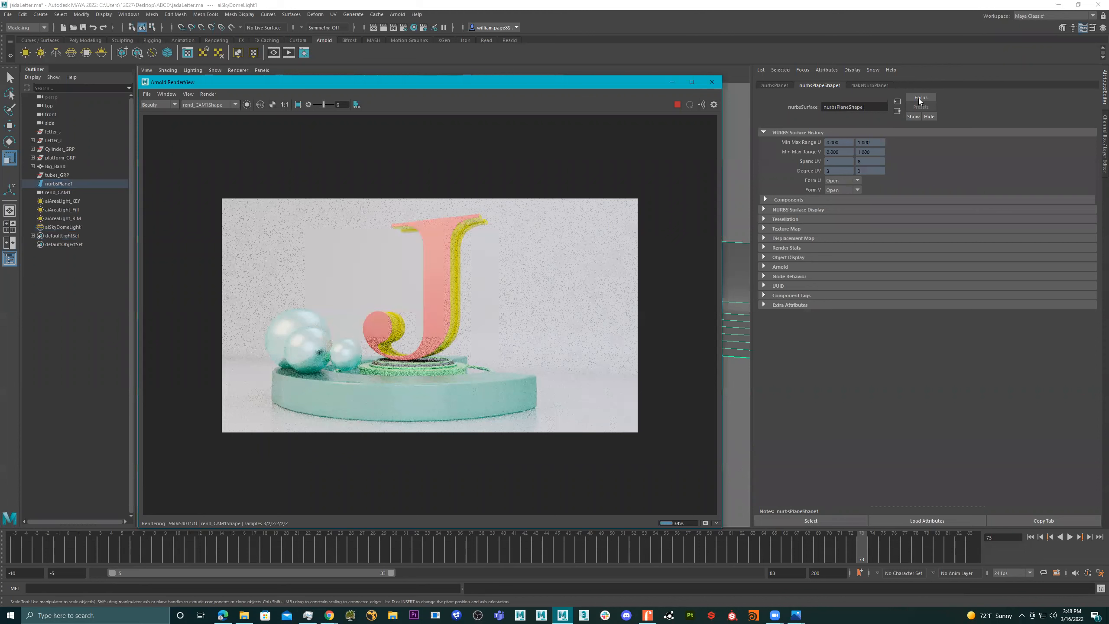
- Close the Arnold RenderView and examine the background plane's shape and history nodes for its assigned material
click(878, 85)
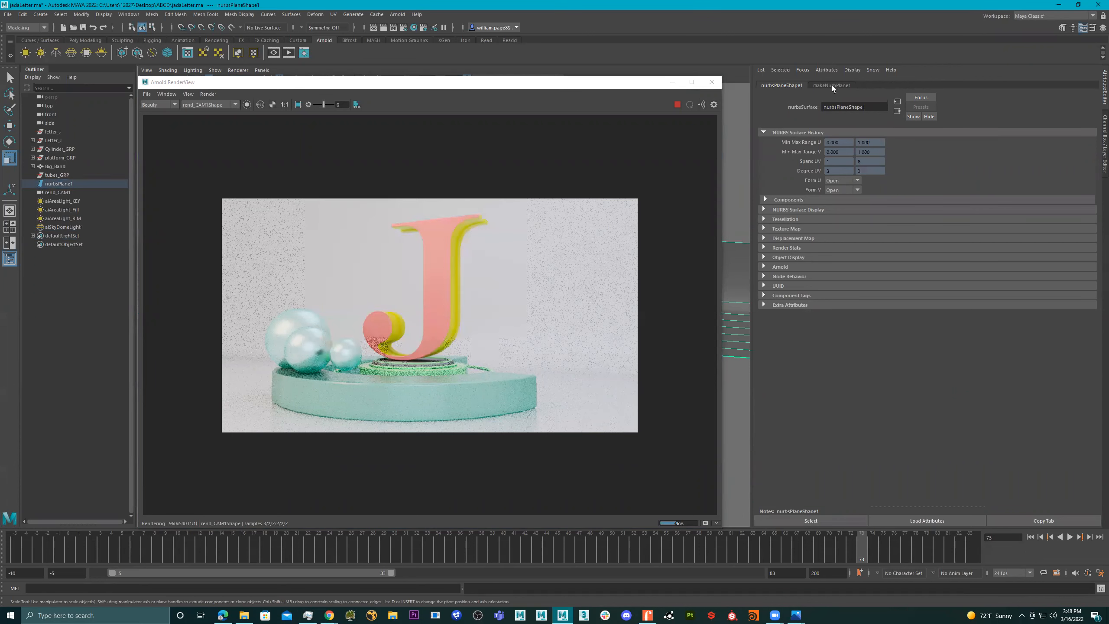
click(788, 85)
click(710, 91)
click(712, 82)
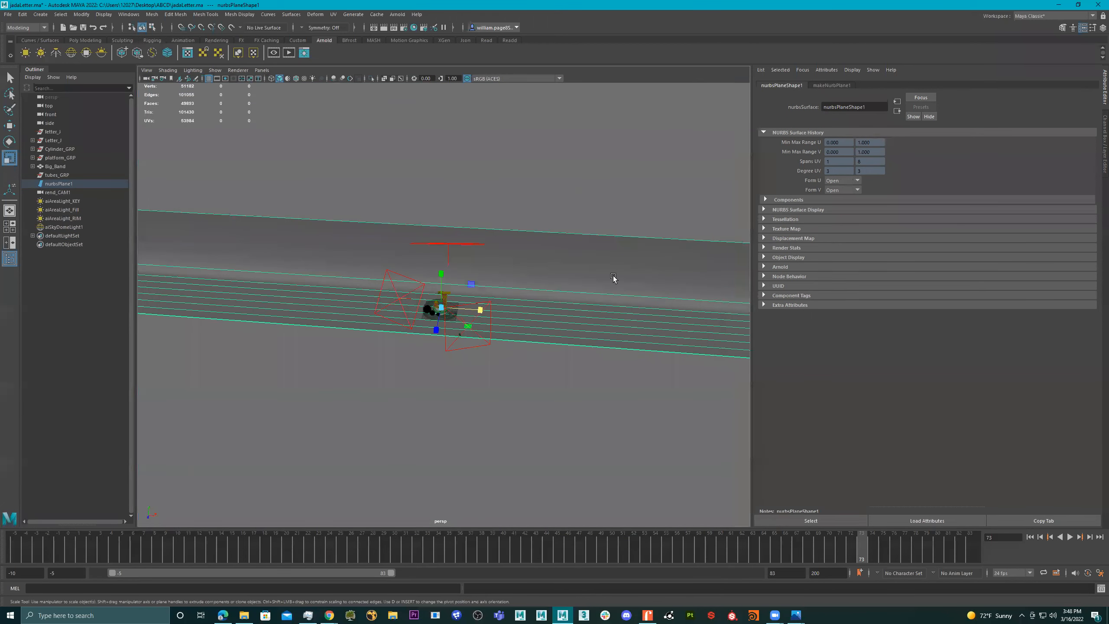
click(615, 274)
alt+drag(632, 213, 564, 257)
right_drag(562, 257, 639, 488)
alt+drag(565, 228, 597, 211)
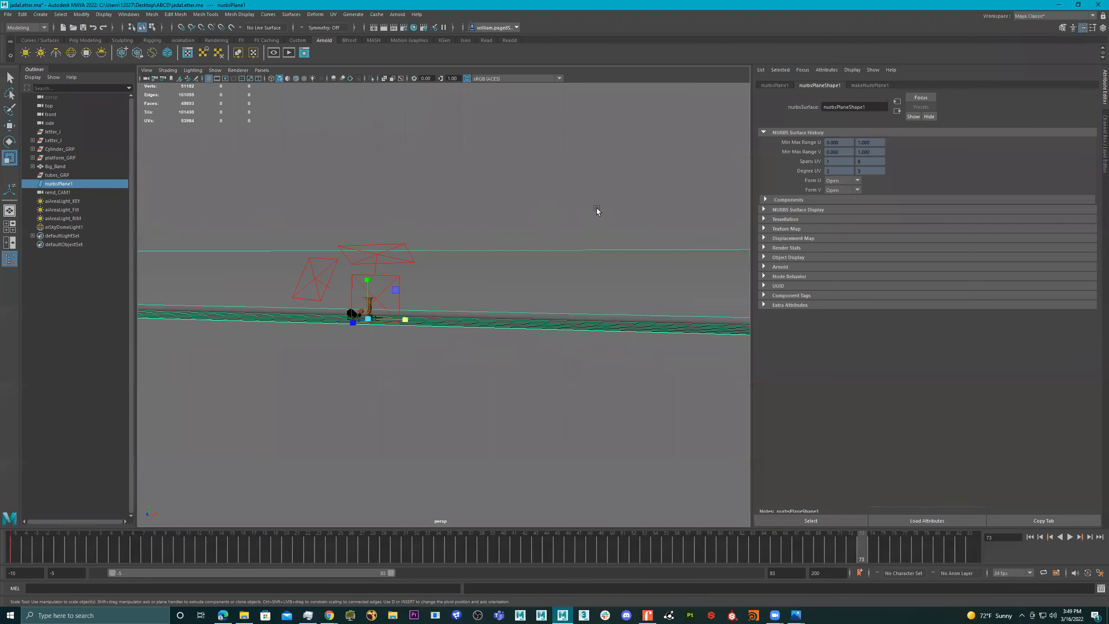
click(859, 86)
click(834, 87)
click(875, 86)
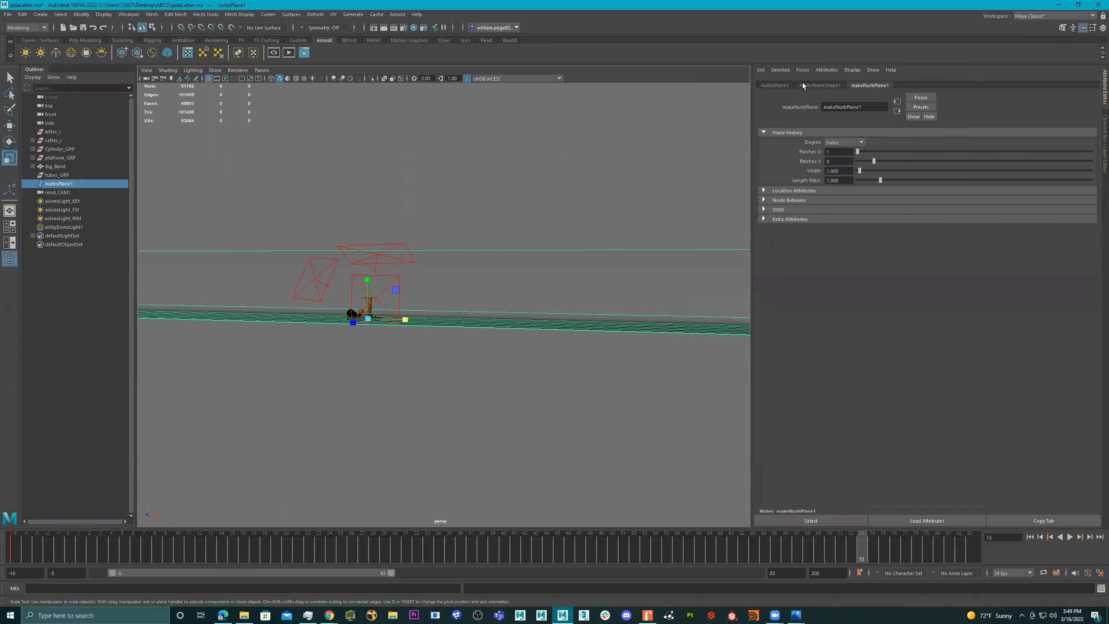
click(820, 86)
click(860, 84)
- Open the backdrop material in the Hypershade and replace its settings with the Thin_Plastic preset
click(413, 28)
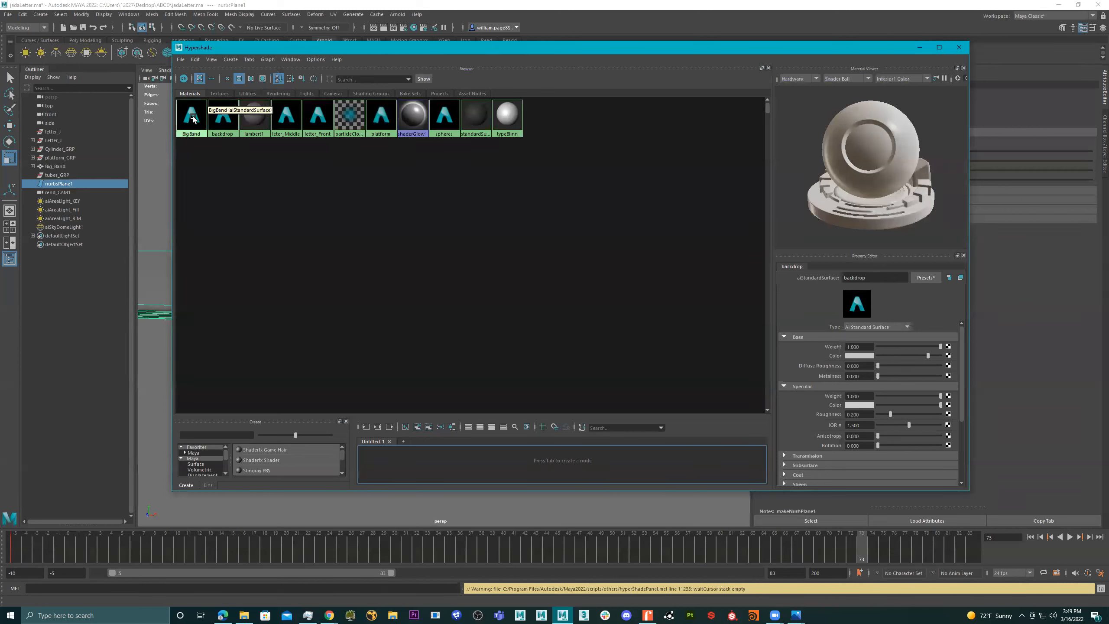
click(223, 121)
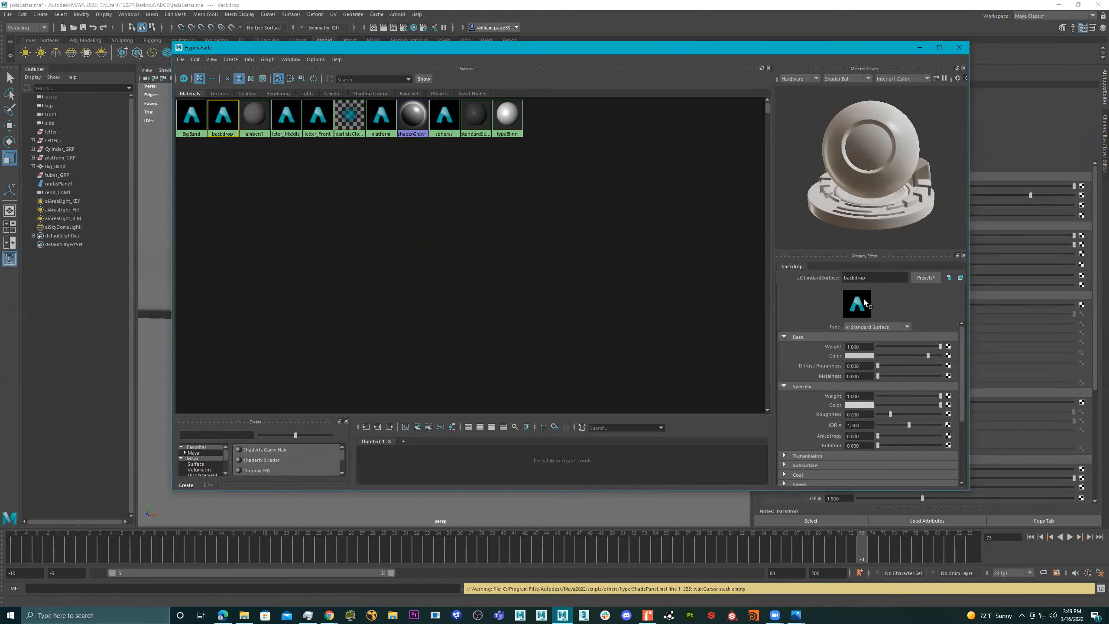
click(930, 277)
mouse_move(983, 364)
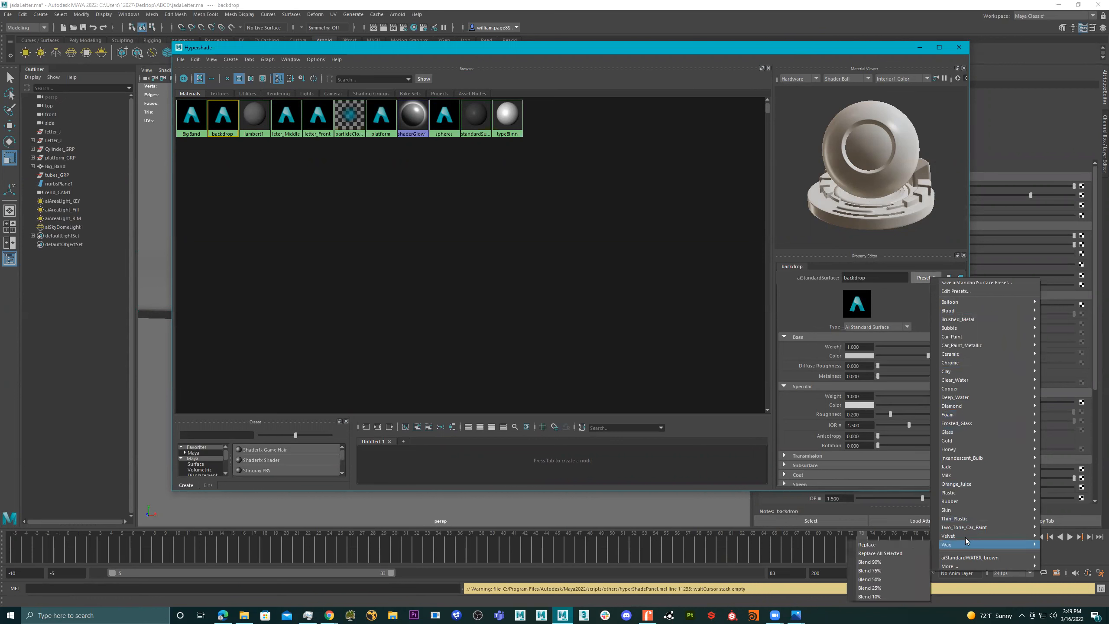
mouse_move(966, 536)
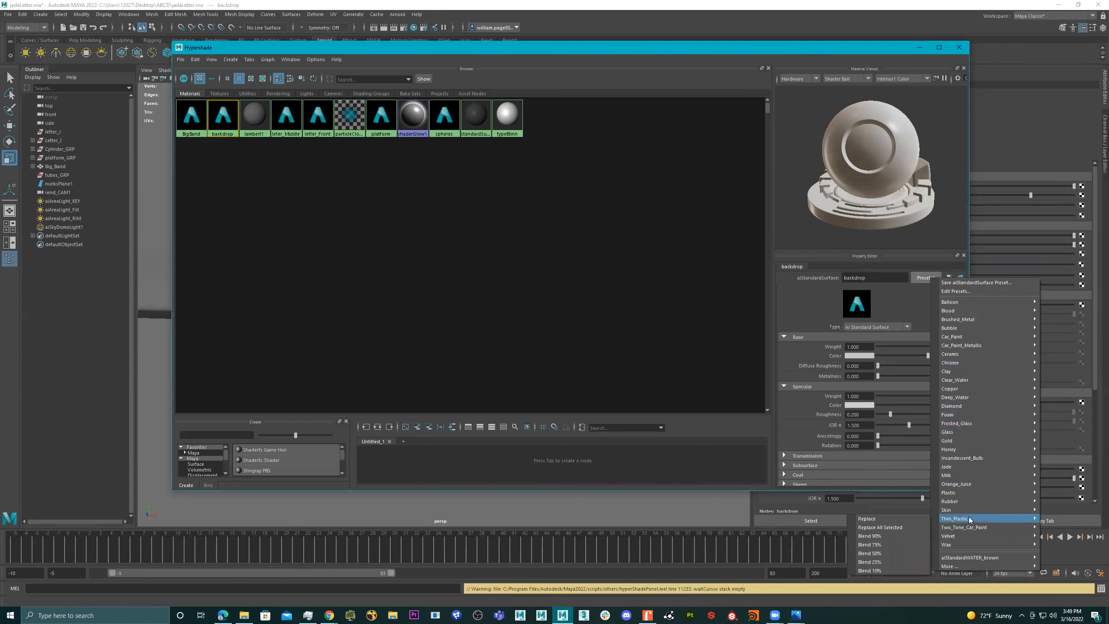
click(887, 520)
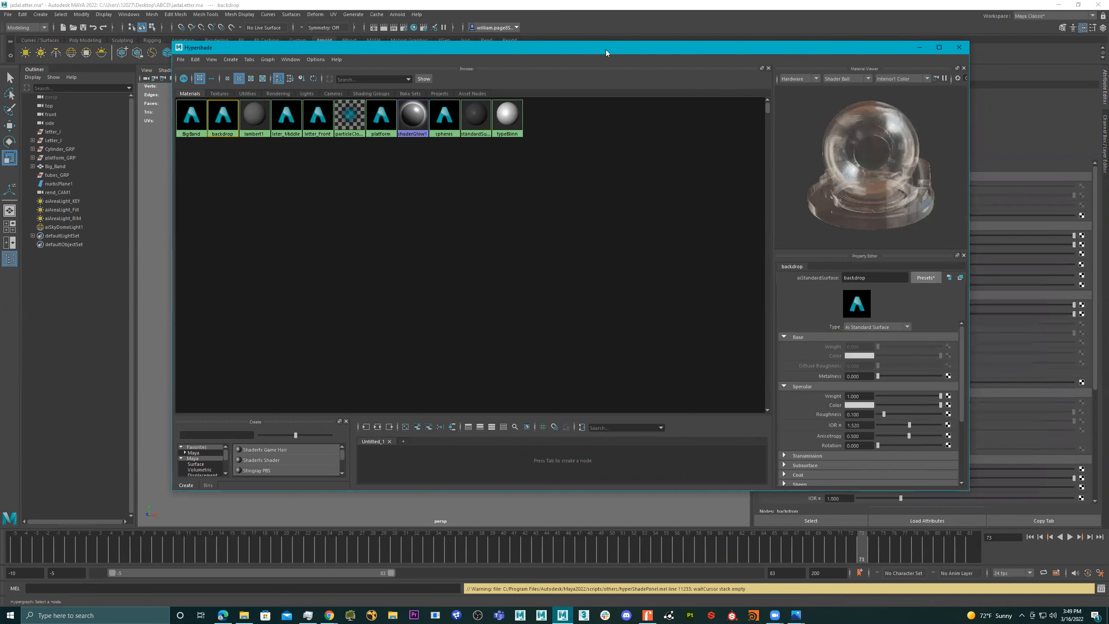
- Replace the backdrop material's settings with the Rubber preset, and minimize the Hypershade to view the Arnold render
drag(606, 53, 608, 83)
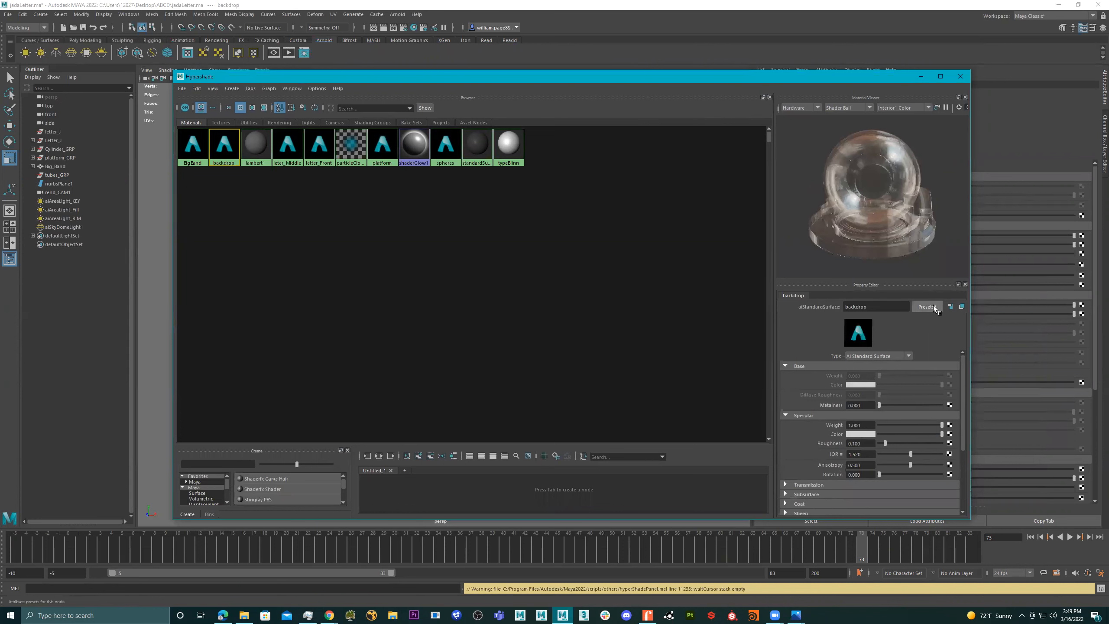
click(934, 305)
mouse_move(978, 530)
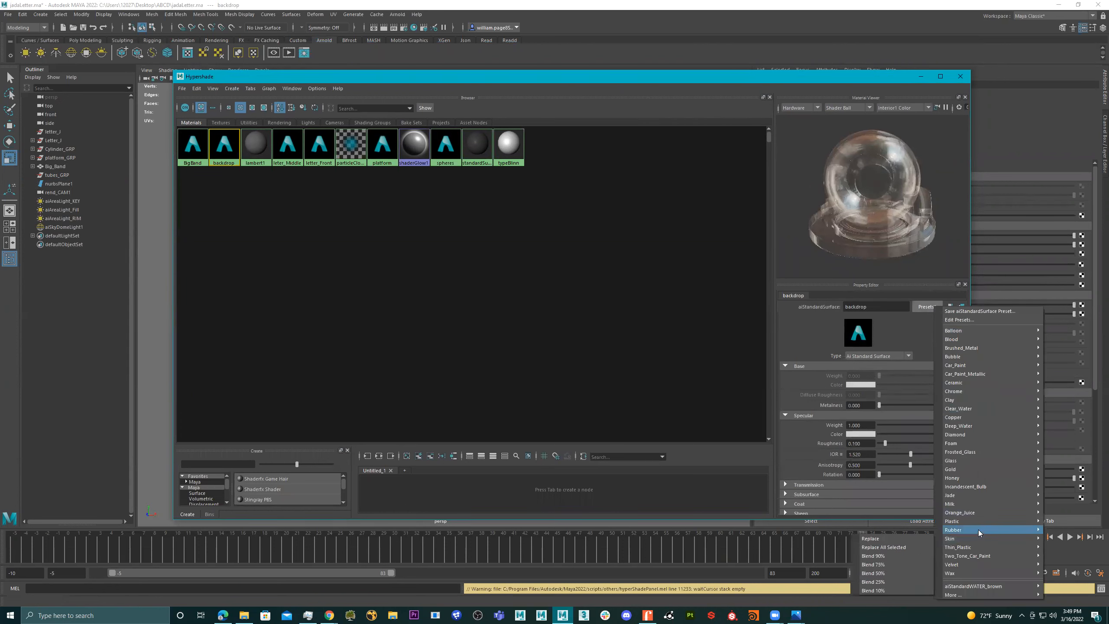
click(871, 538)
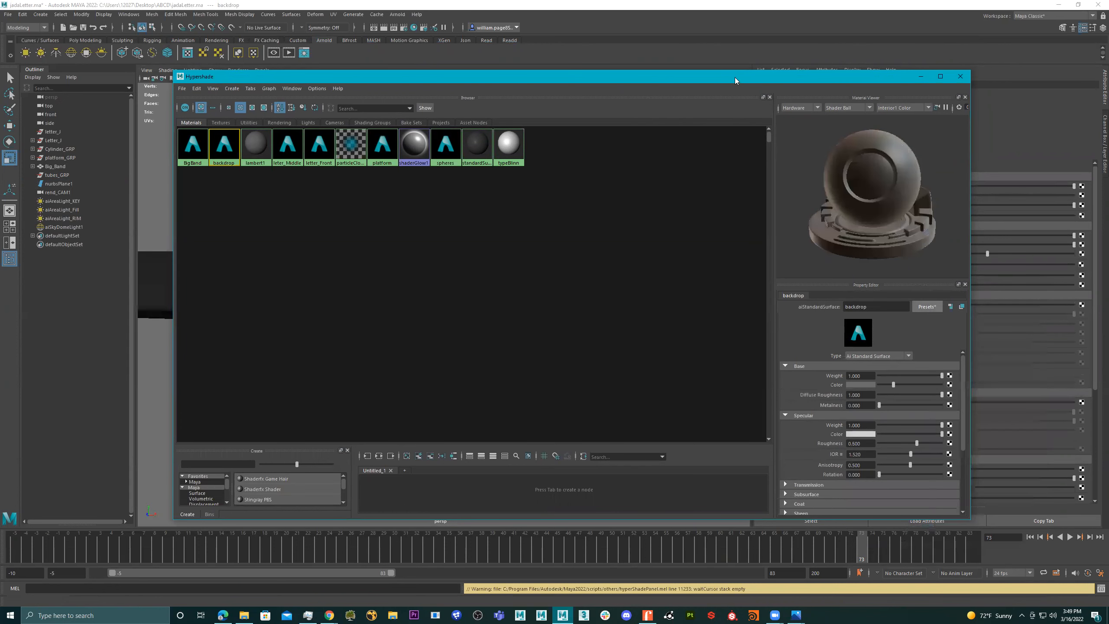
click(921, 76)
click(288, 53)
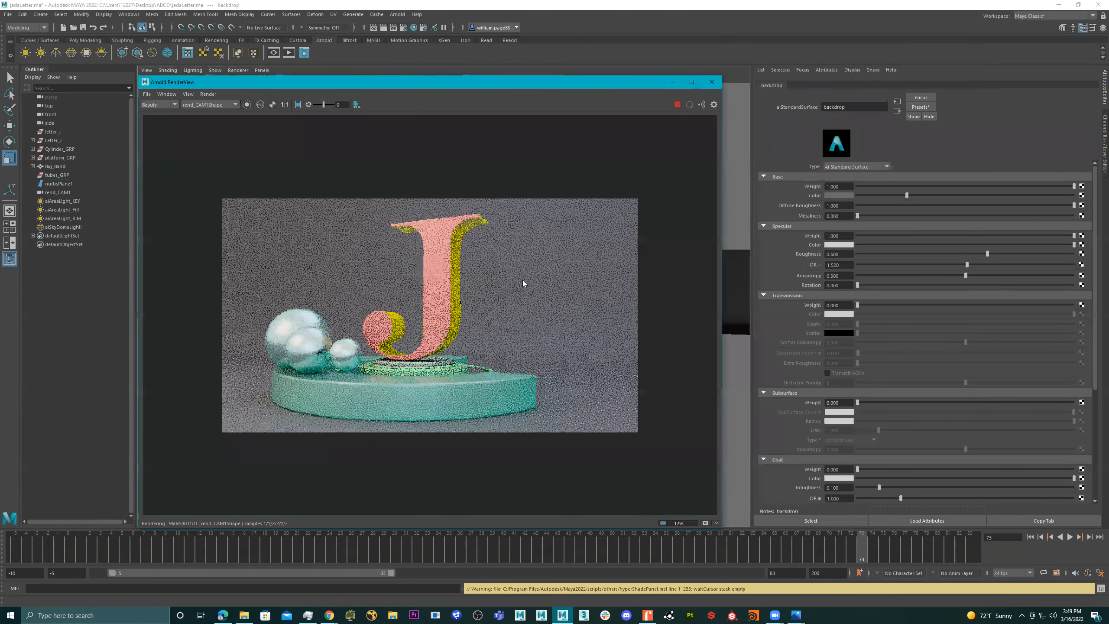
click(541, 274)
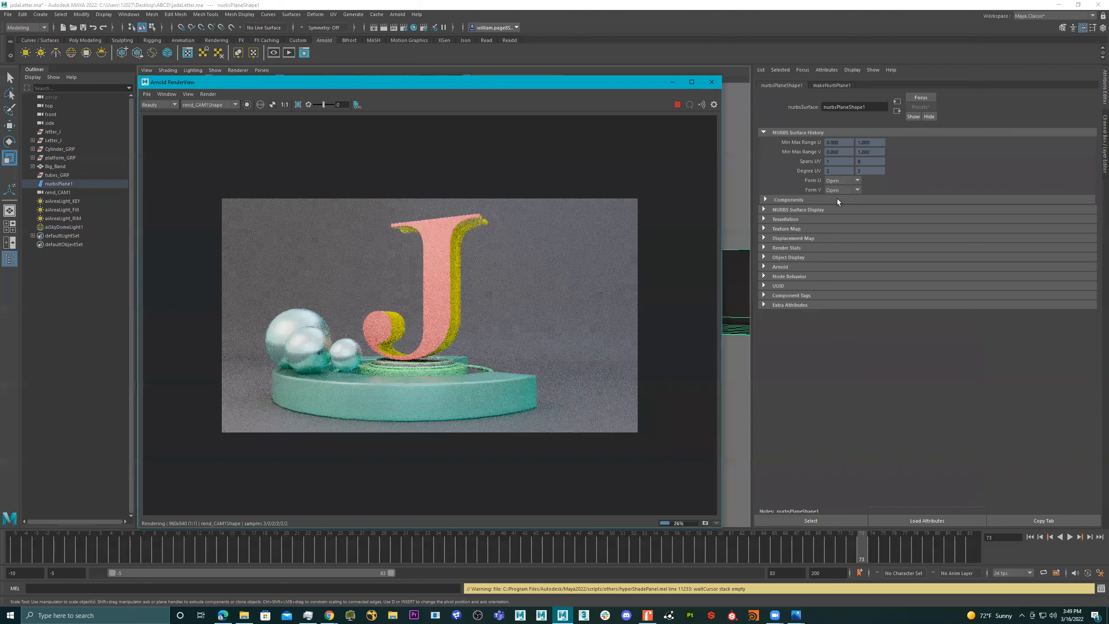
click(832, 87)
click(833, 84)
click(795, 85)
click(836, 85)
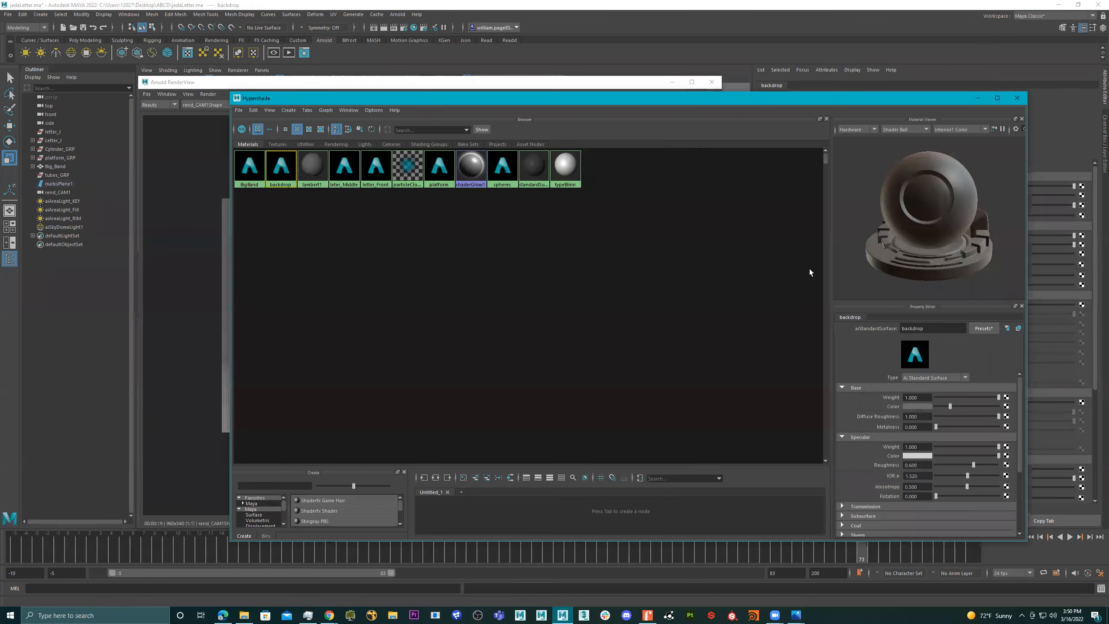
- Change the backdrop material's base color to light green and darken it slightly
click(922, 406)
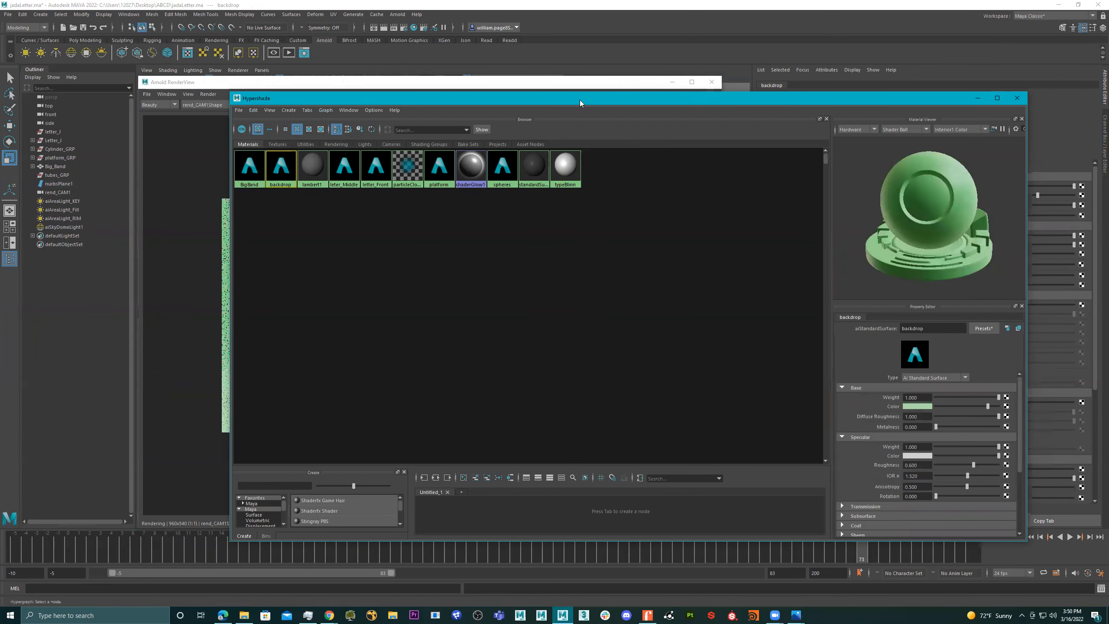
drag(278, 98, 1106, 13)
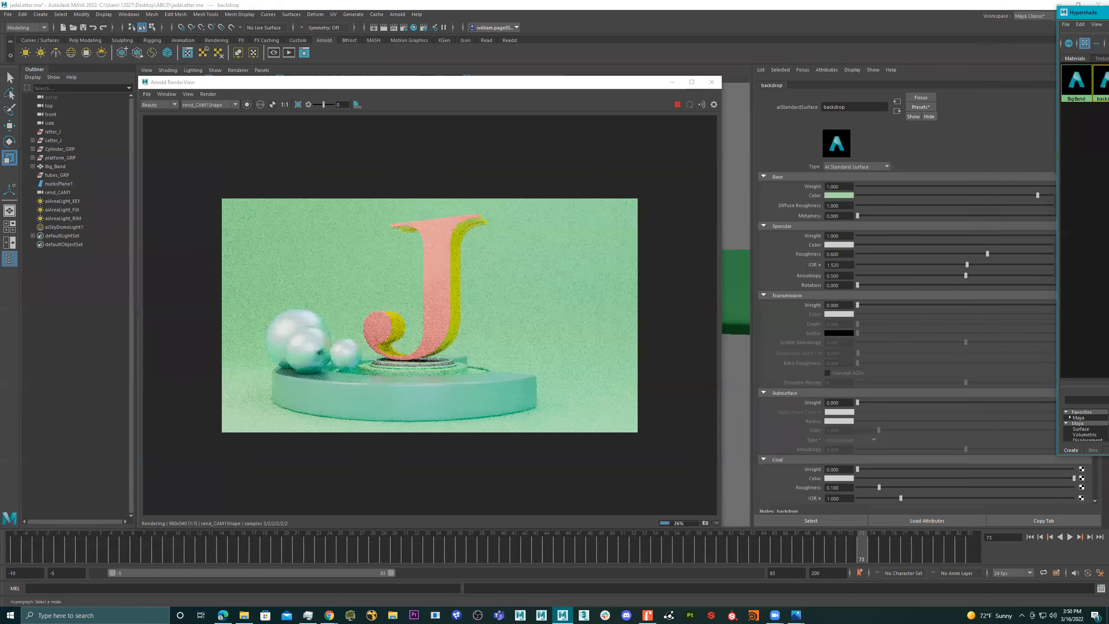
mouse_move(1038, 195)
mouse_down()
mouse_move(904, 196)
mouse_move(1020, 196)
mouse_up()
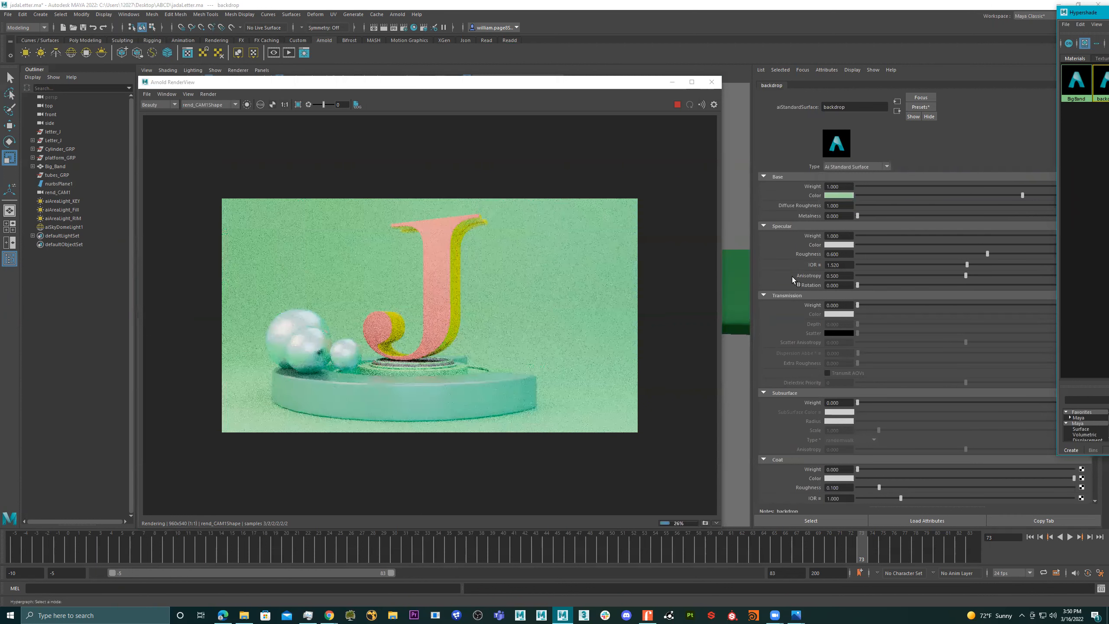
- Select the sky dome light and try lower intensities of about 0.74 and 0.6
click(732, 216)
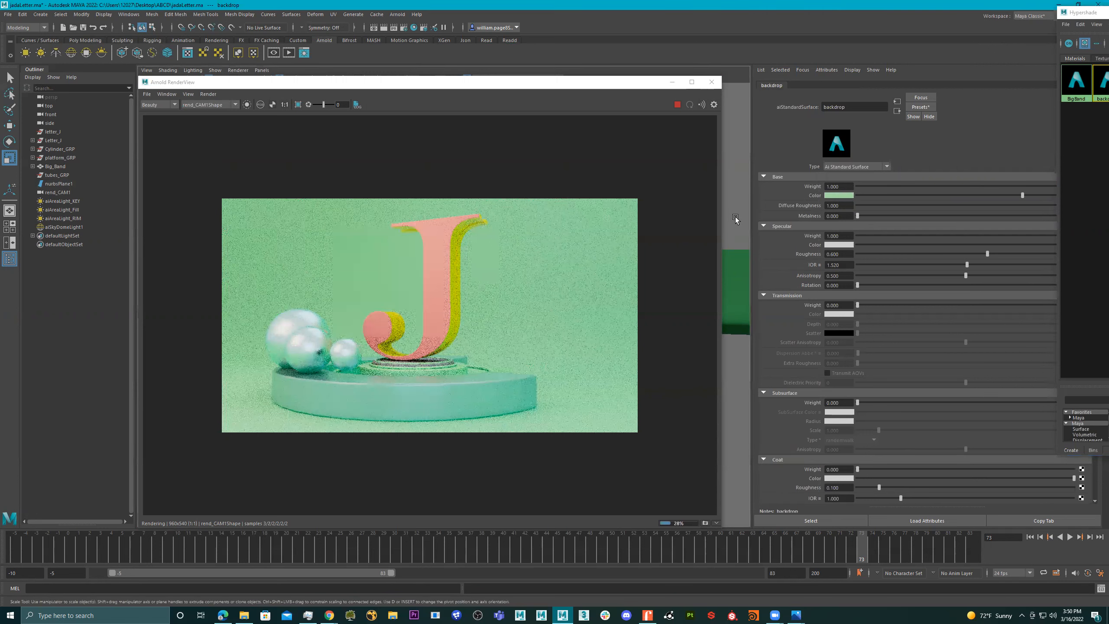
click(743, 160)
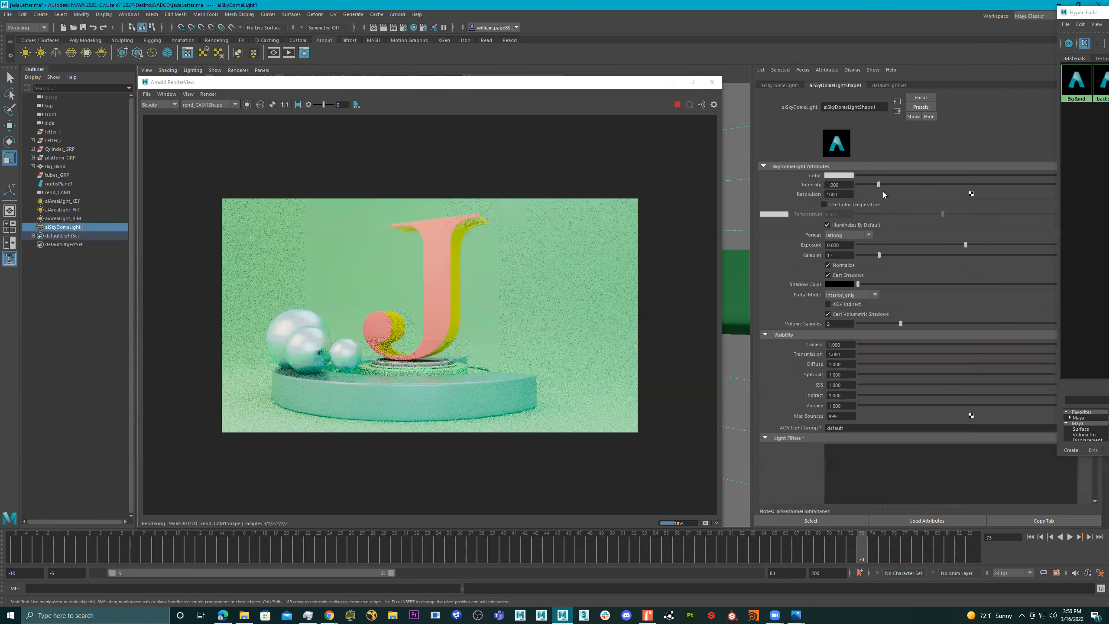
click(873, 185)
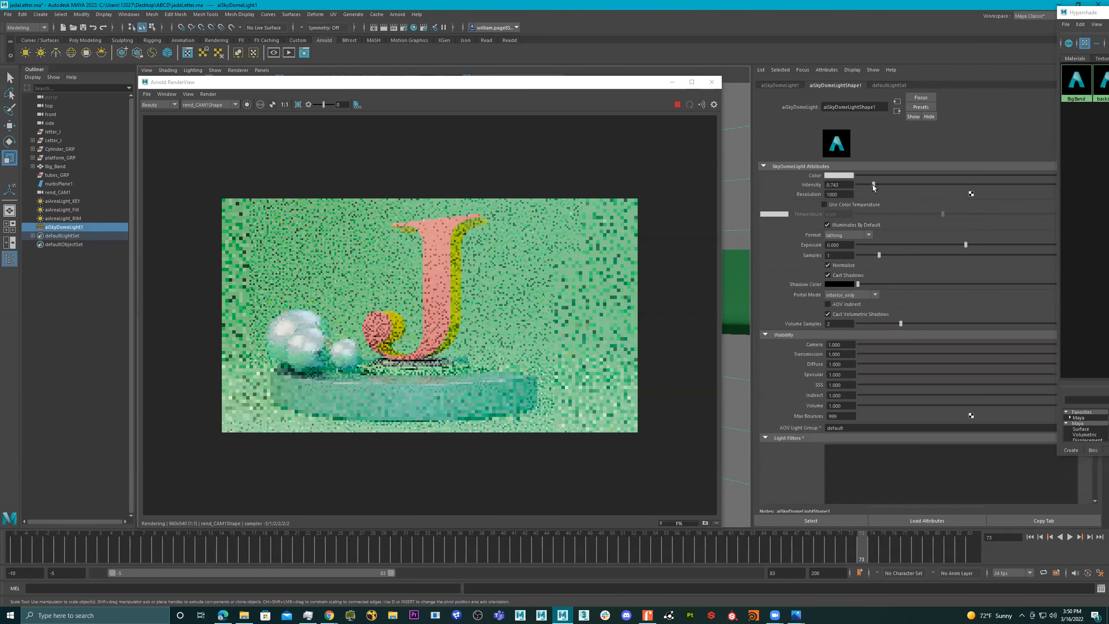
click(872, 185)
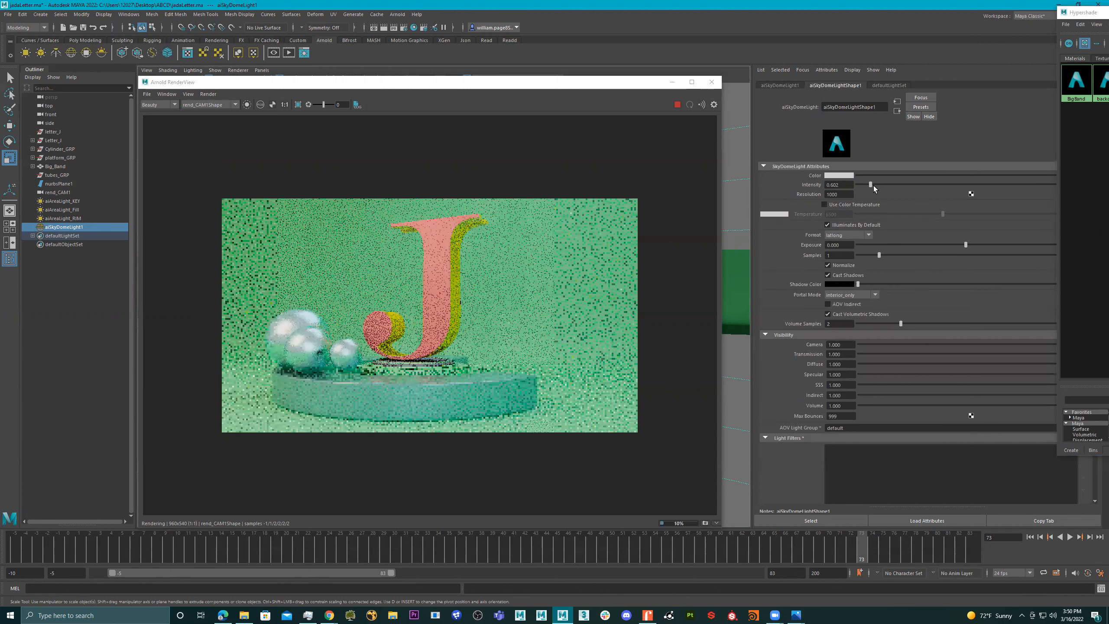
click(873, 185)
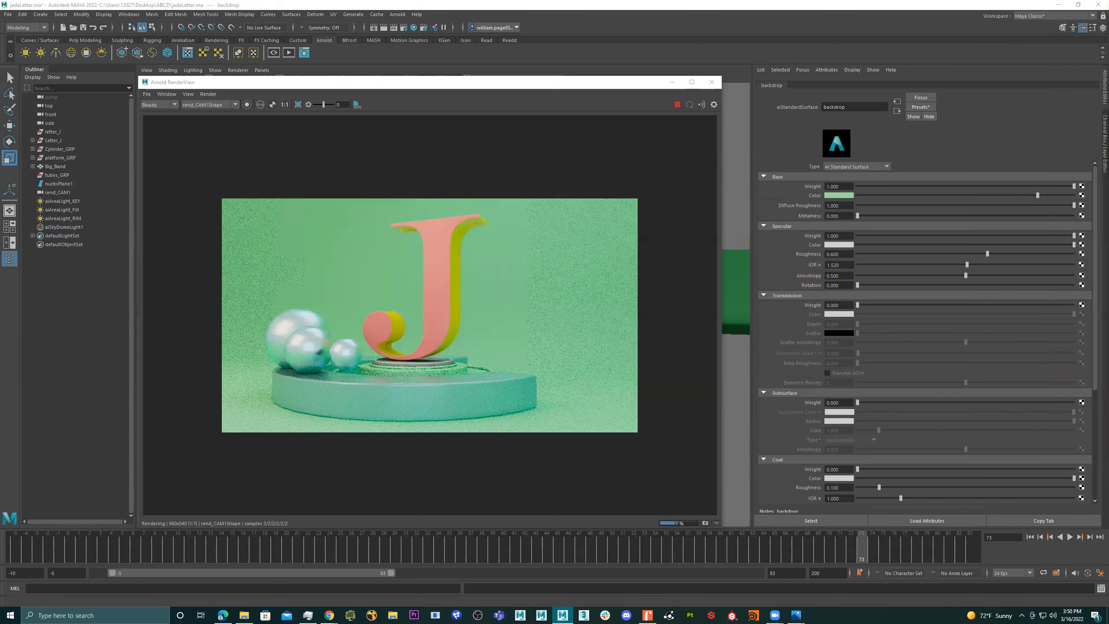
- Mute the backdrop material's green base color to a saturation of about 0.222 and a value of about 0.614
click(839, 196)
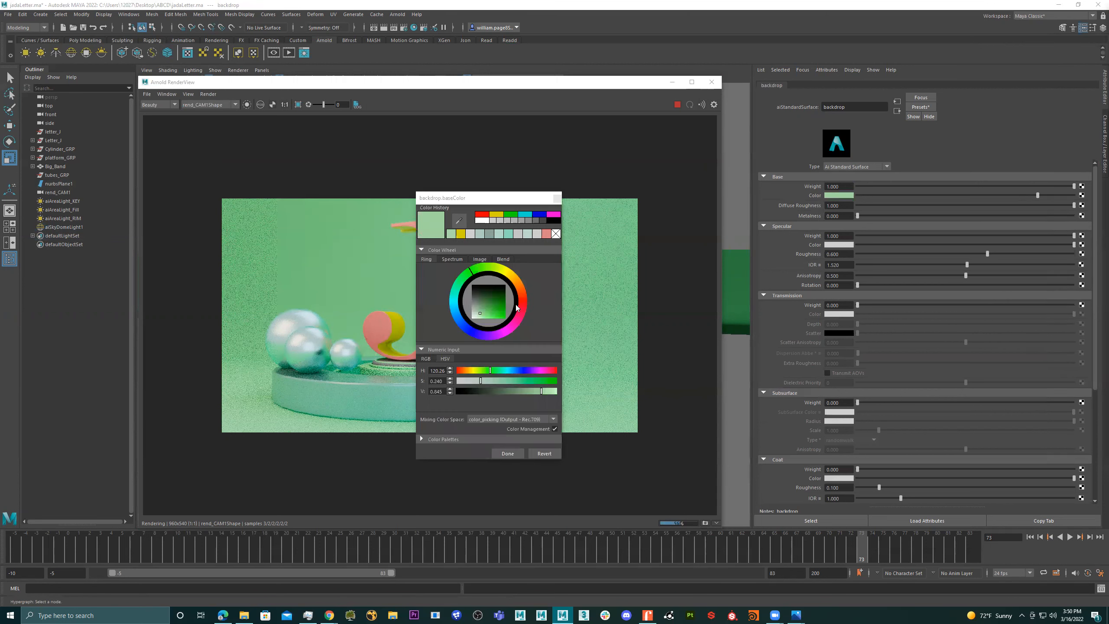
click(493, 391)
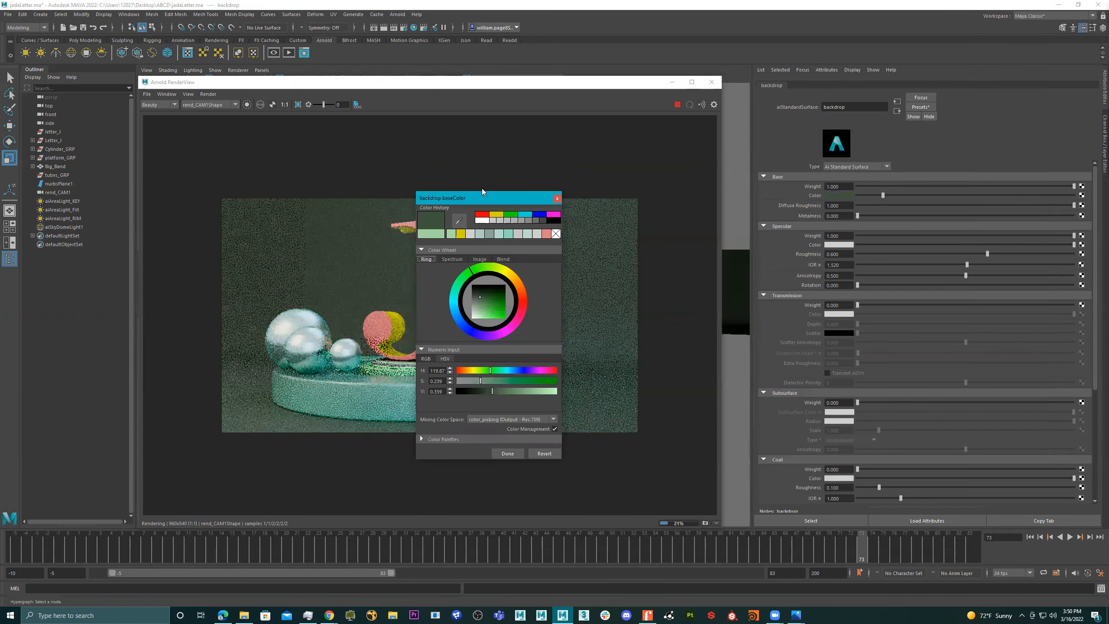
drag(480, 200, 780, 147)
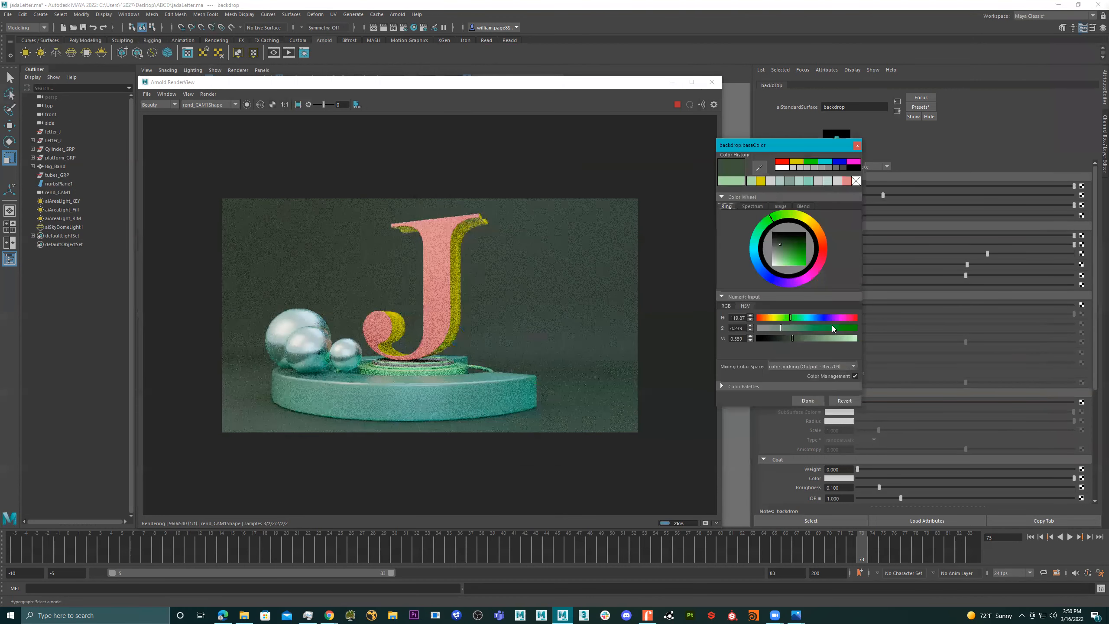
click(798, 328)
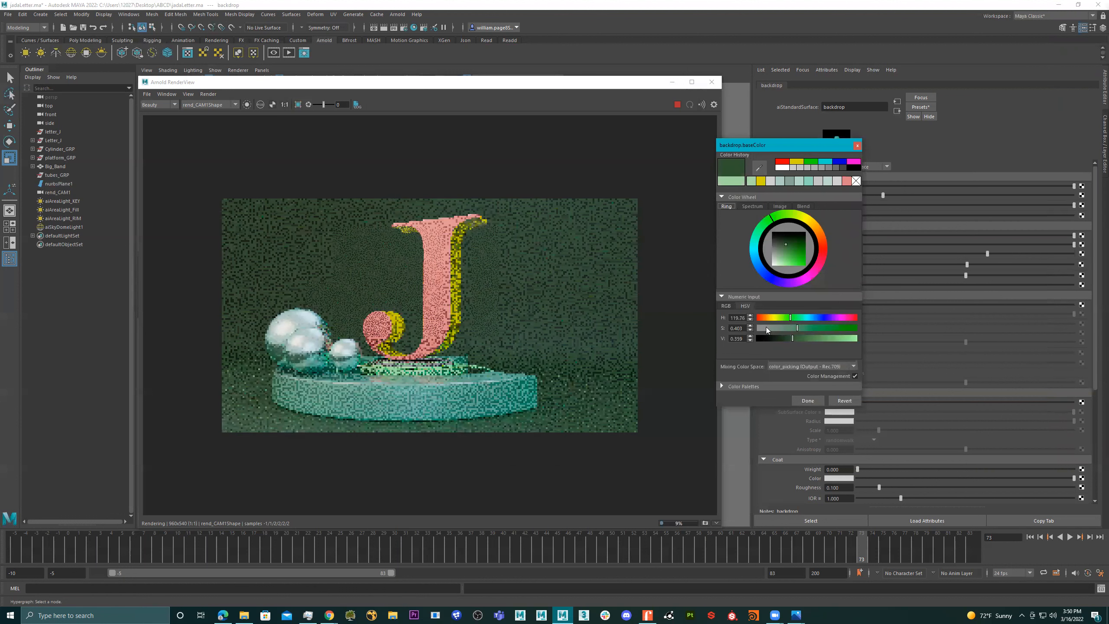
click(767, 328)
click(806, 343)
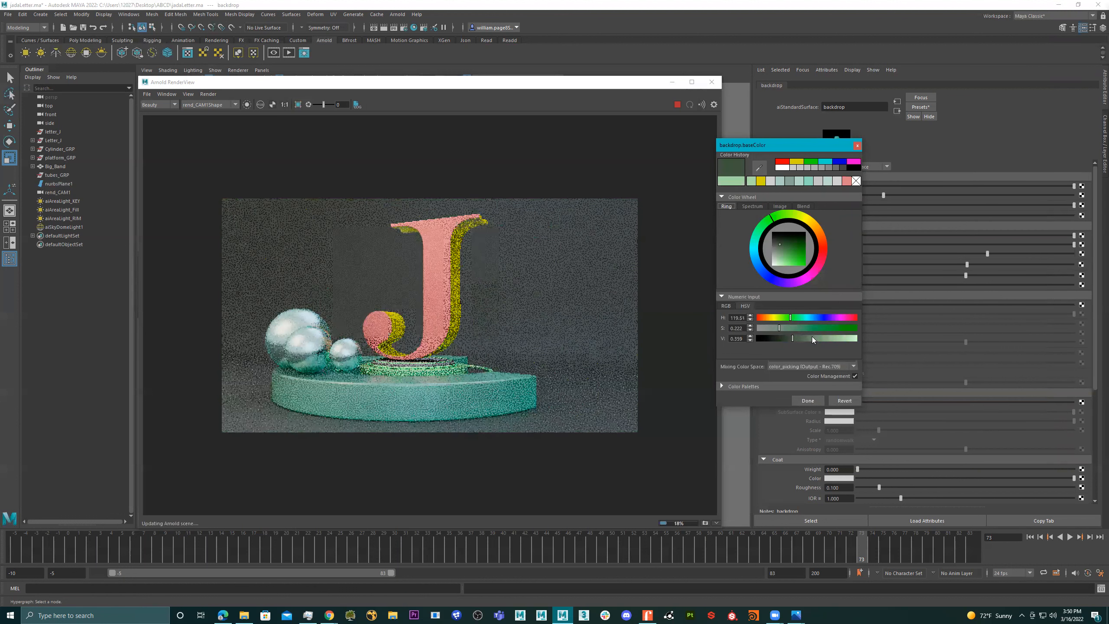
click(818, 340)
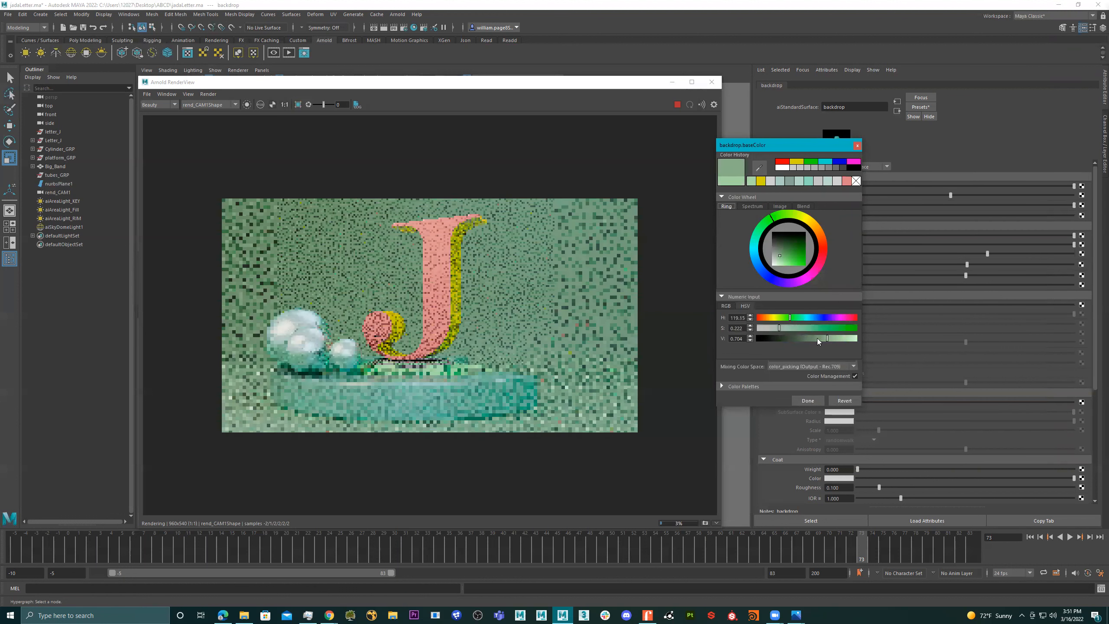
- Try red, cyan-blue, magenta, blue and purple hues for the backdrop material's base color, ending on a purple hue of about 283
click(774, 319)
click(760, 319)
click(758, 319)
click(758, 318)
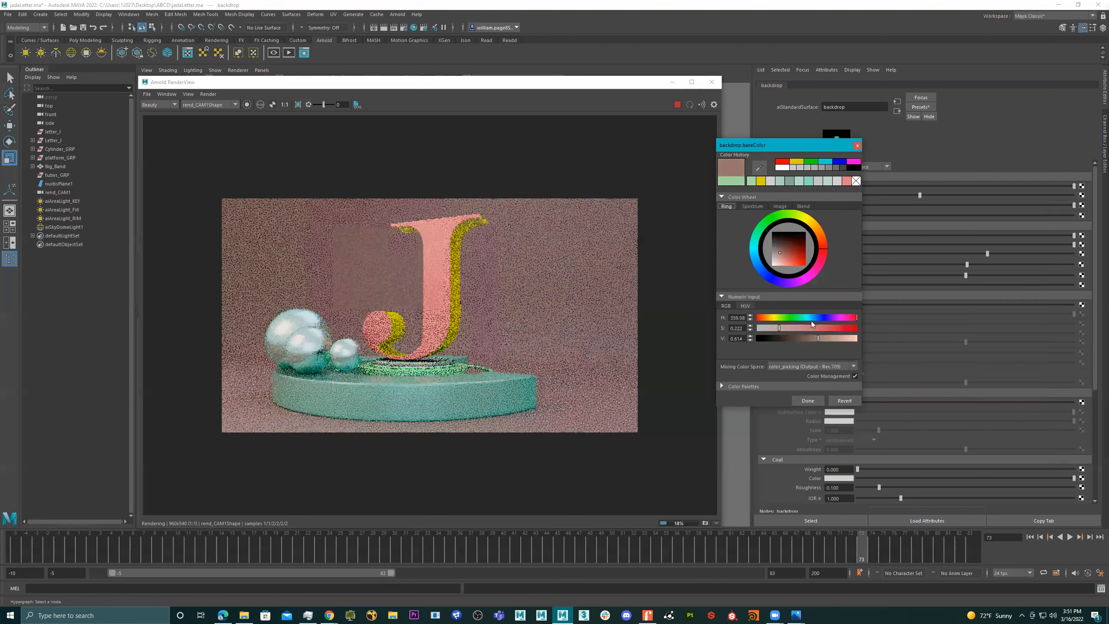
click(809, 317)
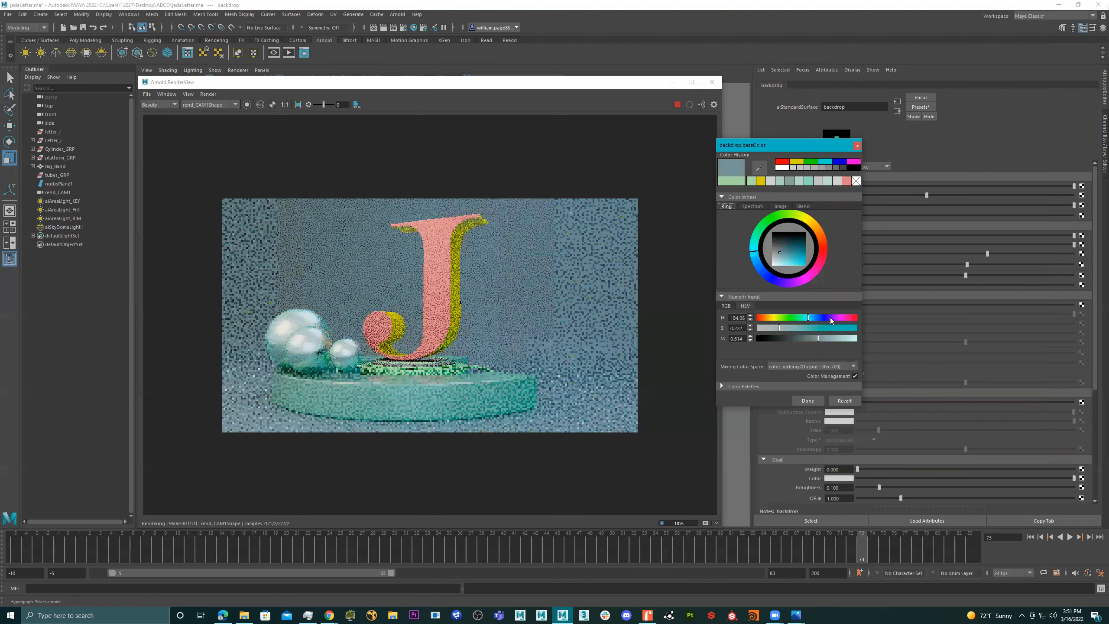
click(827, 318)
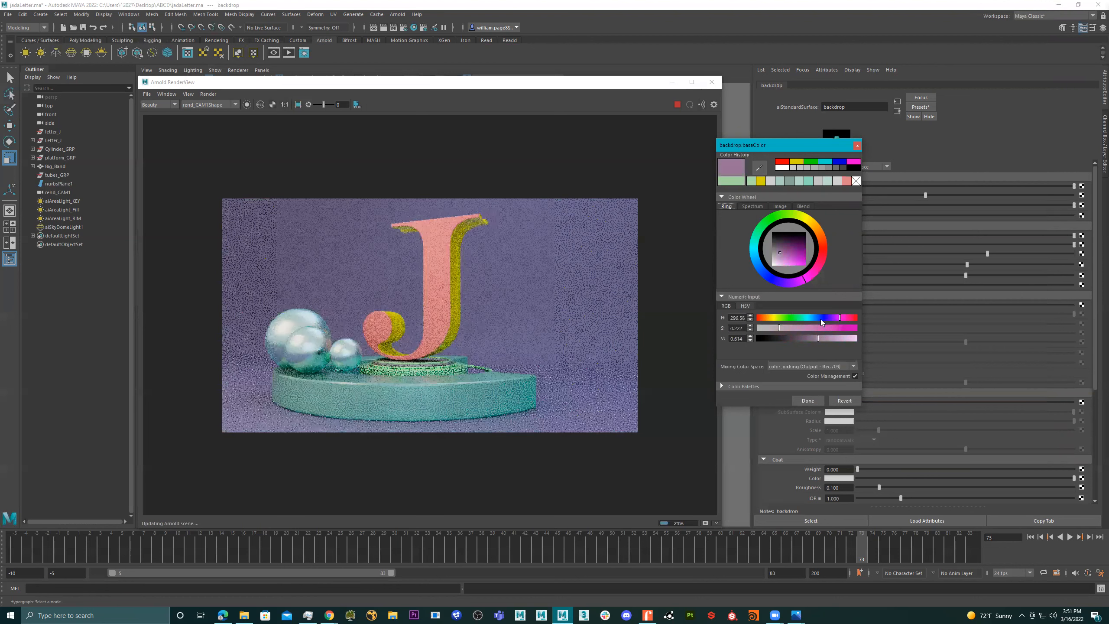
click(819, 318)
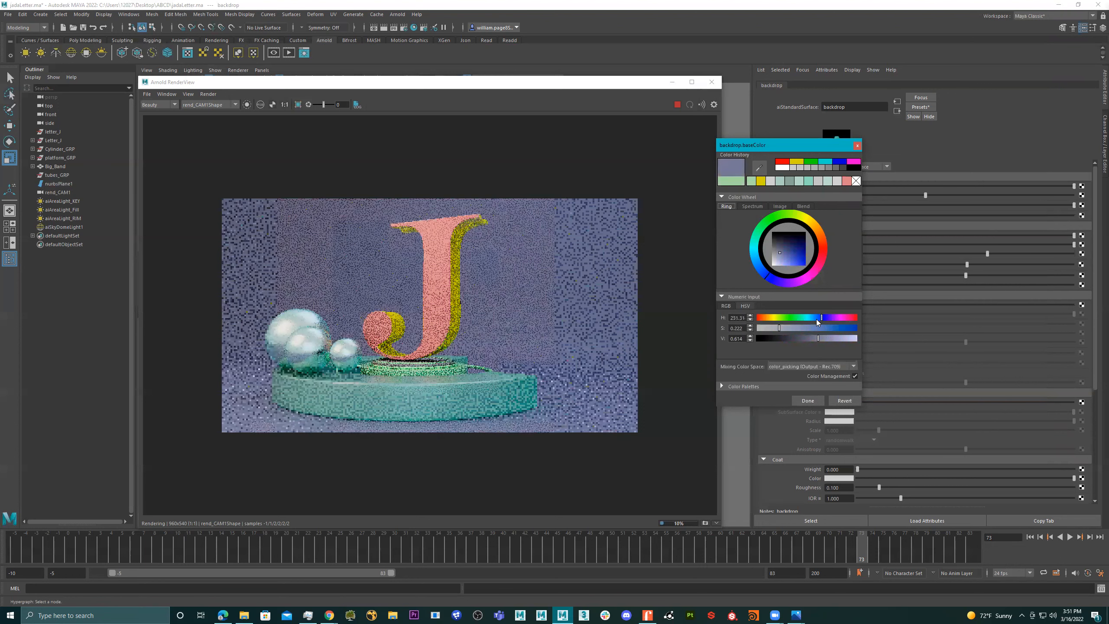
click(817, 319)
click(827, 319)
click(833, 320)
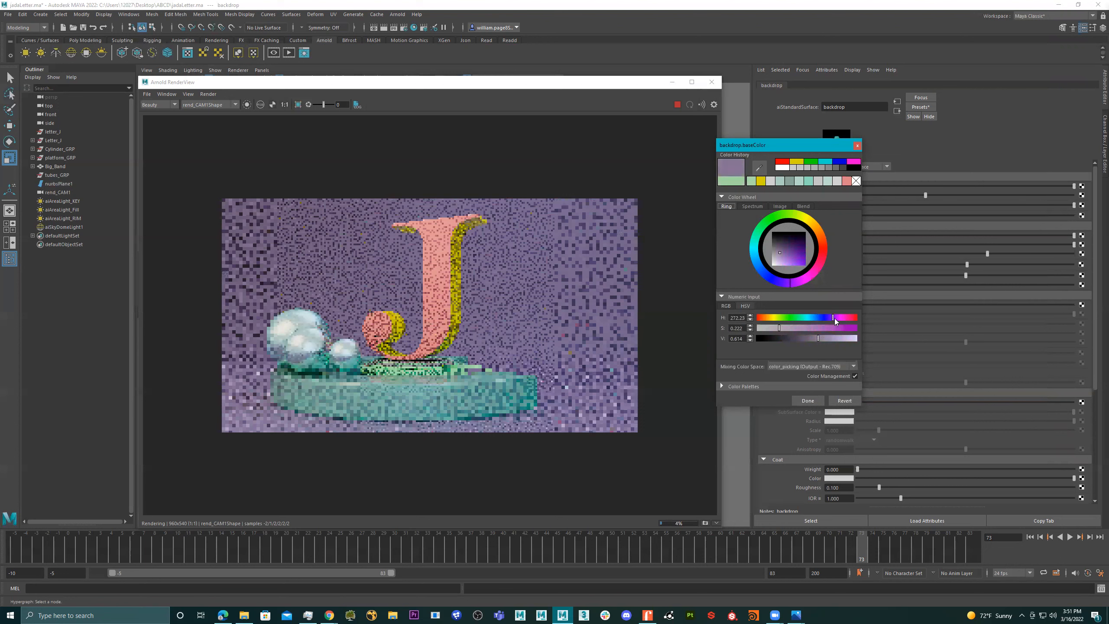
- Try saturations of about 0.597, 0.443 and 0.525 for the purple backdrop color, and close the color picker without accepting it
click(817, 328)
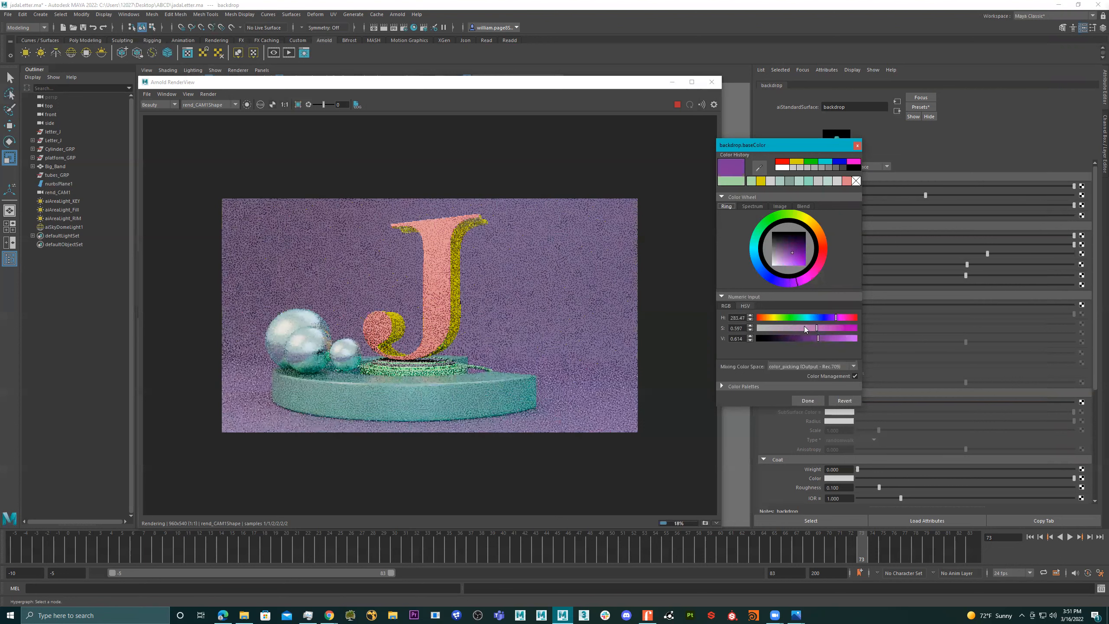
click(801, 328)
click(818, 328)
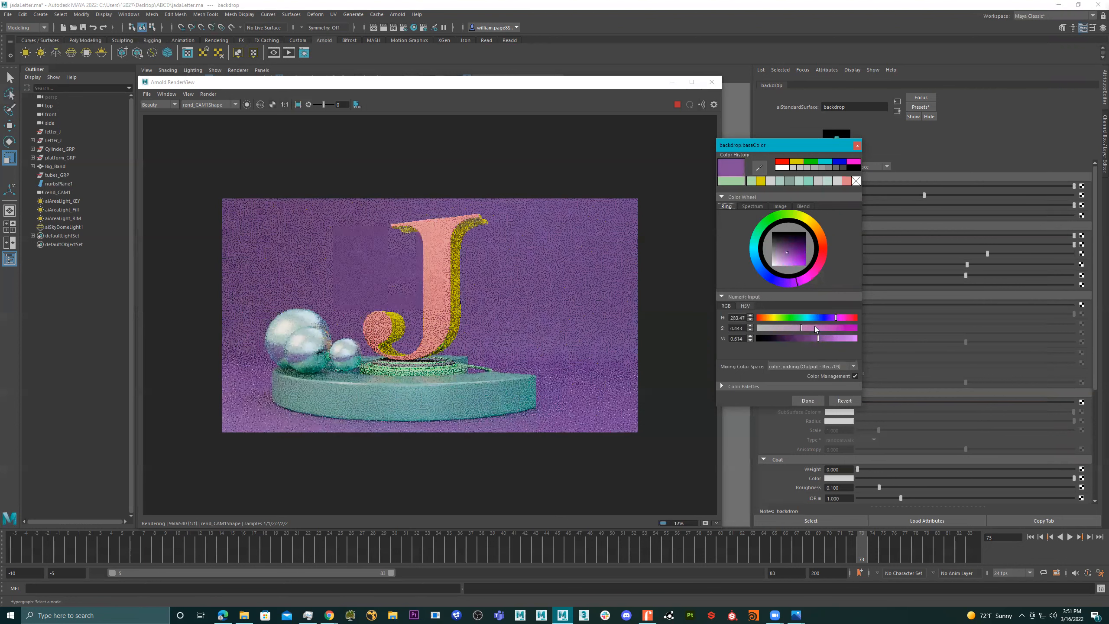
click(811, 328)
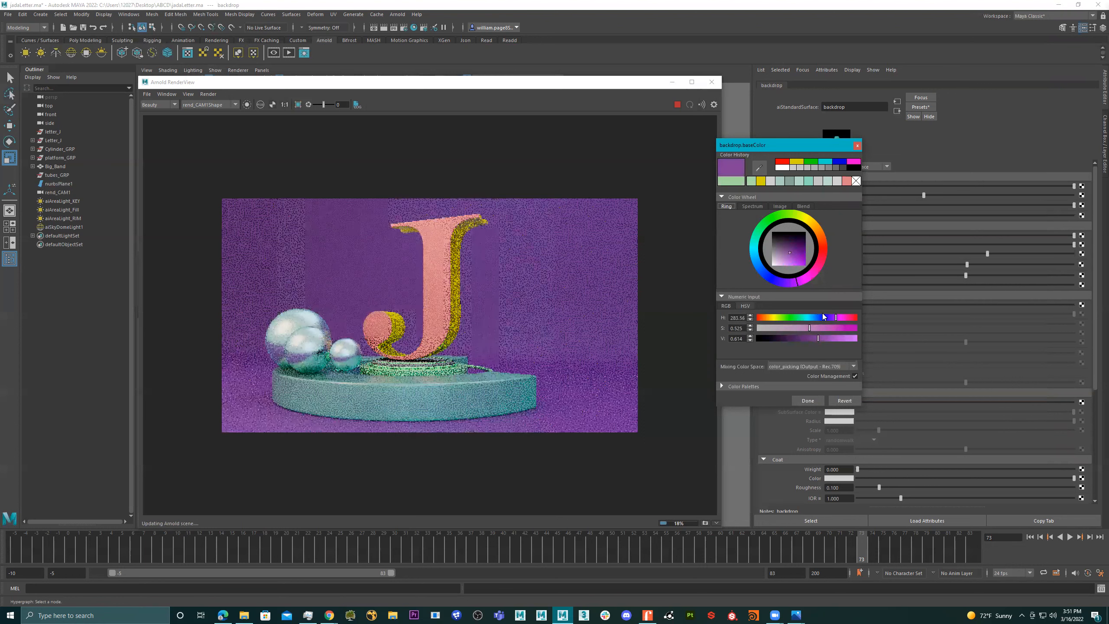
click(858, 146)
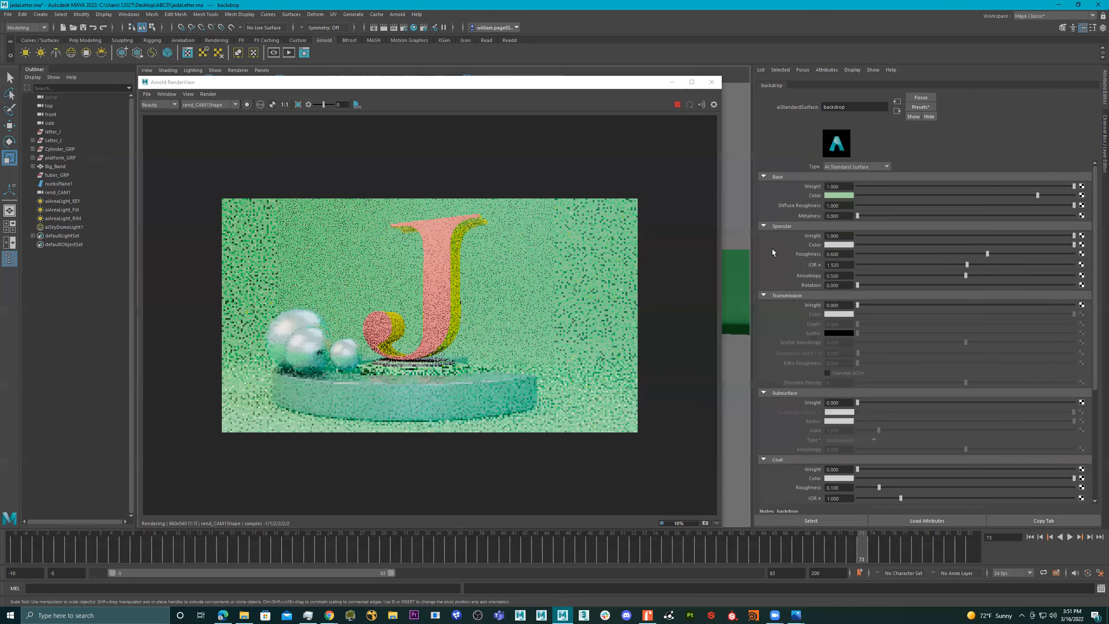
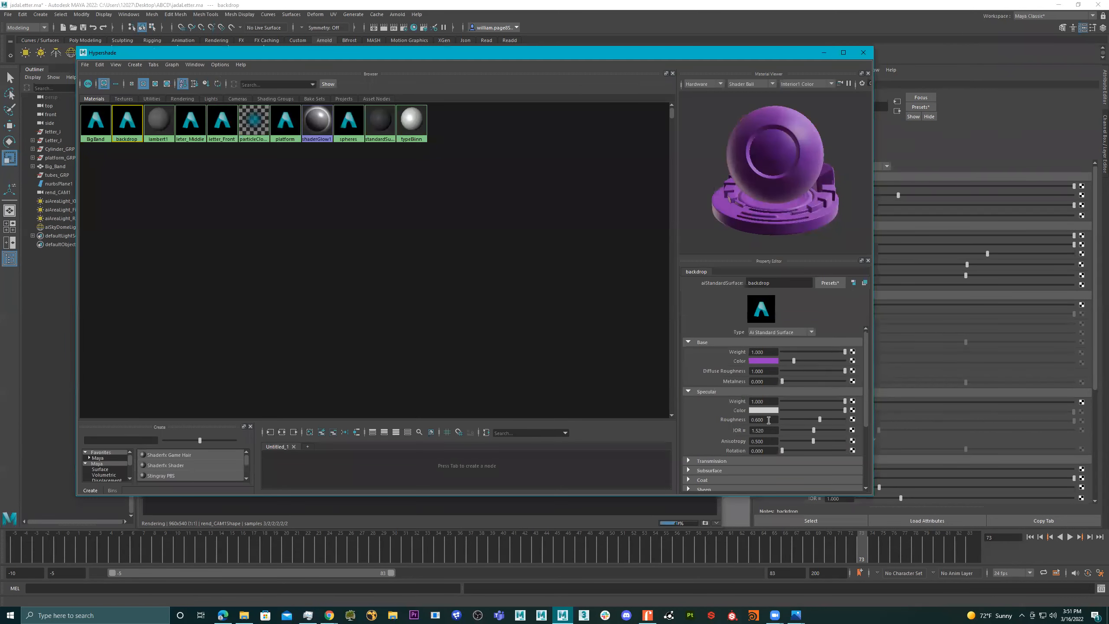
- Close the Hypershade and lower the backdrop material's specular roughness to 0.4, then try 0.2
click(768, 420)
click(566, 53)
click(864, 52)
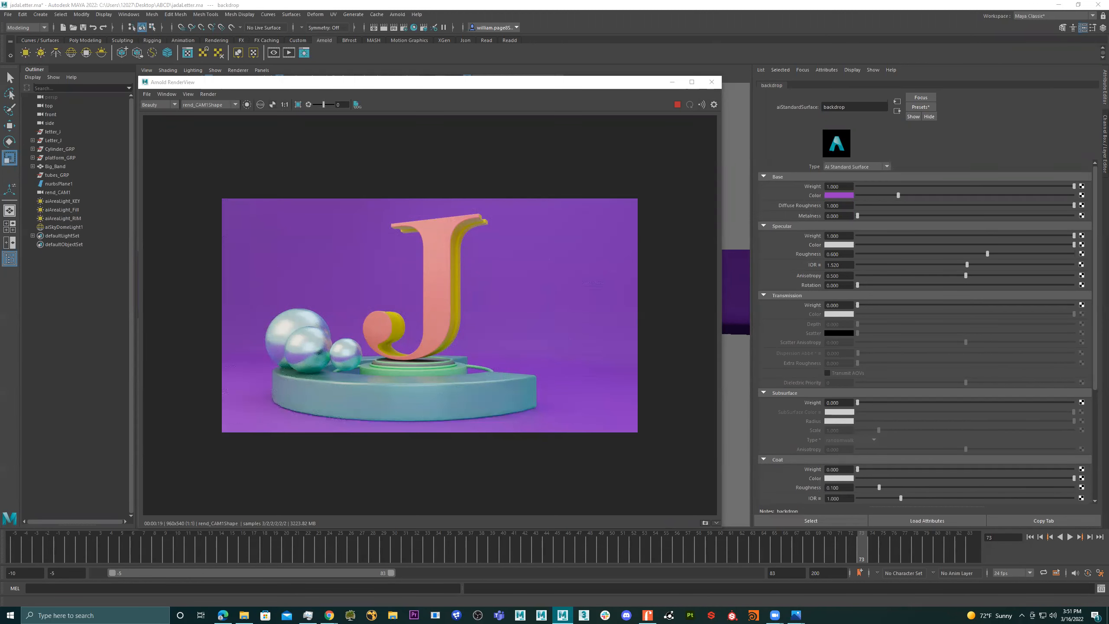
key(ctrl+z)
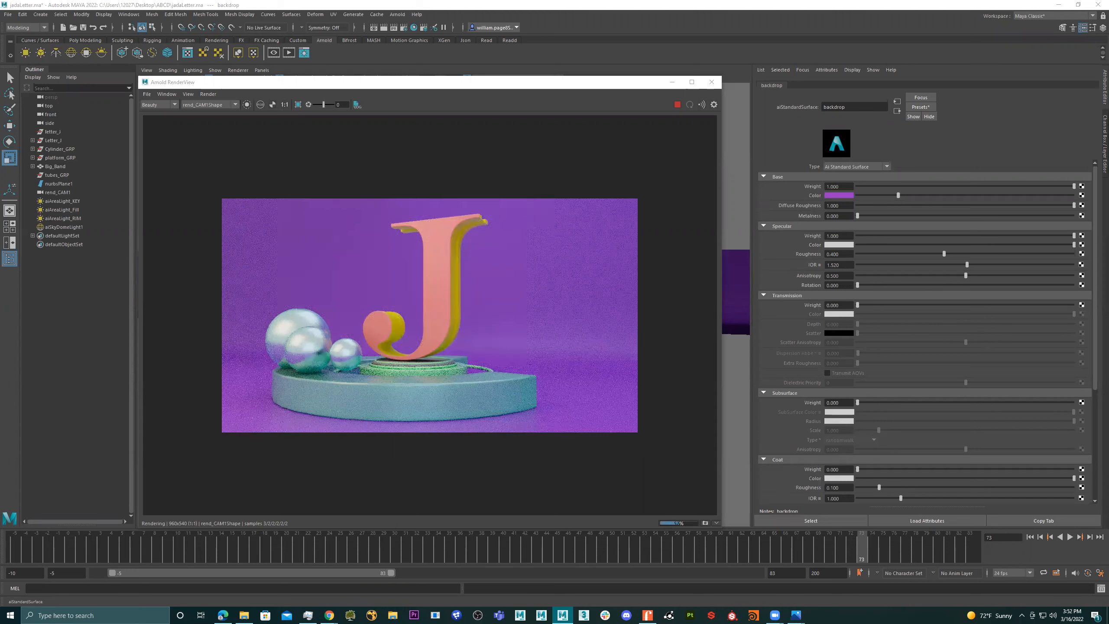
drag(945, 254, 901, 254)
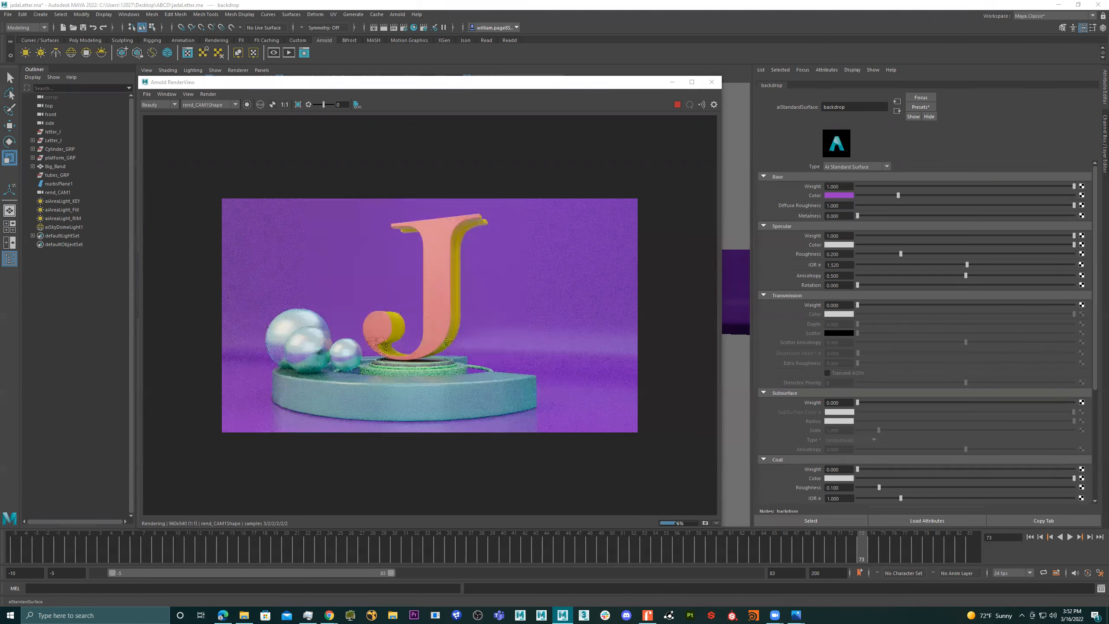
key(ctrl+z)
- Select the Big_Band platform mesh and look through its shape, shading group and lambert1 attributes
click(492, 391)
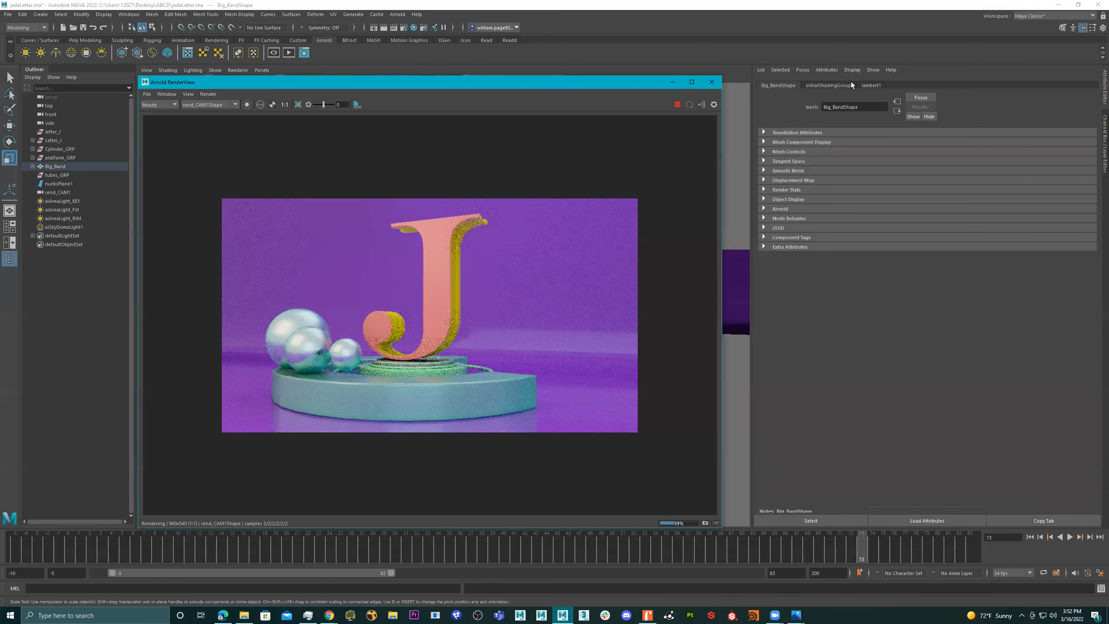
click(840, 84)
click(866, 83)
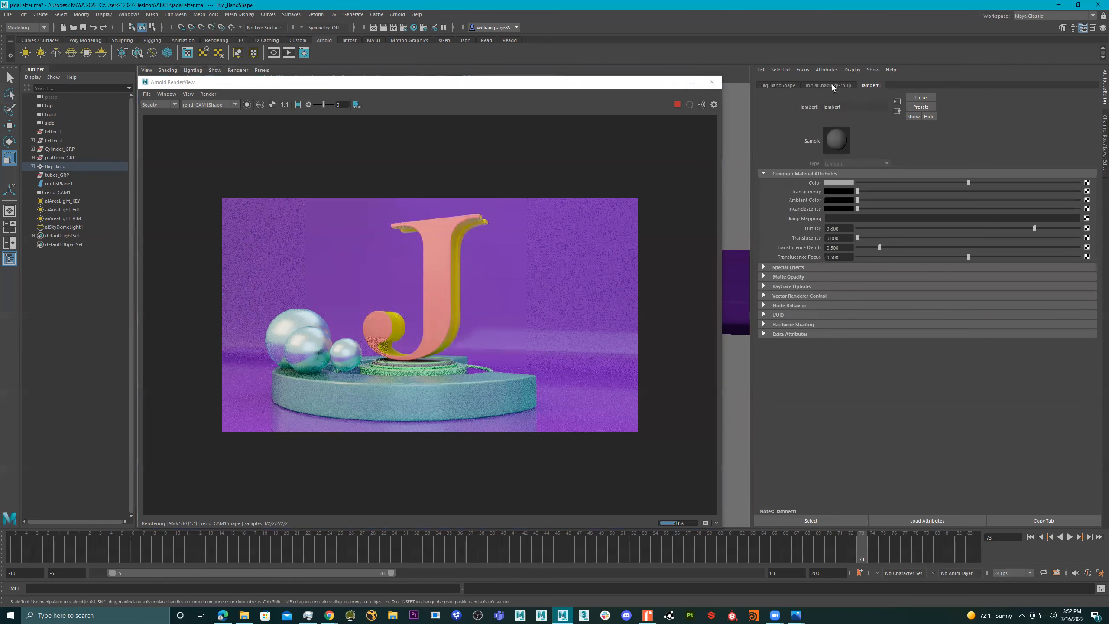
click(788, 84)
click(843, 85)
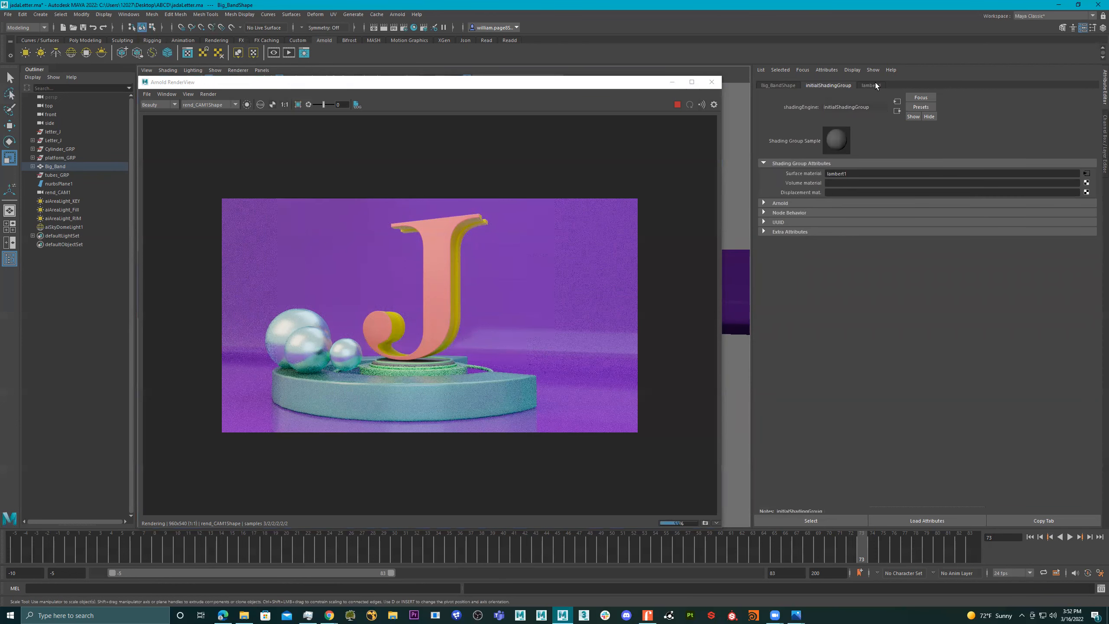
- Enable all node types in the Attribute Editor and show the attributes of the platform's BigBand material
click(873, 71)
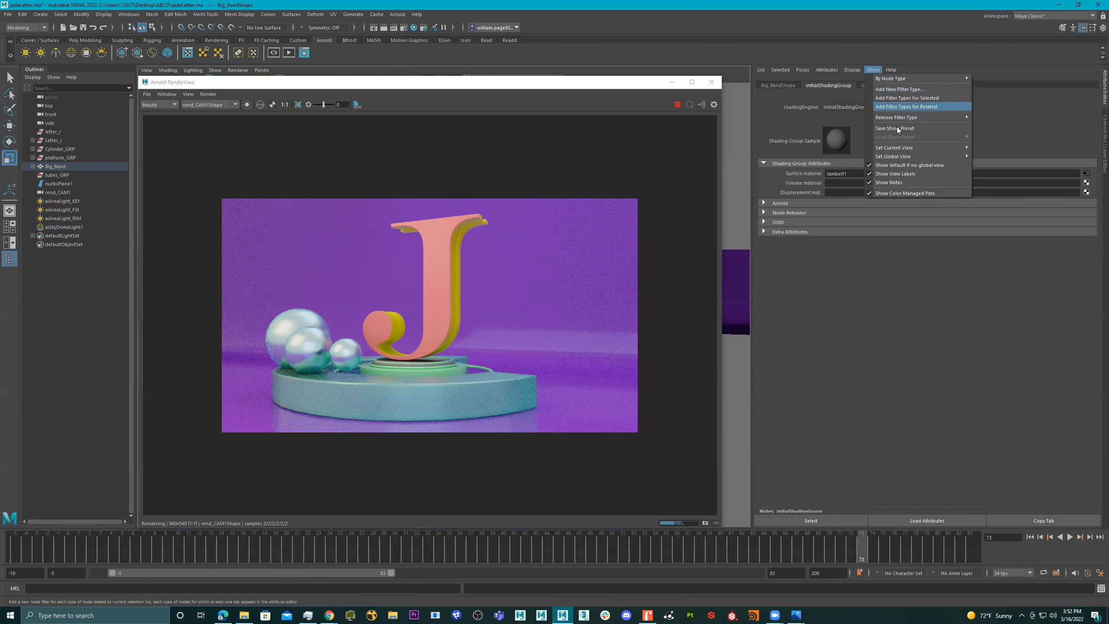
mouse_move(932, 80)
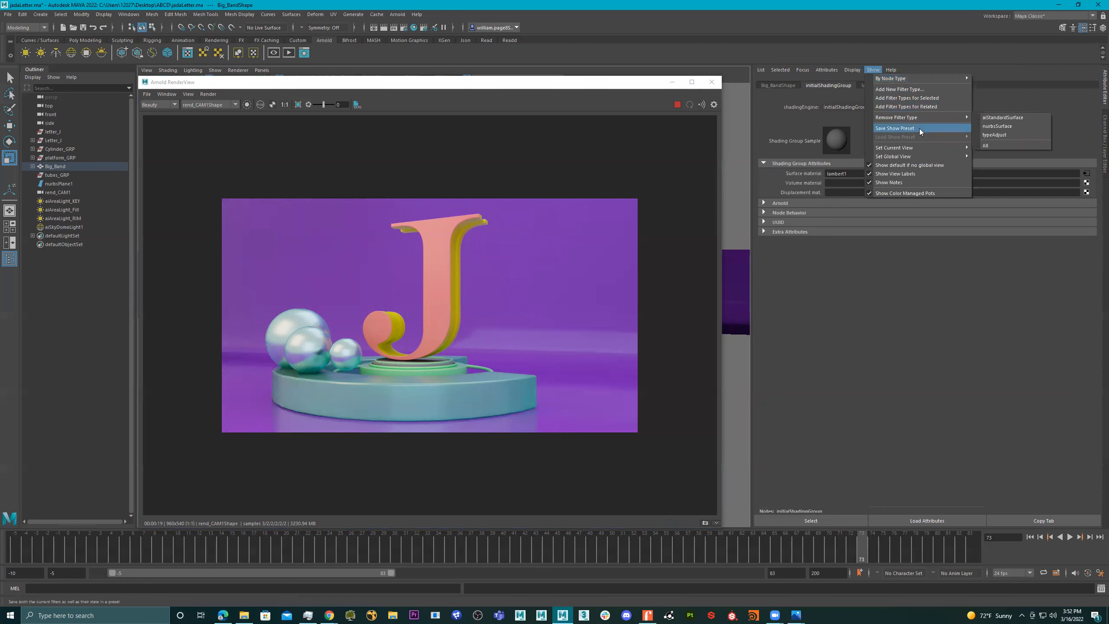
mouse_move(925, 117)
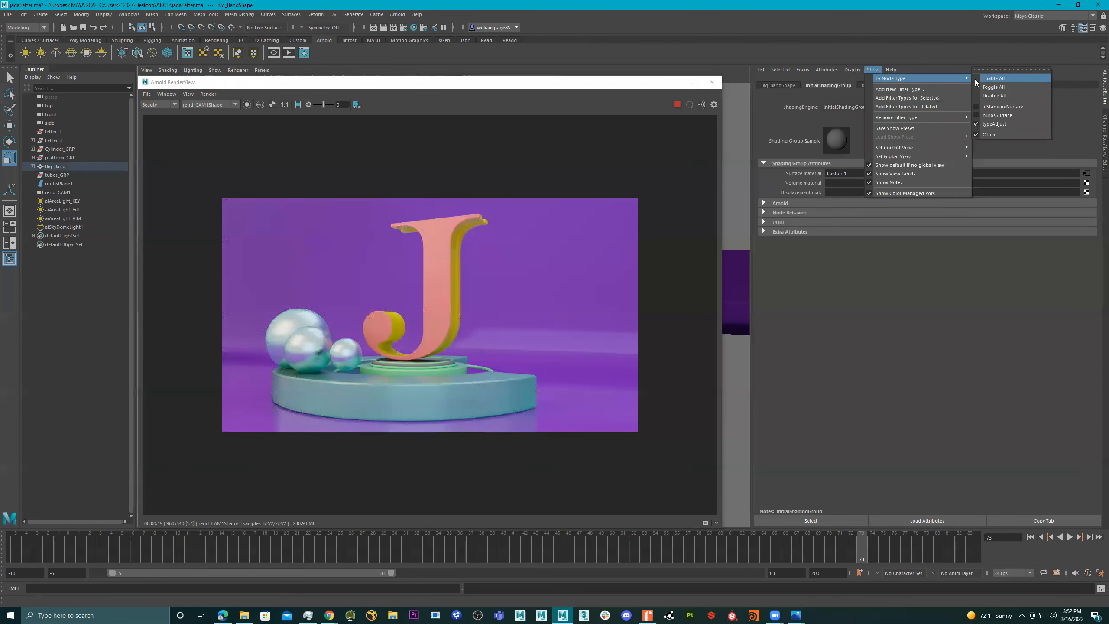
click(982, 79)
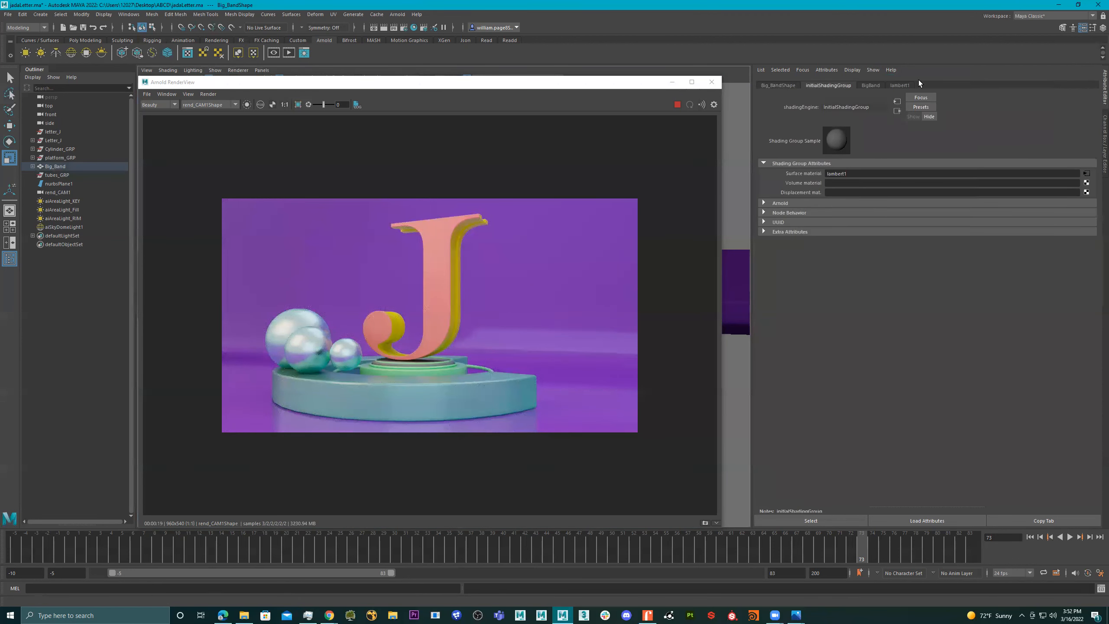
click(870, 86)
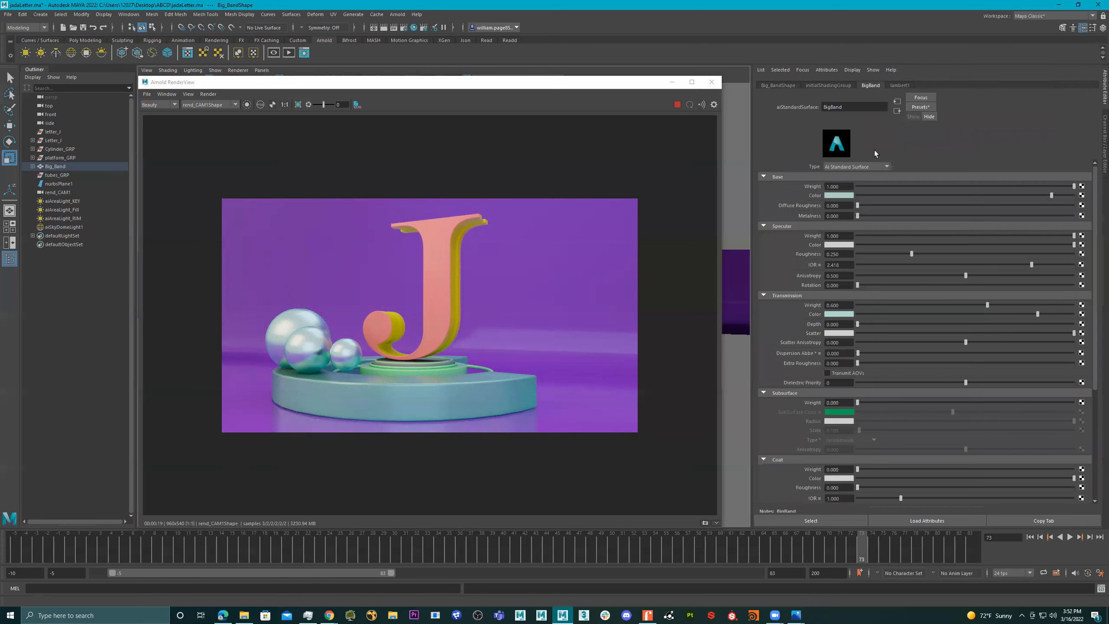
click(874, 69)
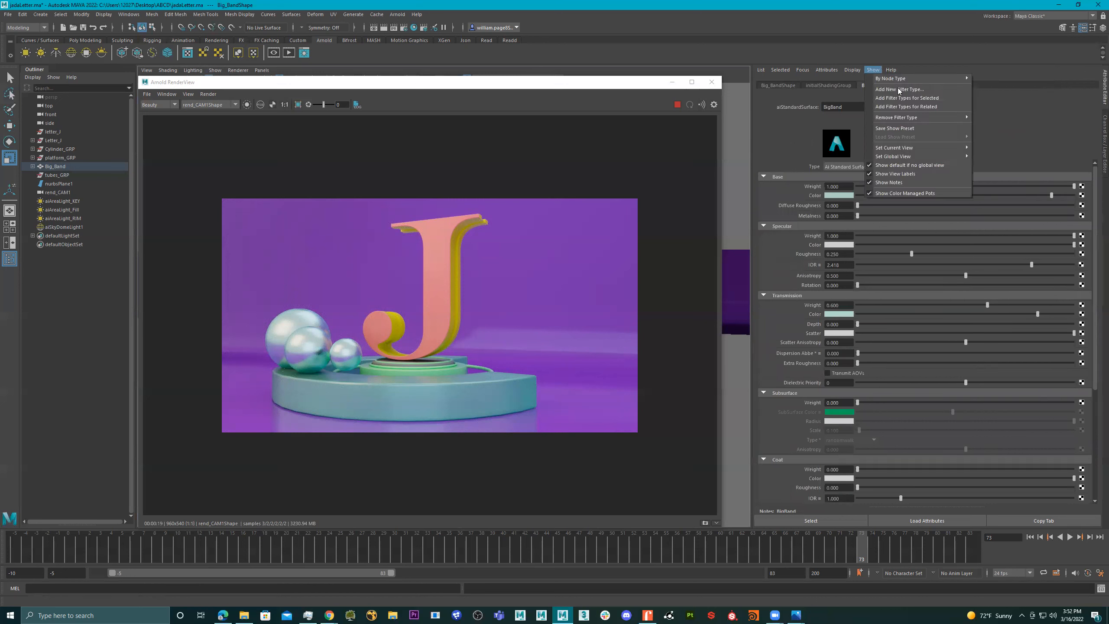
mouse_move(904, 78)
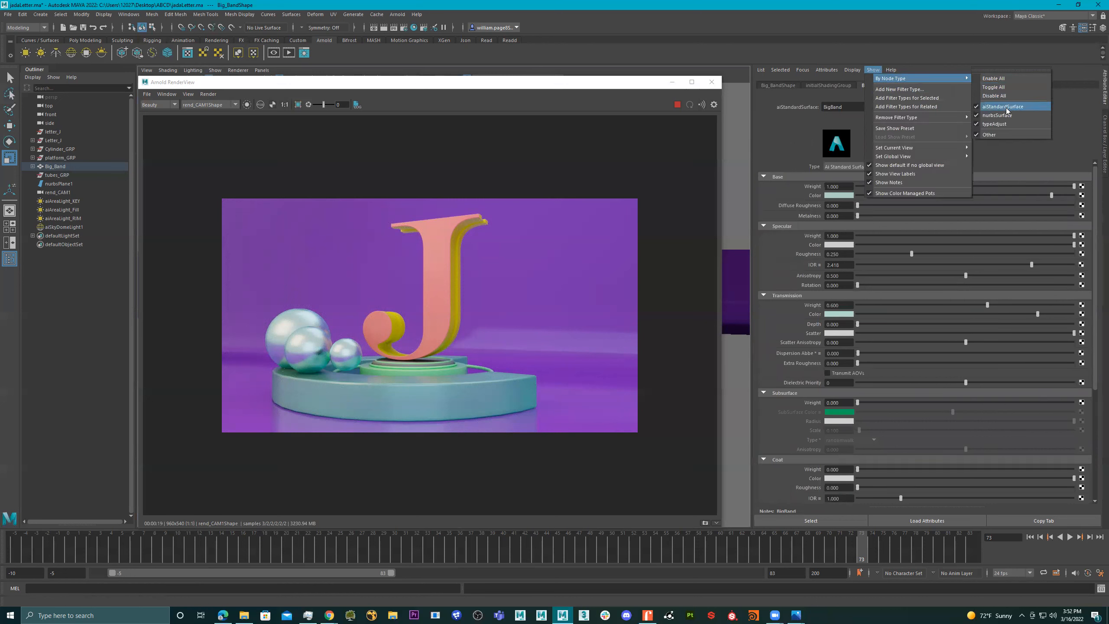
click(866, 148)
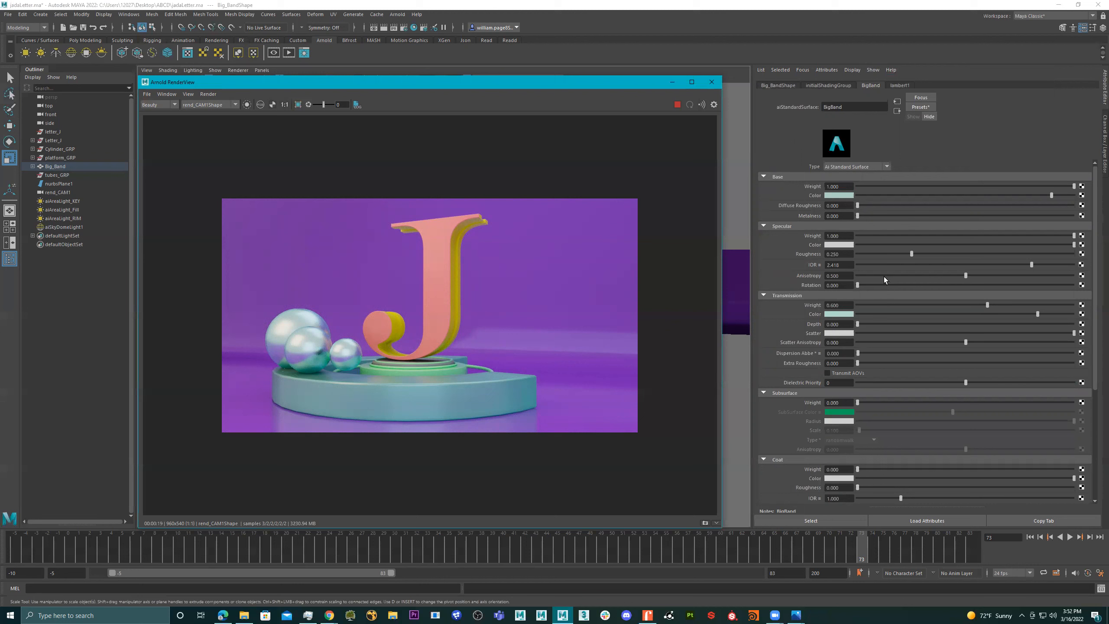
- Try a specular roughness of 1 on the BigBand material
click(847, 254)
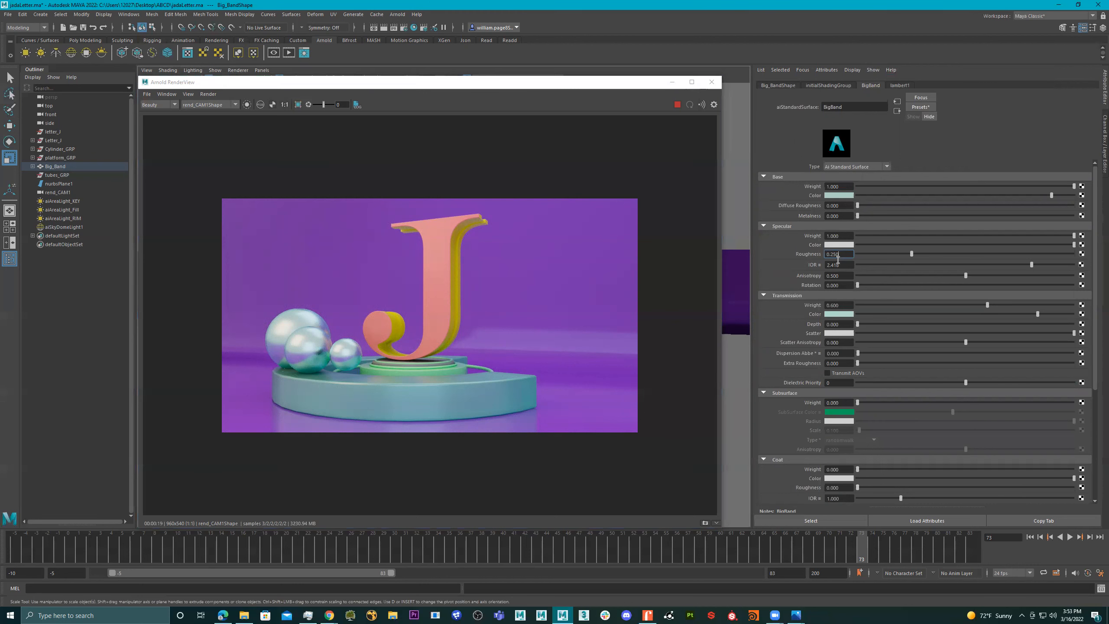
double_click(837, 255)
key(Return)
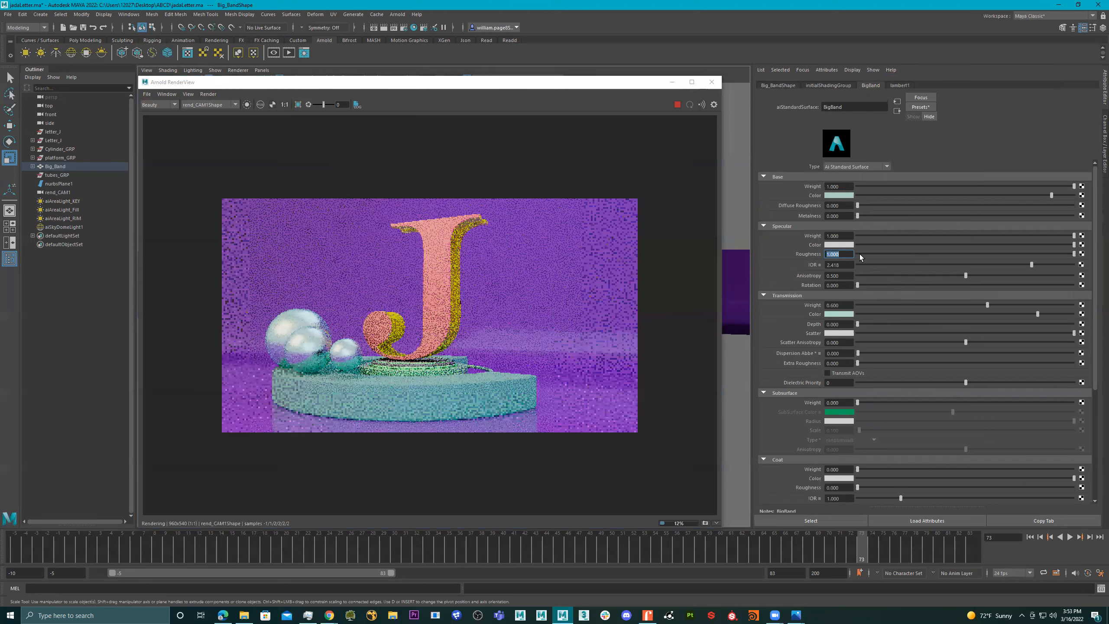
click(437, 390)
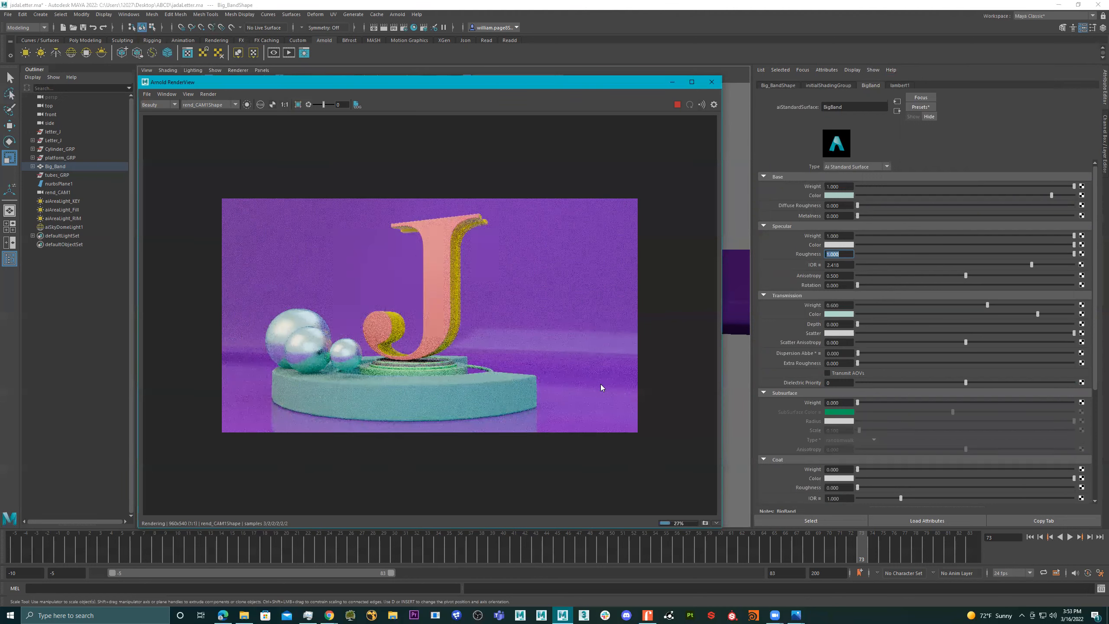
- Set the BigBand material's specular roughness to 0.150
click(851, 253)
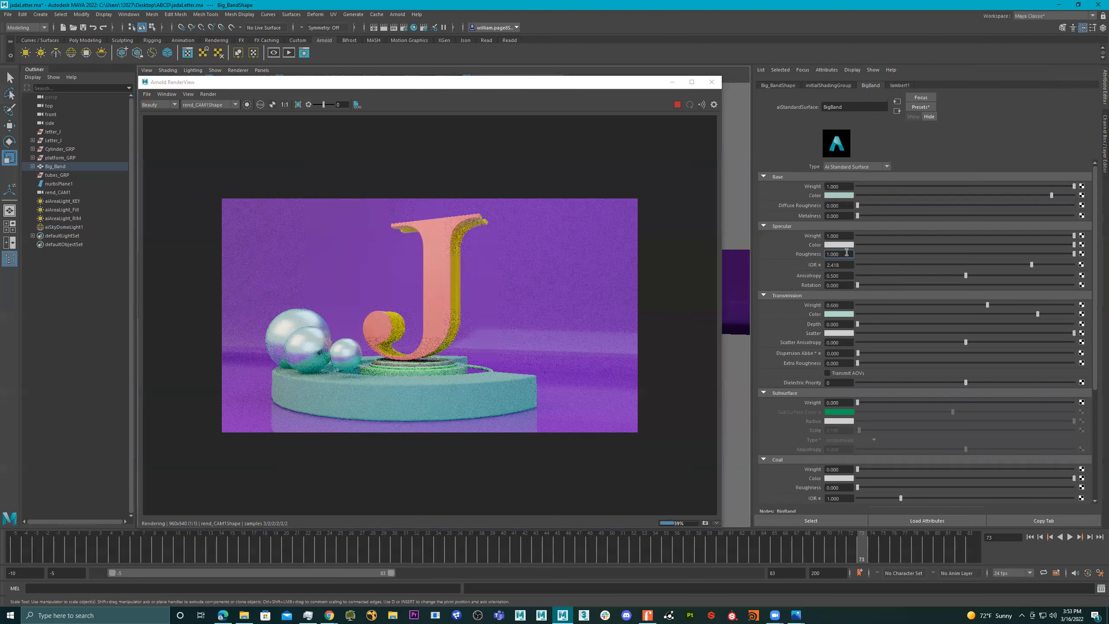
drag(844, 252, 807, 251)
text(.150)
key(Return)
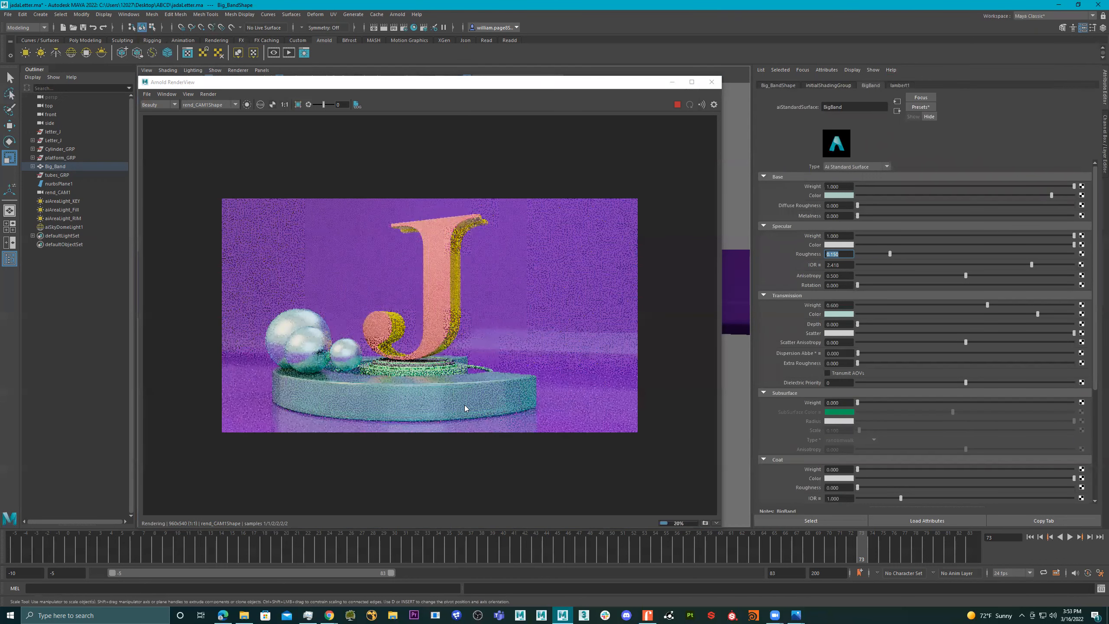
- Lower the specular roughness of the letter's front material to about 0.056 and its yellow middle material to about 0.062
click(442, 300)
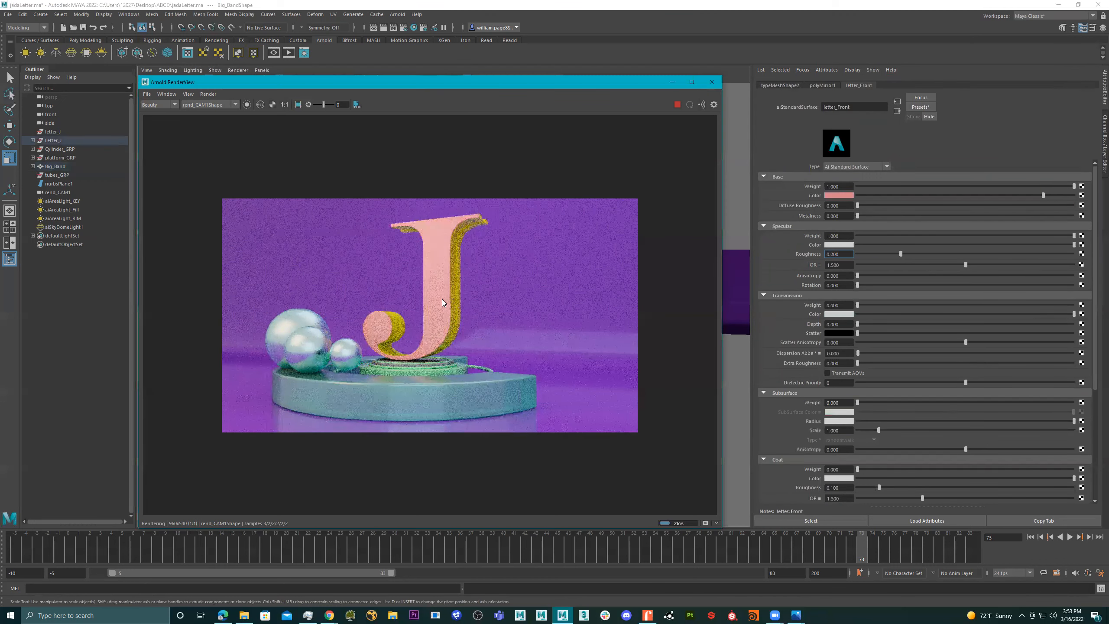
click(870, 254)
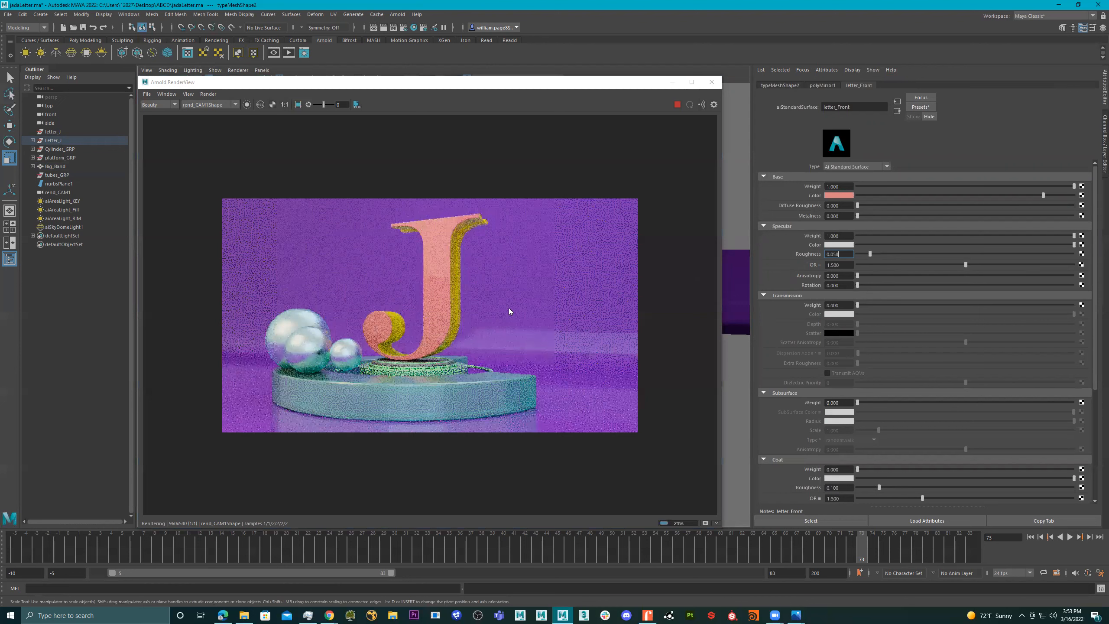
click(456, 282)
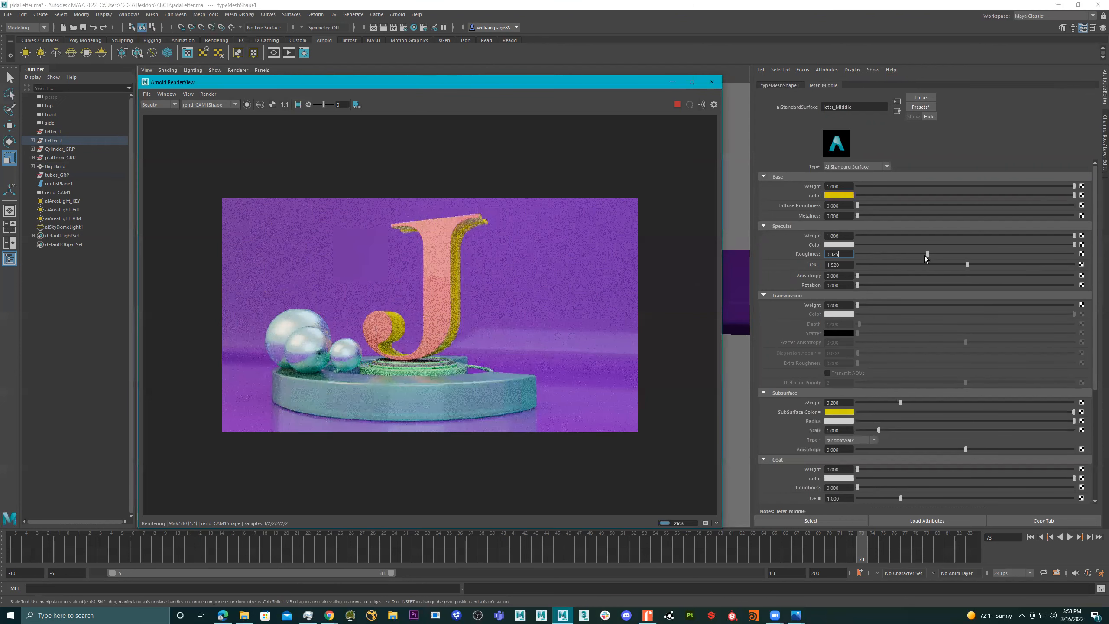
click(889, 254)
click(870, 253)
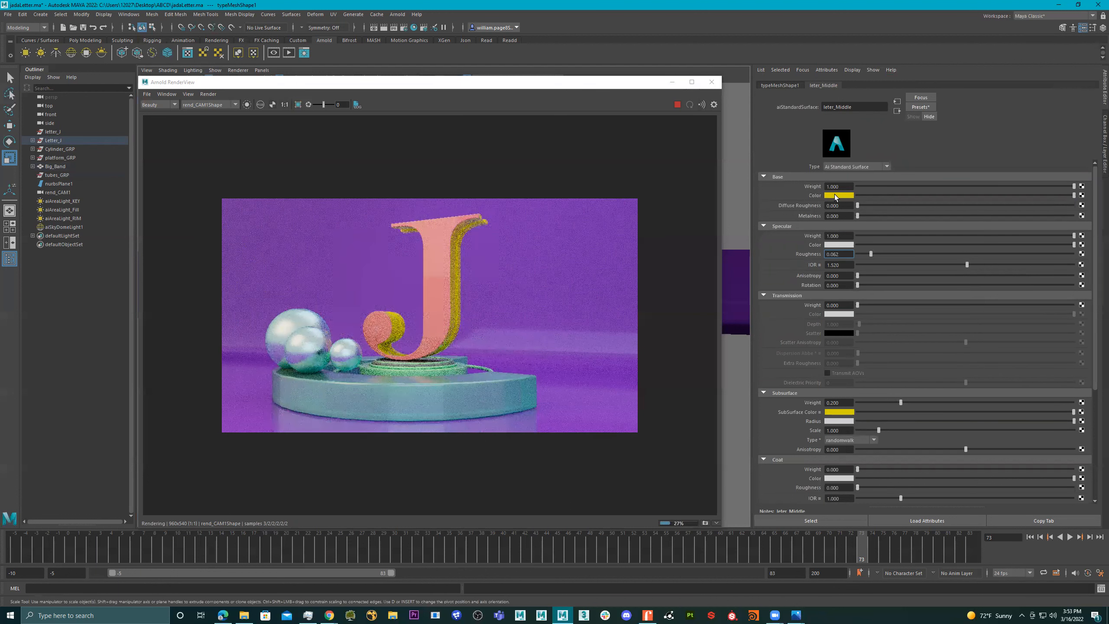
- Try magenta and pale green from the color history as the letter middle material's base color, and settle on orange
click(836, 196)
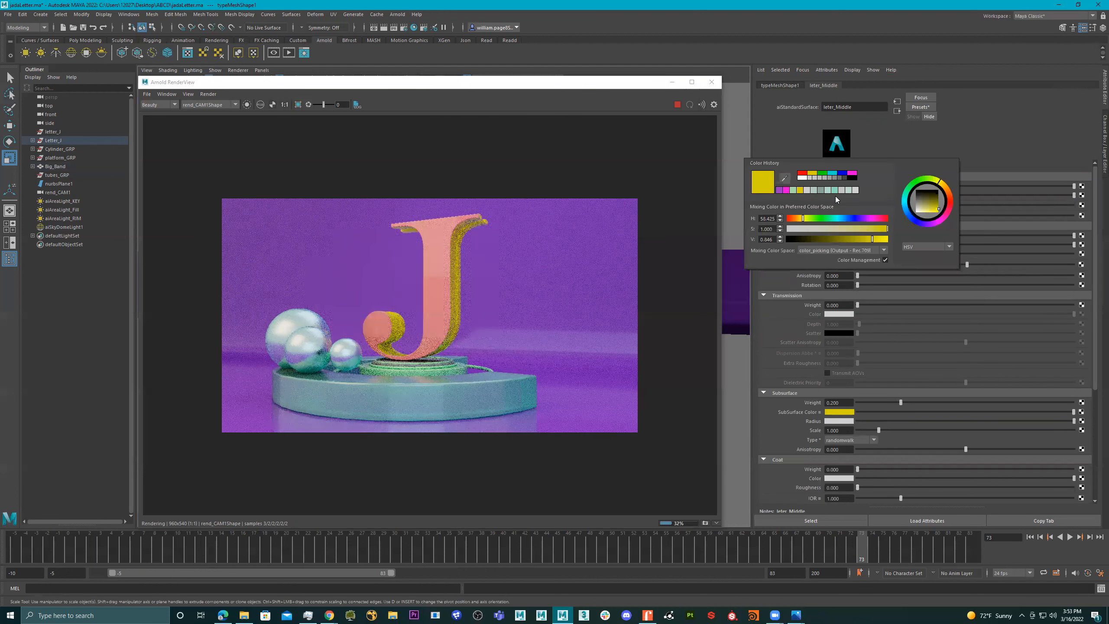
click(792, 191)
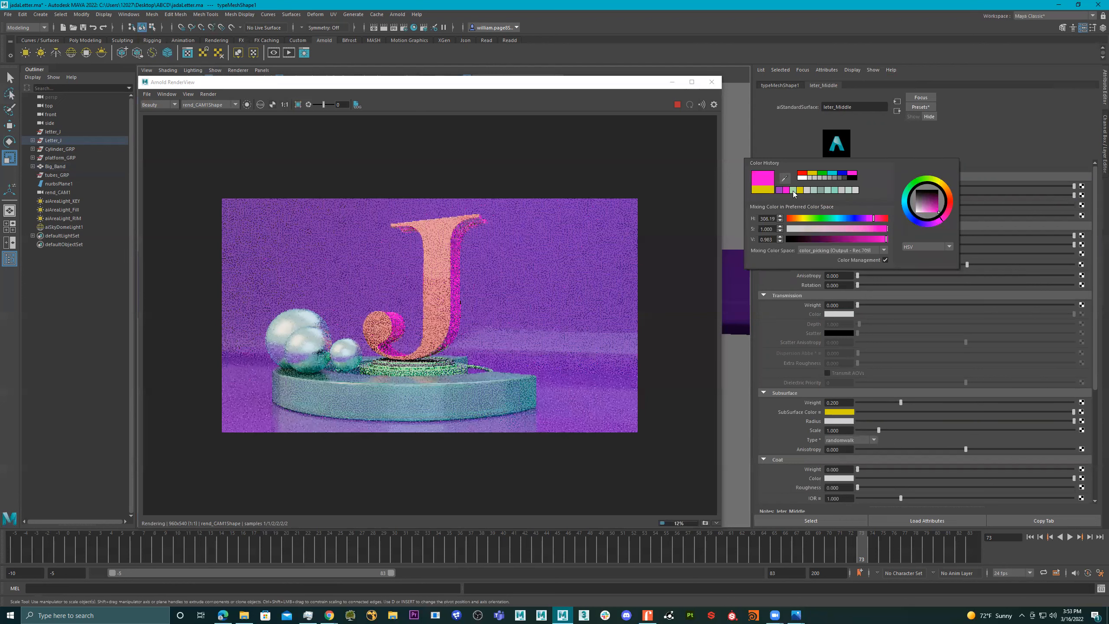
click(794, 190)
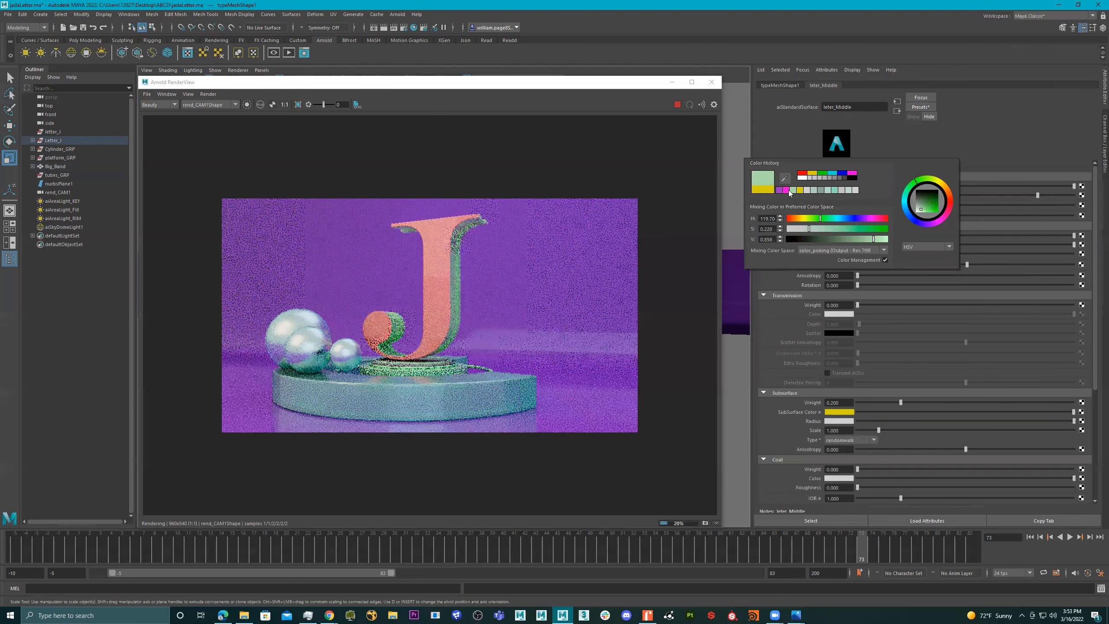
click(788, 191)
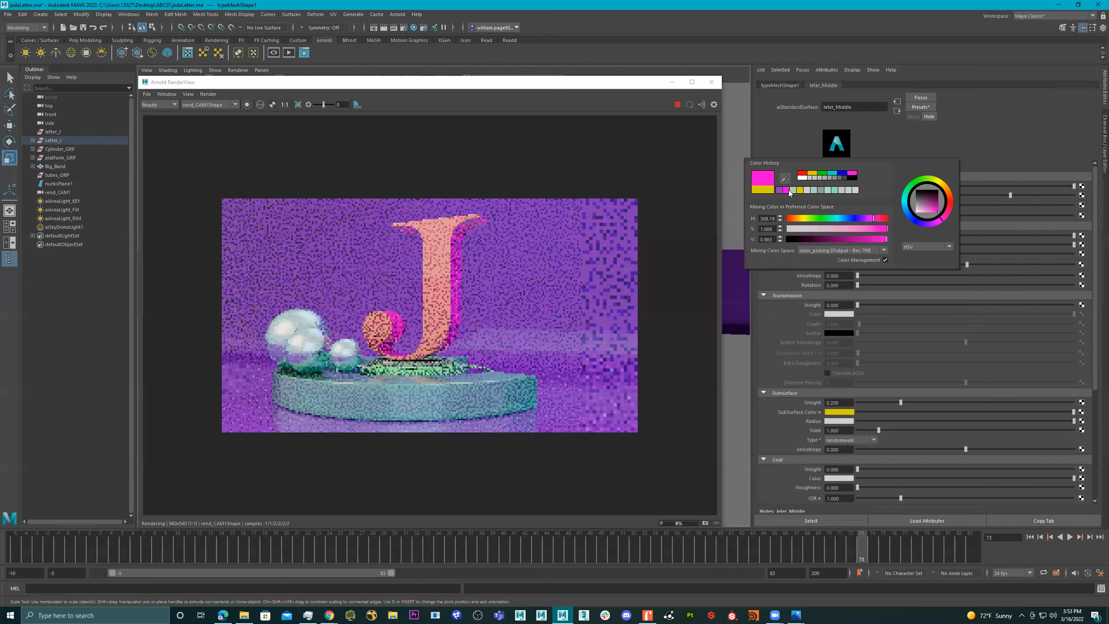
click(797, 218)
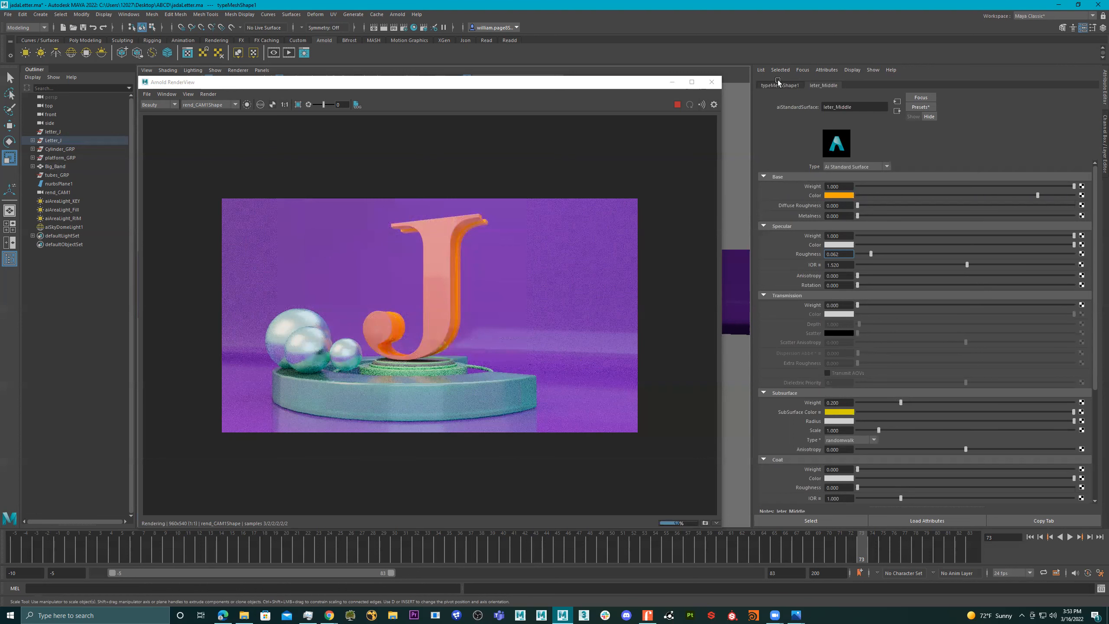
- Close the render view and convert the thin torus ring on the pedestal beneath the letter J into an Arnold mesh light
click(711, 84)
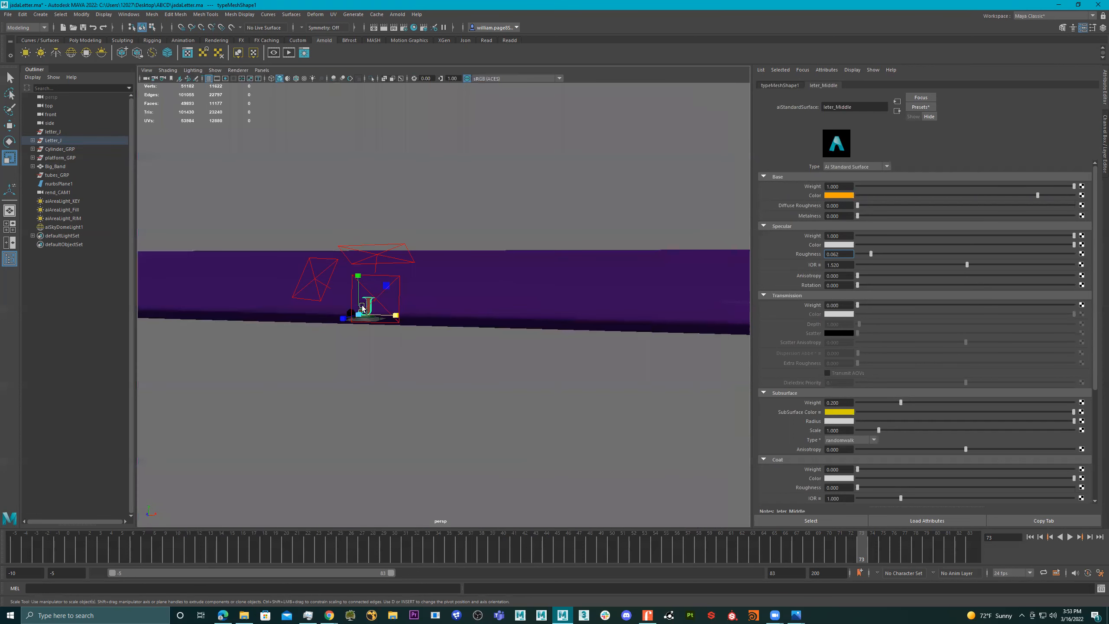
alt+drag(363, 306, 364, 304)
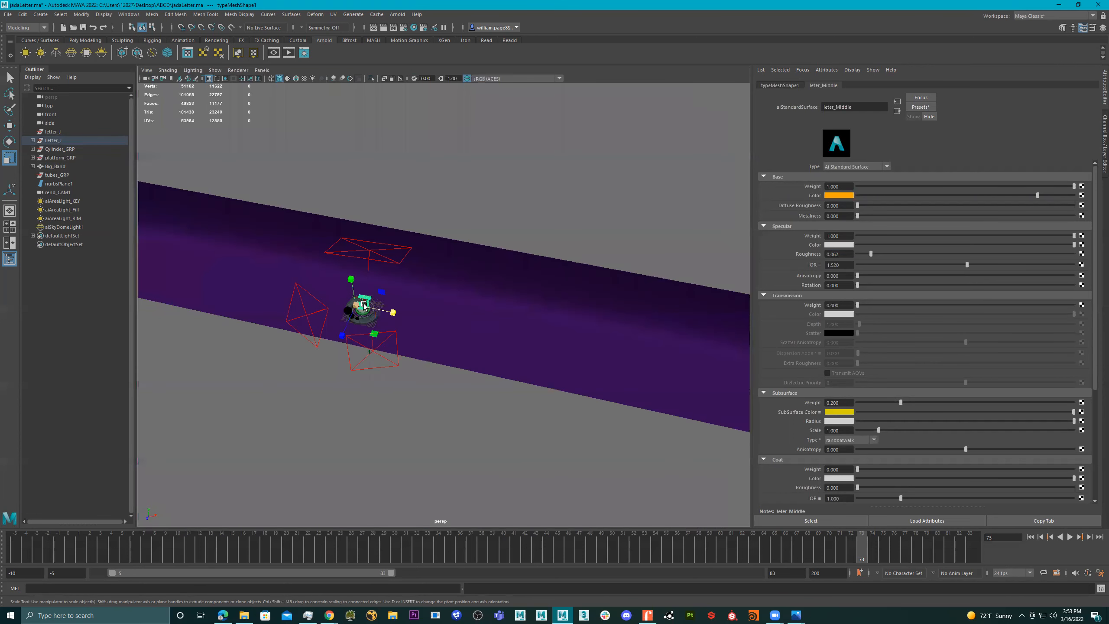
key(f)
alt+drag(418, 341, 466, 392)
click(466, 391)
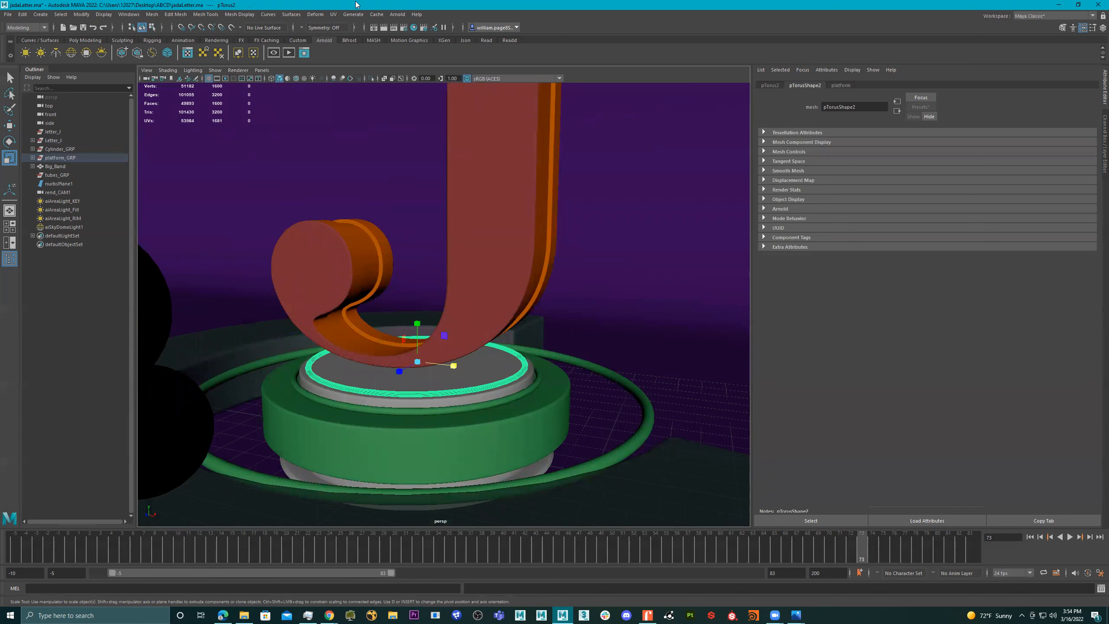
click(397, 15)
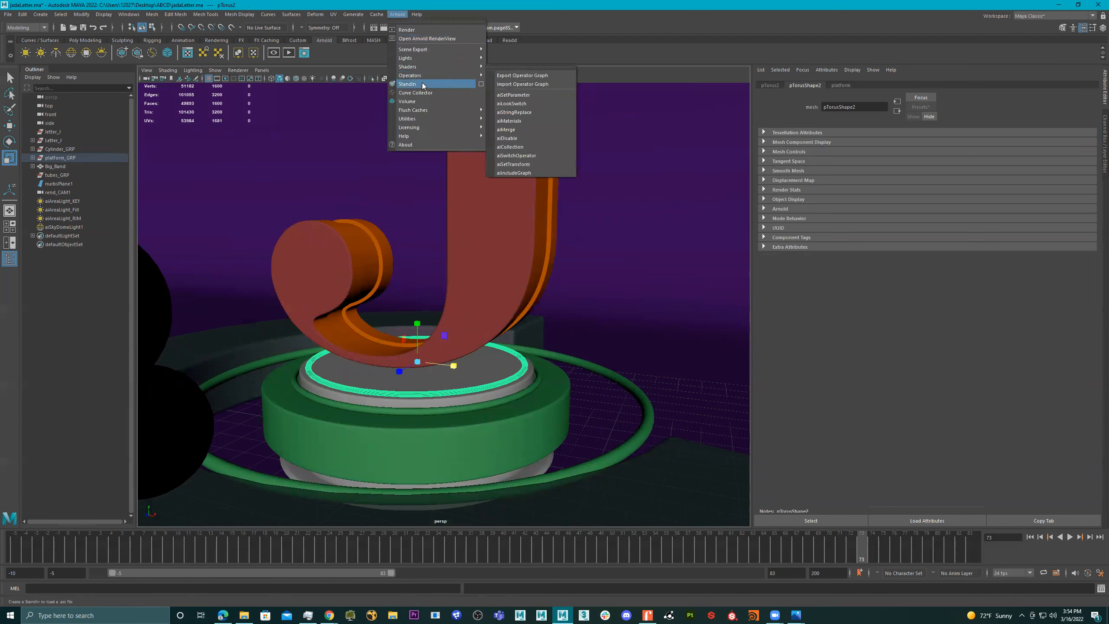
mouse_move(430, 58)
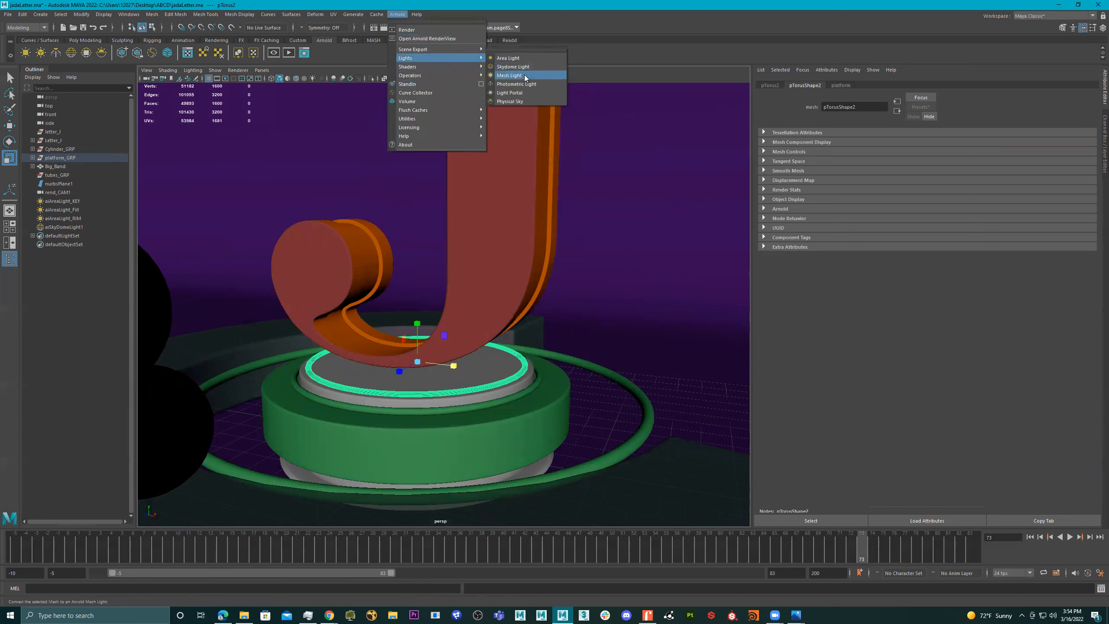
click(509, 75)
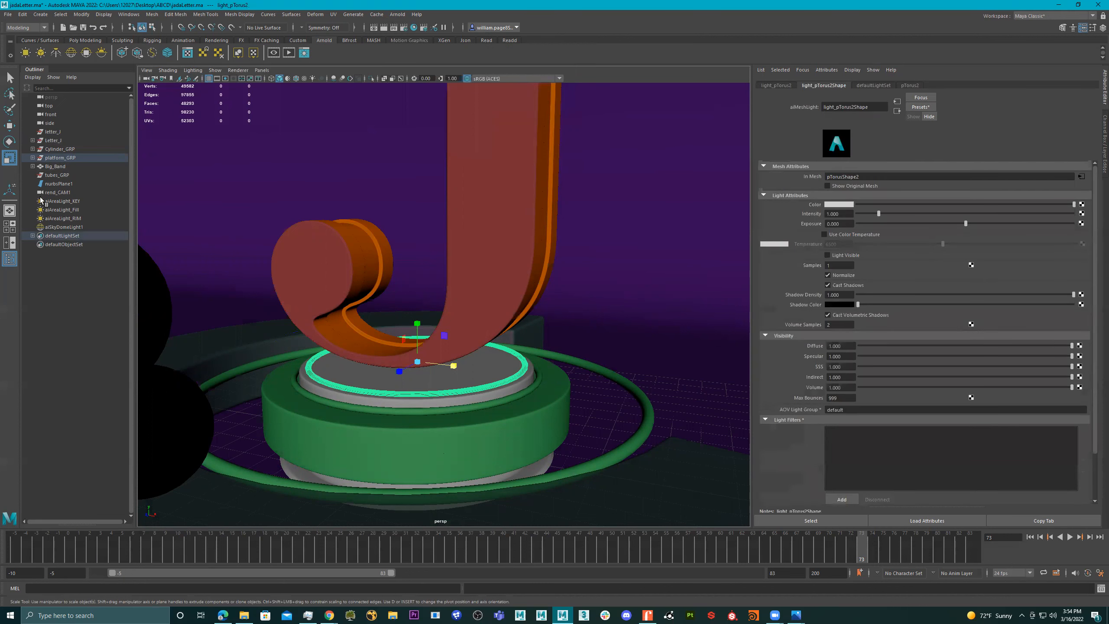
- Expand platform_GRP and pTorus2 in the Outliner to list the ring's mesh light, and start the Arnold render from rend_CAM1
click(33, 158)
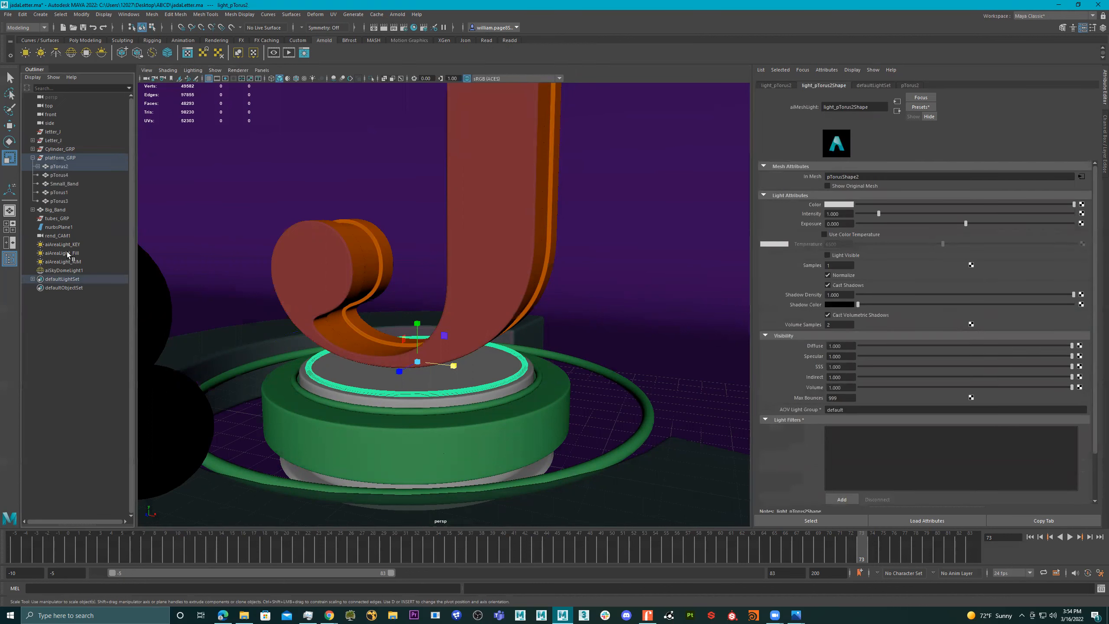
click(38, 167)
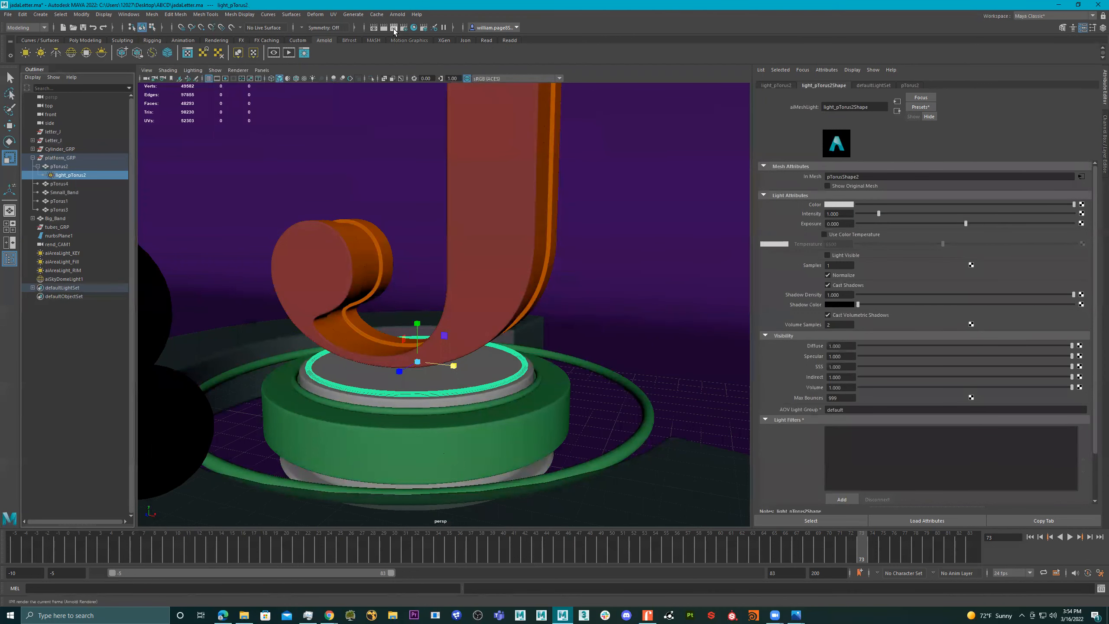
click(289, 52)
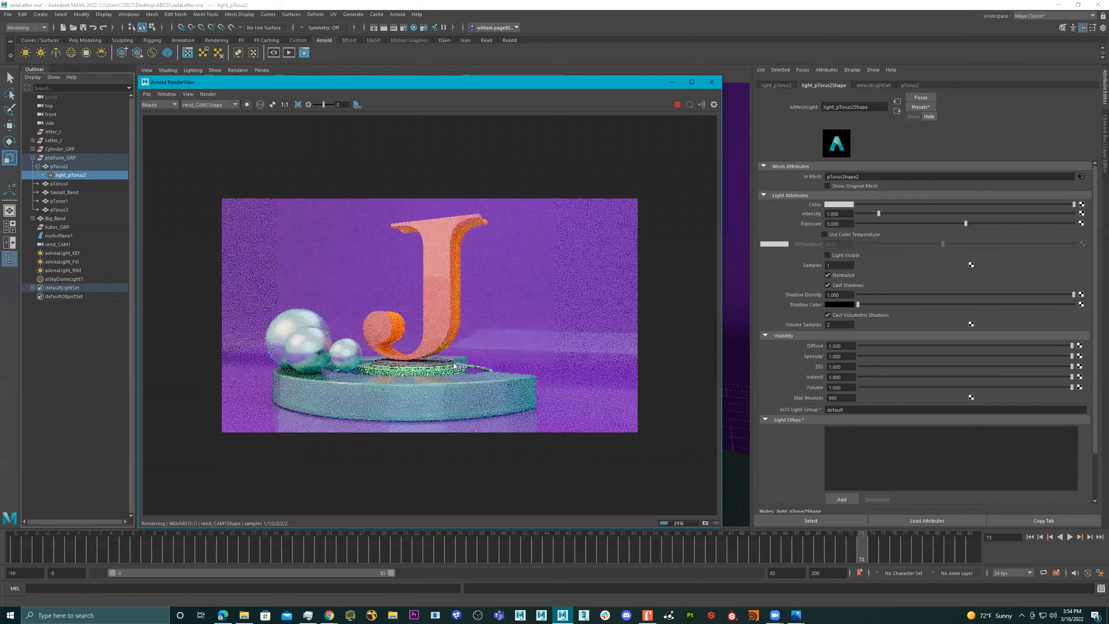
- Try exposures of 15, 10 and 8 on the light_pTorus2 mesh light and settle on 5
click(839, 223)
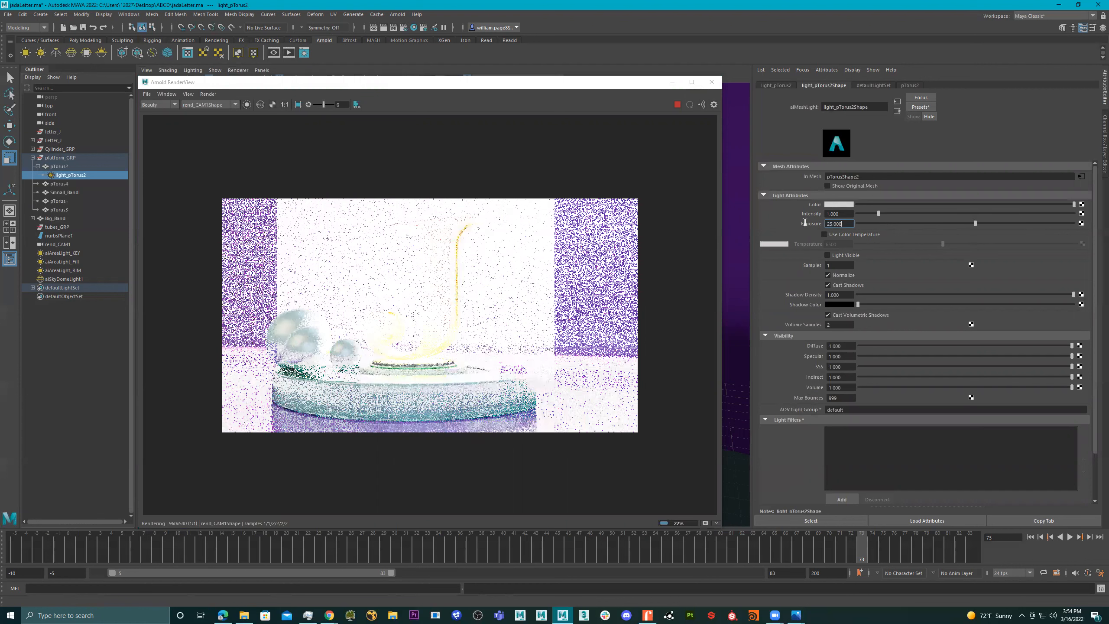
text(15)
key(Return)
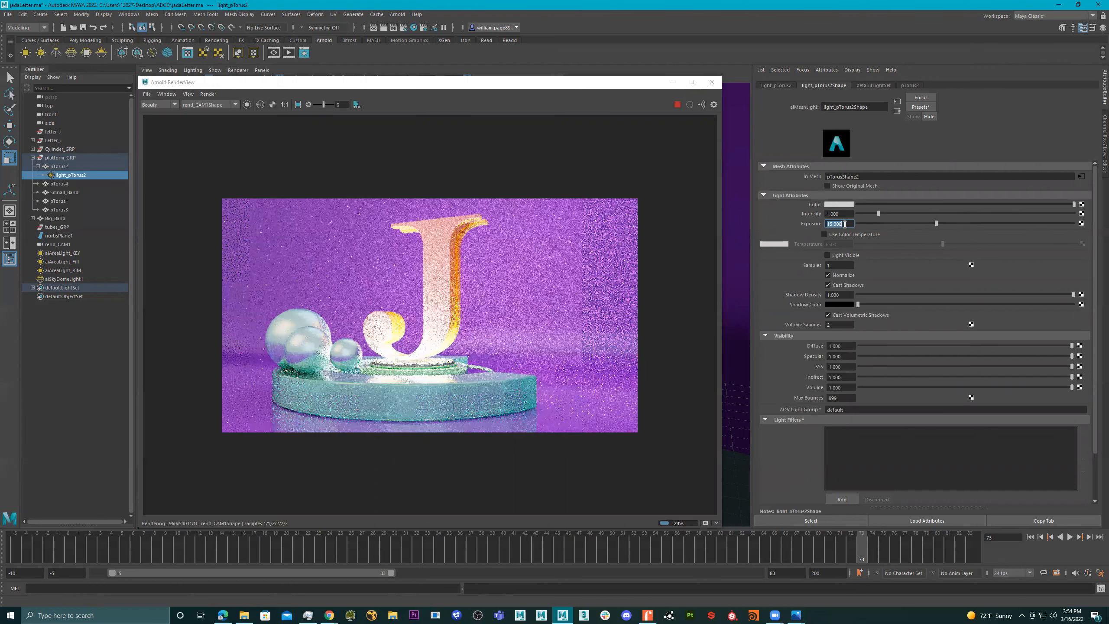
text(10)
key(Return)
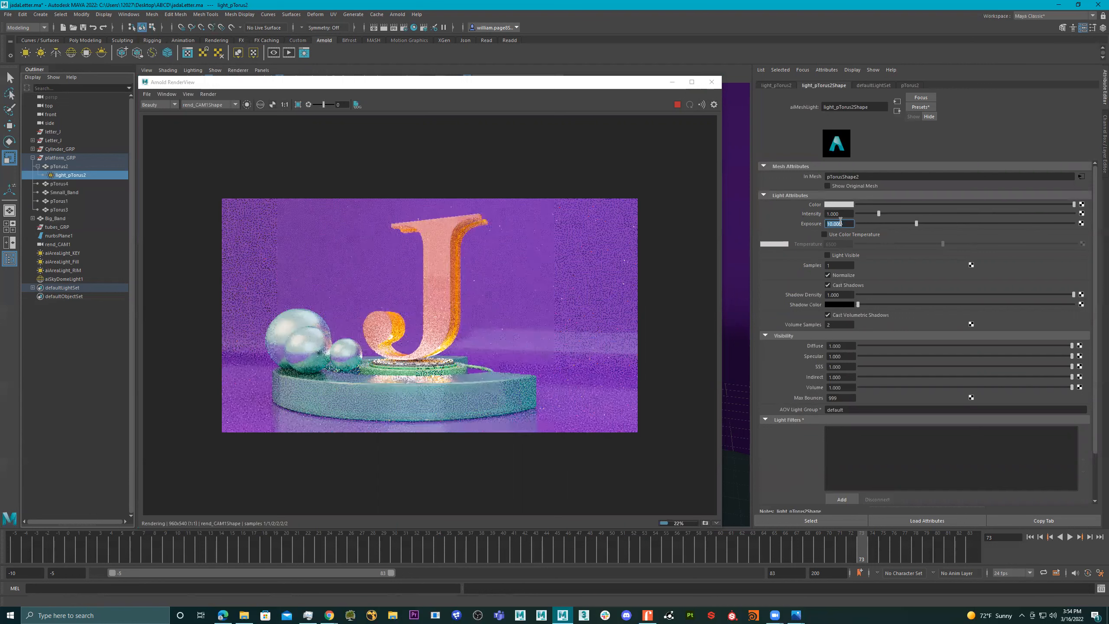
text(8)
key(Return)
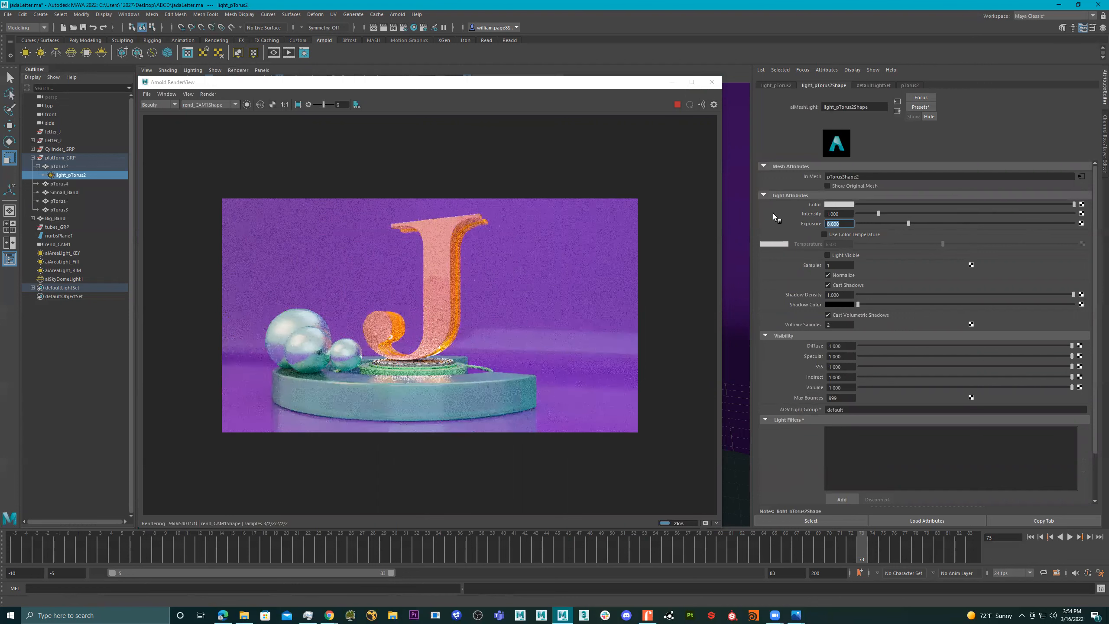
text(5)
key(Return)
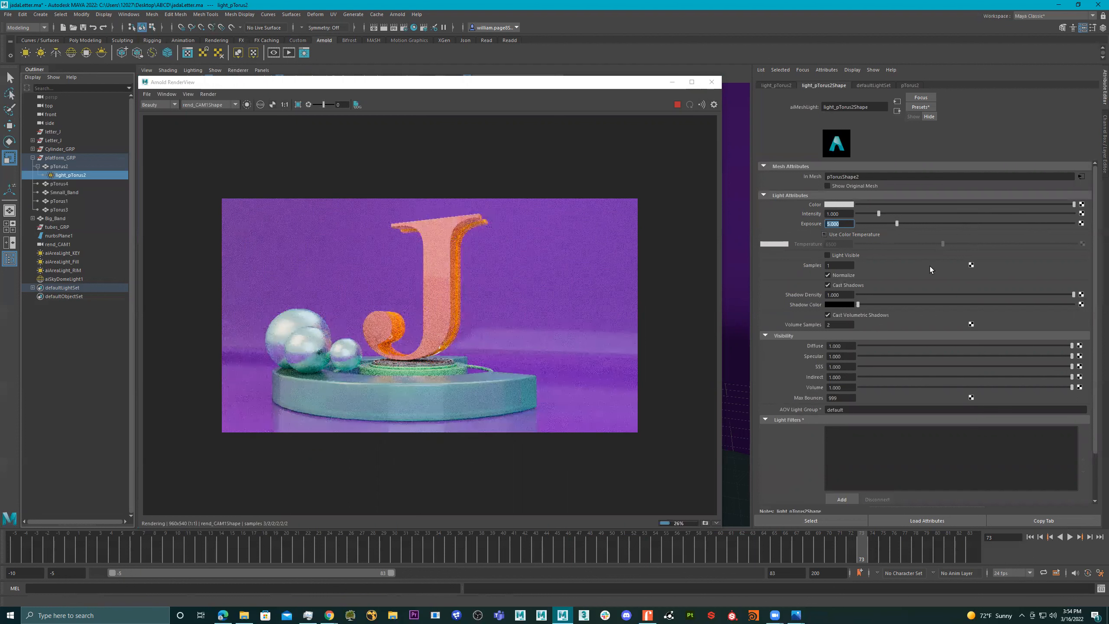
- Make the ring's mesh light visible and try its color temperature from warm orange up to 13700
click(846, 255)
click(833, 236)
click(873, 244)
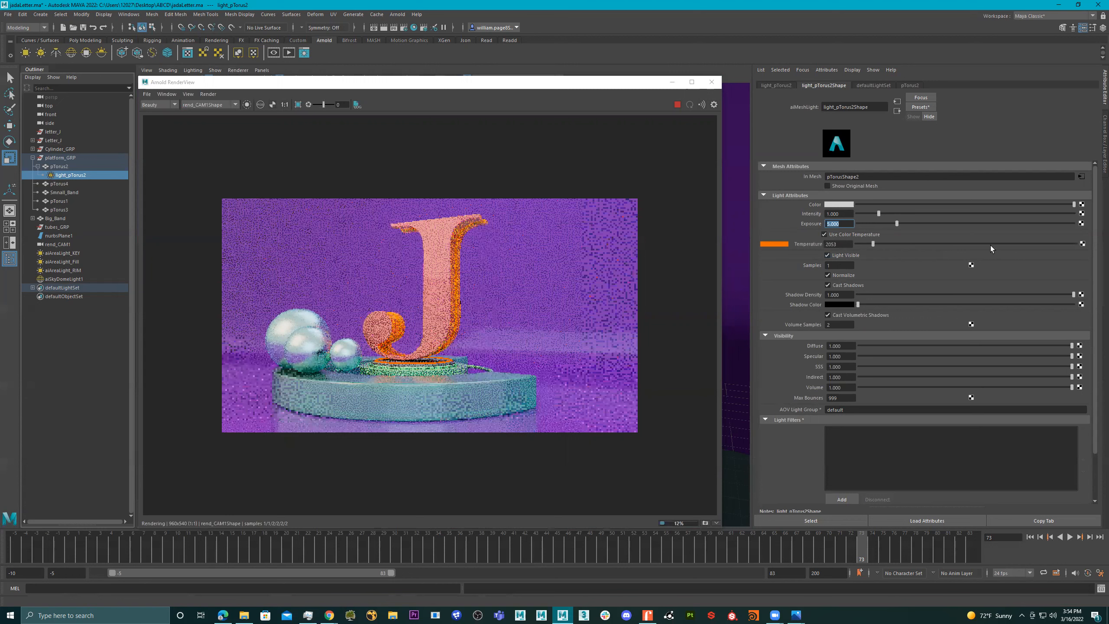
drag(991, 246, 1009, 246)
click(1056, 244)
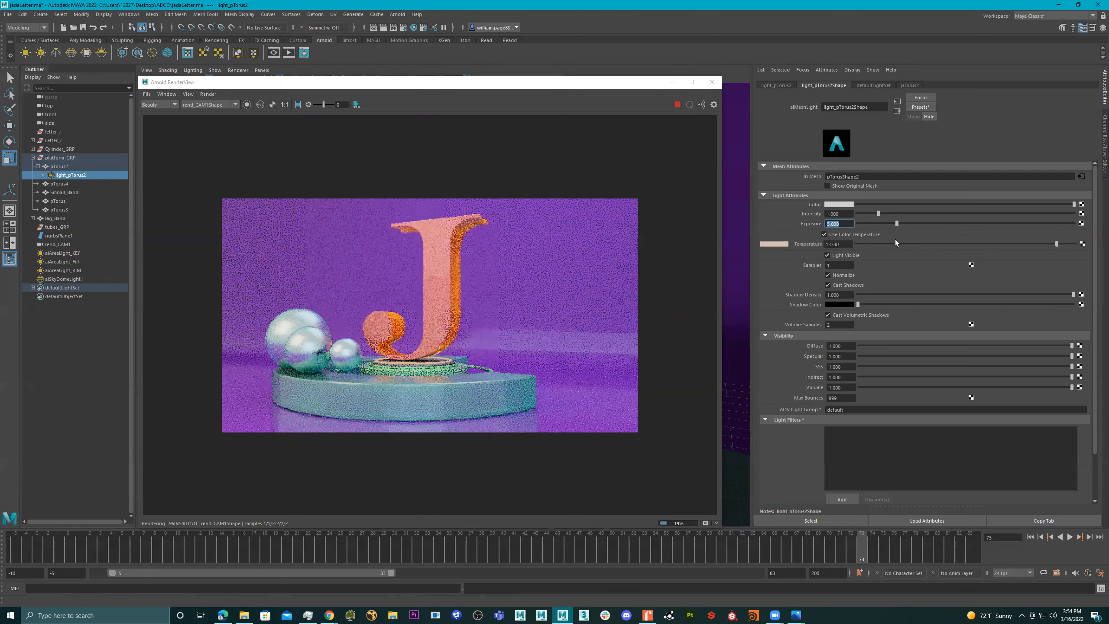
- Set the ring mesh light's color to magenta and disable its color temperature
click(840, 205)
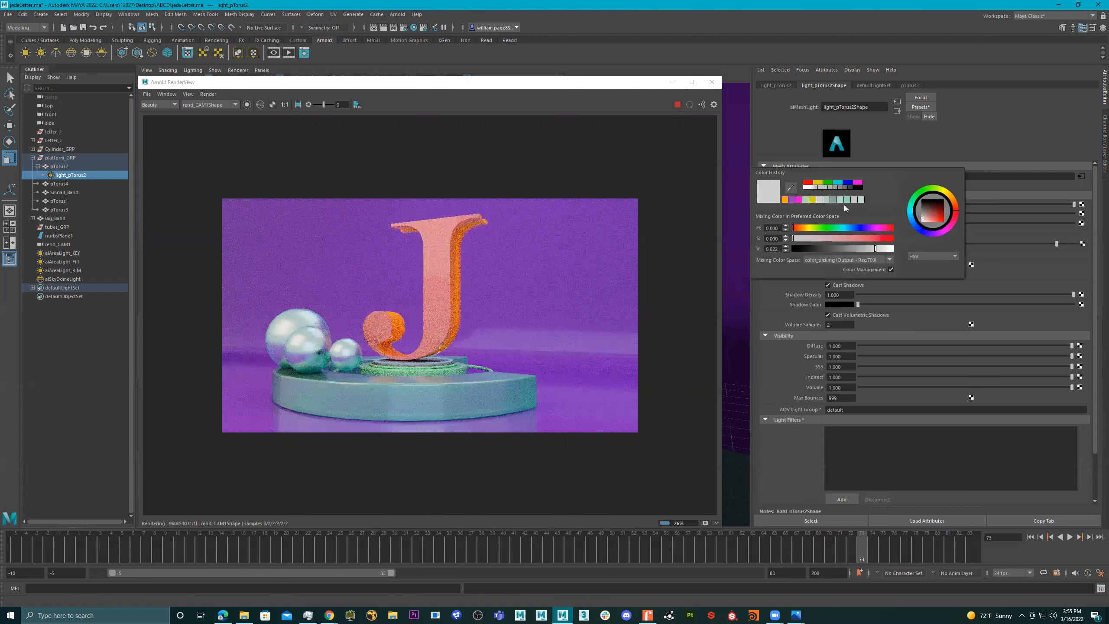
click(858, 183)
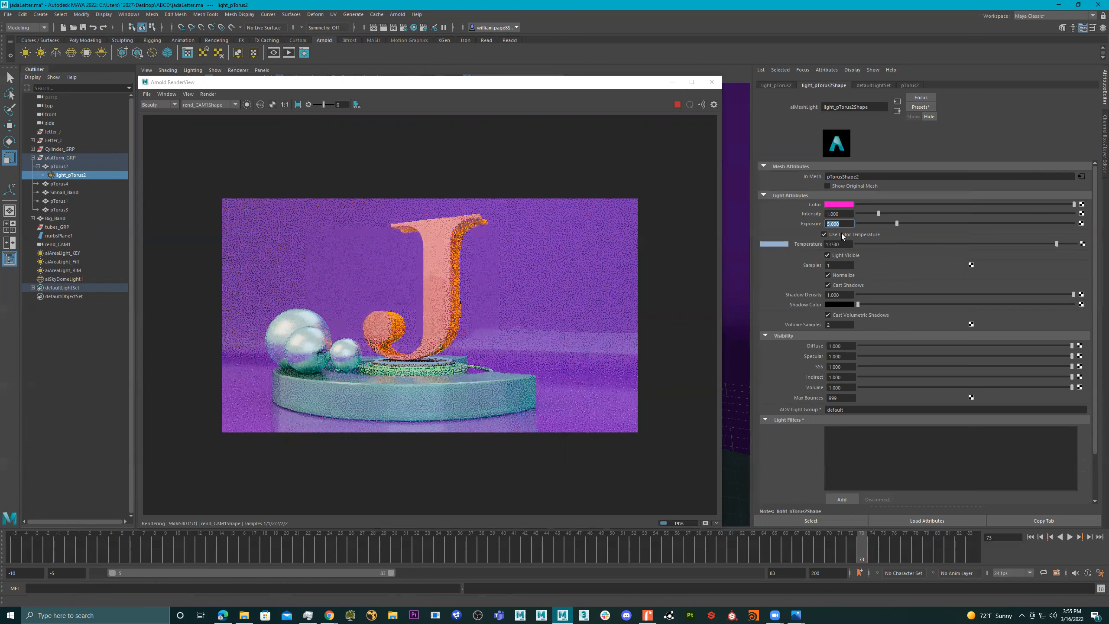
click(824, 235)
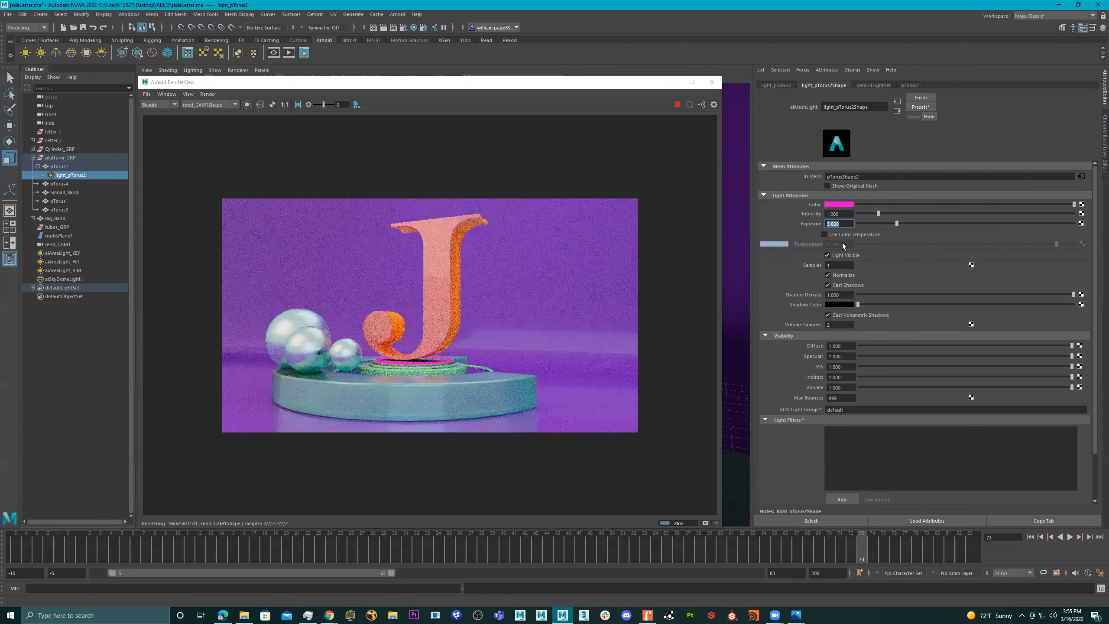
- Turn off Light Visible for the ring's mesh light and set its exposure to about 10
click(842, 256)
click(843, 256)
click(842, 256)
drag(897, 223, 903, 223)
click(932, 224)
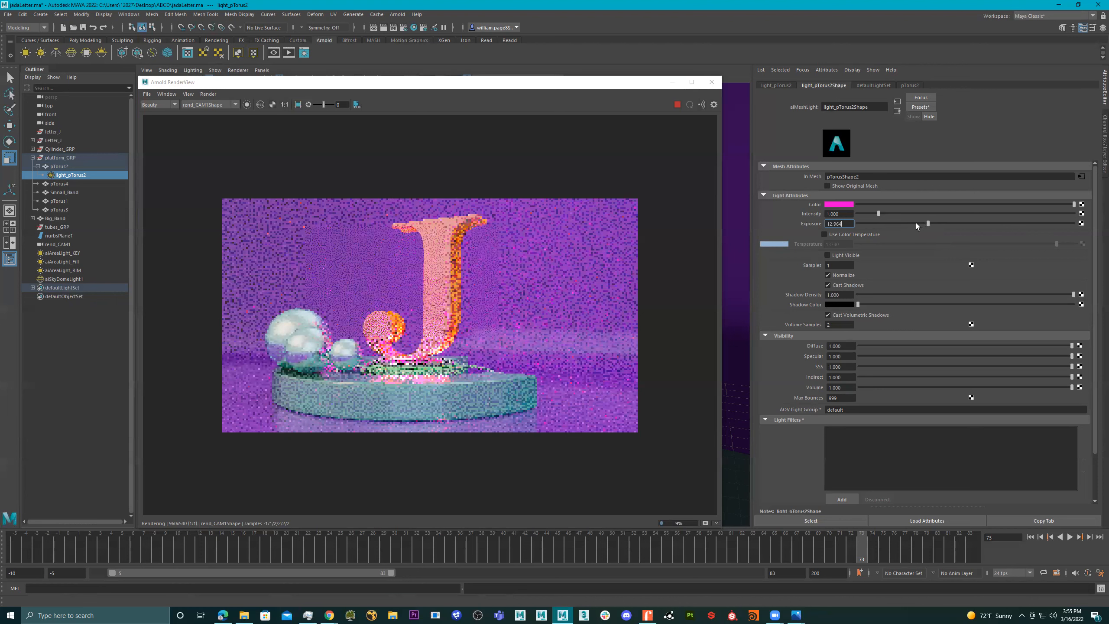
click(916, 223)
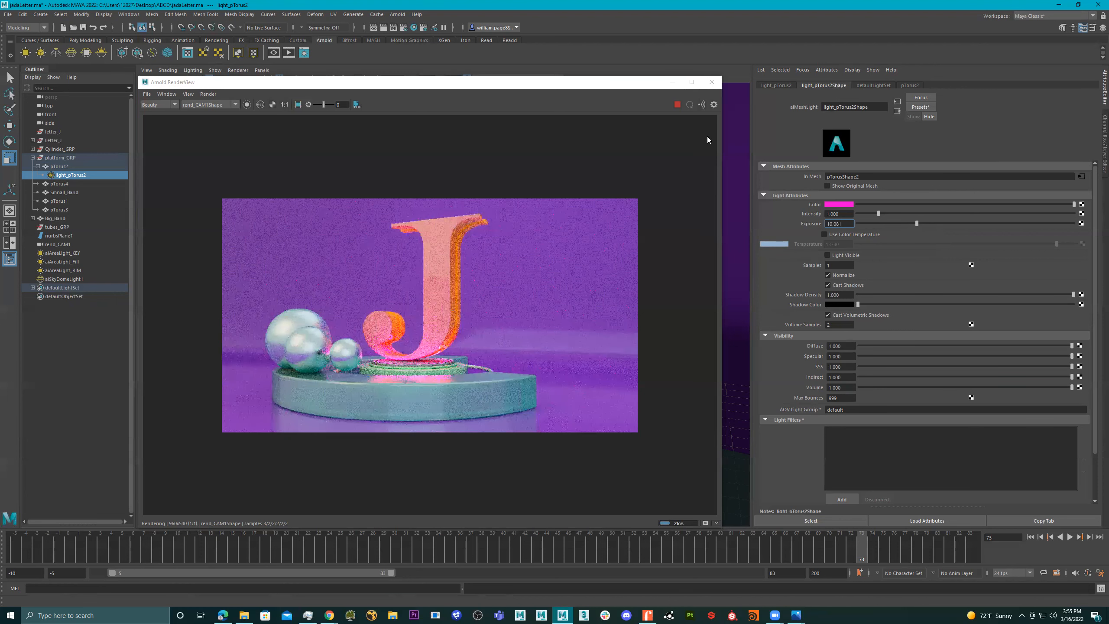
- Move the render view clear of the timeline and check the render at different frames, including 45, 0, 35 and 56
drag(614, 86, 570, 38)
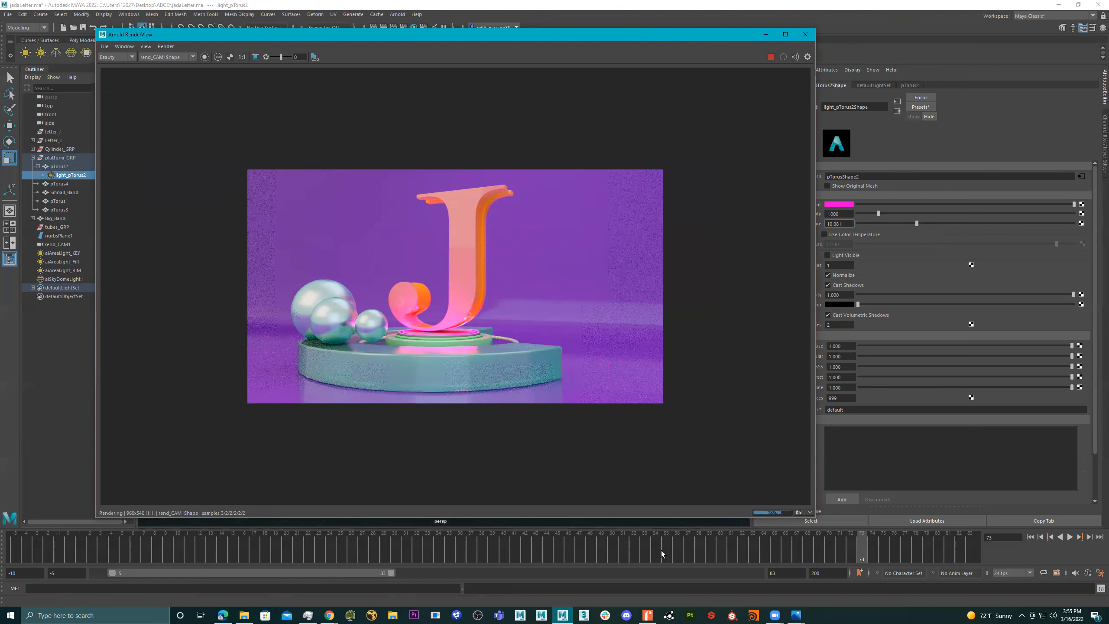
click(558, 552)
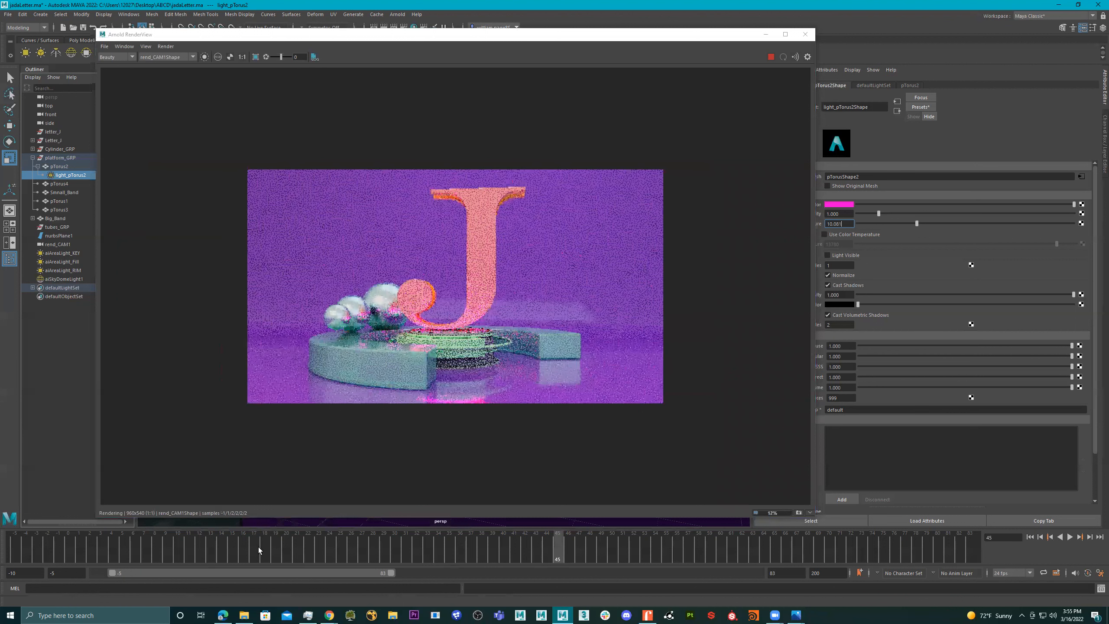
click(67, 550)
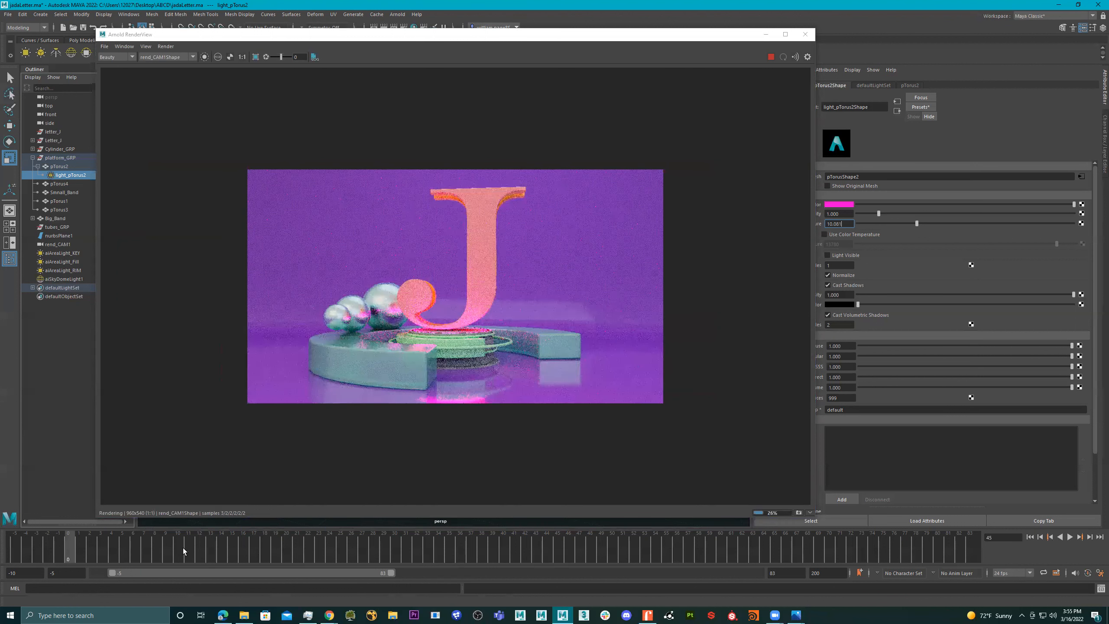
click(183, 549)
drag(286, 549, 452, 549)
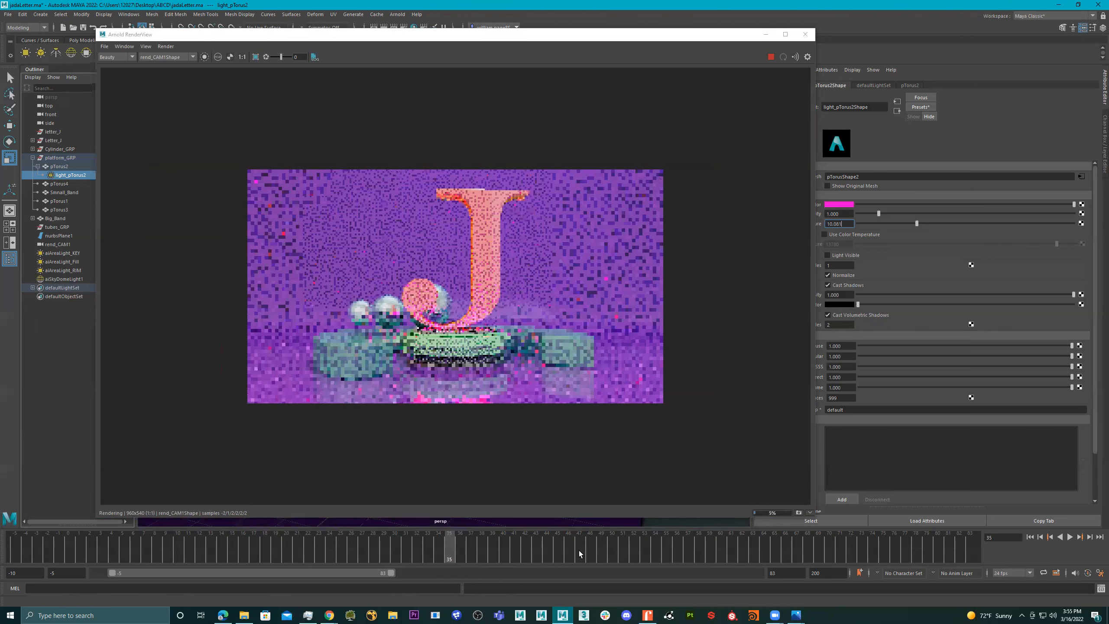
drag(680, 549, 713, 548)
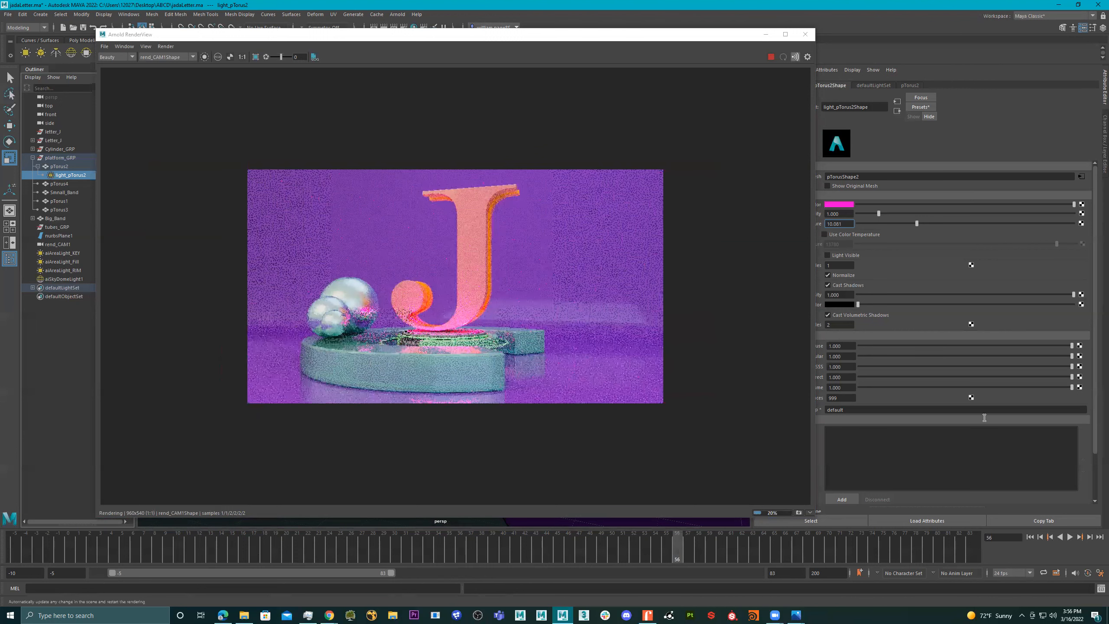
- Stop the running render, go to frame 68, and restart it to inspect the letter and pedestal glow
key(Escape)
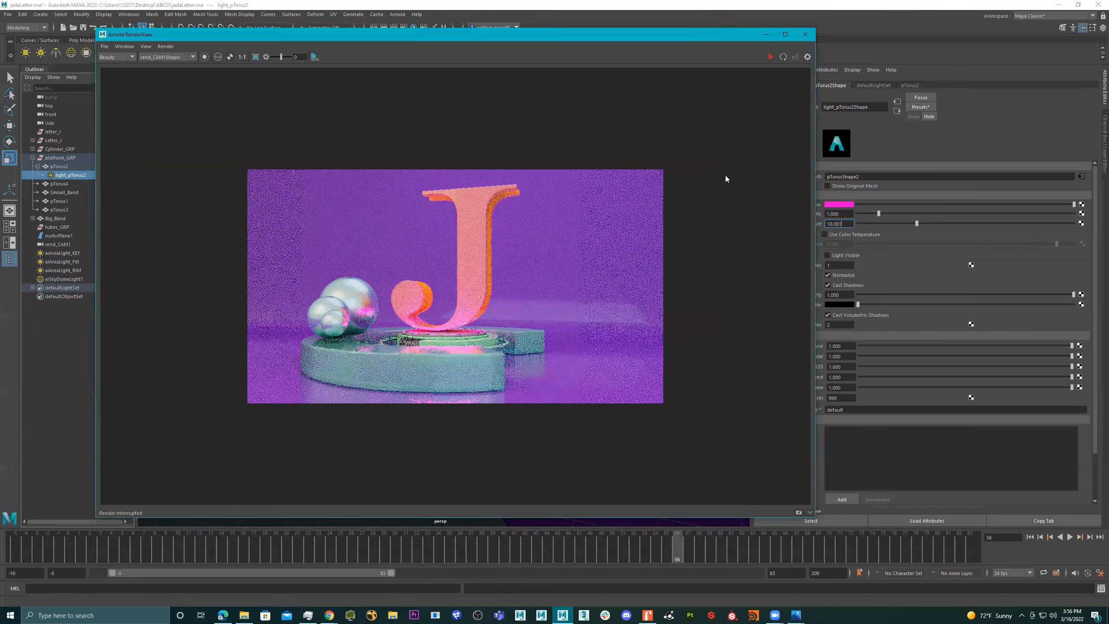
click(770, 56)
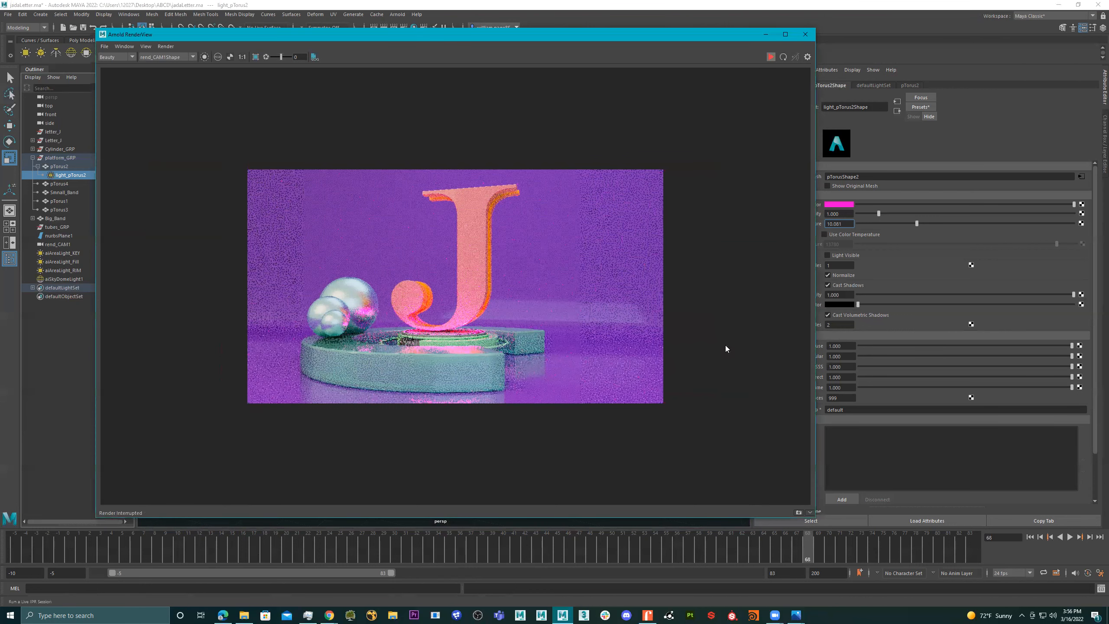
scroll(576, 304, up, 1)
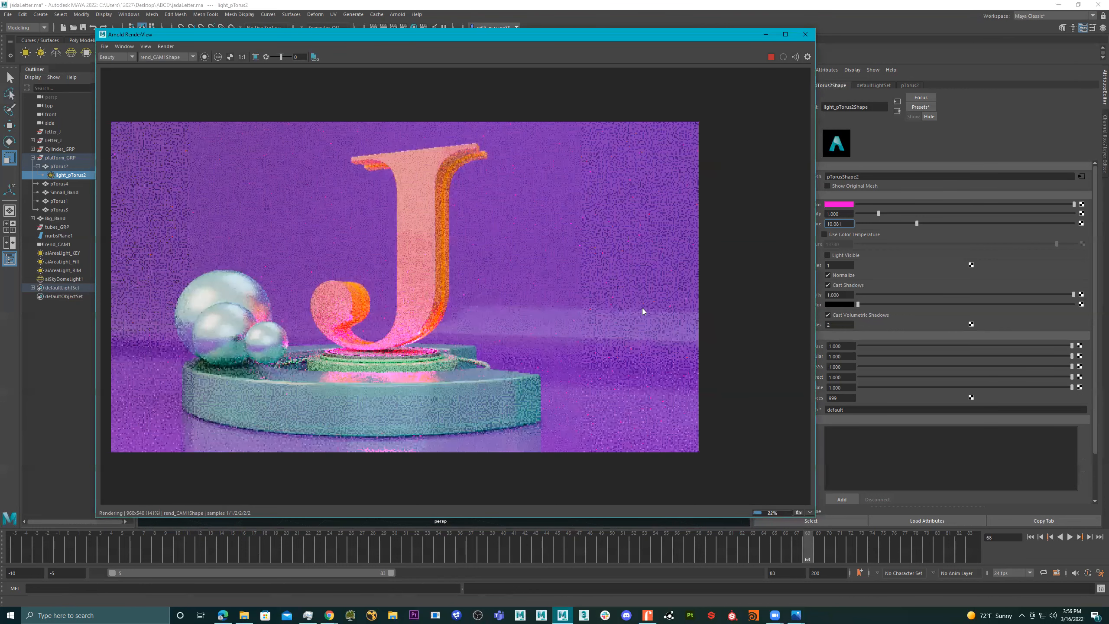